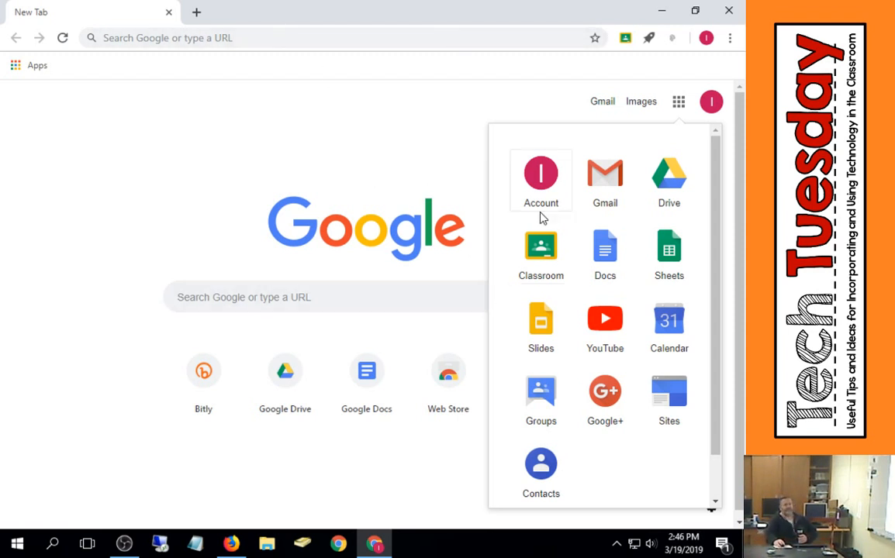
- Open Gmail from the Google apps launcher
left_click(608, 201)
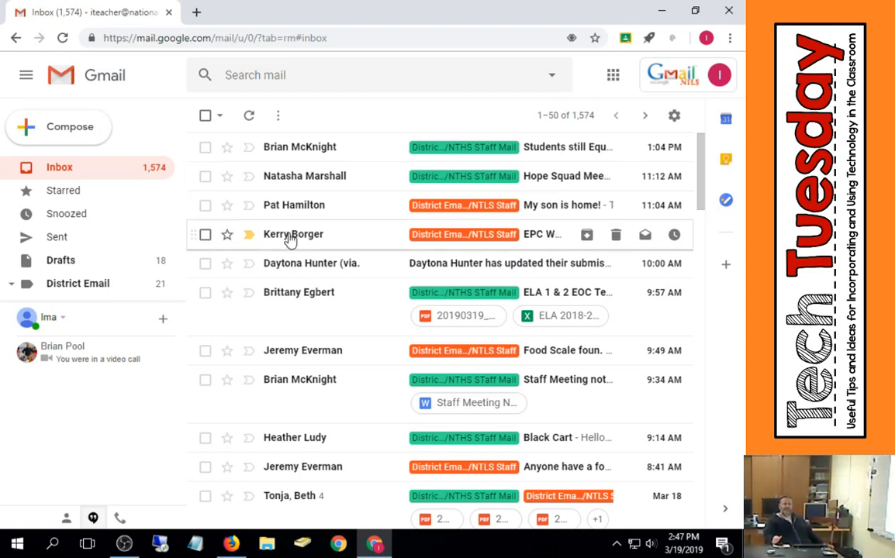
mouse_move(290, 240)
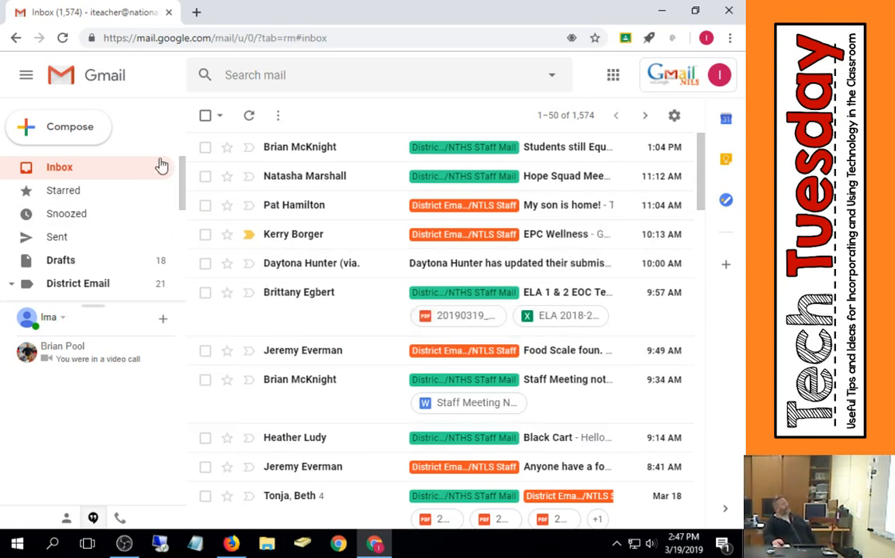
left_click(24, 79)
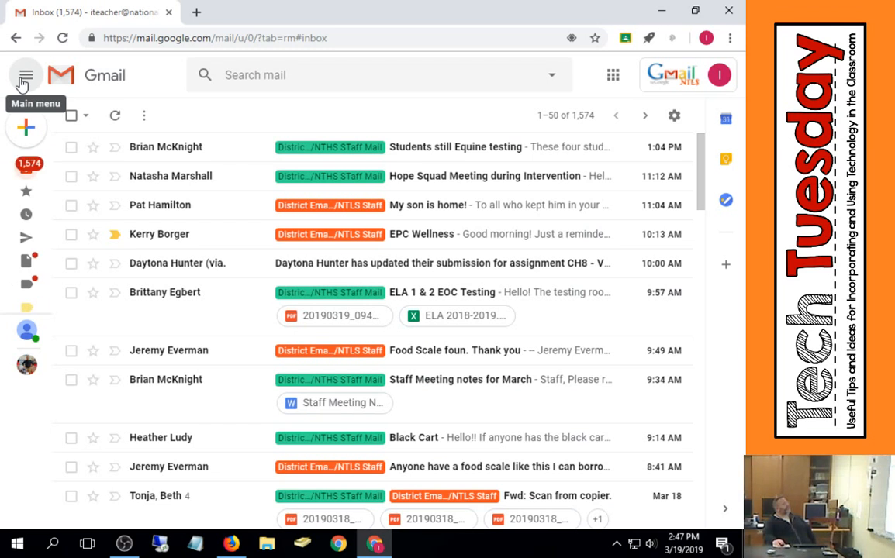
left_click(24, 80)
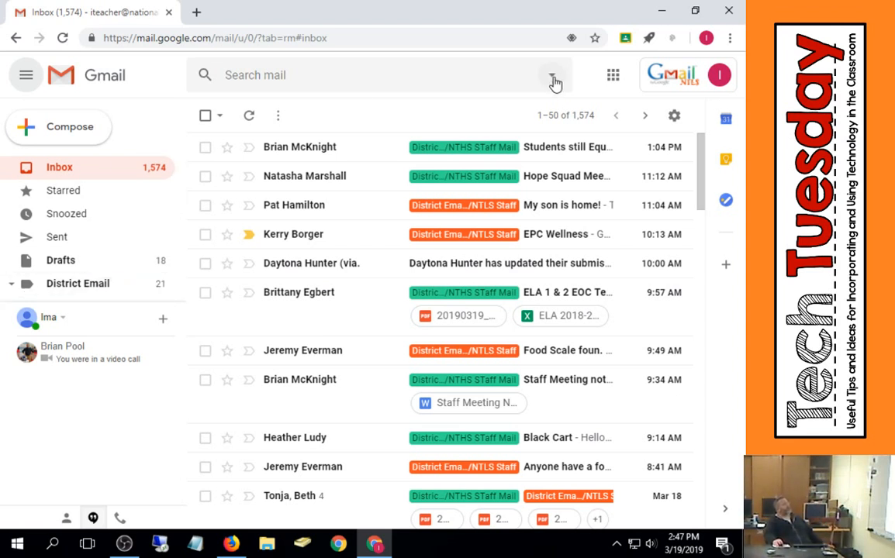
left_click(571, 114)
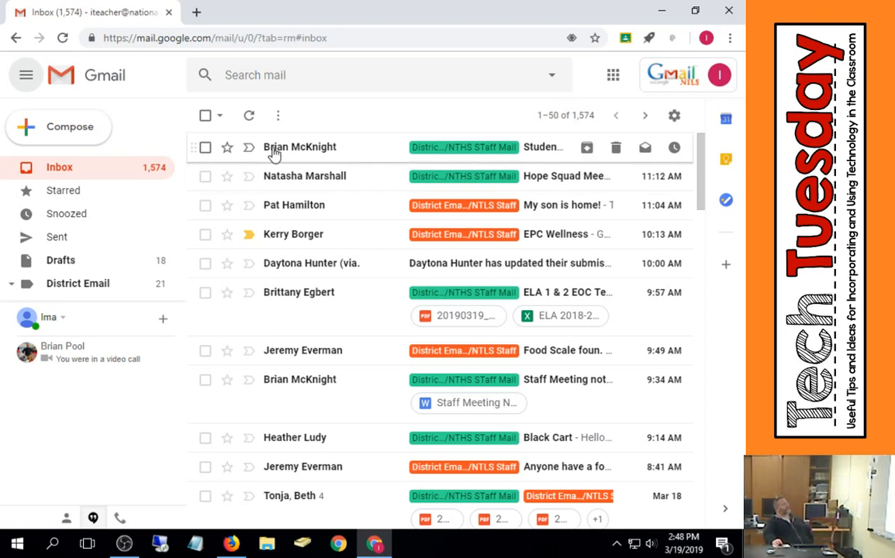
mouse_move(273, 153)
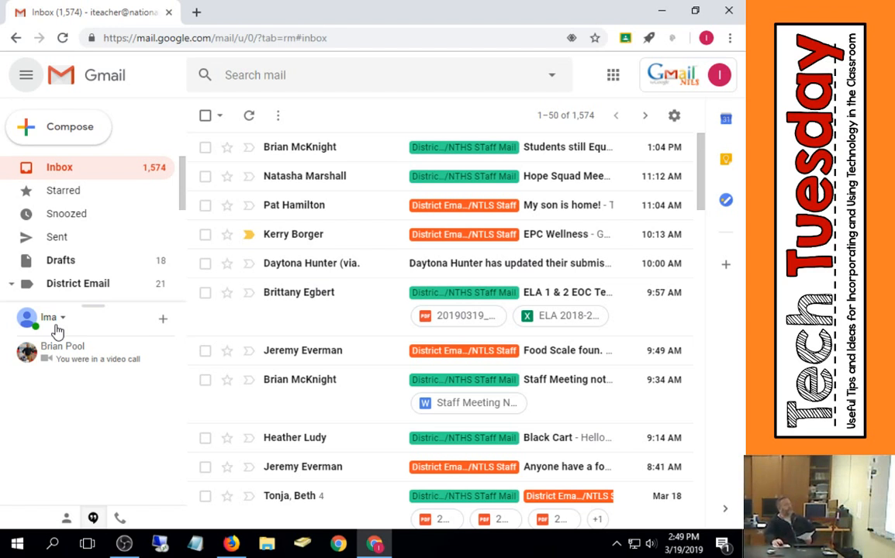
- Open the Gmail Settings page and zoom the browser out to see more options
left_click(675, 116)
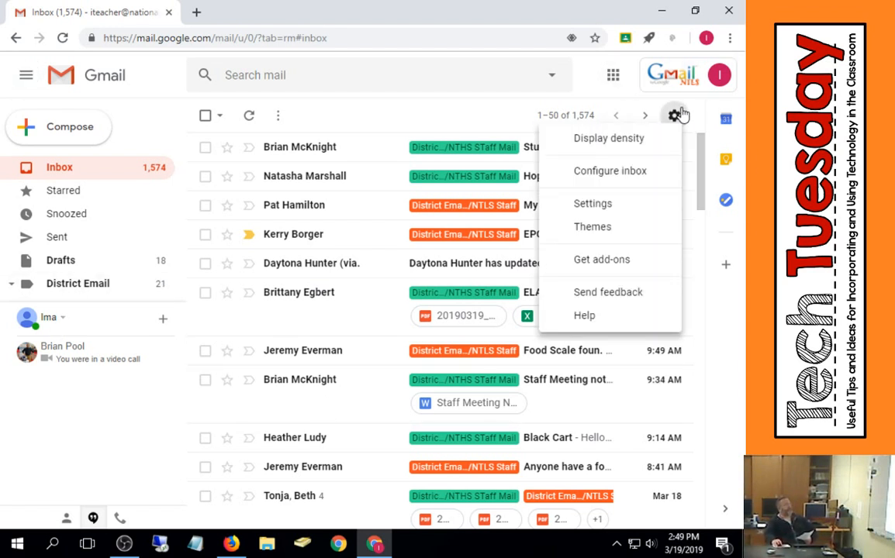
left_click(578, 203)
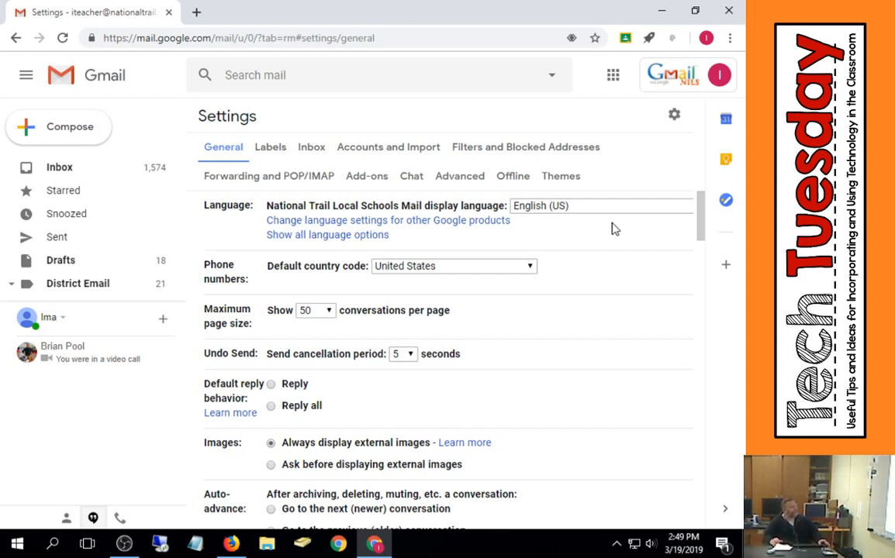
key("ctrl+minus")
key("ctrl+minus")
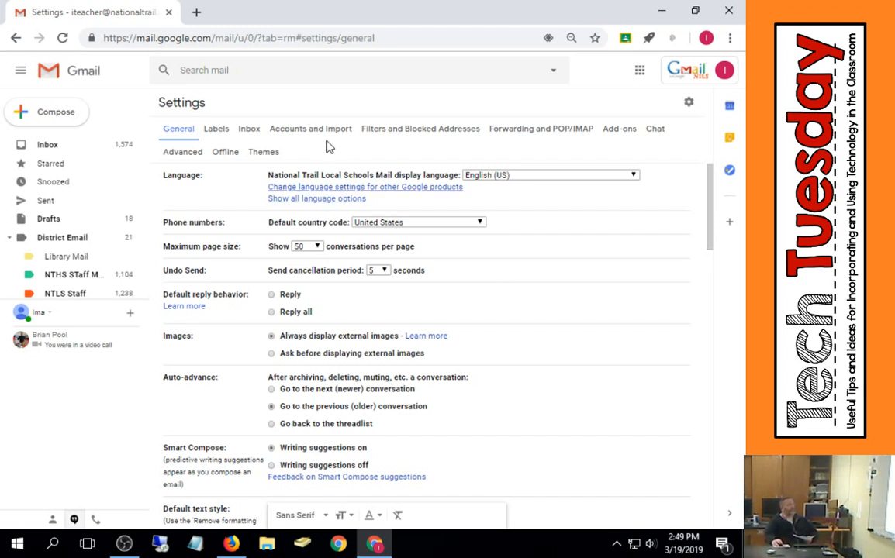
- Examine the display language and maximum page size options
left_click(633, 176)
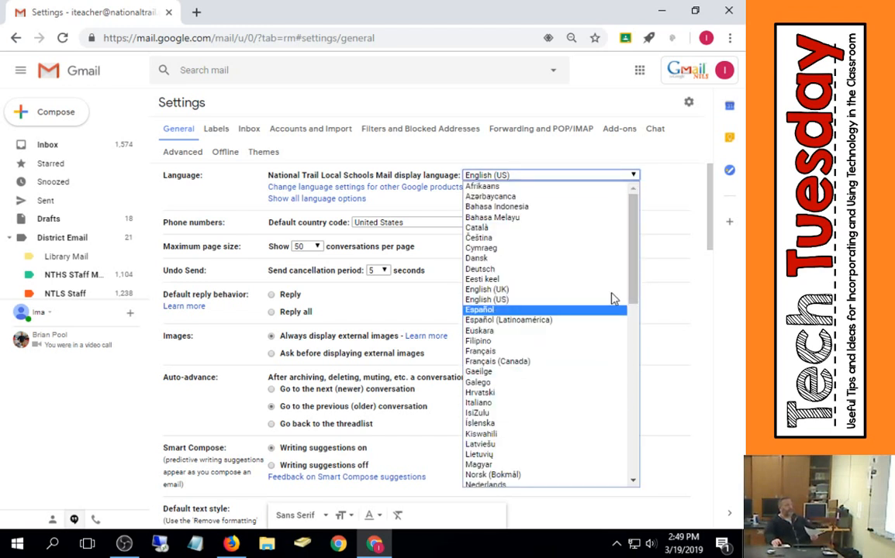
left_click(681, 177)
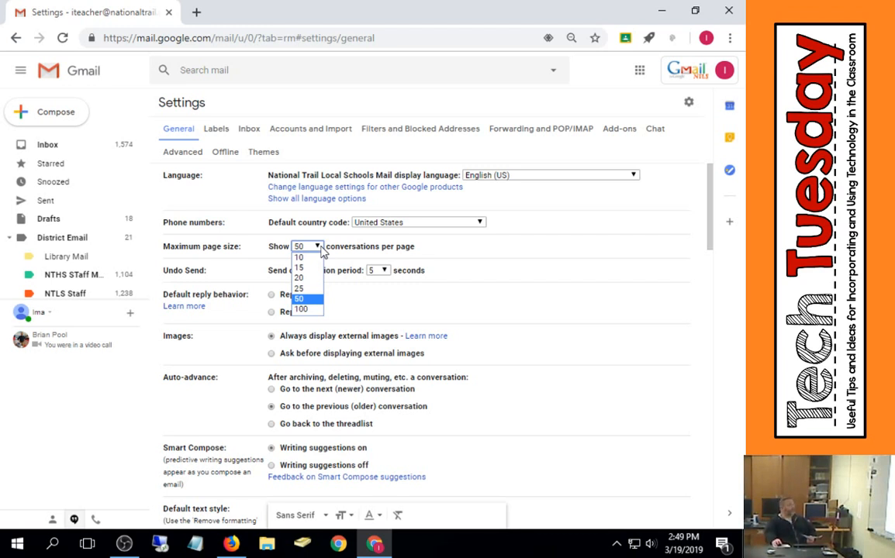
left_click(486, 254)
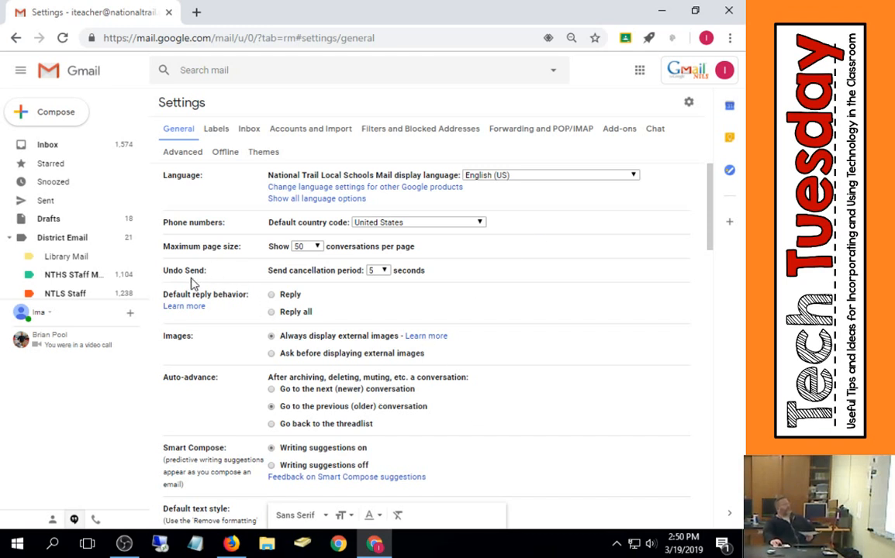
- Set the Undo Send cancellation period to 30 seconds and the default reply behavior to Reply
left_click(382, 271)
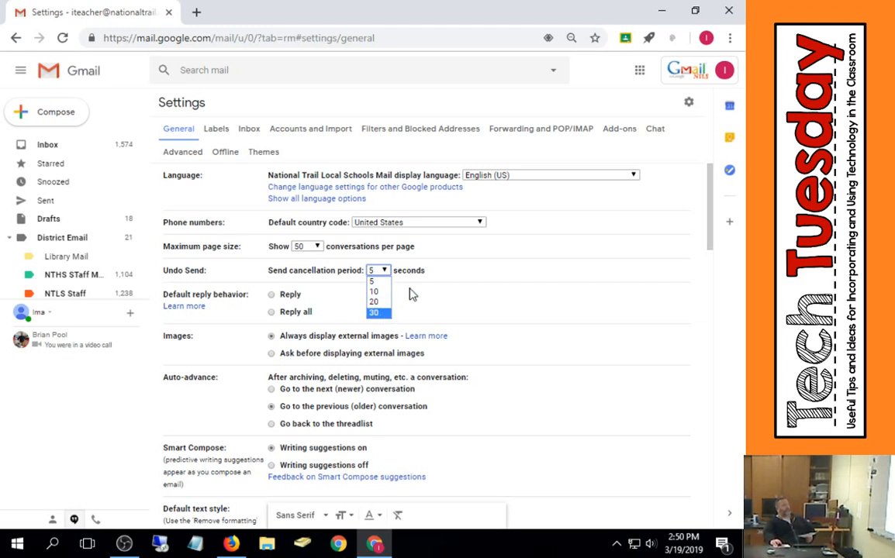
left_click(376, 313)
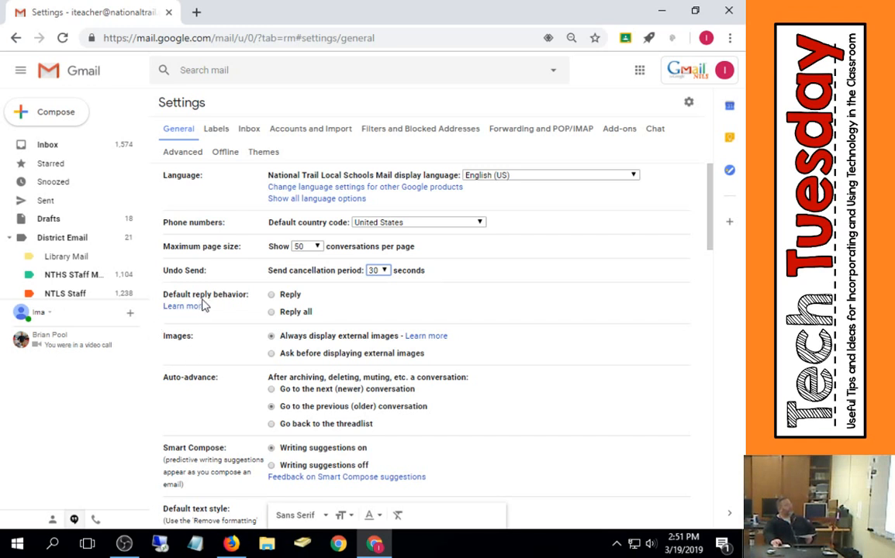
left_click(287, 296)
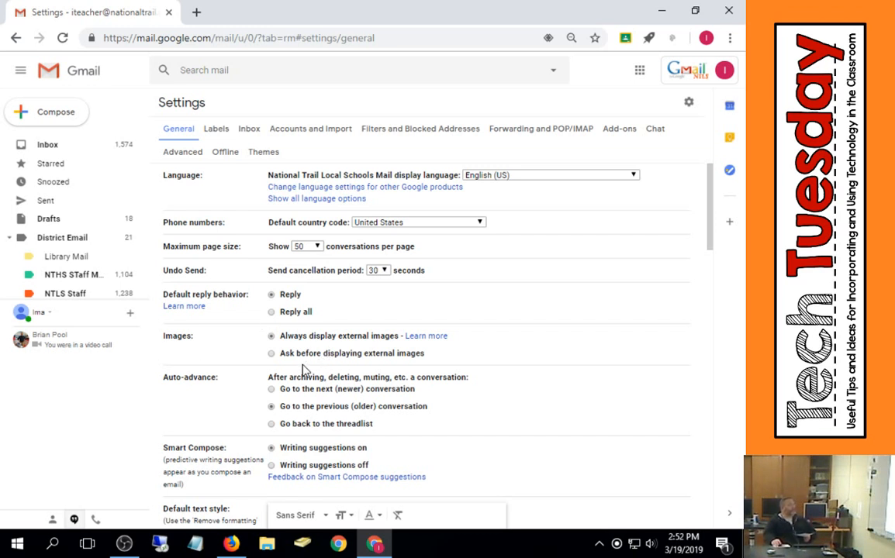
- Examine the font, size and text colour options of the default text style
scroll(264, 372, "down", 2)
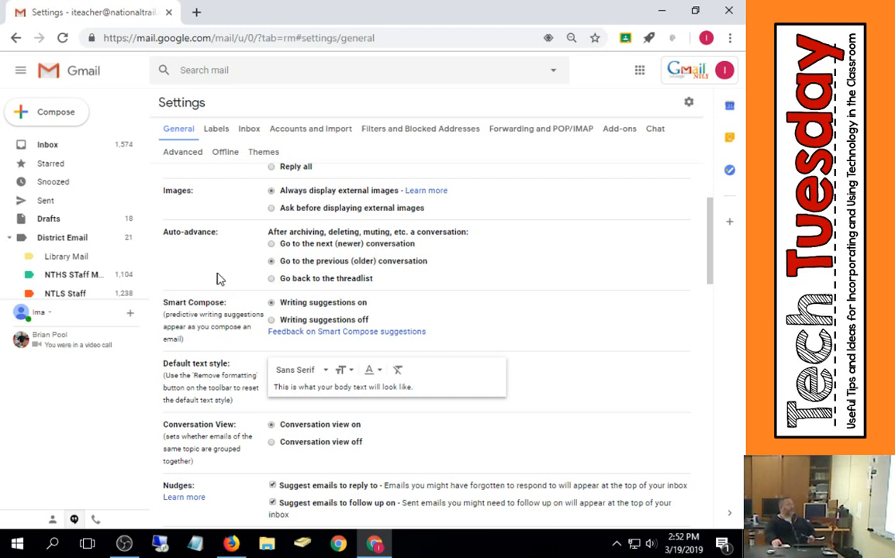
scroll(217, 279, "down", 1)
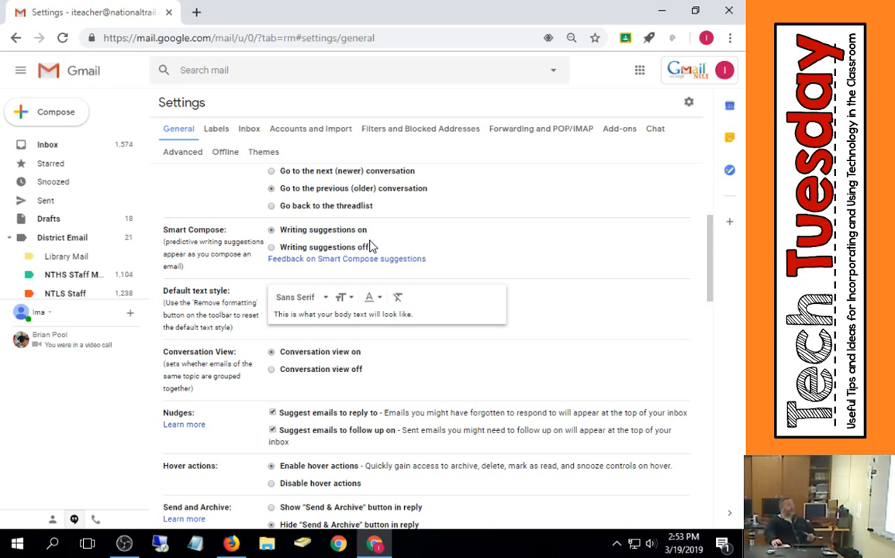
scroll(609, 260, "down", 1)
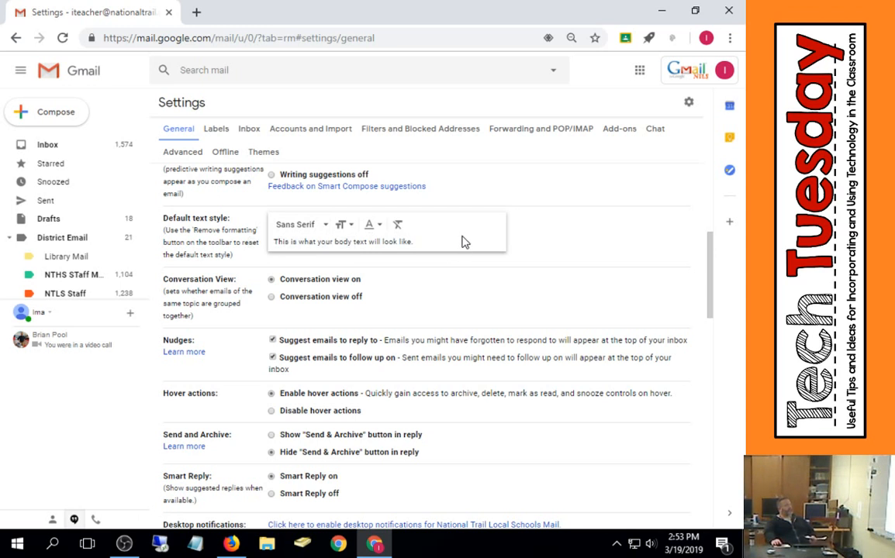
left_click(325, 226)
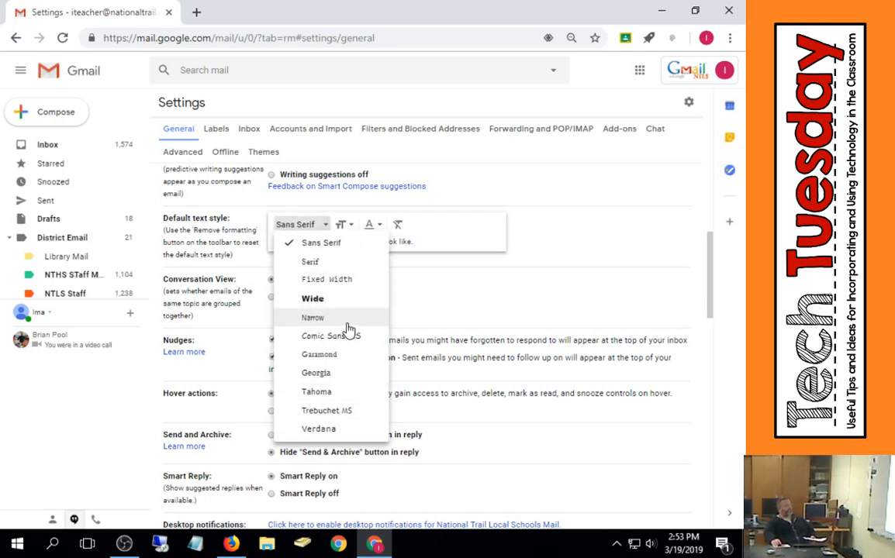
left_click(353, 225)
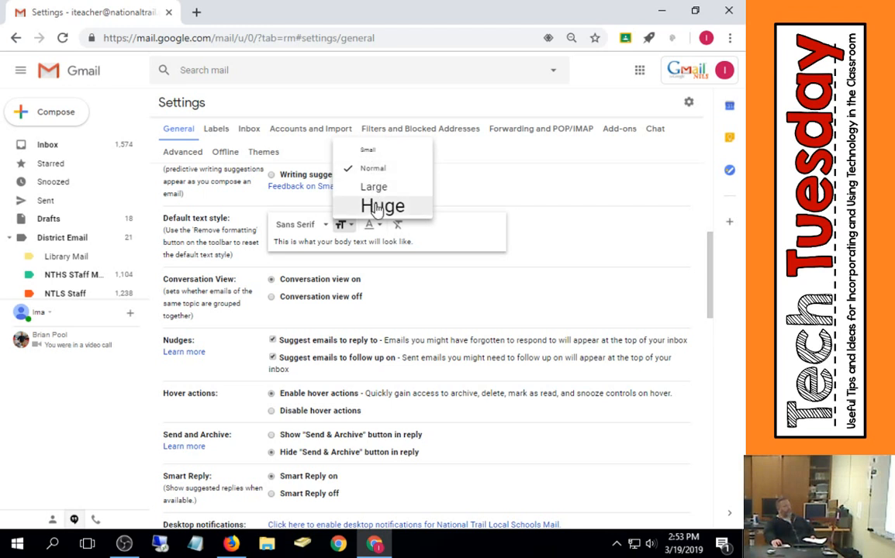
left_click(375, 227)
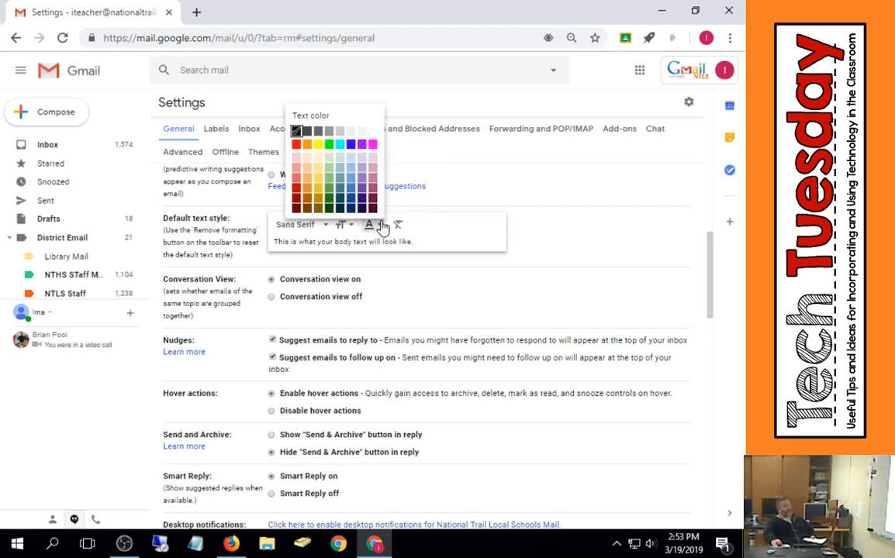
left_click(428, 233)
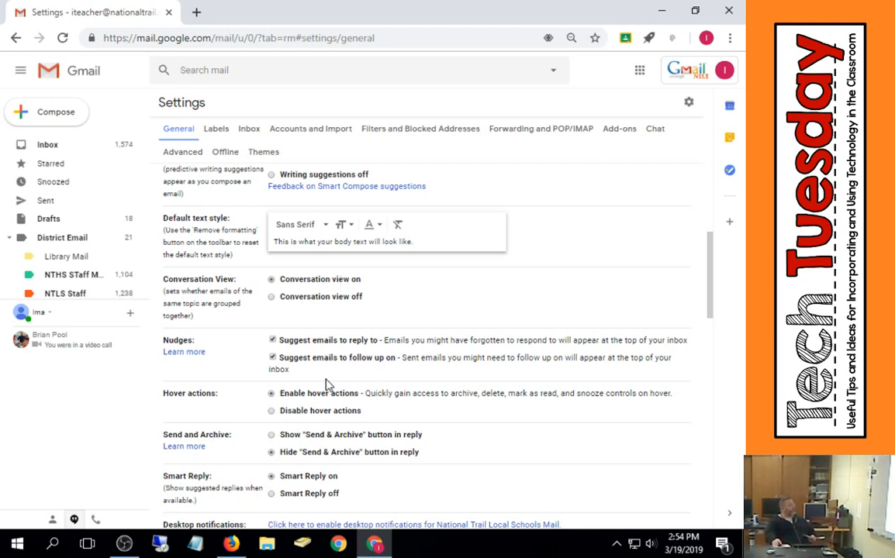
- Apply the 4 stars preset and drag extra stars into the in-use list
scroll(294, 386, "down", 1)
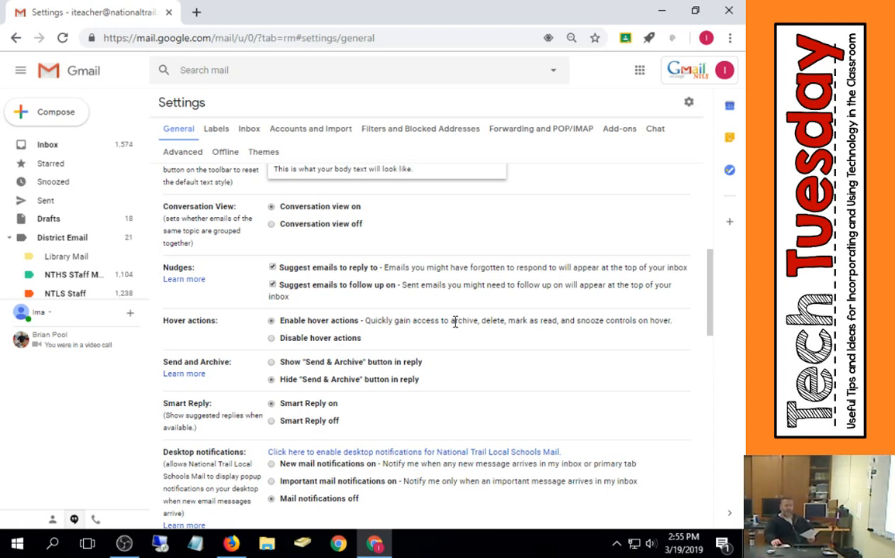
scroll(275, 345, "down", 2)
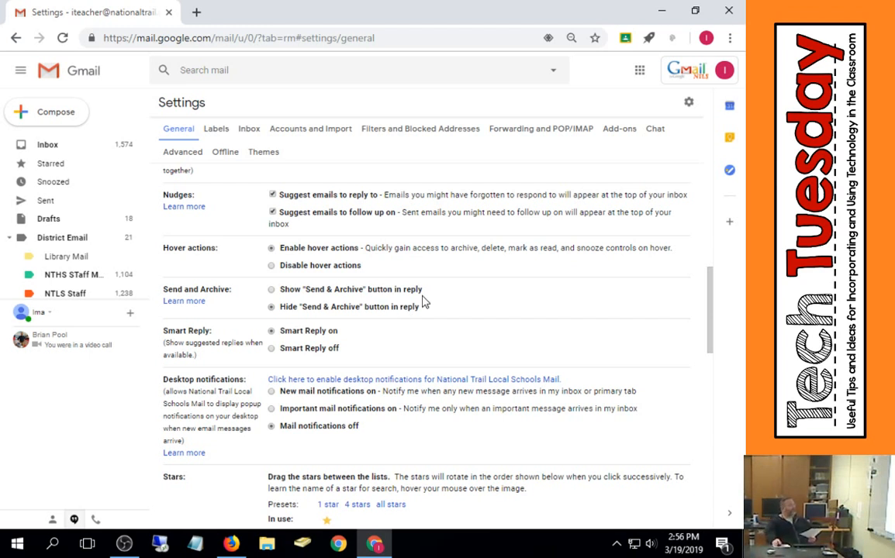
scroll(422, 301, "down", 2)
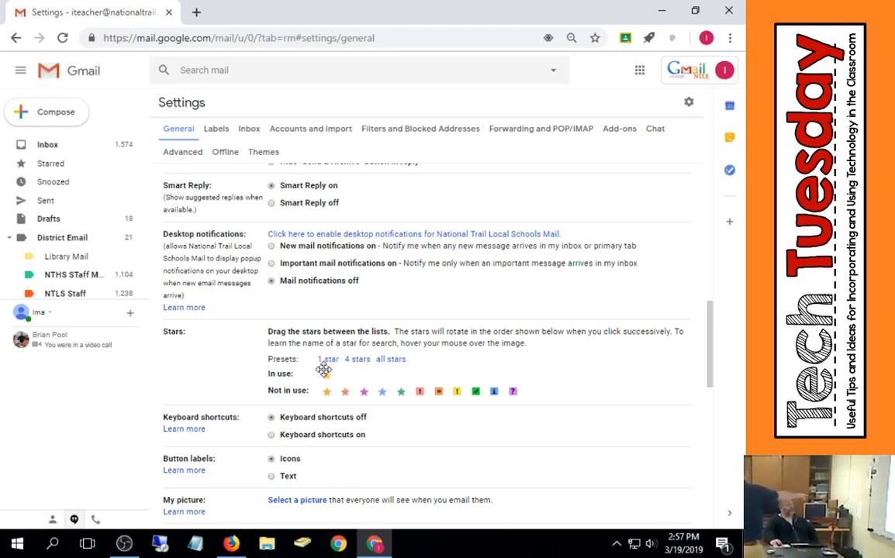
left_click(356, 359)
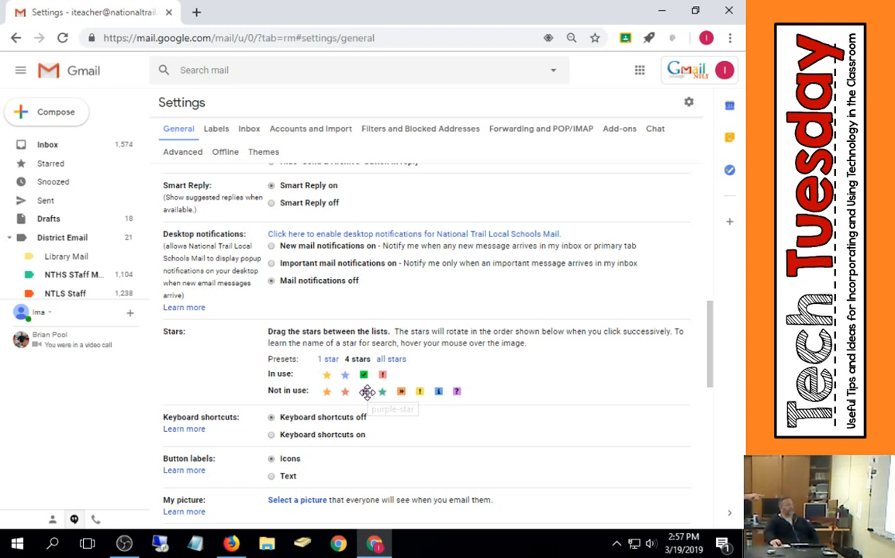
mouse_move(367, 392)
left_mouse_down()
mouse_move(358, 375)
mouse_move(388, 374)
mouse_move(416, 390)
mouse_move(380, 355)
mouse_move(364, 392)
left_mouse_up()
left_click_drag(407, 394, 419, 375)
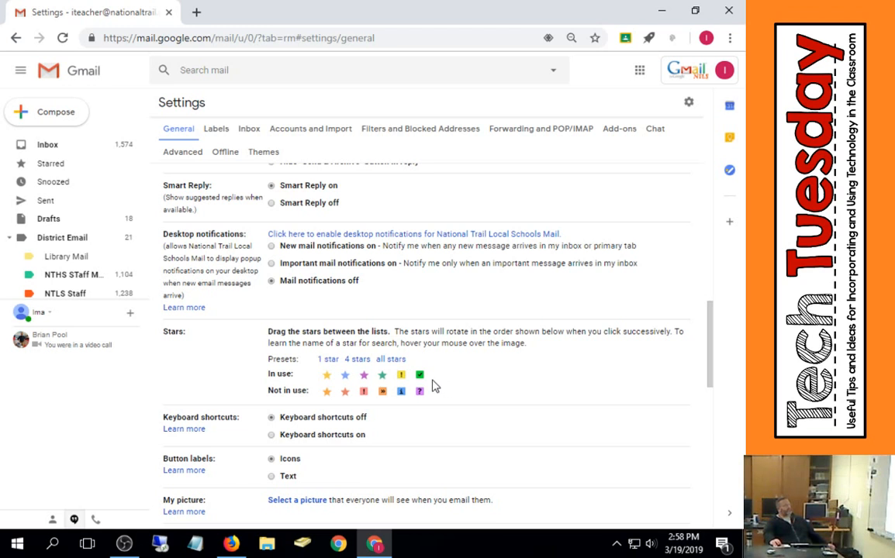
- Reset the stars in use to the 1 star preset
left_click(397, 360)
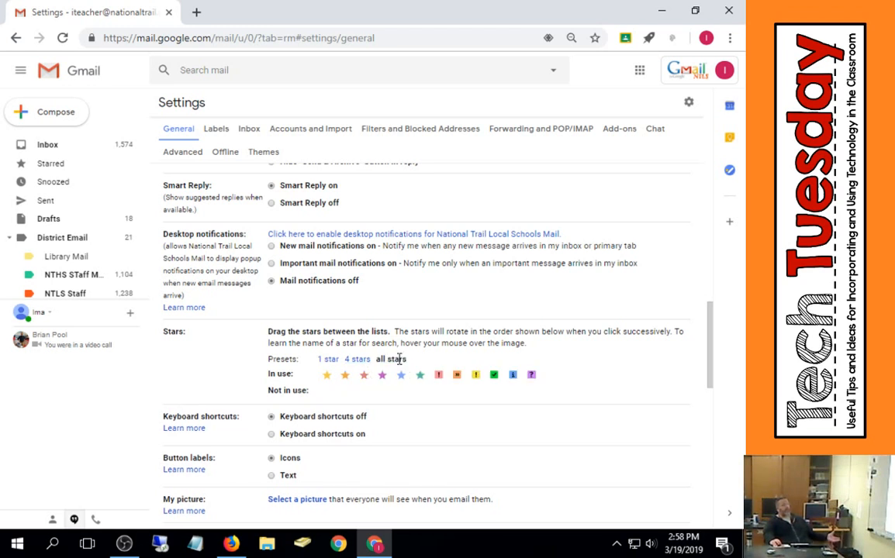
left_click(328, 360)
left_click_drag(331, 373, 340, 391)
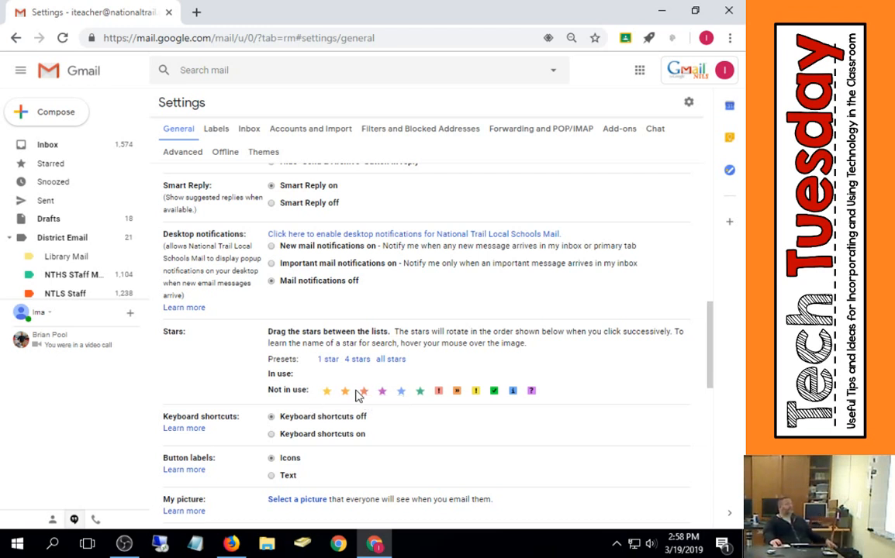
mouse_move(329, 391)
left_mouse_down()
mouse_move(330, 363)
mouse_move(329, 372)
left_mouse_up()
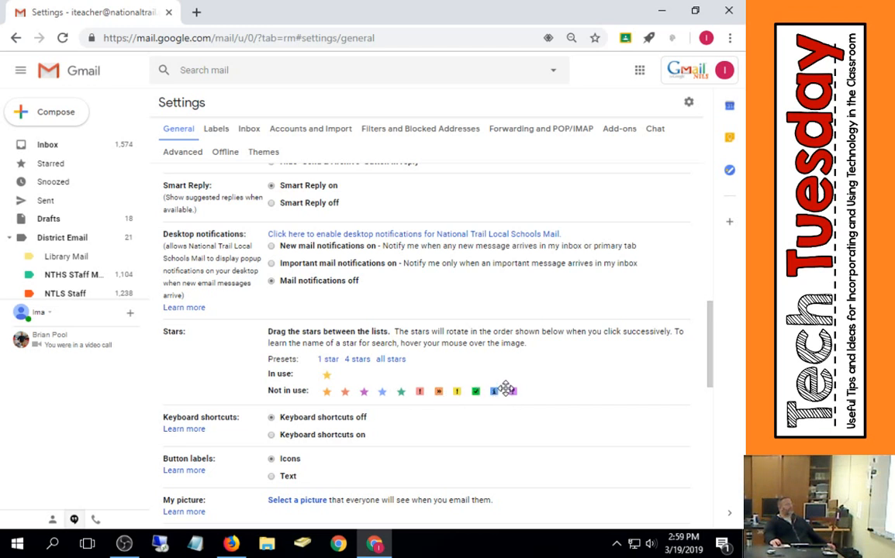
- Add the purple question, green check, blue info and yellow exclamation icons to the stars in use
left_click_drag(512, 392, 345, 374)
left_click_drag(493, 388, 364, 374)
left_click_drag(476, 389, 388, 377)
left_click_drag(460, 393, 401, 375)
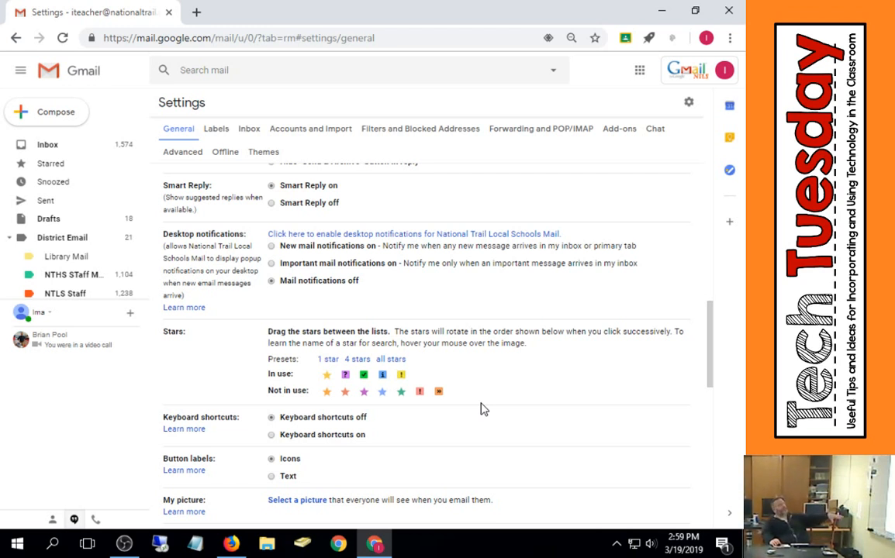
- Review the remaining general settings down to the vacation responder
scroll(437, 425, "down", 2)
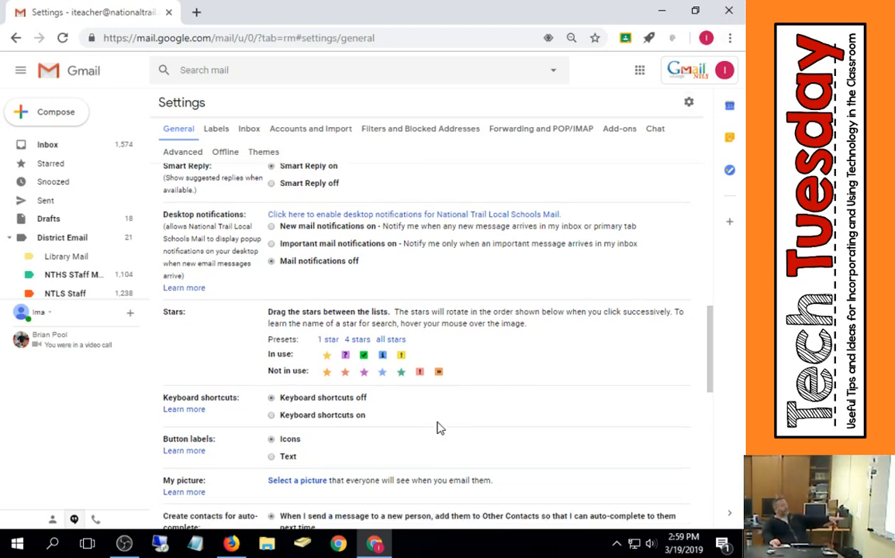
scroll(437, 426, "down", 10)
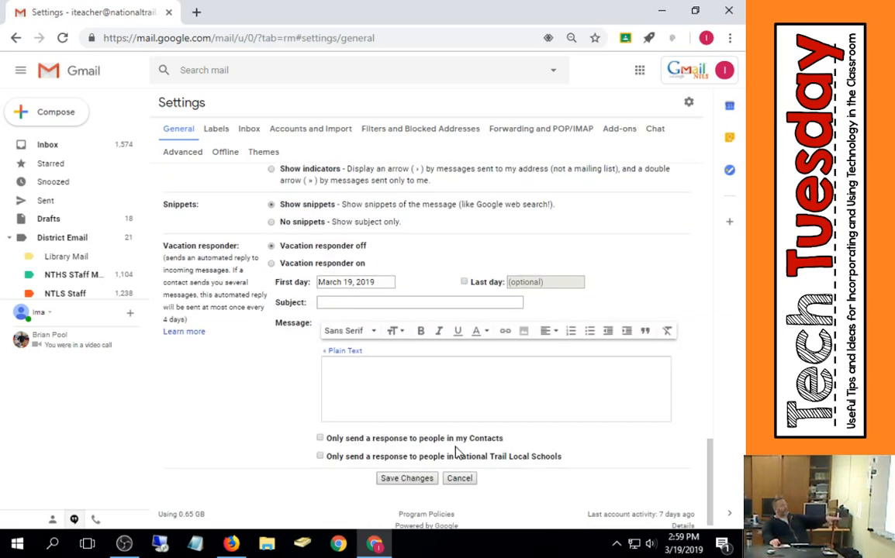
scroll(442, 458, "up", 10)
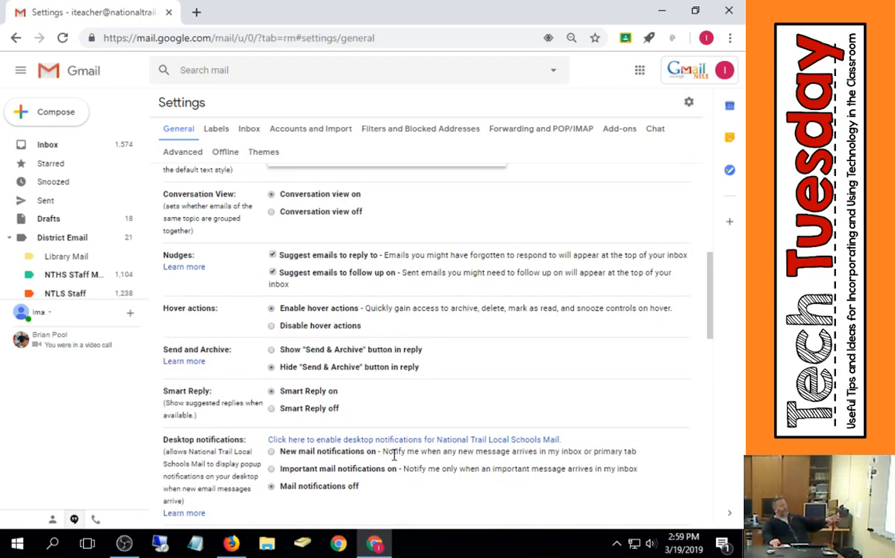
scroll(394, 456, "down", 4)
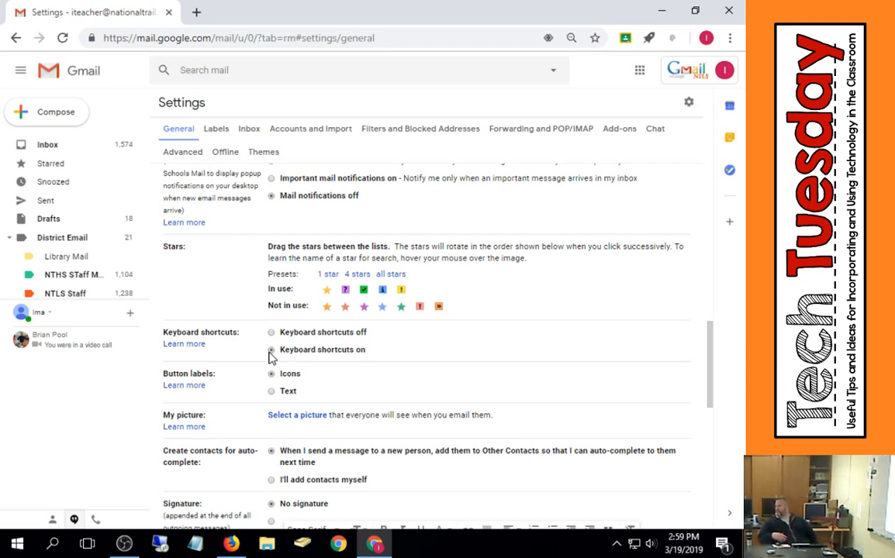
- Turn keyboard shortcuts on
left_click(271, 351)
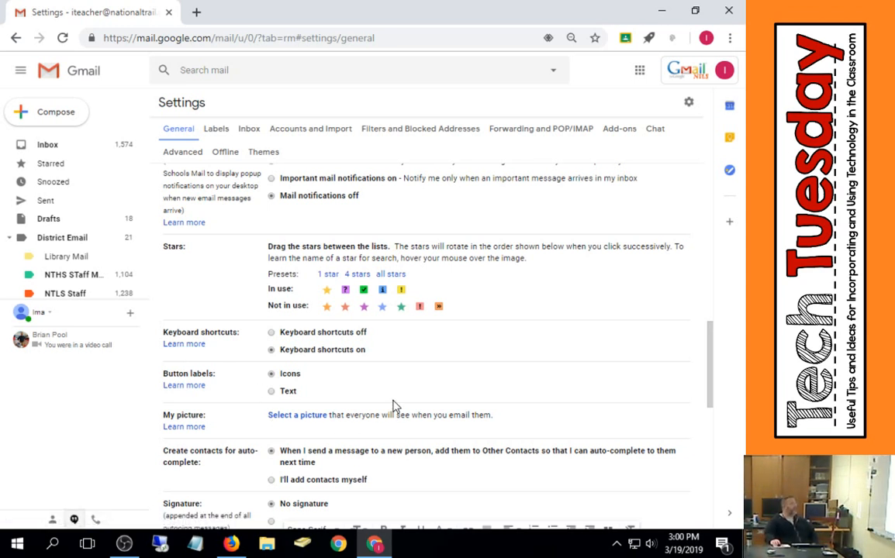
scroll(393, 405, "down", 1)
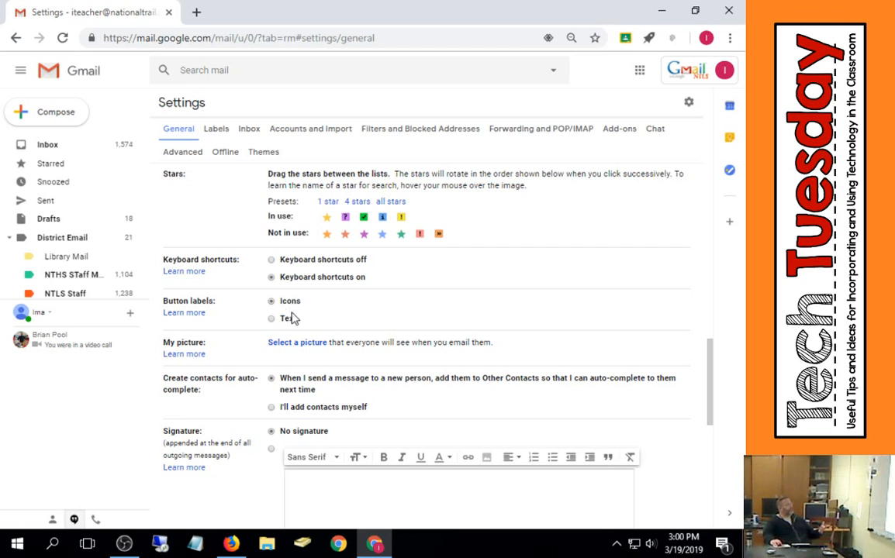
scroll(271, 341, "down", 1)
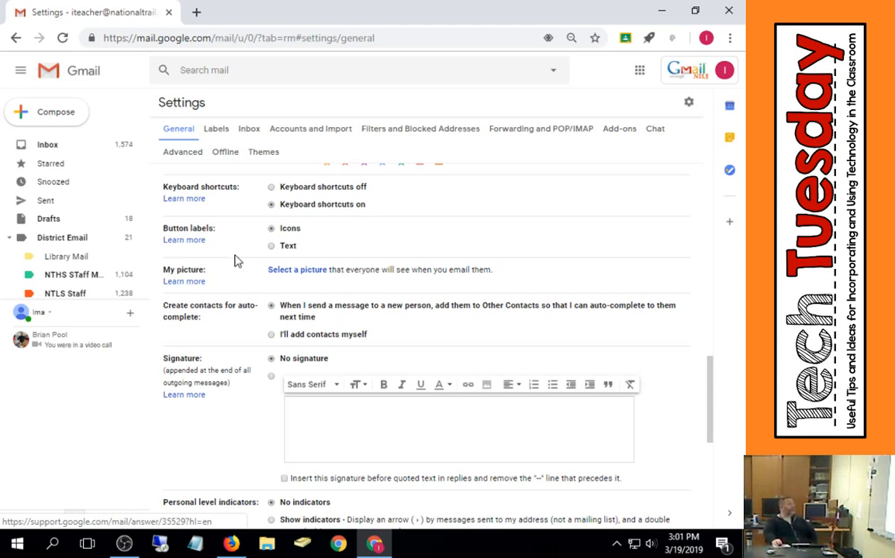
scroll(310, 273, "down", 3)
scroll(214, 264, "up", 2)
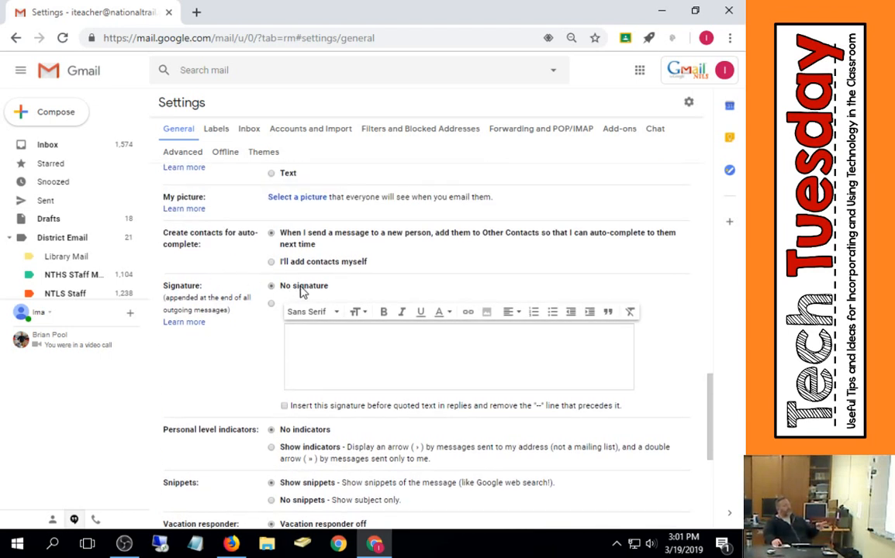
- Examine the signature editor and the vacation responder settings
left_click(322, 356)
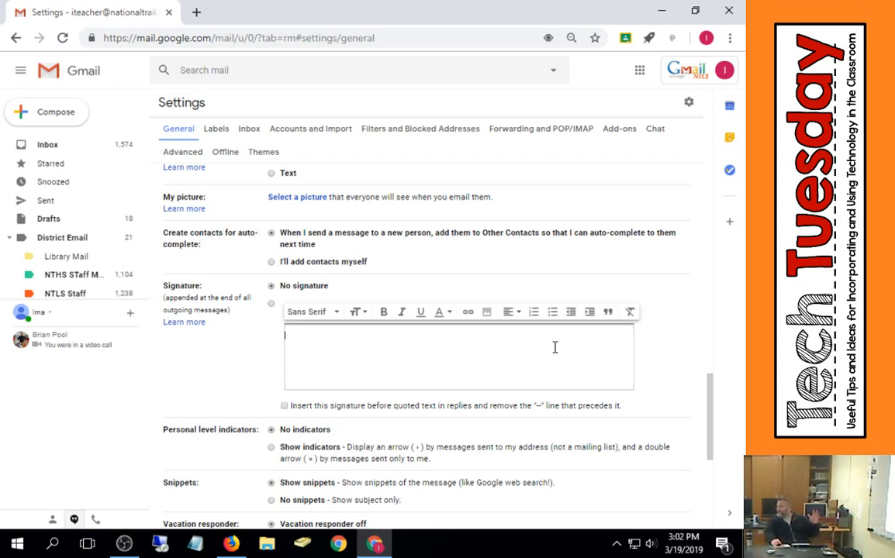
scroll(236, 428, "down", 1)
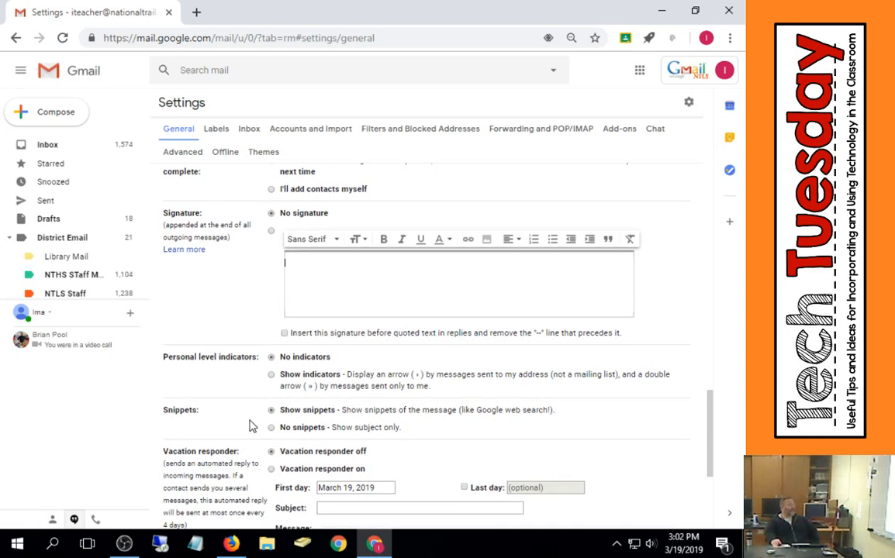
scroll(252, 429, "down", 2)
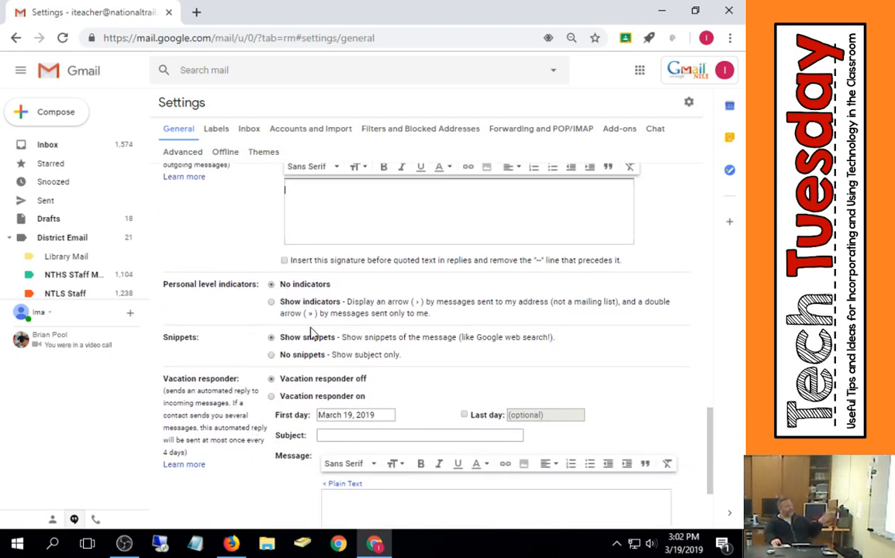
scroll(280, 333, "down", 1)
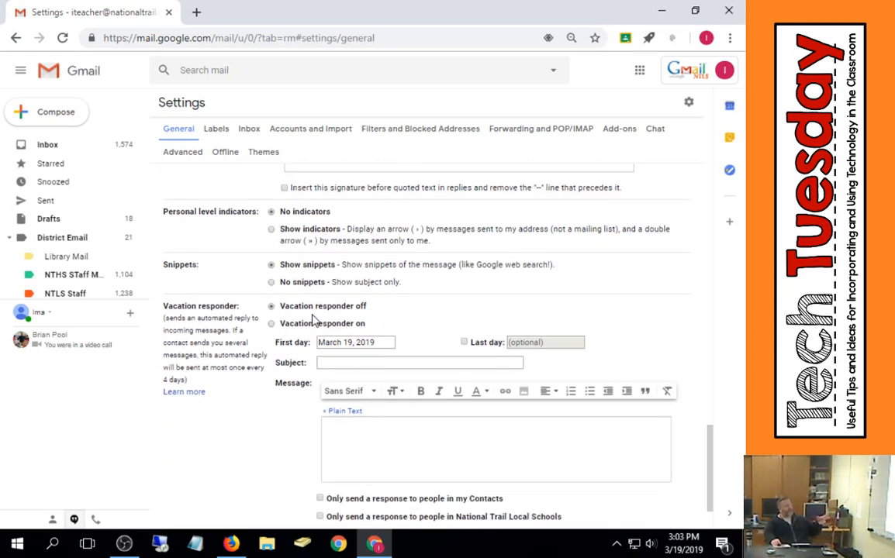
scroll(307, 325, "down", 1)
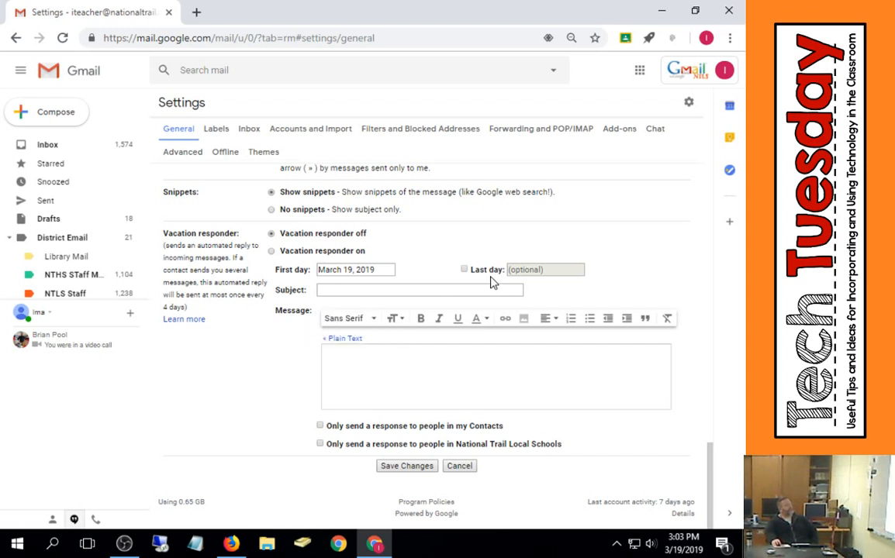
- Turn on the vacation responder with a last day of August 12, 2019
left_click(464, 270)
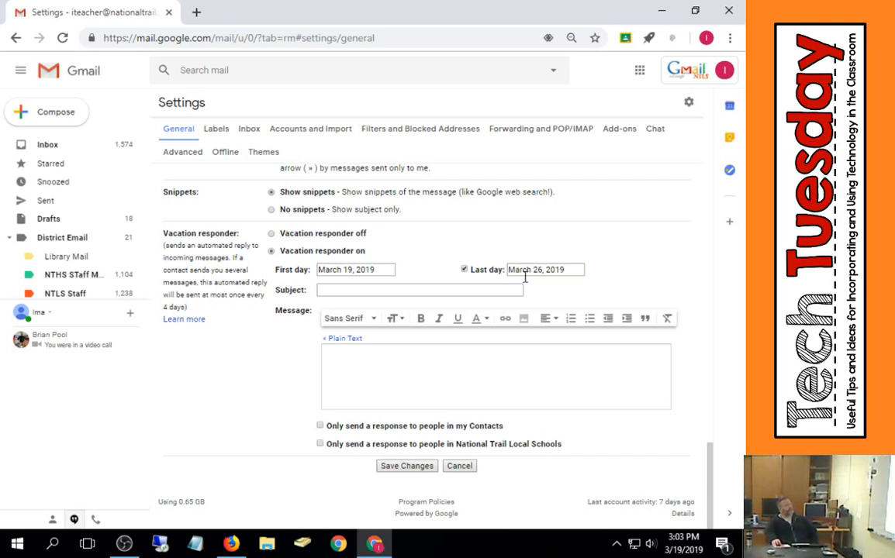
left_click(536, 269)
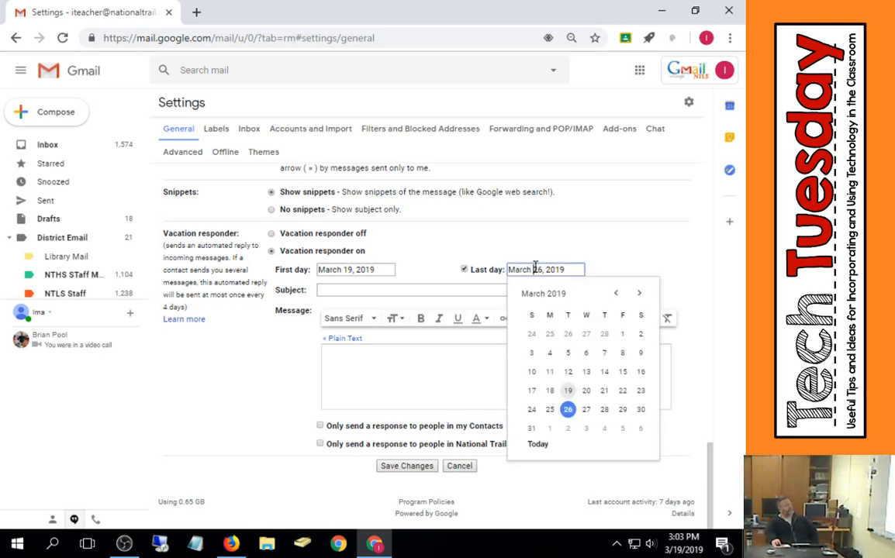
left_click(639, 293)
left_click(639, 294)
left_click(640, 294)
left_click(639, 293)
left_click(639, 293)
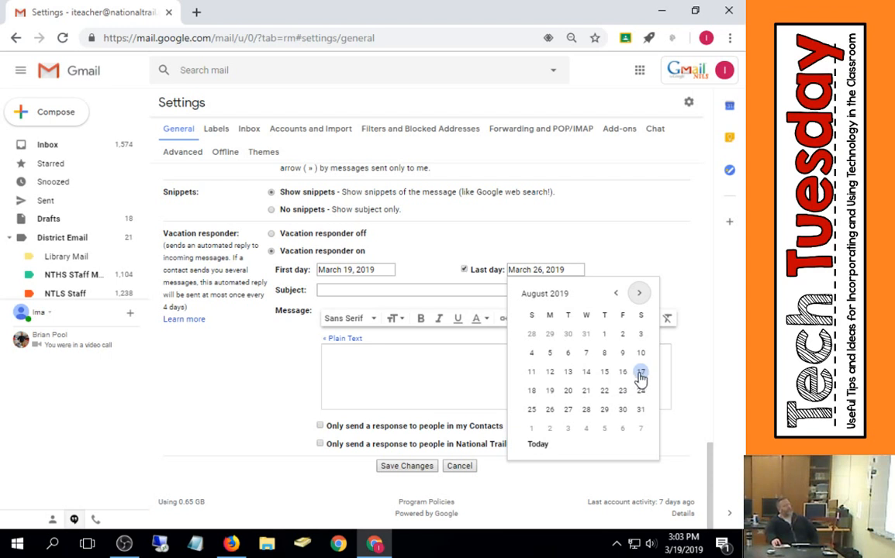
left_click(552, 372)
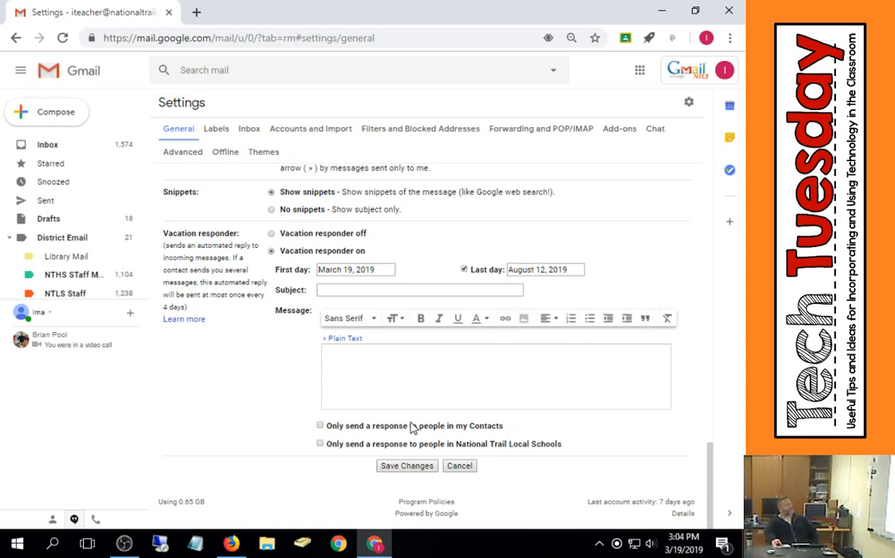
- Try the options to respond only to contacts or only to National Trail Local Schools, leaving both cleared
left_click(330, 432)
left_click(321, 445)
left_click(320, 445)
left_click(321, 427)
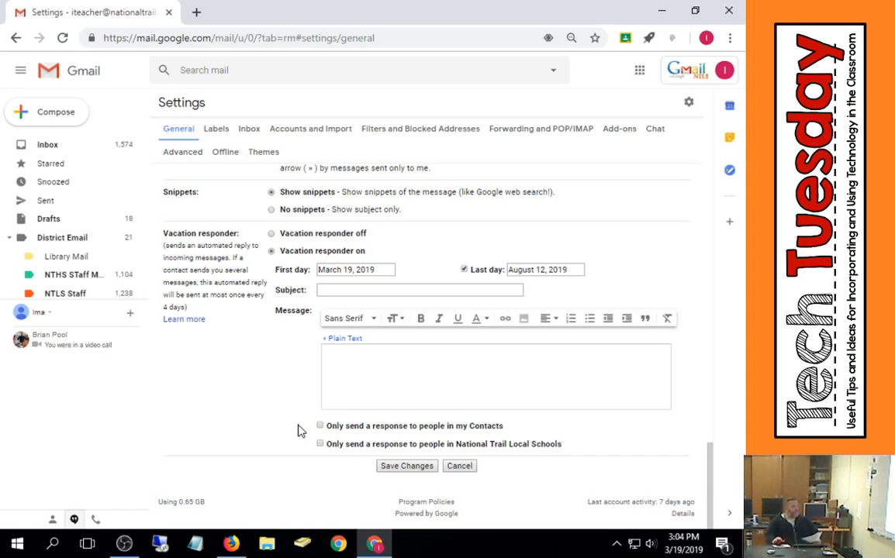
- Try to save the vacation responder settings twice, dismissing the alert each time
left_click(417, 468)
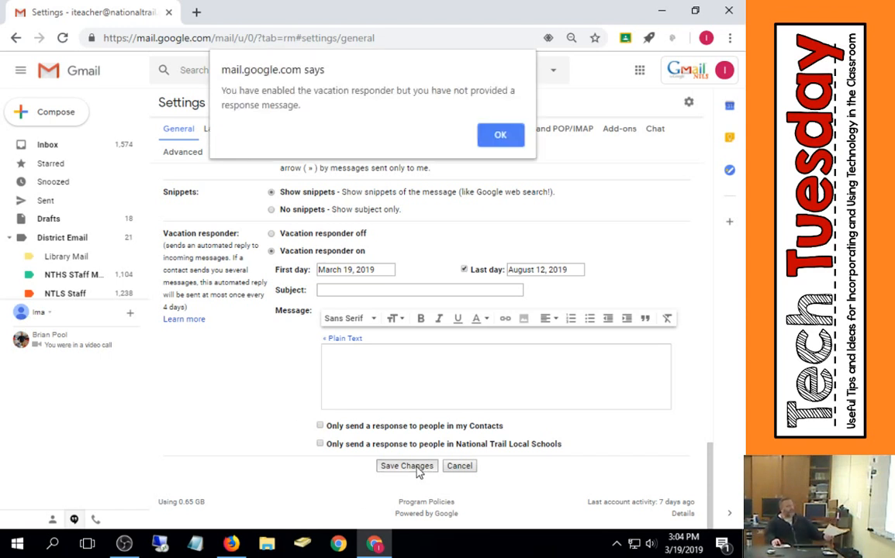
left_click(501, 135)
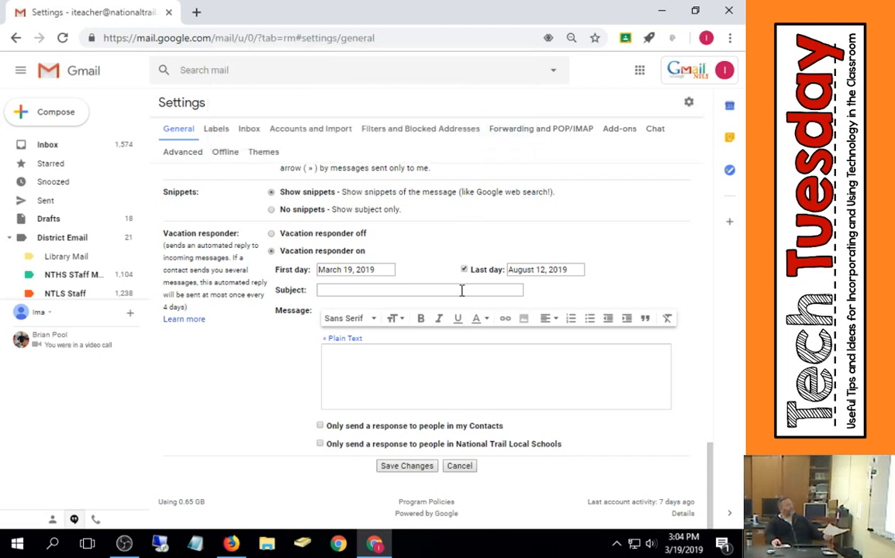
left_click(416, 468)
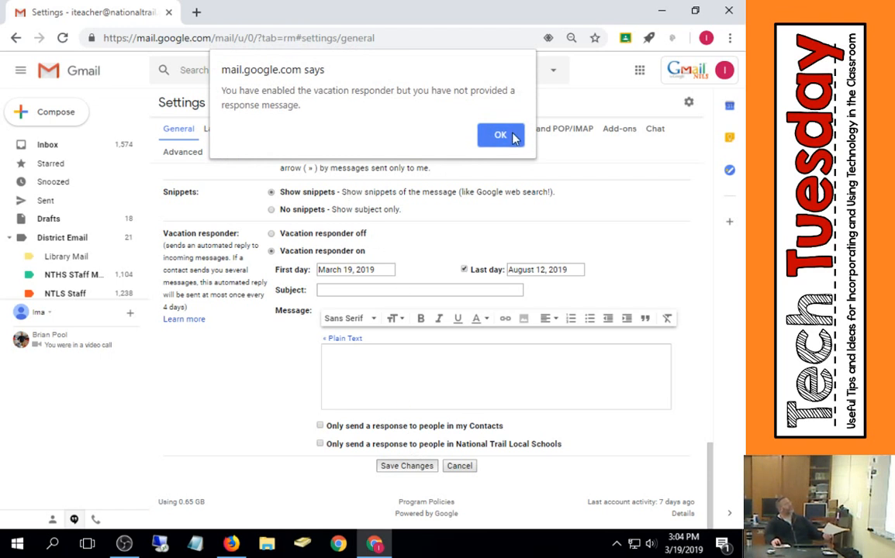
left_click(501, 136)
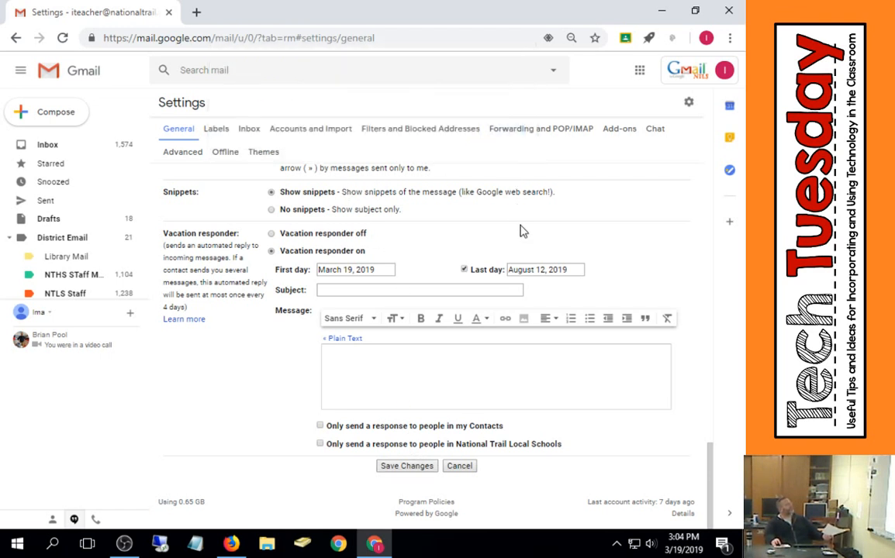
- Clear the last day, switch the vacation responder off, and save the changes
left_click(465, 269)
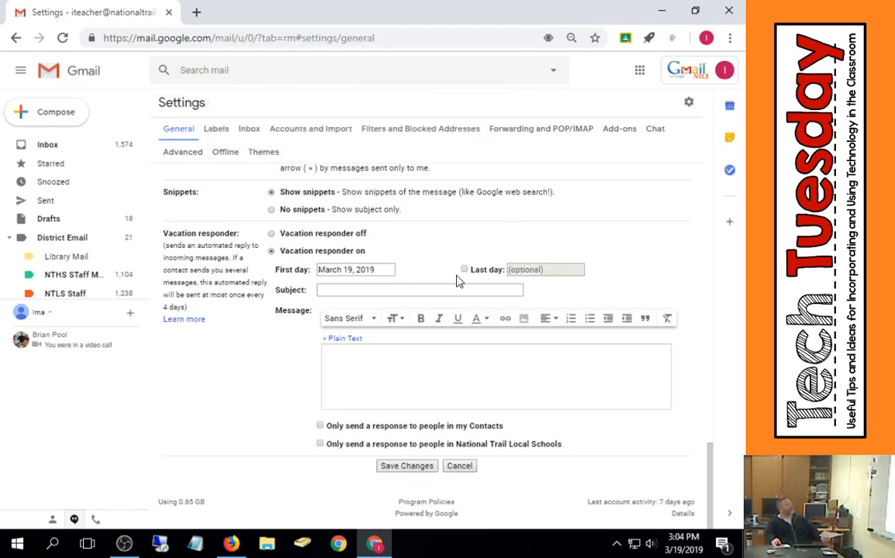
left_click(284, 234)
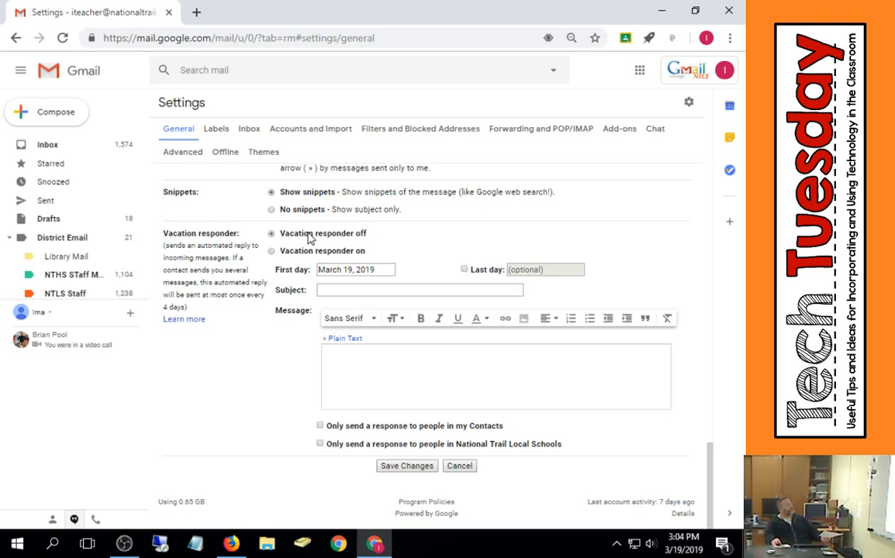
left_click(407, 466)
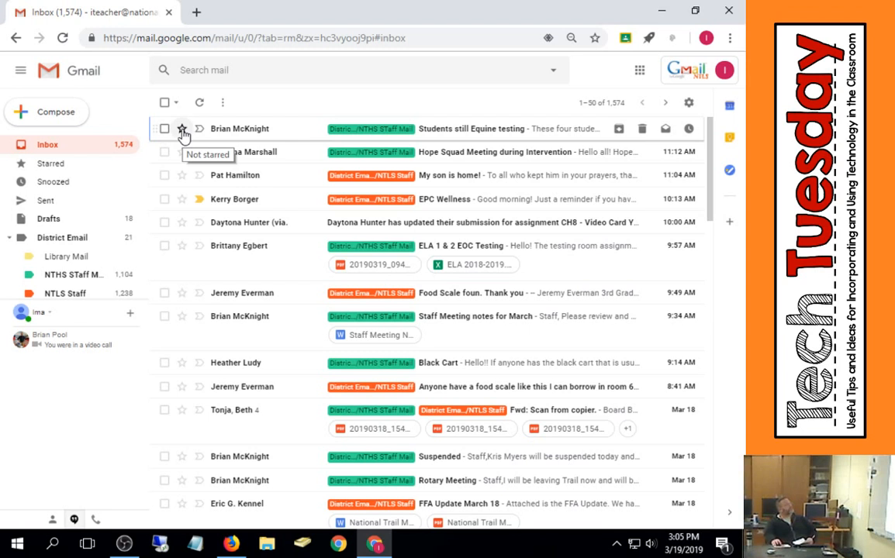
left_click(223, 109)
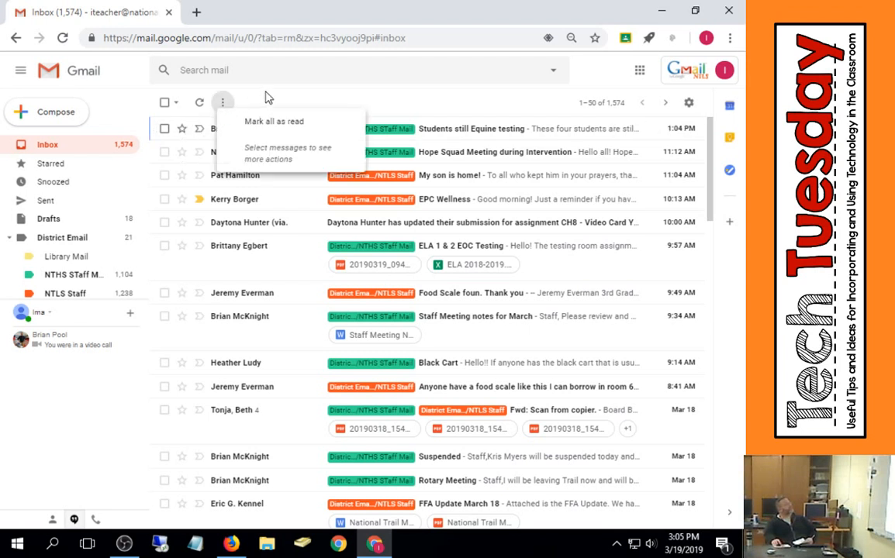
left_click(223, 108)
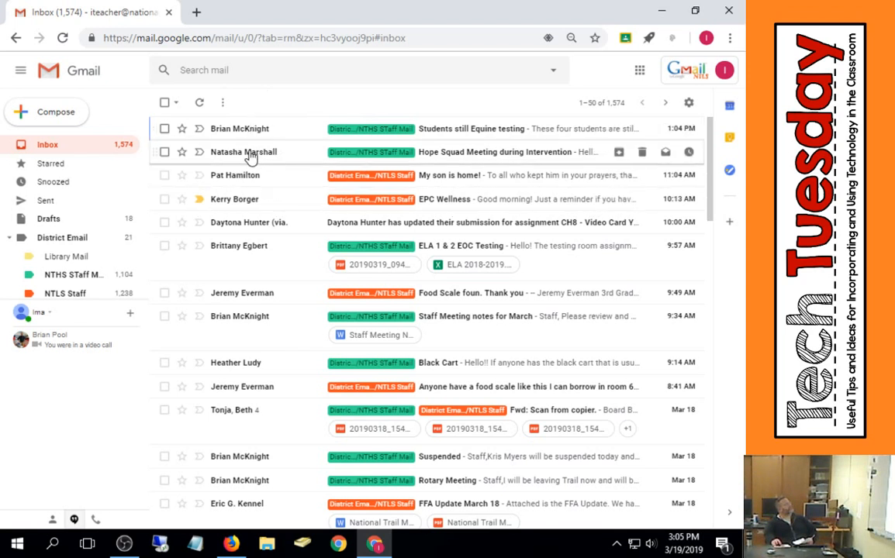
mouse_move(250, 157)
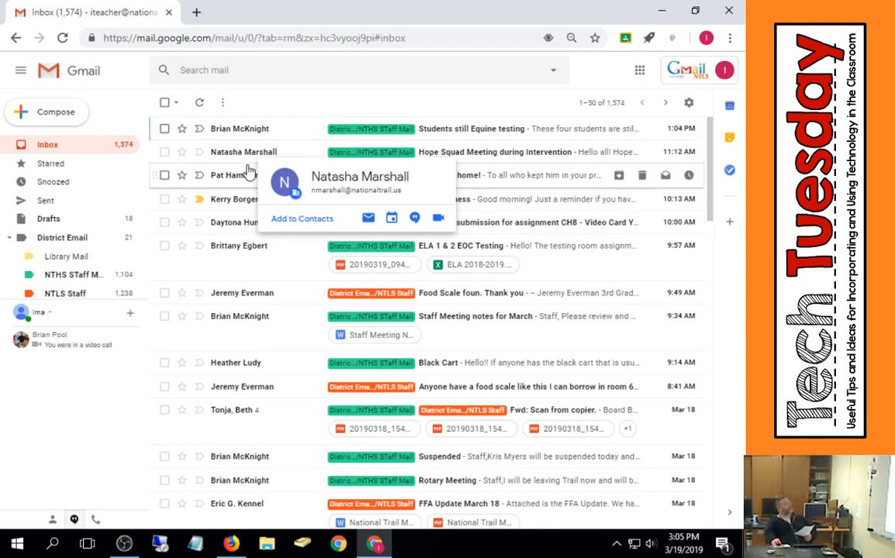
- Open the Inbox settings and set the inbox type to Priority Inbox
left_click(689, 102)
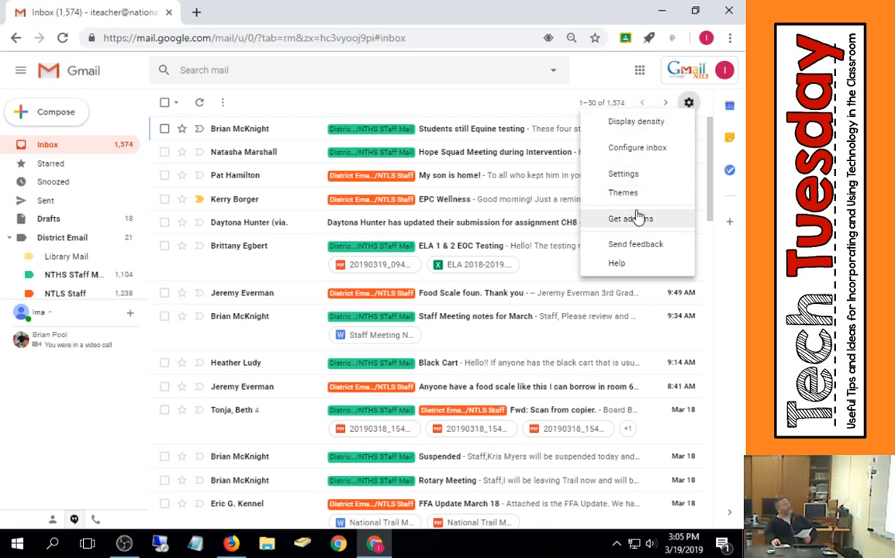
left_click(657, 177)
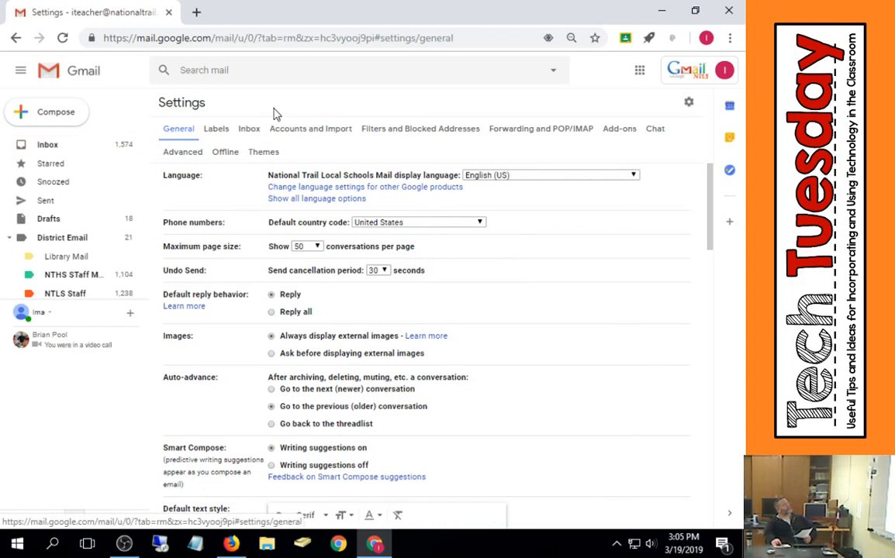
left_click(249, 129)
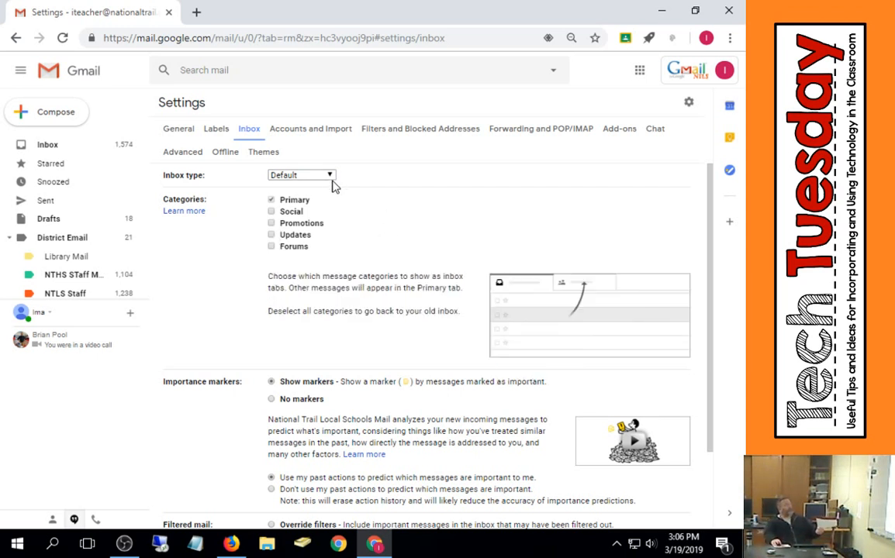
left_click(331, 177)
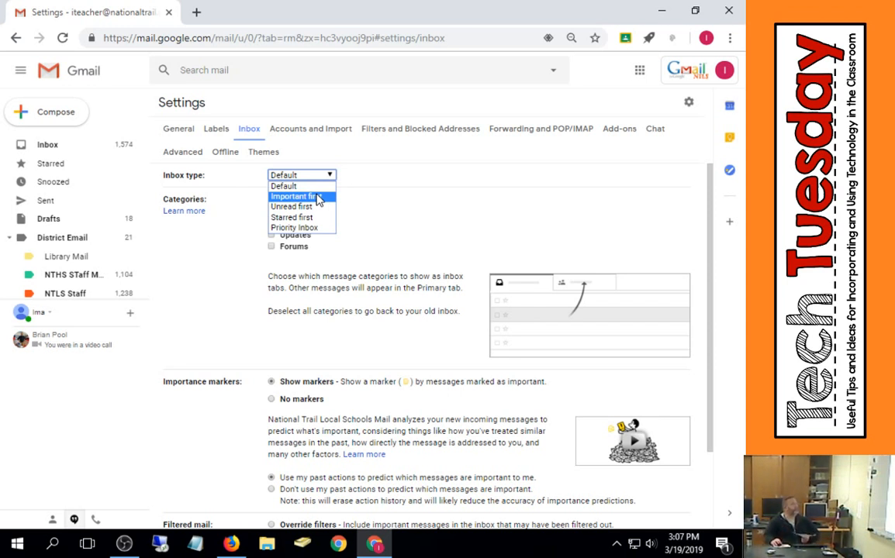
left_click(309, 230)
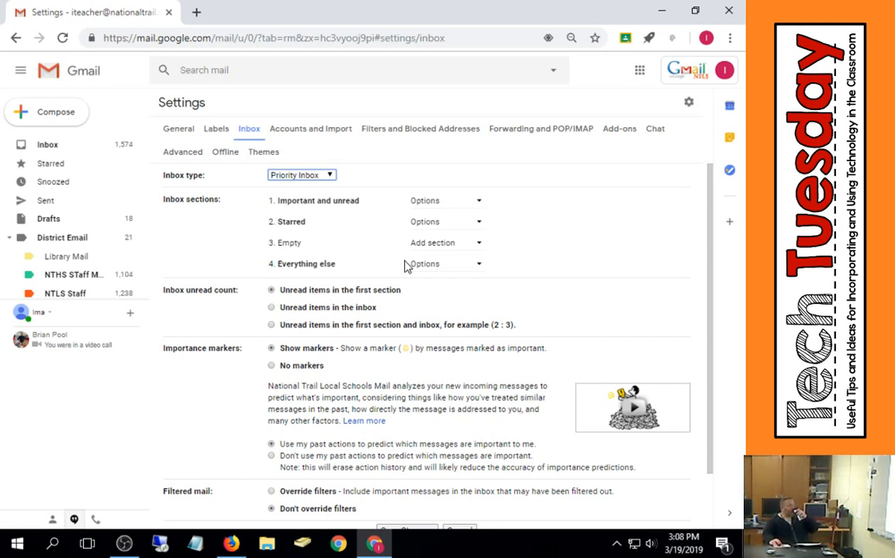
- Set the Starred inbox section to show all from the Starred label
left_click(479, 224)
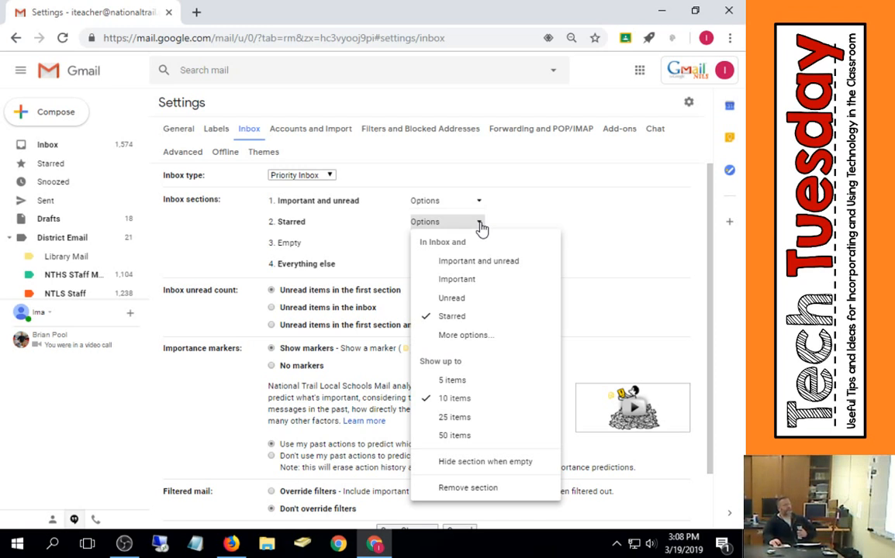
left_click(449, 335)
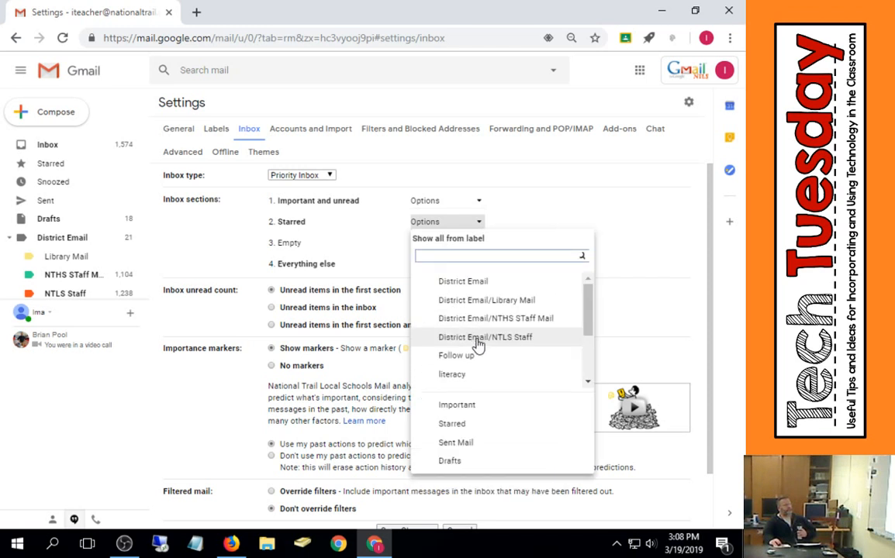
scroll(481, 349, "down", 2)
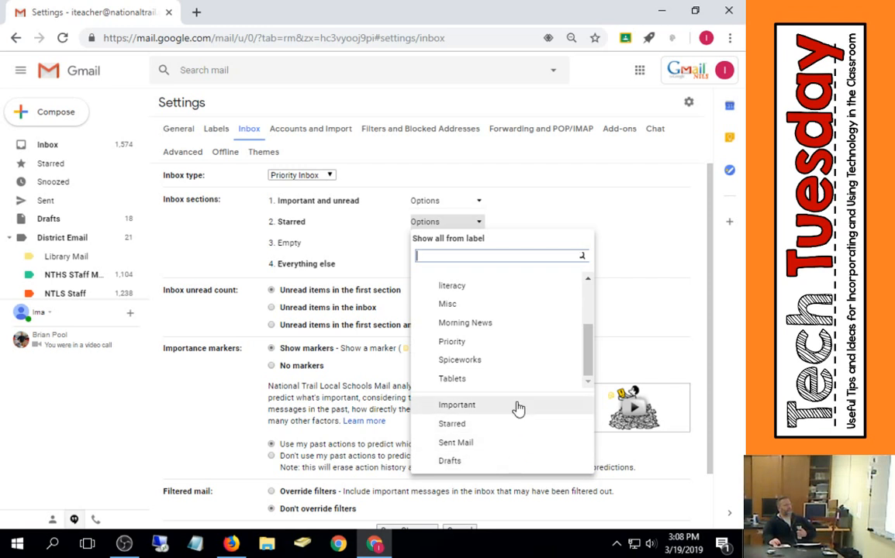
left_click(494, 427)
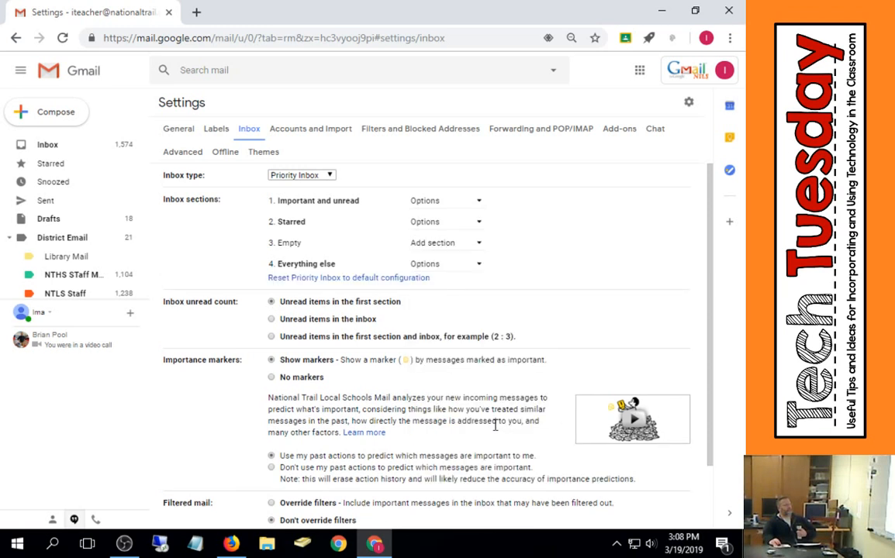
- Browse the labels available for the Starred inbox section without changing it
left_click(479, 223)
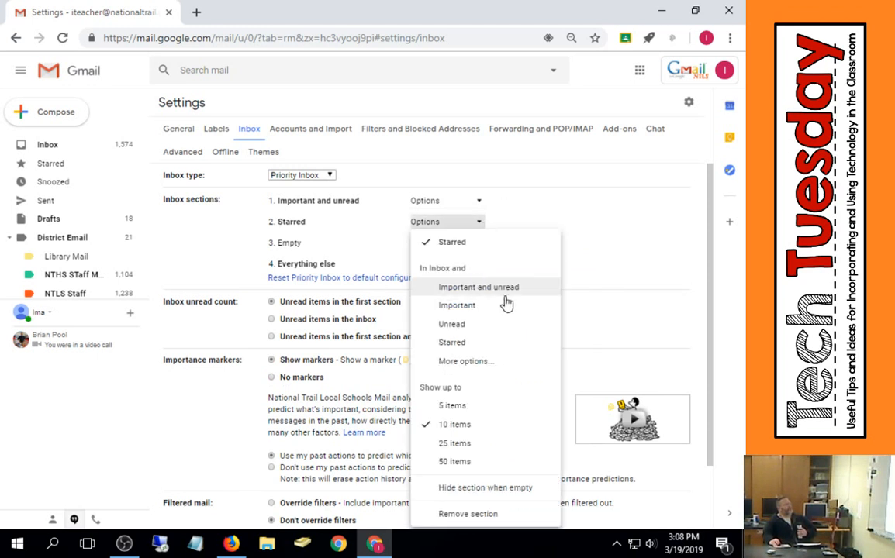
left_click(469, 364)
scroll(471, 365, "down", 3)
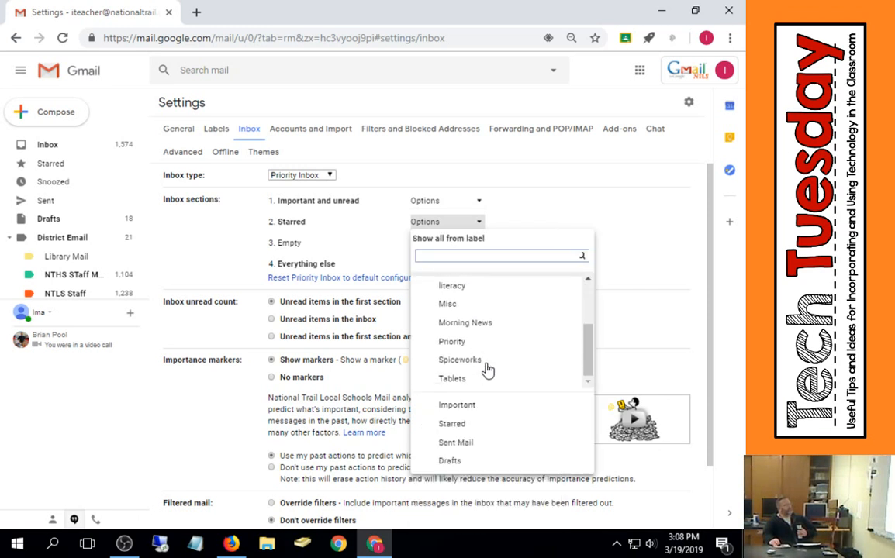
scroll(485, 372, "up", 3)
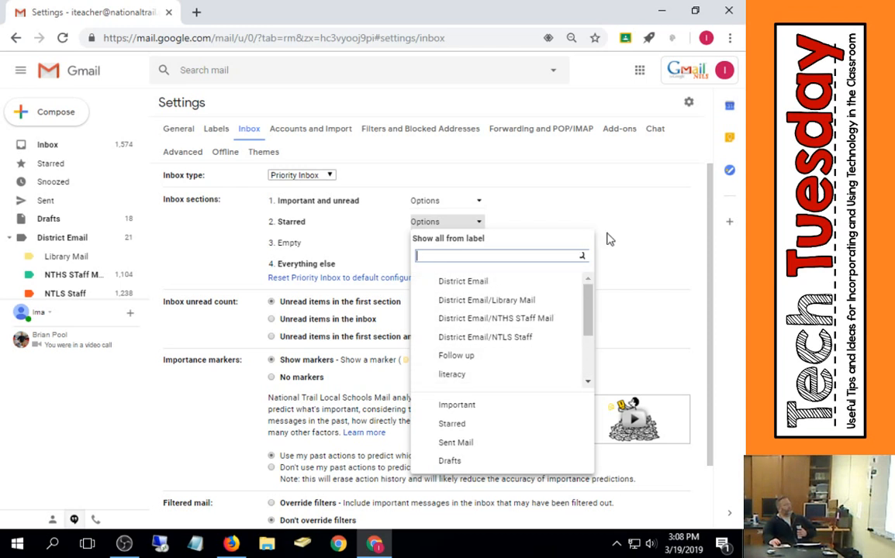
left_click(536, 194)
- Add an Unread section as the third inbox section and save the changes
left_click(467, 246)
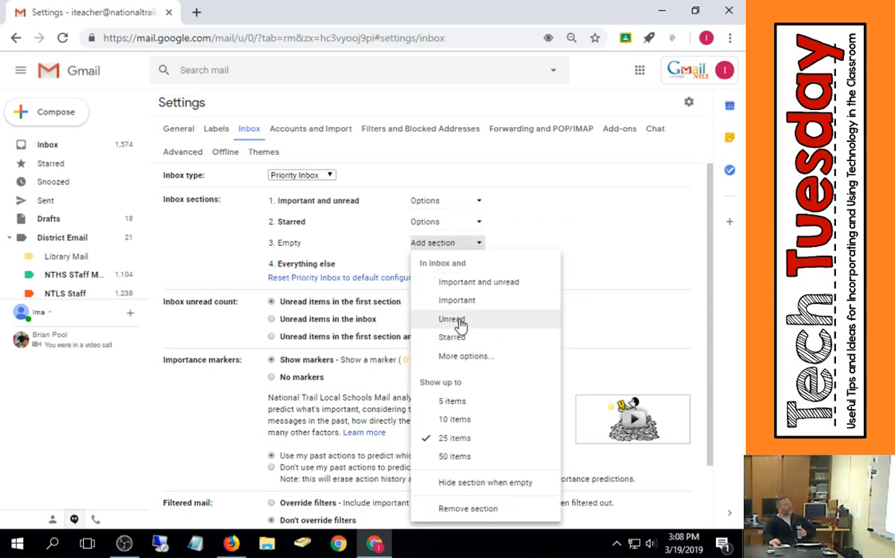
left_click(459, 325)
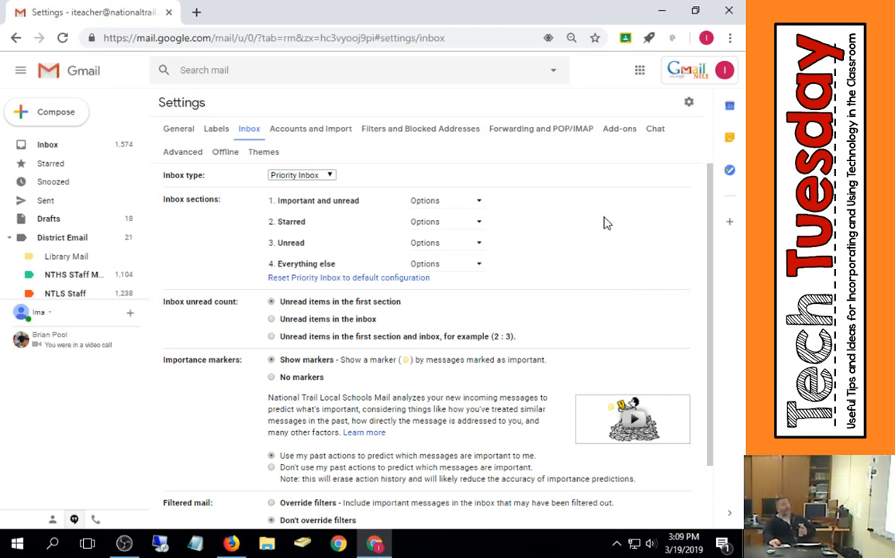
left_click(450, 224)
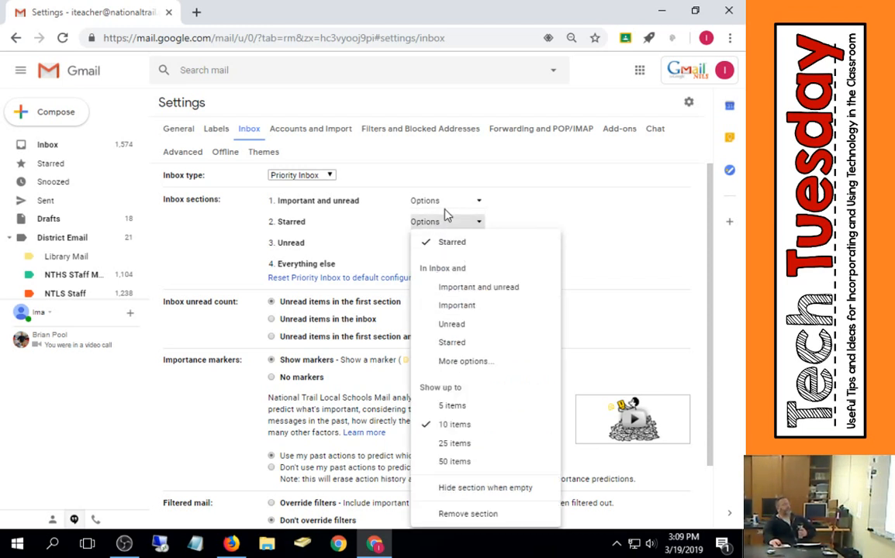
left_click(535, 204)
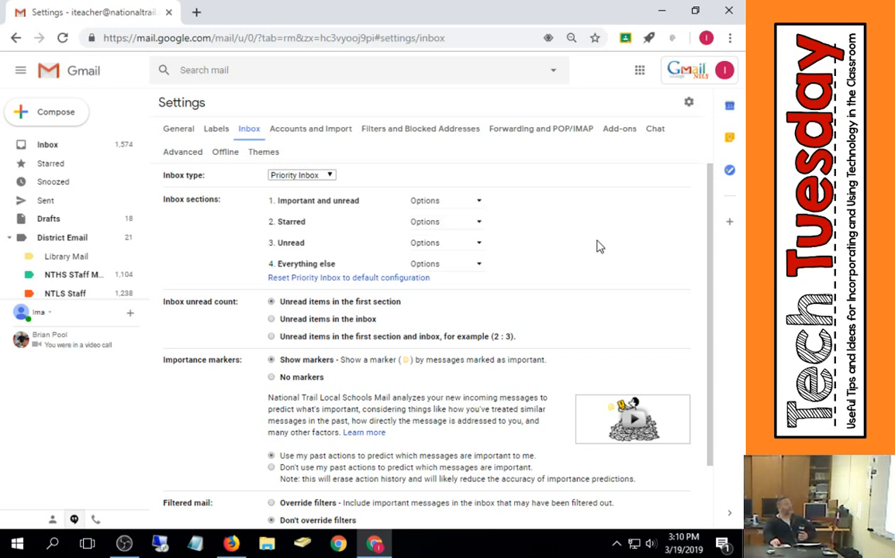
scroll(577, 255, "down", 2)
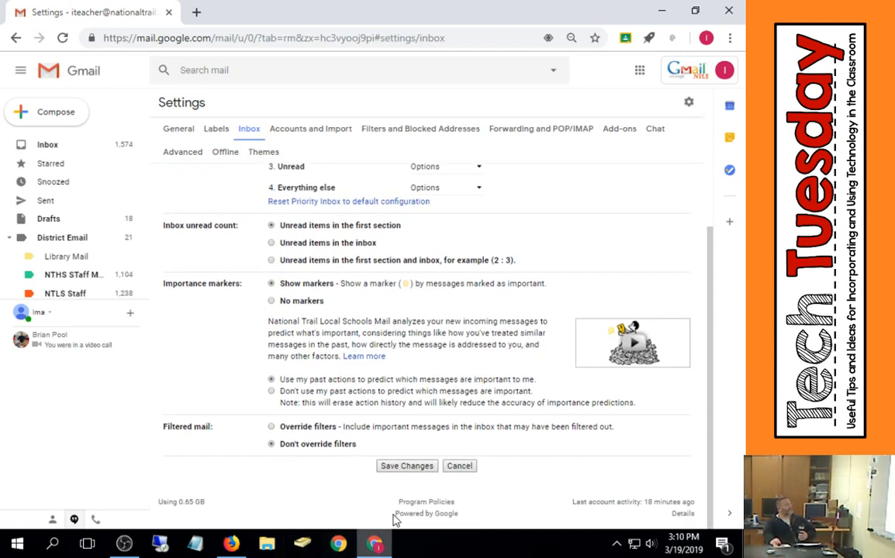
left_click(407, 466)
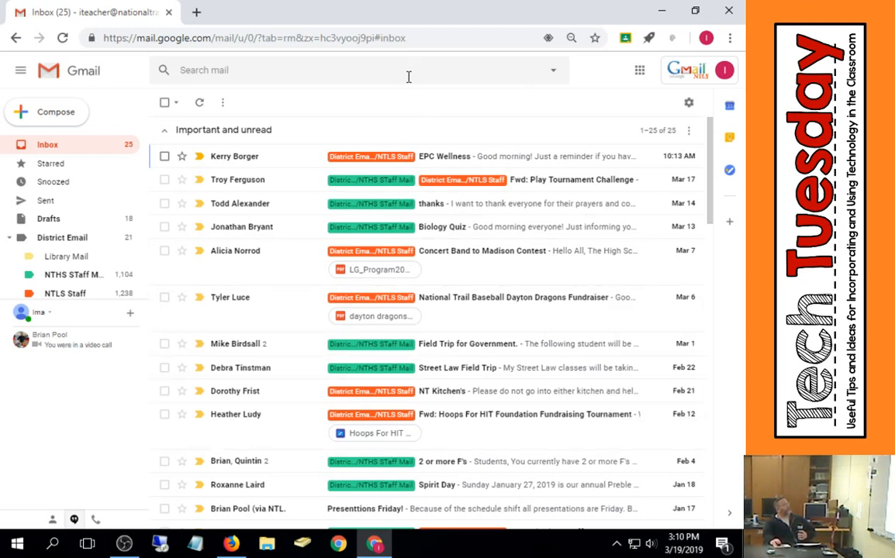
- Reopen the Inbox settings and set the Important and unread section to show up to 10 items
left_click(688, 104)
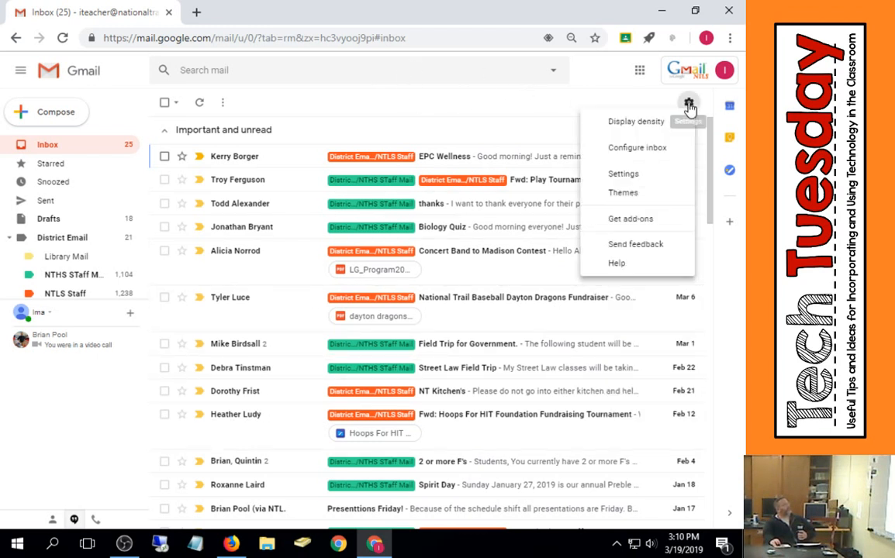
left_click(624, 175)
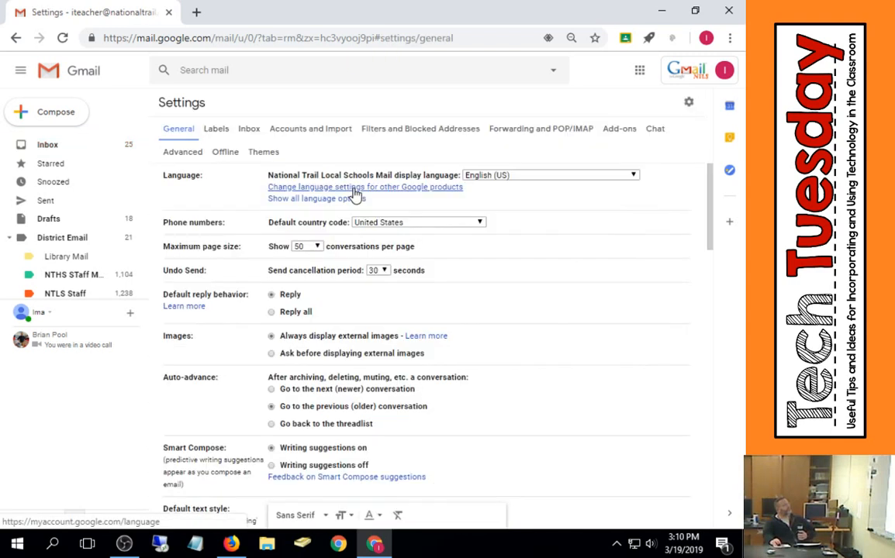
left_click(246, 127)
scroll(628, 260, "down", 2)
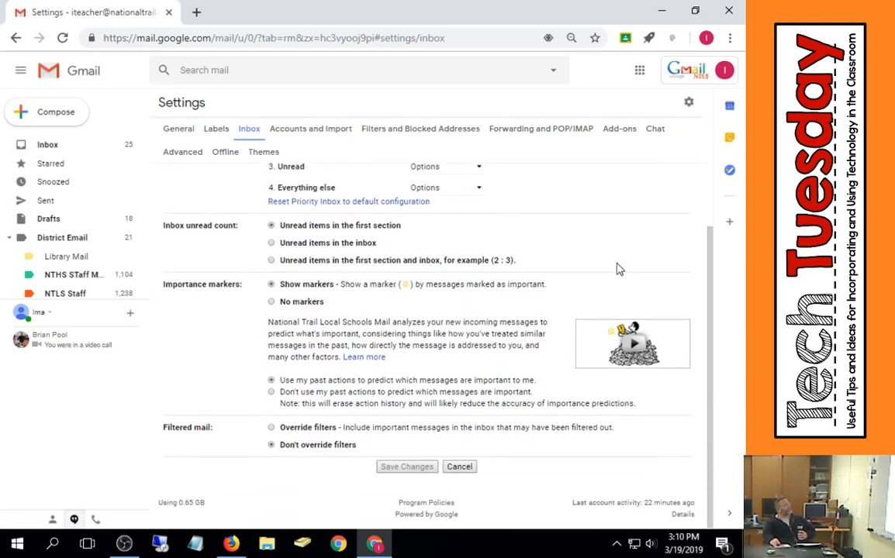
scroll(589, 282, "up", 2)
scroll(481, 194, "down", 2)
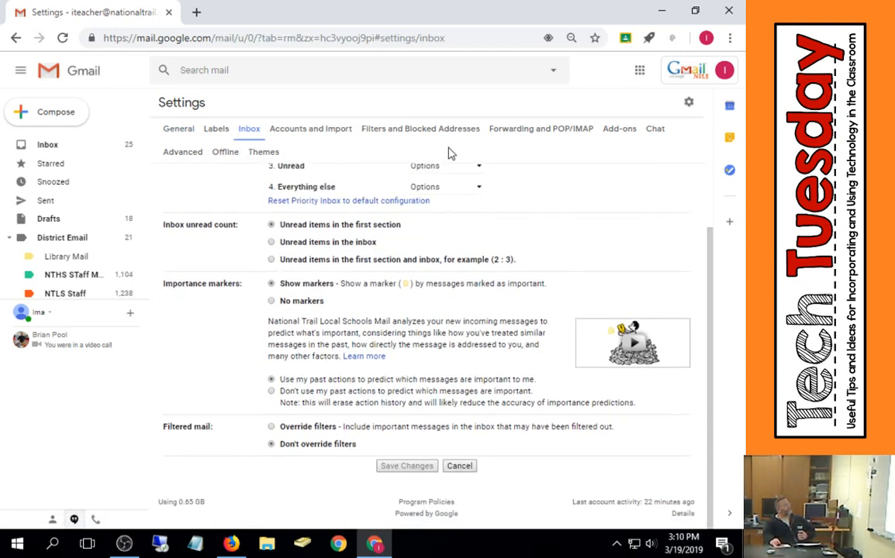
scroll(508, 235, "up", 2)
left_click(479, 200)
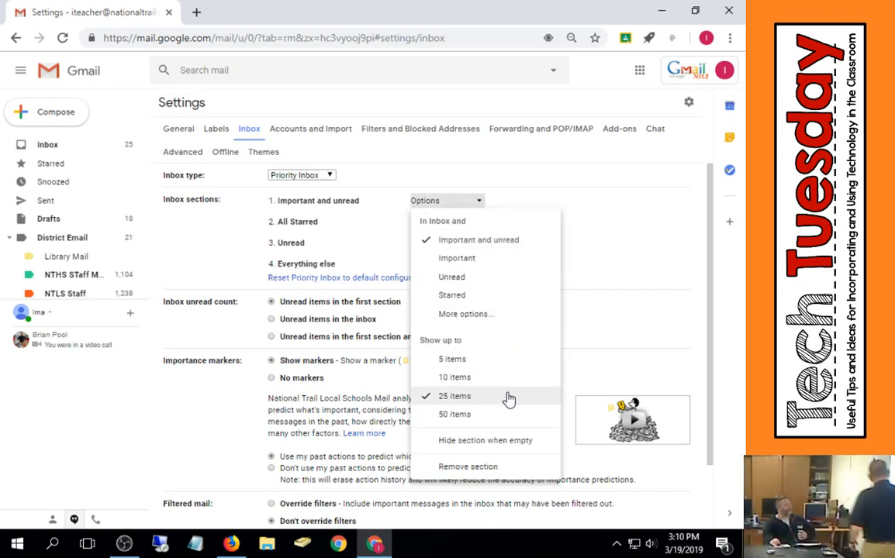
left_click(469, 378)
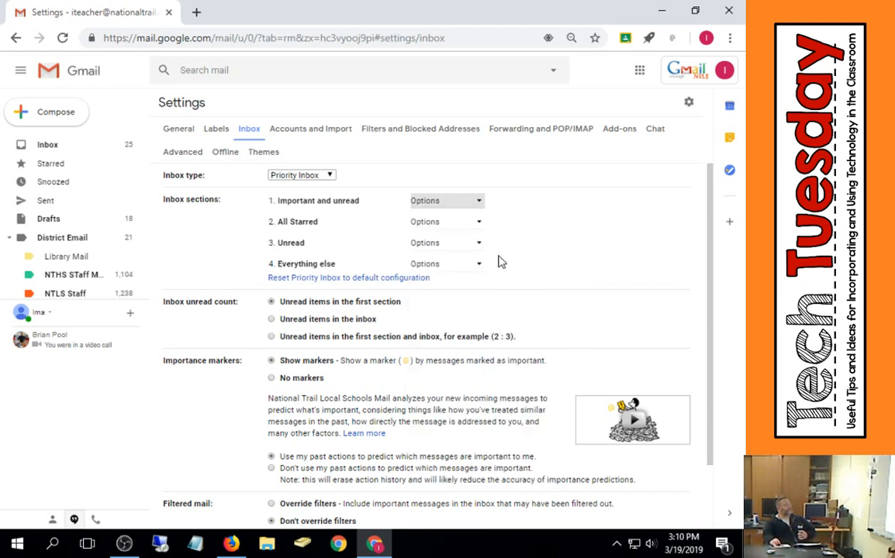
- Set the item limits of the All Starred and Unread sections, with Unread showing up to 10 items
left_click(477, 225)
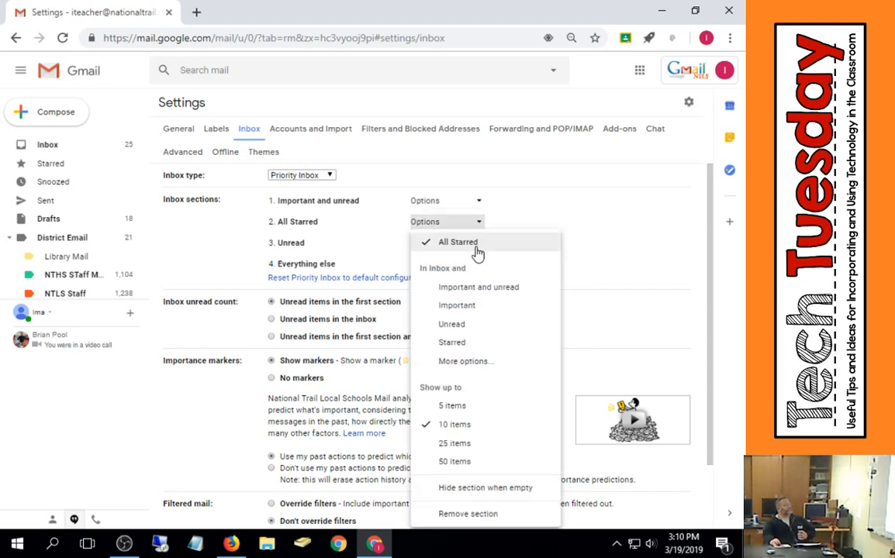
left_click(468, 428)
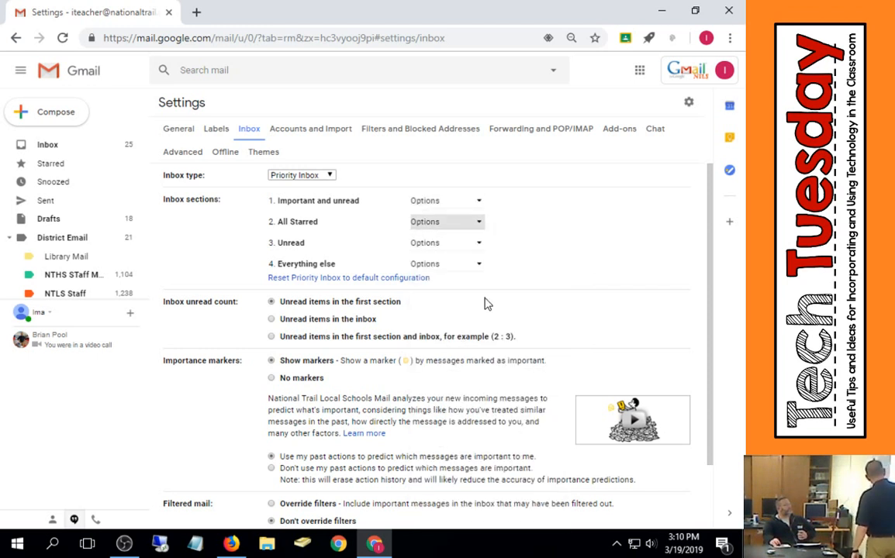
left_click(464, 244)
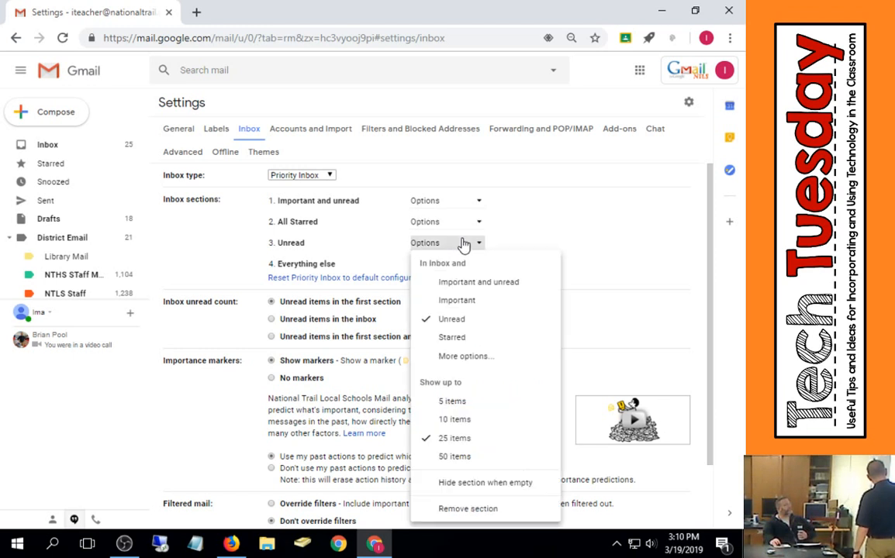
left_click(463, 420)
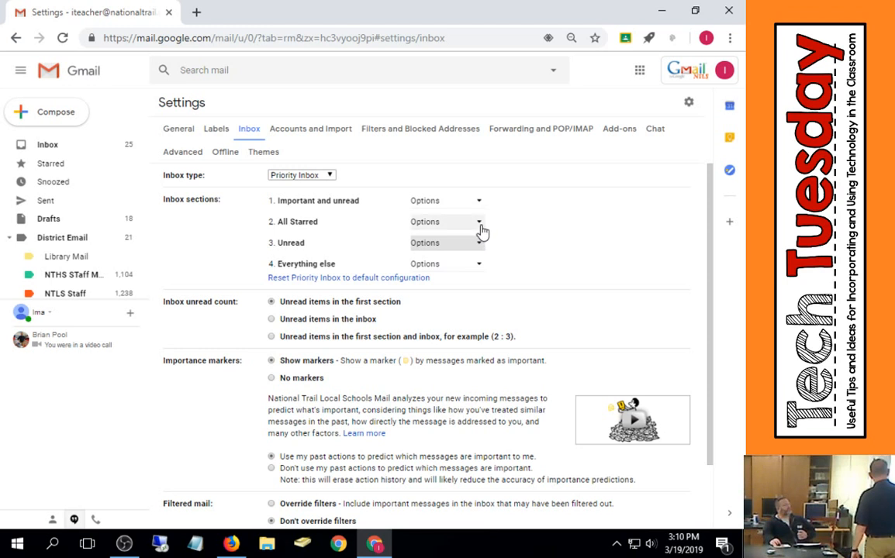
left_click(474, 222)
left_click(455, 411)
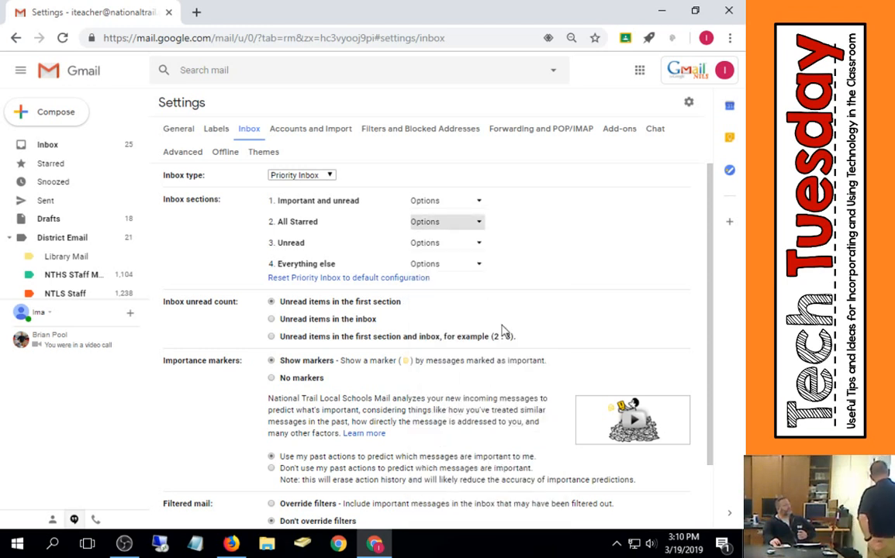
- Set the Everything else section to show up to 10 items and save the changes
left_click(480, 268)
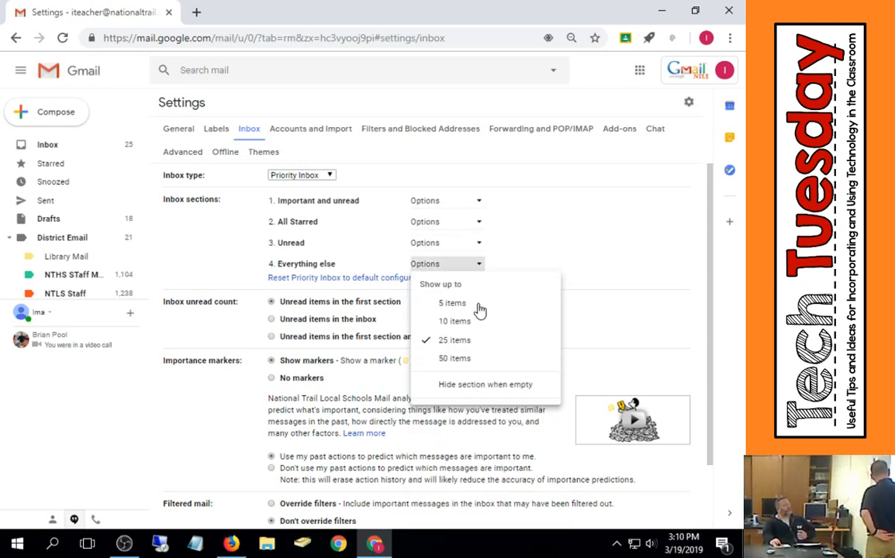
left_click(479, 324)
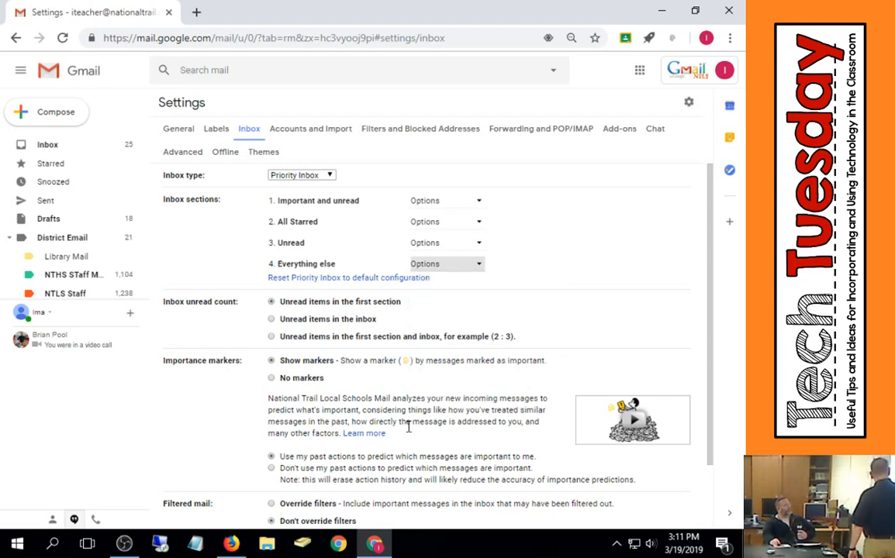
scroll(409, 428, "down", 2)
left_click(400, 467)
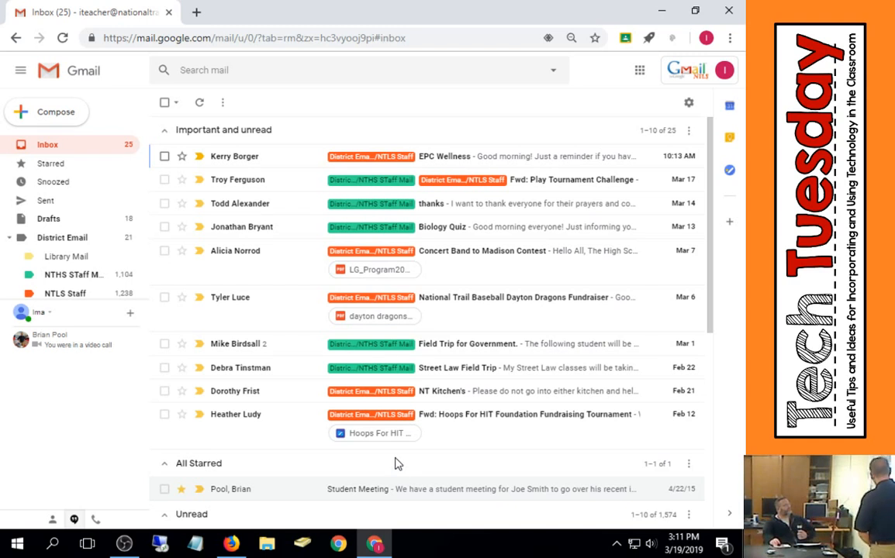
- Collapse the inbox sections, then expand the Important and unread section again
scroll(362, 395, "down", 3)
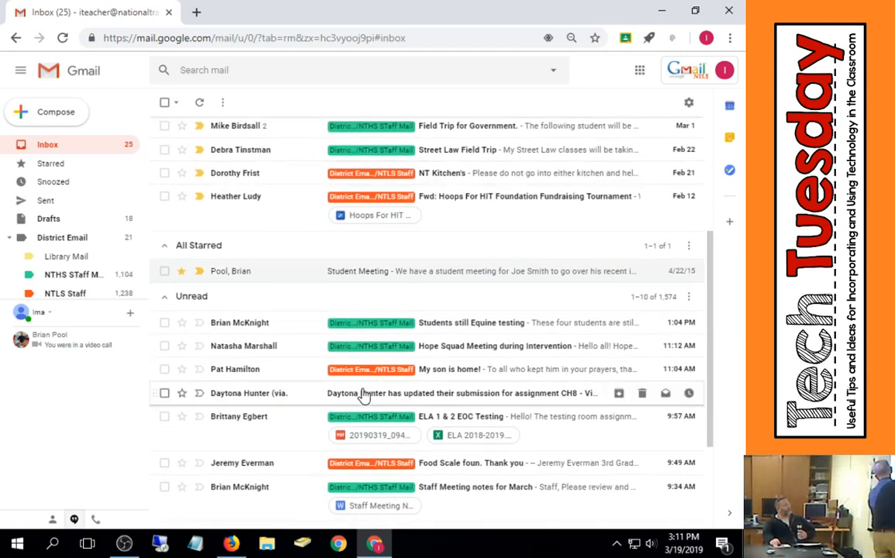
scroll(363, 396, "up", 3)
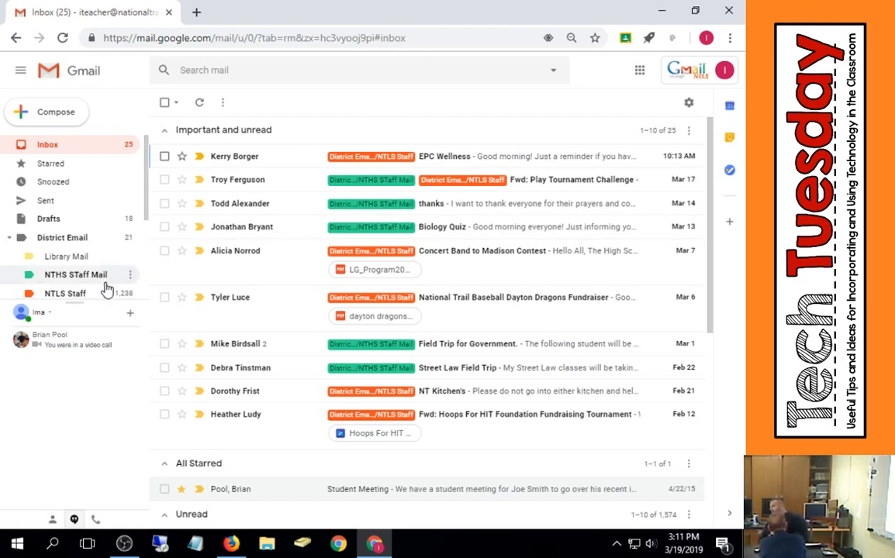
mouse_move(111, 340)
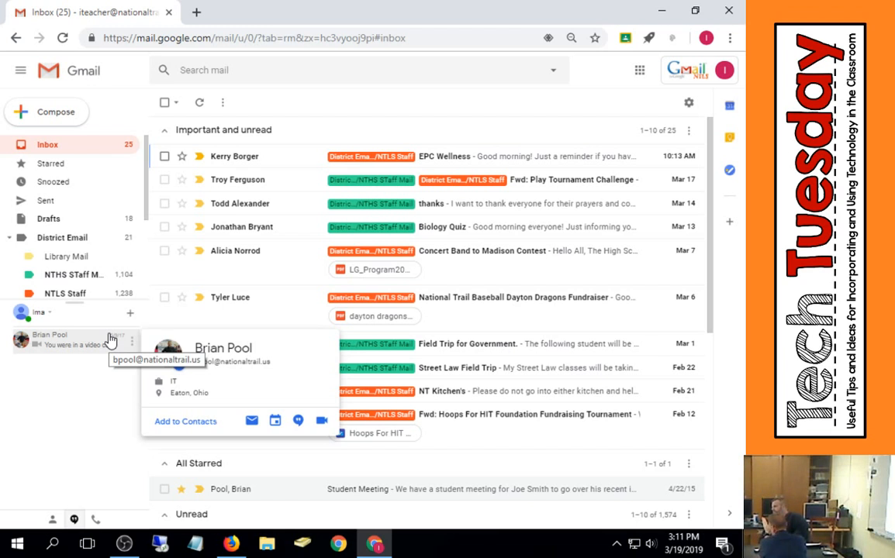
left_click(165, 135)
left_click(166, 160)
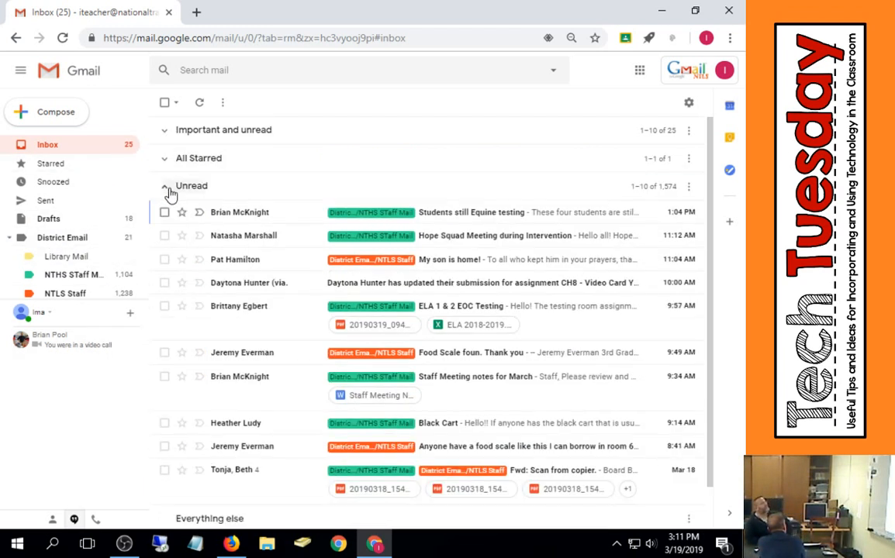
left_click(166, 187)
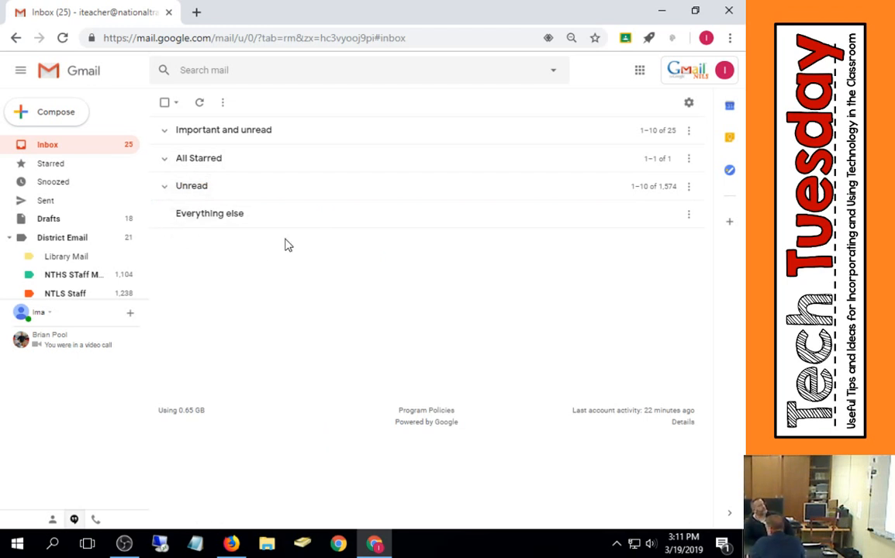
left_click(167, 133)
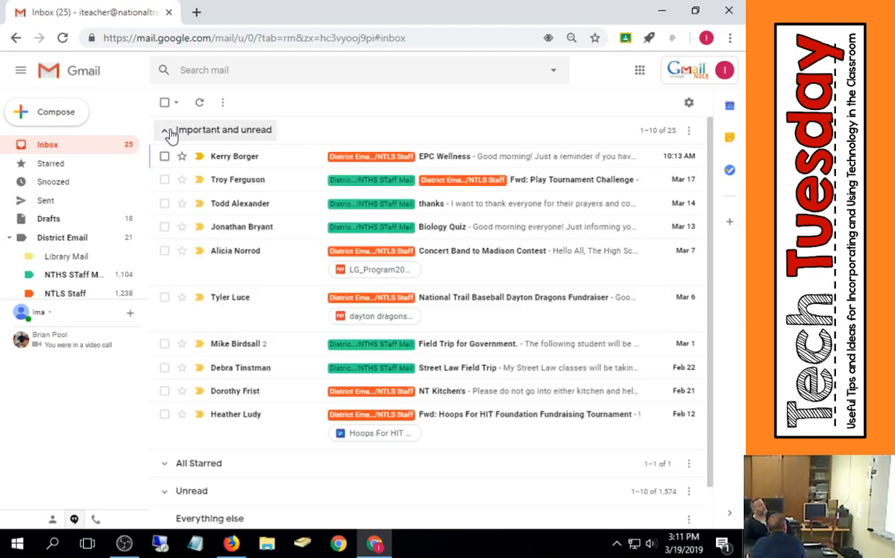
- Open the EPC Wellness email and archive it along with the next two conversations
left_click(473, 161)
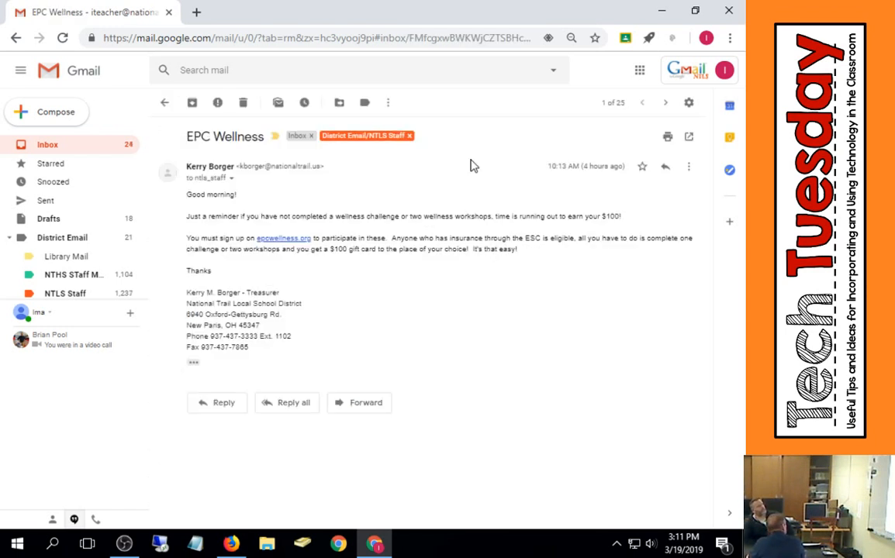
left_click(193, 104)
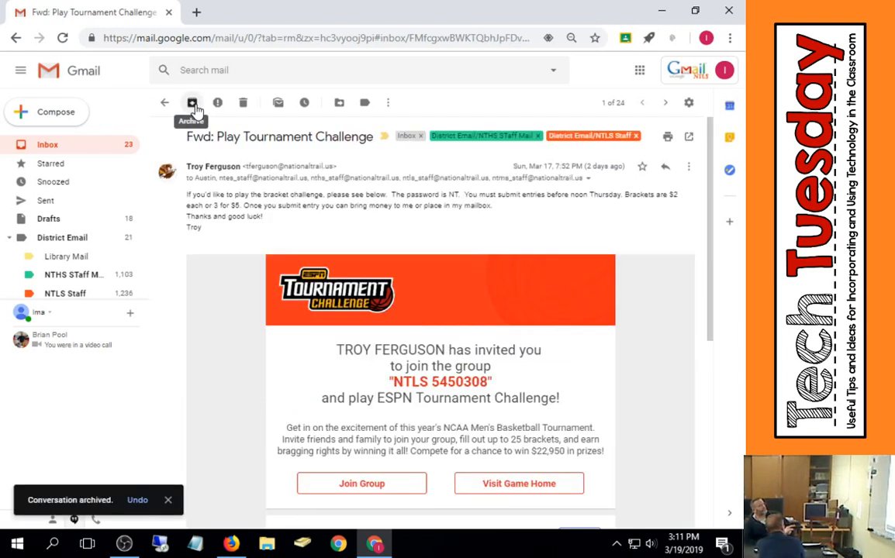
left_click(193, 104)
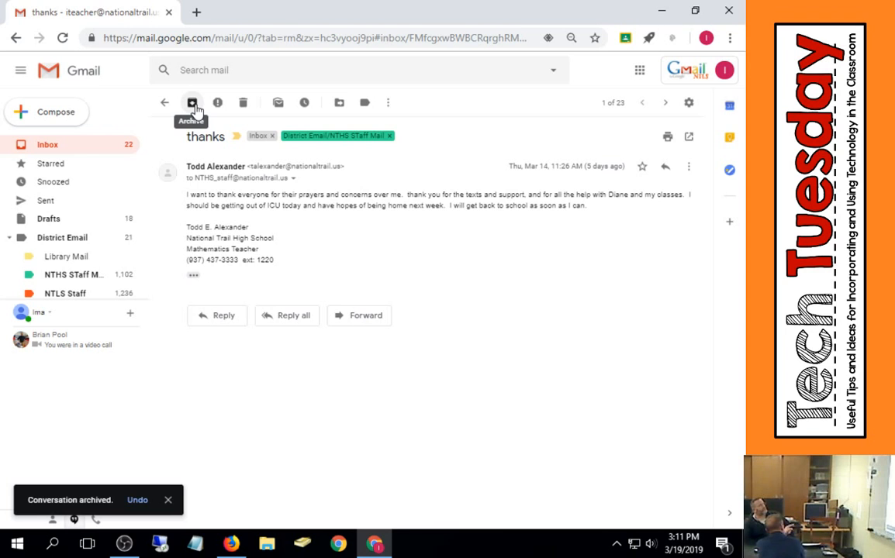
left_click(193, 104)
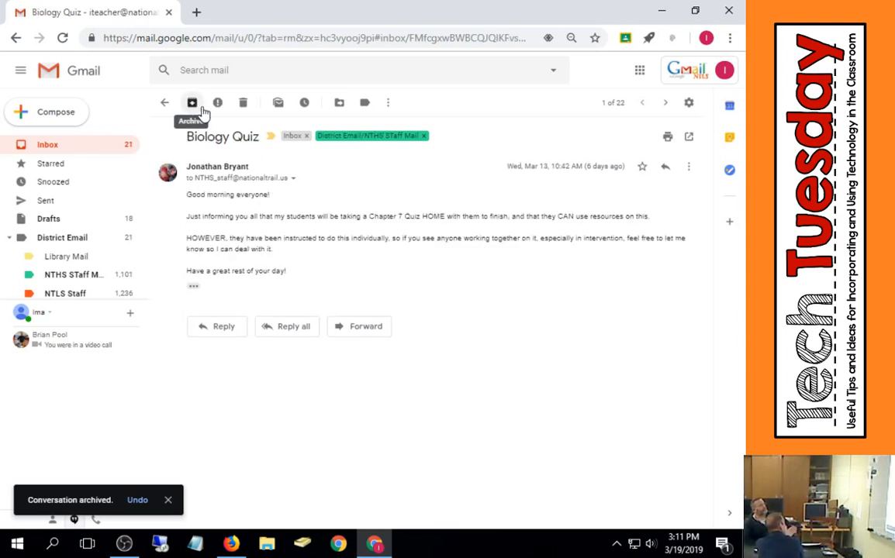
- Cycle the Biology Quiz email's star marker to the purple-question icon
left_click(642, 172)
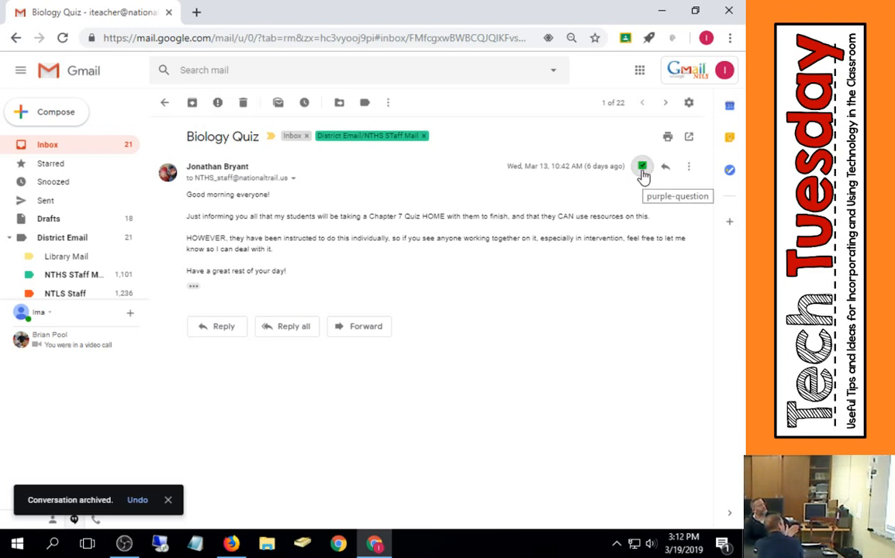
left_click(643, 172)
left_click(642, 172)
left_click(643, 172)
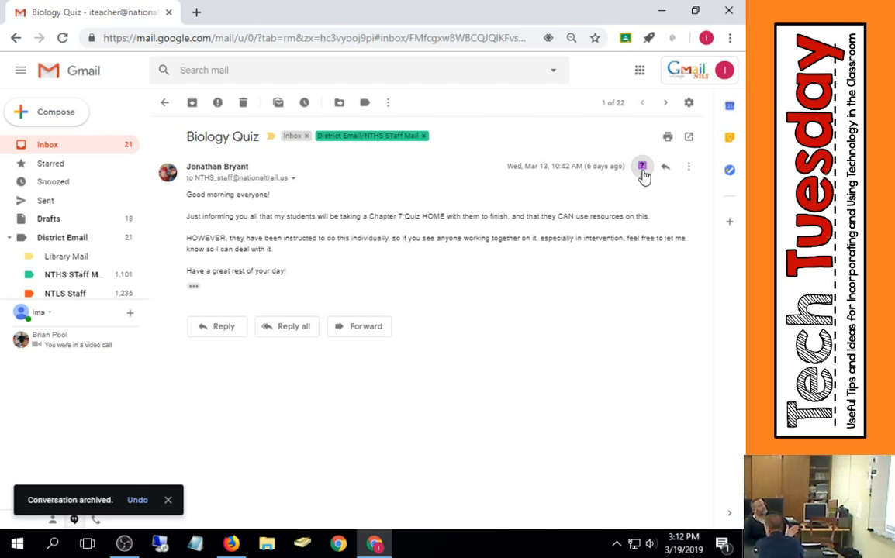
- Cycle the Biology Quiz email's marker back to the yellow star
left_click(642, 168)
left_click(642, 169)
left_click(642, 169)
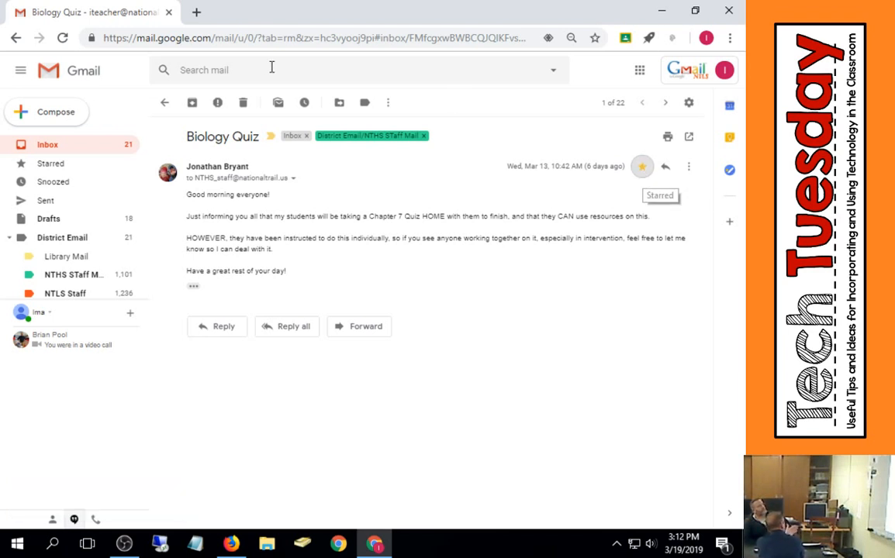
- Archive the Biology Quiz email and the following conversations one after another, then return to the inbox
left_click(193, 107)
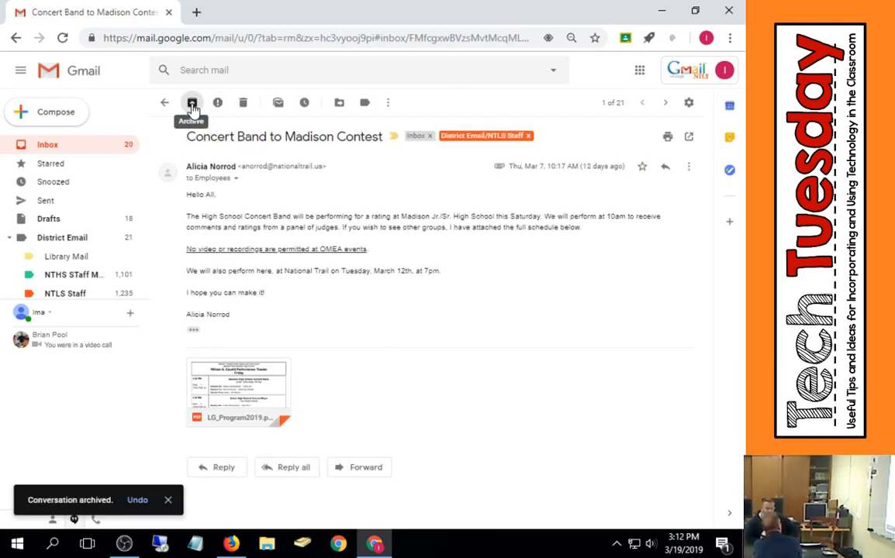
left_click(193, 106)
left_click(192, 105)
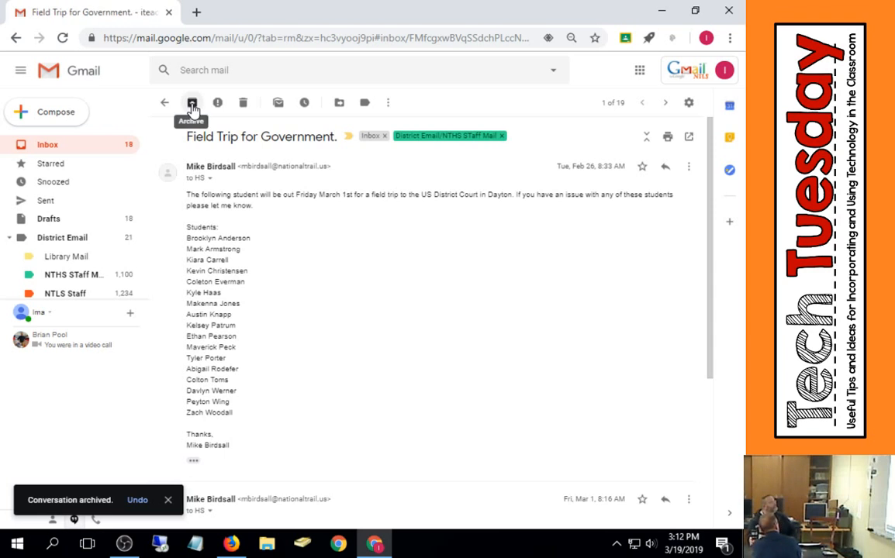
left_click(192, 105)
left_click(192, 106)
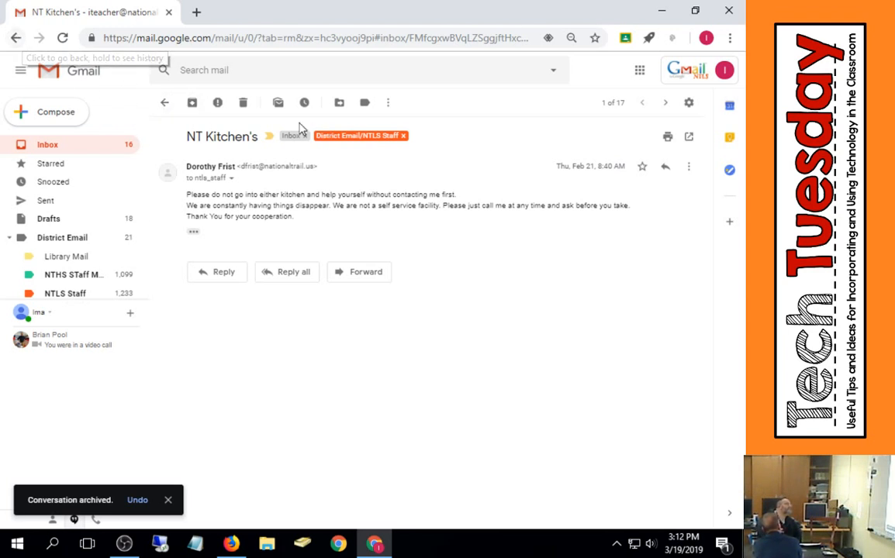
left_click(163, 105)
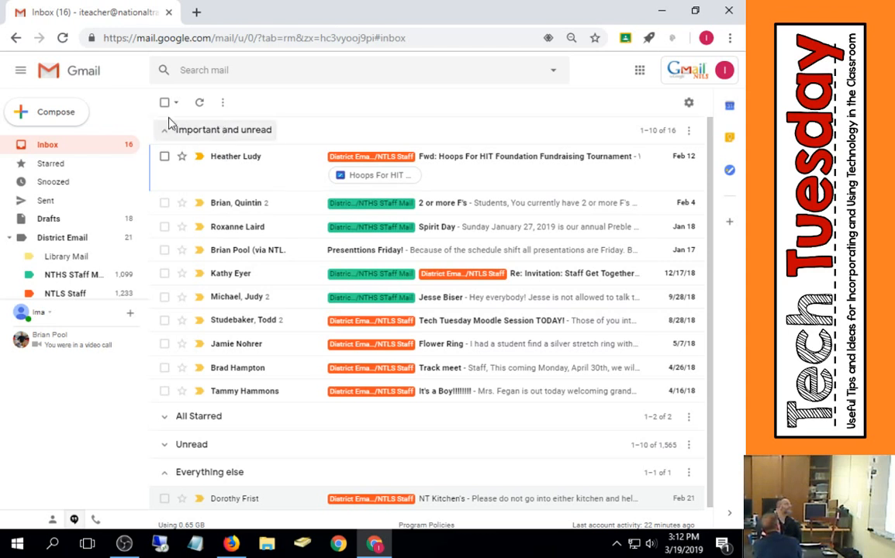
- Collapse the Important and unread section and expand the Unread section
left_click(164, 131)
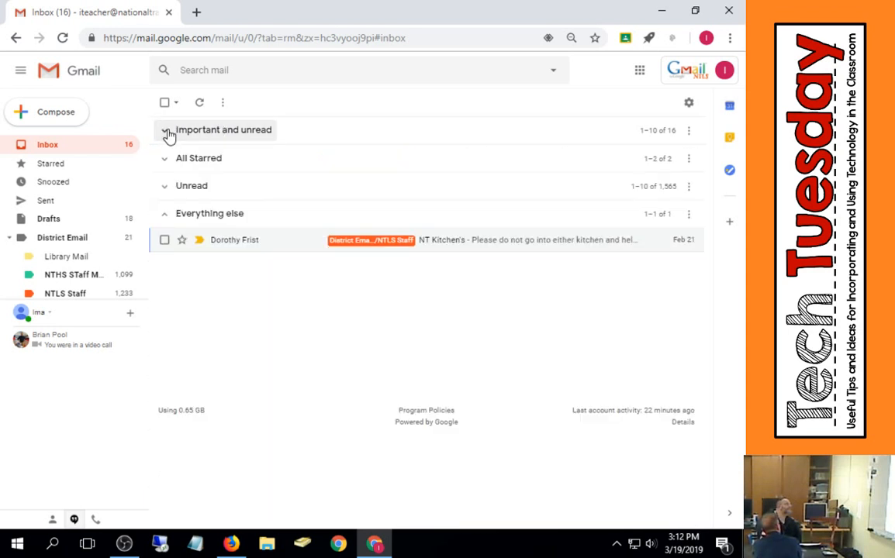
left_click(166, 188)
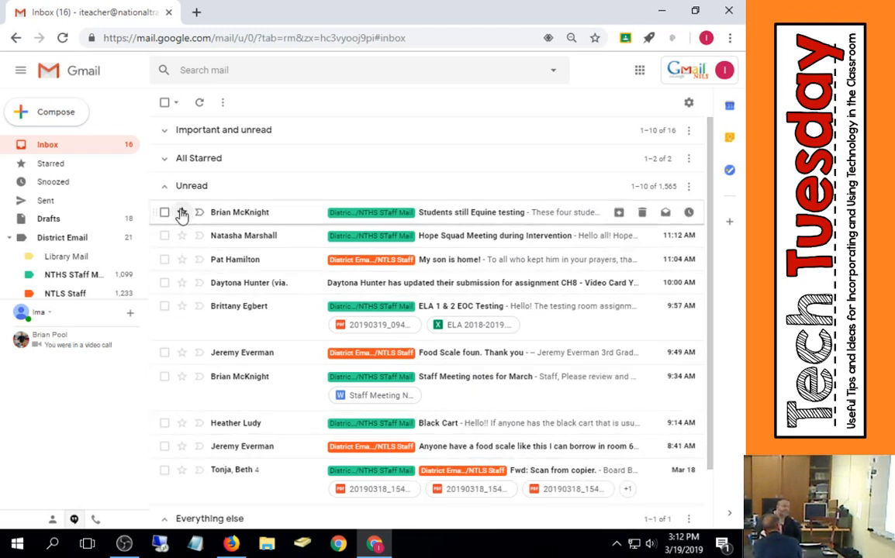
- Select all conversations in the Unread section and archive them
left_click(165, 102)
scroll(165, 109, "down", 1)
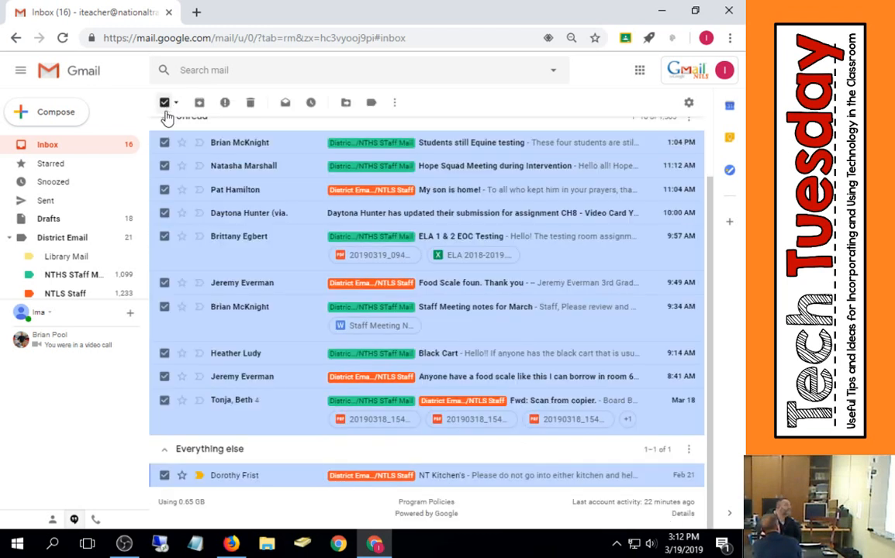
left_click(164, 450)
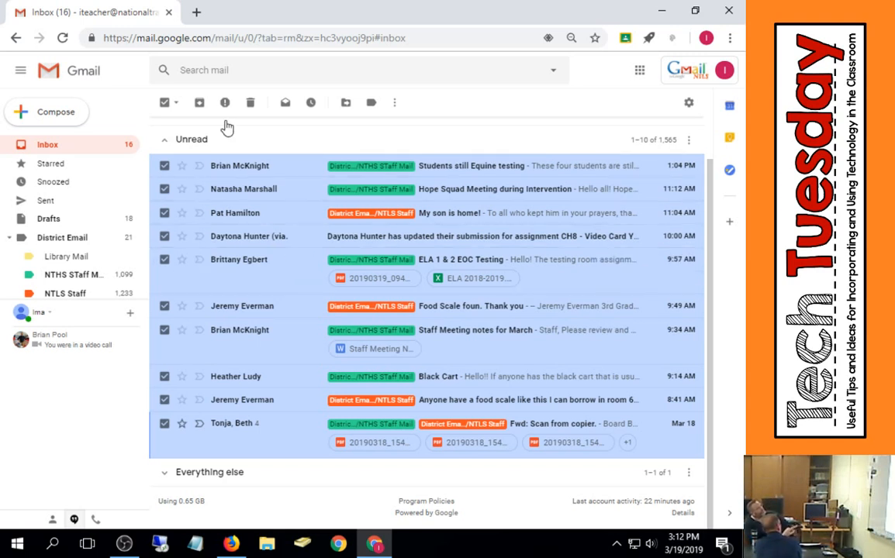
left_click(199, 104)
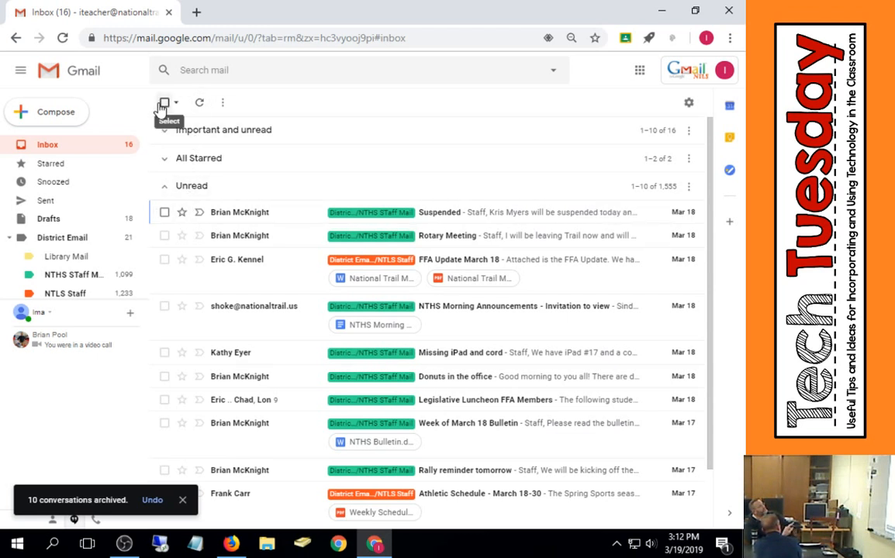
- Keep selecting each batch of unread conversations and archiving them
left_click(163, 103)
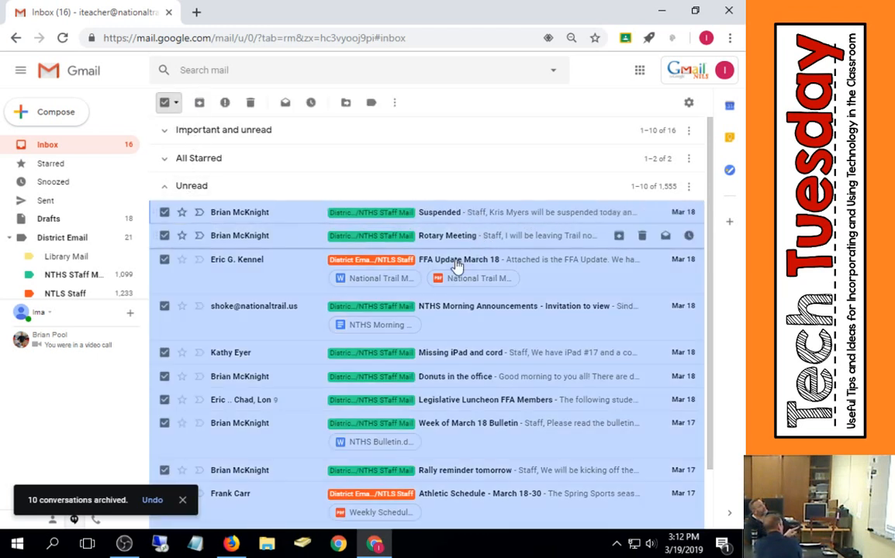
left_click(200, 103)
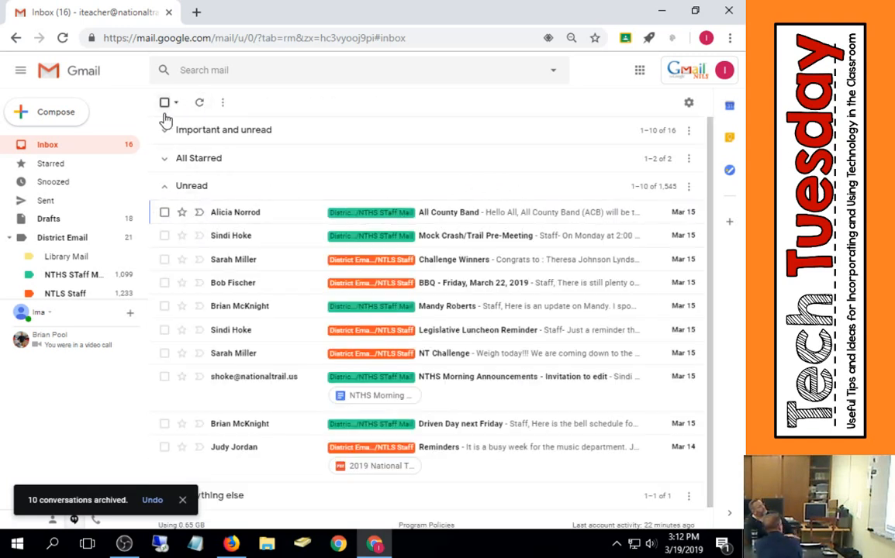
left_click(165, 103)
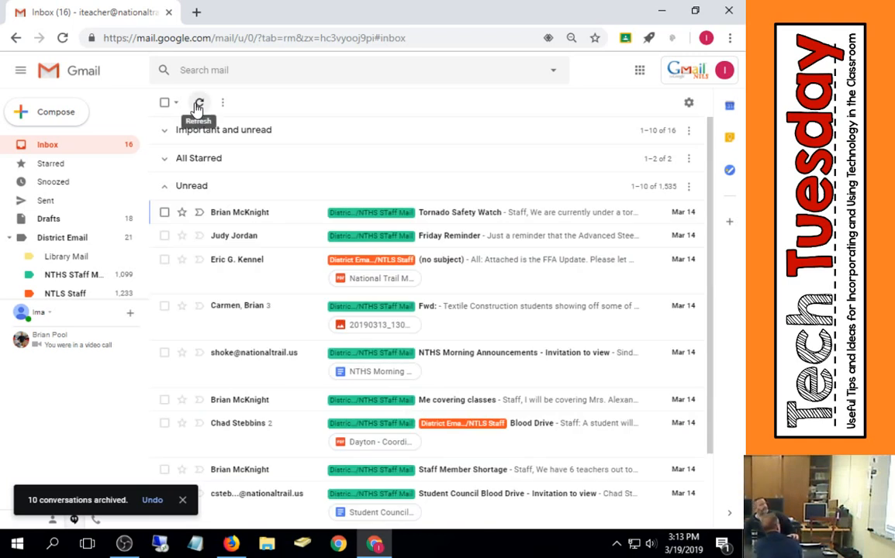
left_click(165, 103)
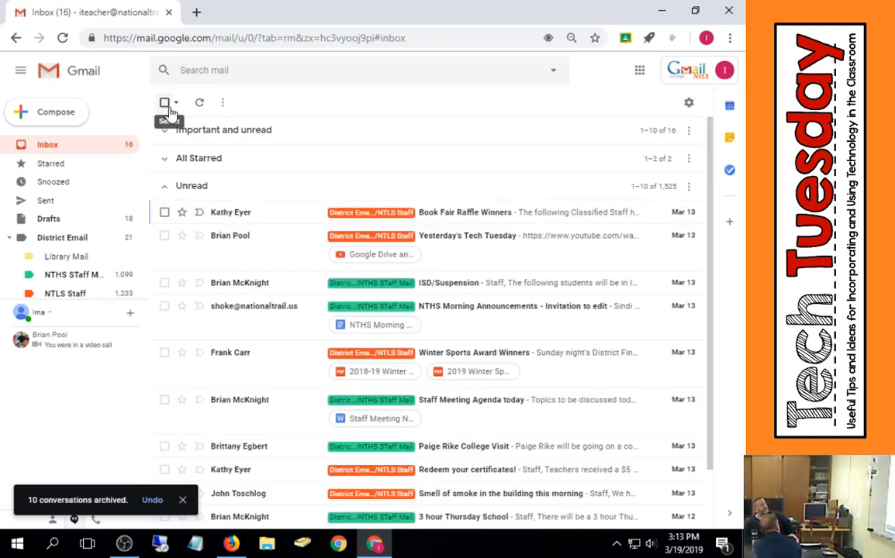
left_click(165, 103)
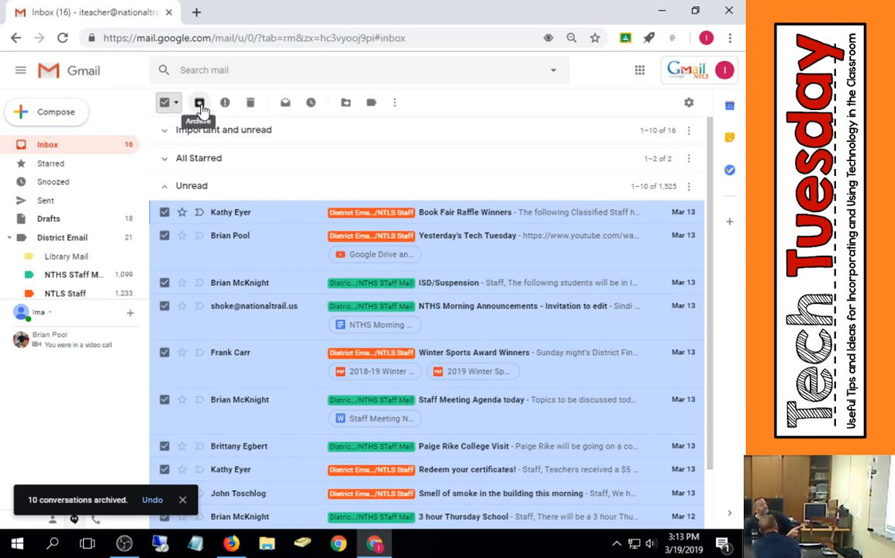
left_click(200, 106)
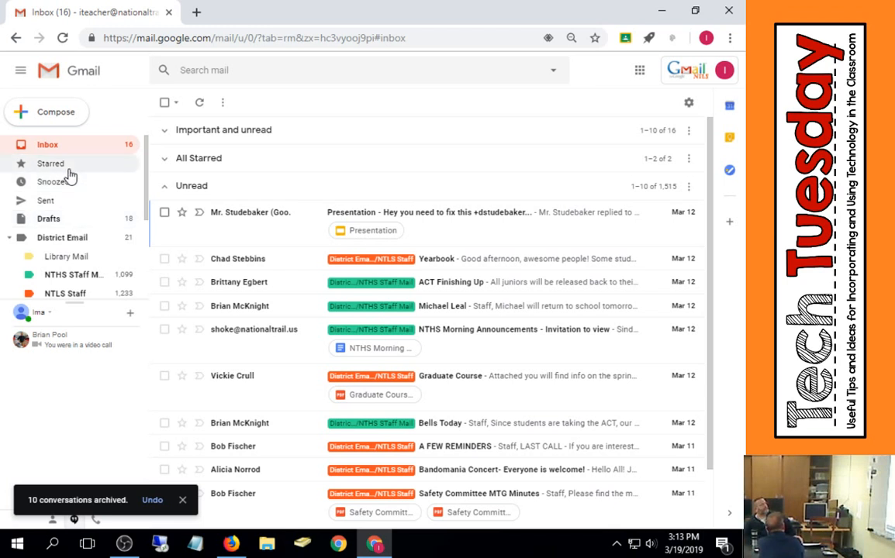
- Open All Mail to view the archived conversations, then return to the Inbox
scroll(59, 195, "down", 4)
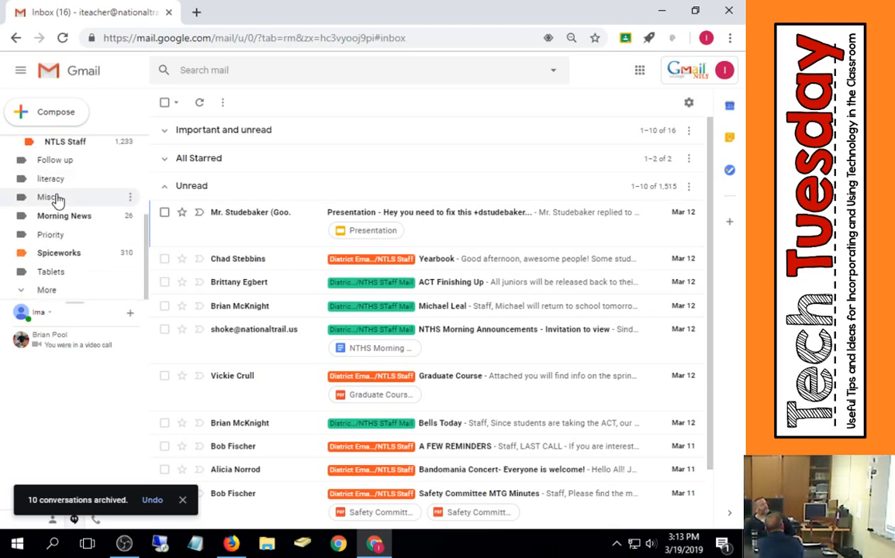
left_click(52, 291)
scroll(68, 240, "down", 4)
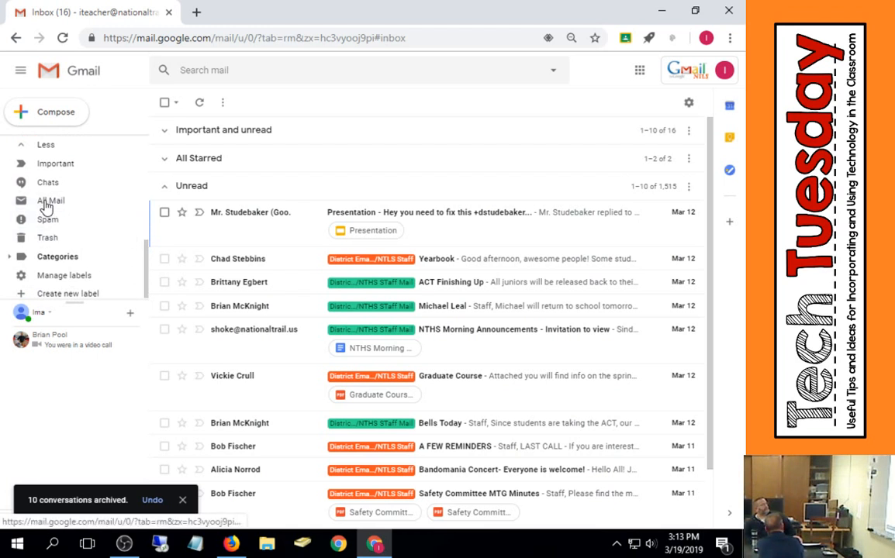
left_click(49, 204)
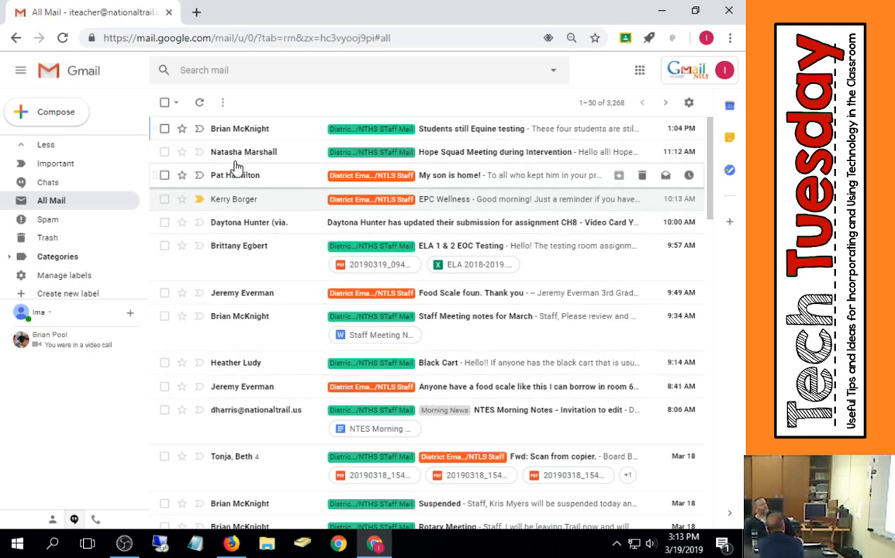
scroll(77, 201, "up", 3)
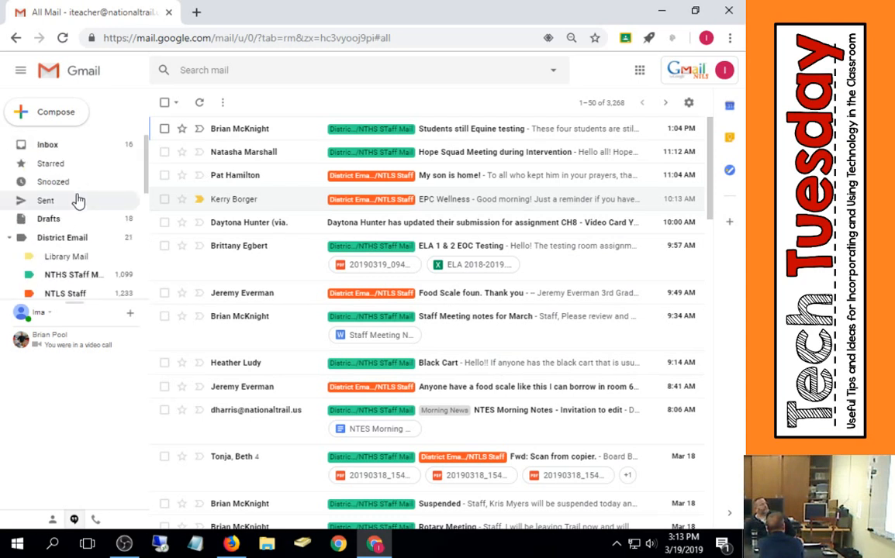
left_click(47, 148)
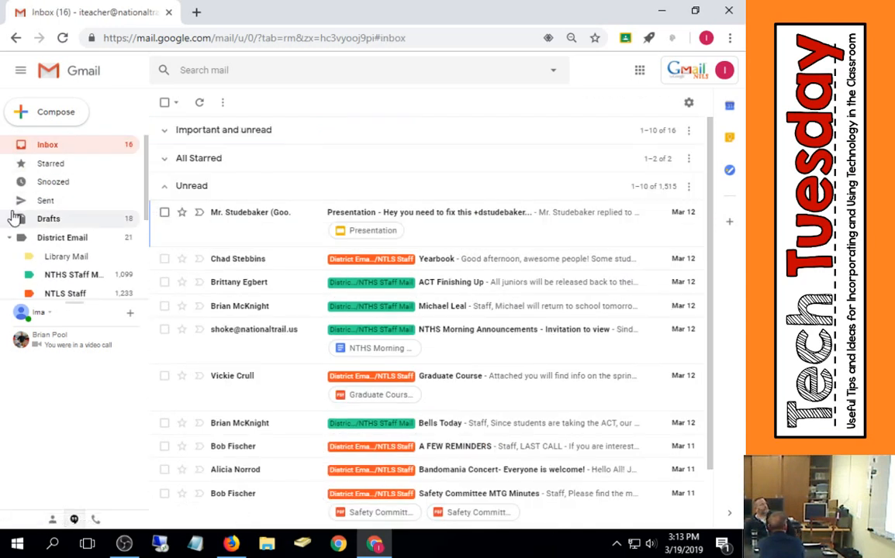
- Collapse the Unread section, expand All Starred, and remove the star from the Biology Quiz email
left_click(165, 188)
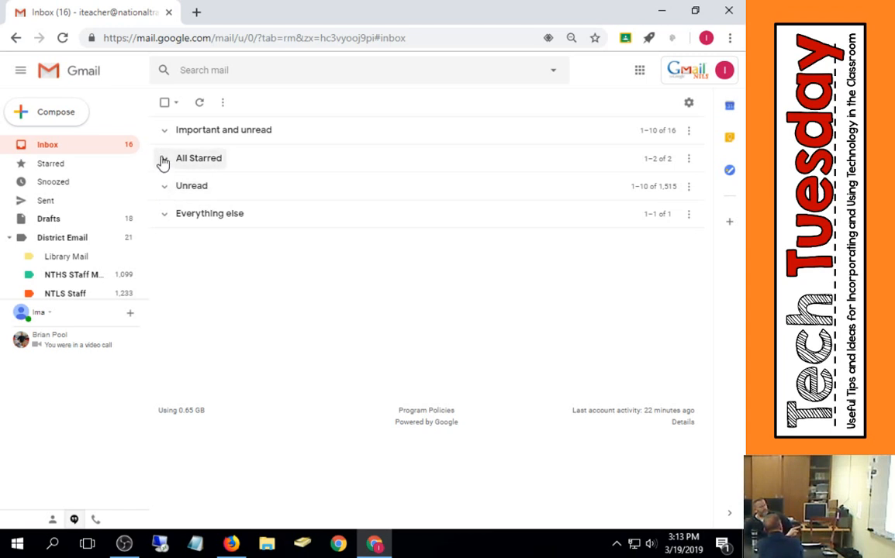
left_click(163, 162)
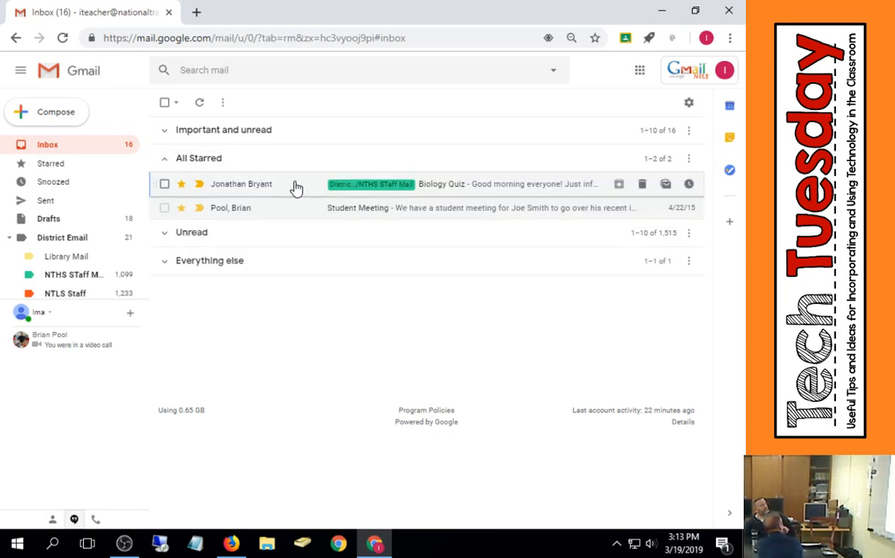
left_click(180, 185)
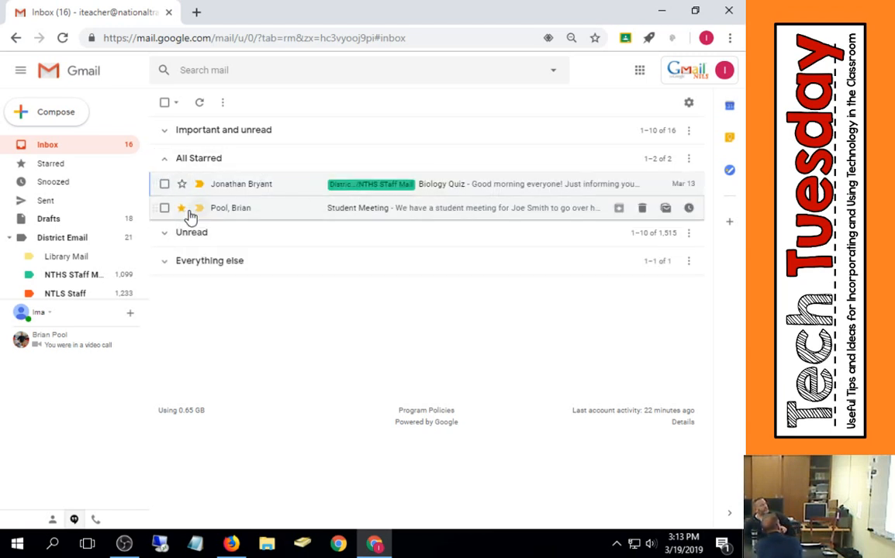
left_click(181, 207)
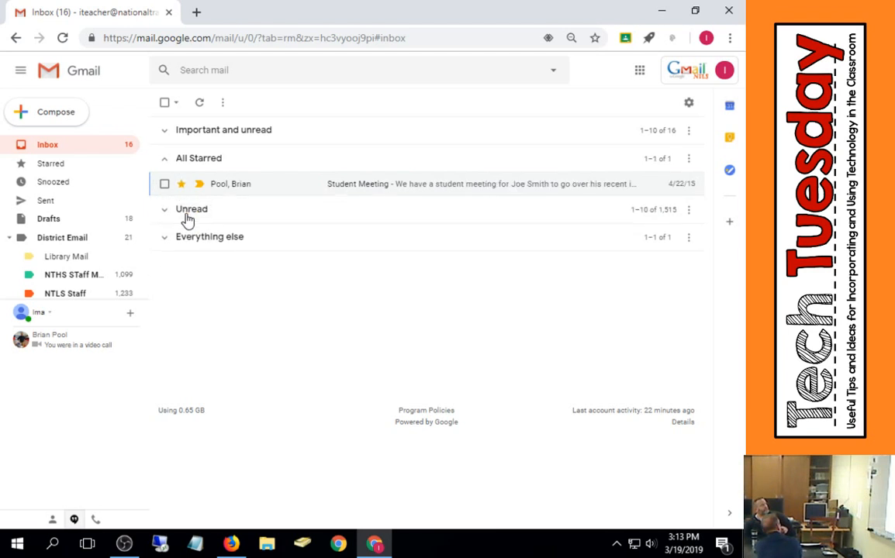
- Cycle the Student Meeting email's star marker to the green check icon
left_click(181, 184)
left_click(182, 187)
left_click(170, 169)
left_click(170, 169)
left_click(171, 168)
left_click(172, 169)
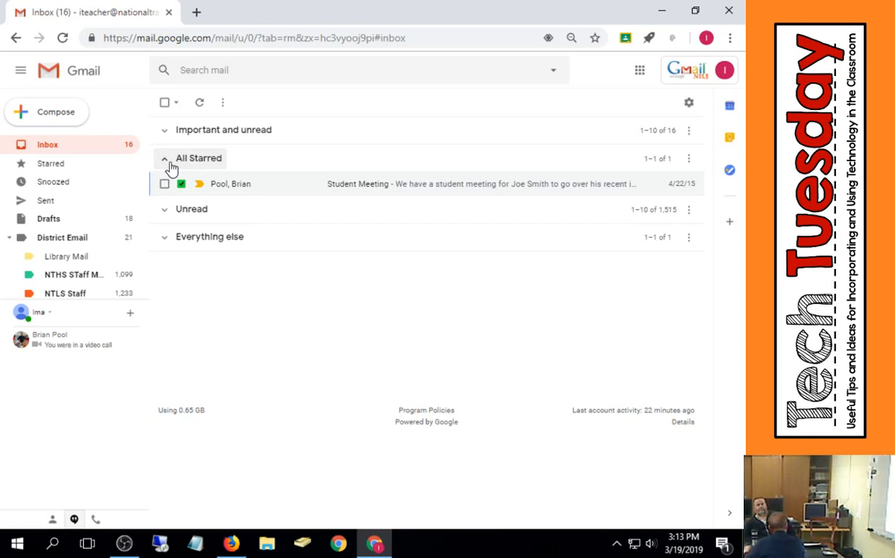
left_click(165, 135)
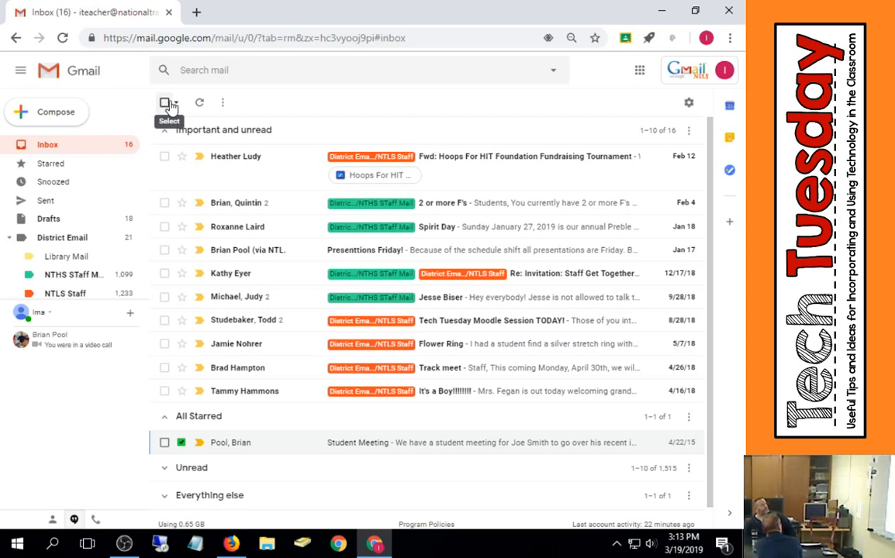
left_click(165, 103)
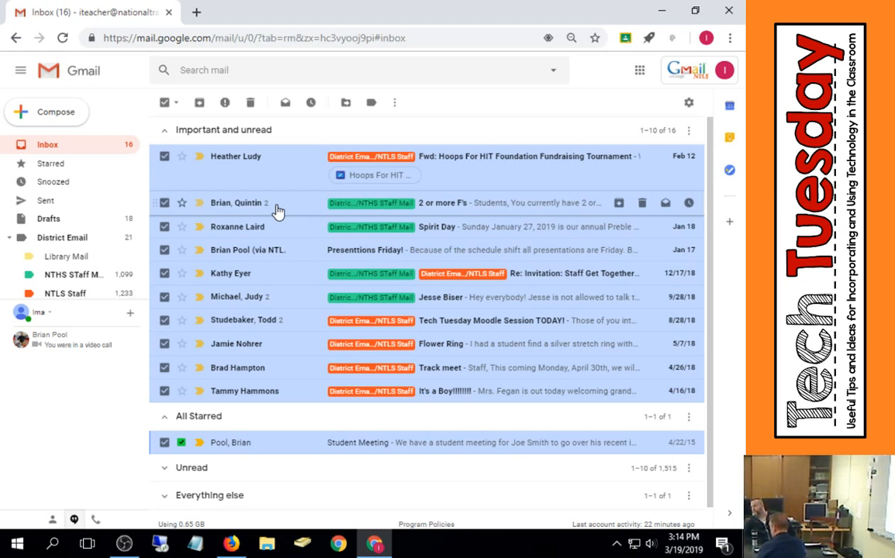
left_click(165, 107)
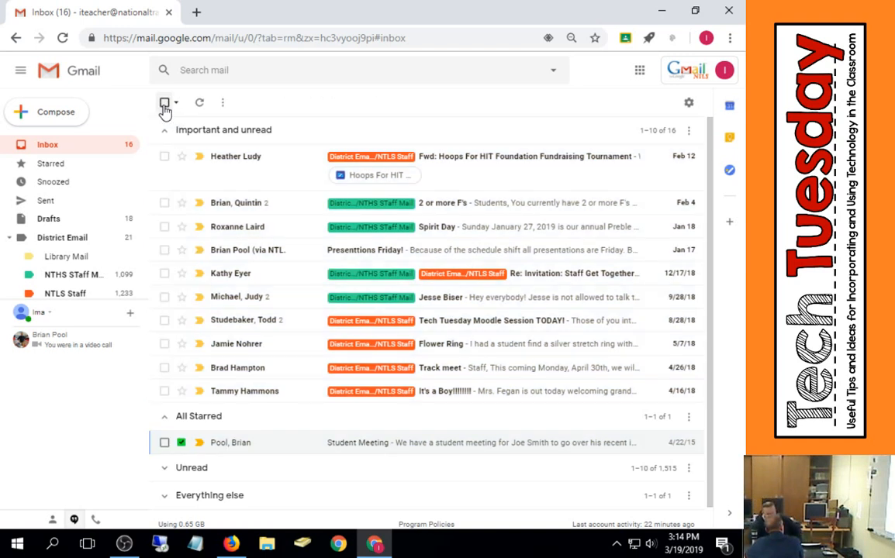
left_click(165, 106)
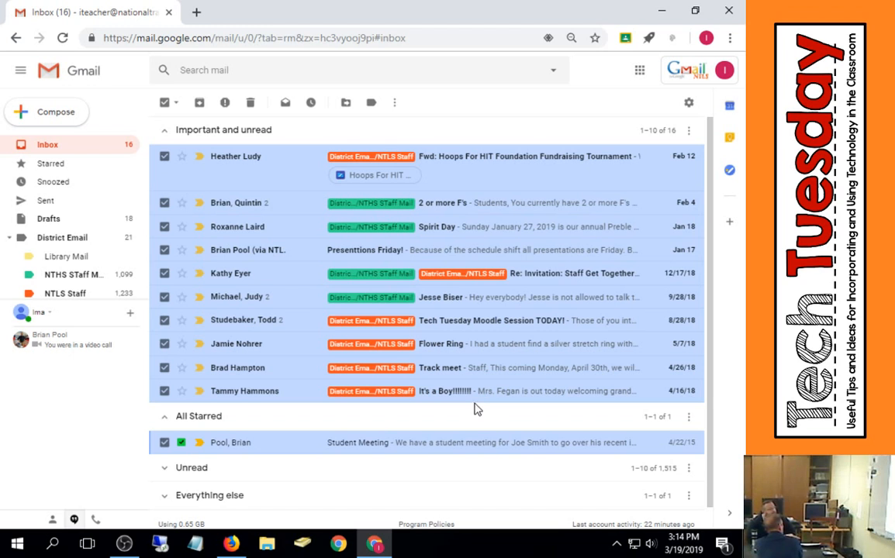
left_click(165, 298)
left_click(199, 103)
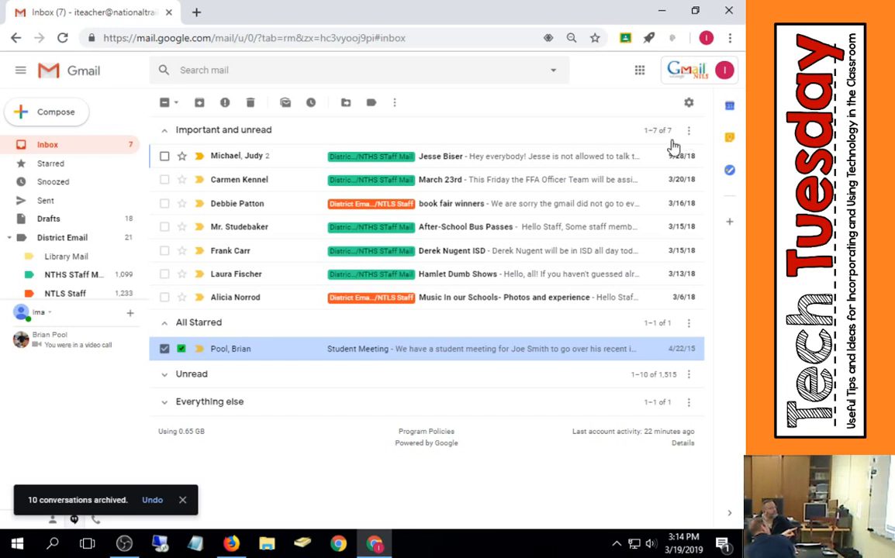
- Archive all remaining Important and unread conversations and expand the Unread section
left_click(167, 103)
left_click(167, 104)
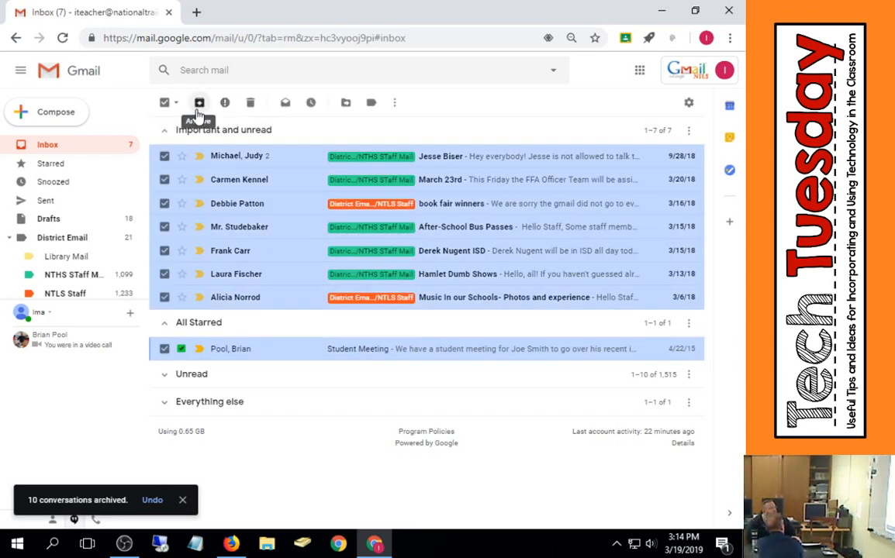
left_click(198, 107)
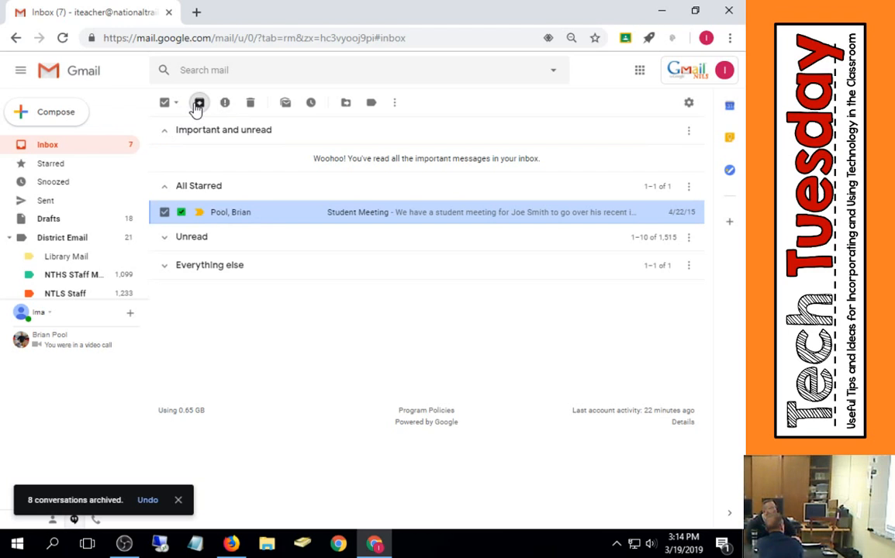
left_click(164, 238)
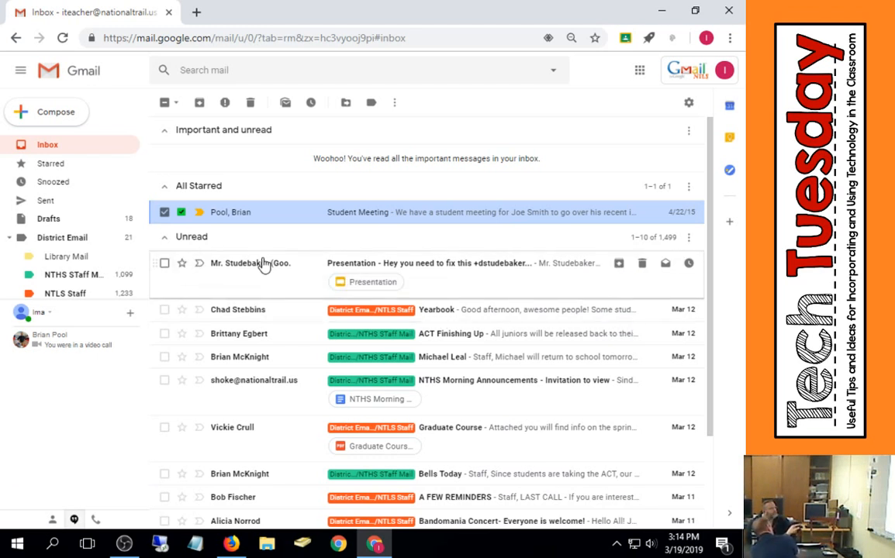
mouse_move(260, 269)
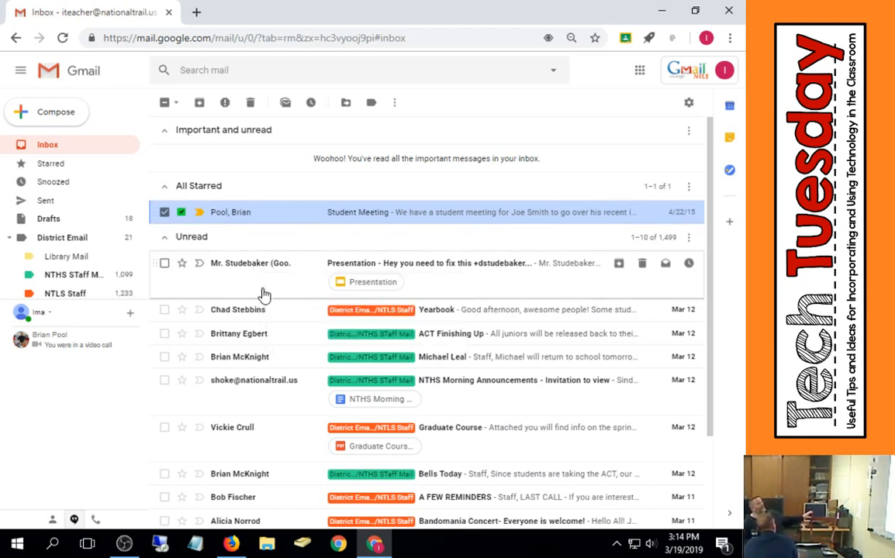
- Mark the Mr. Studebaker Presentation email as important and collapse the Unread section
left_click(199, 263)
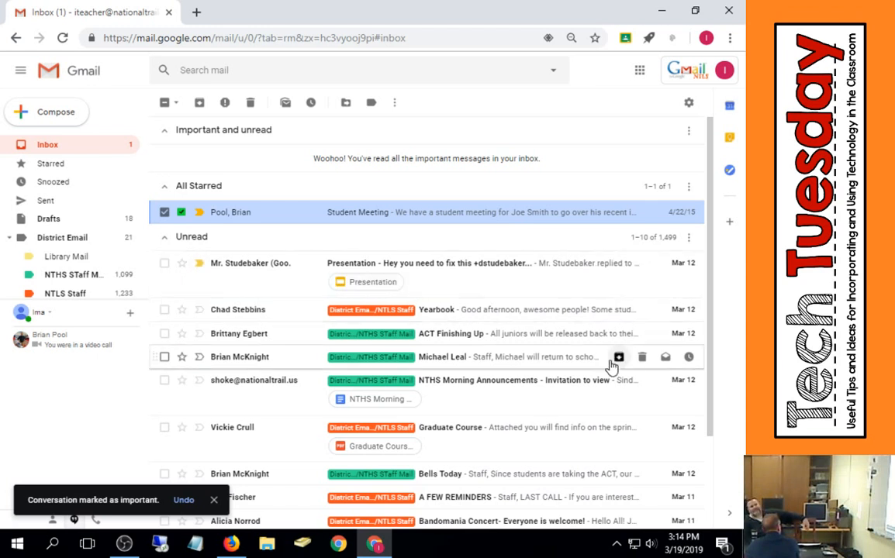
left_click(166, 237)
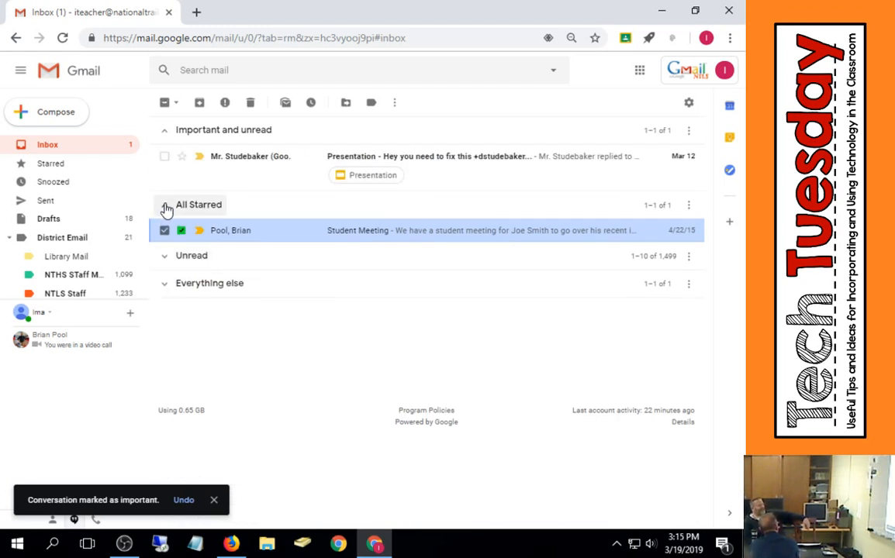
left_click(165, 205)
left_click(165, 205)
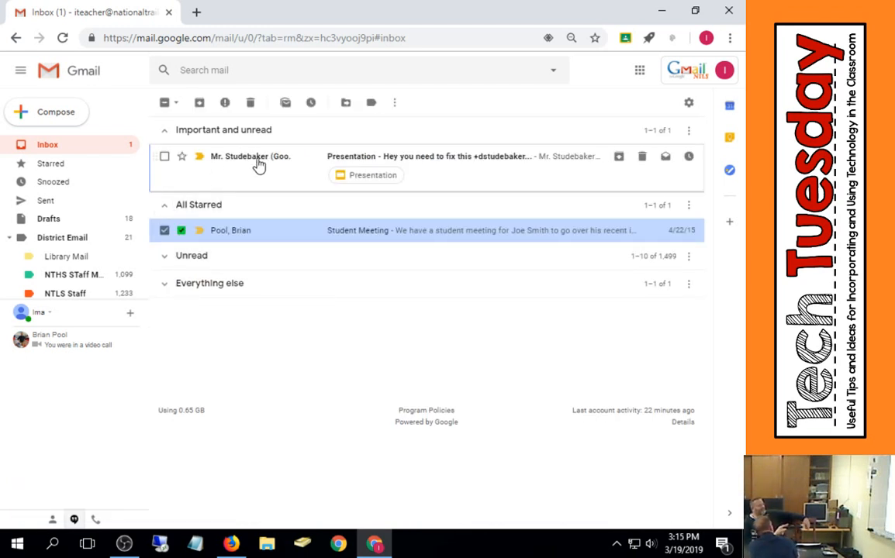
mouse_move(259, 164)
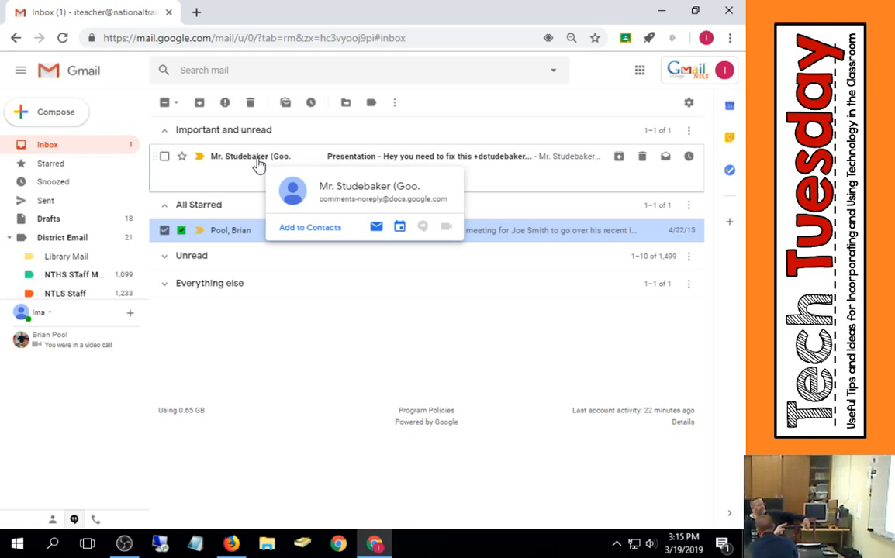
left_click(164, 284)
left_click(164, 286)
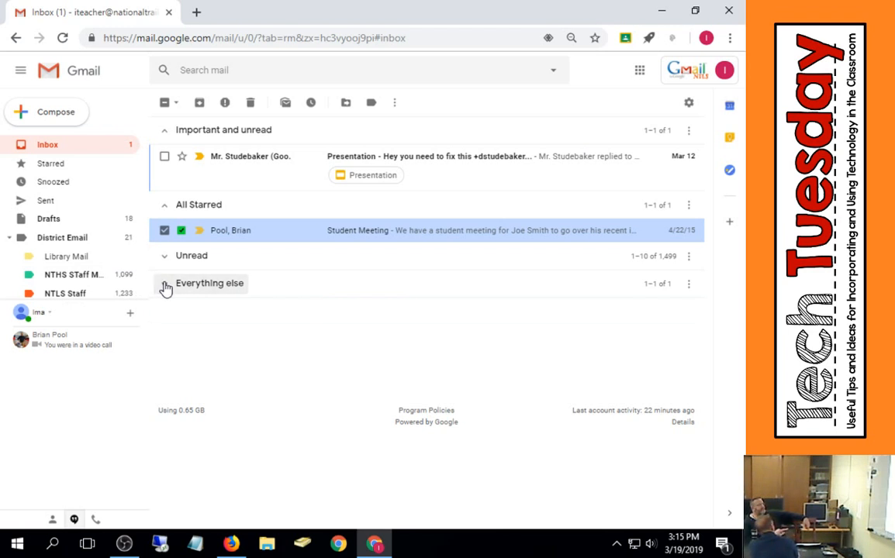
left_click(164, 286)
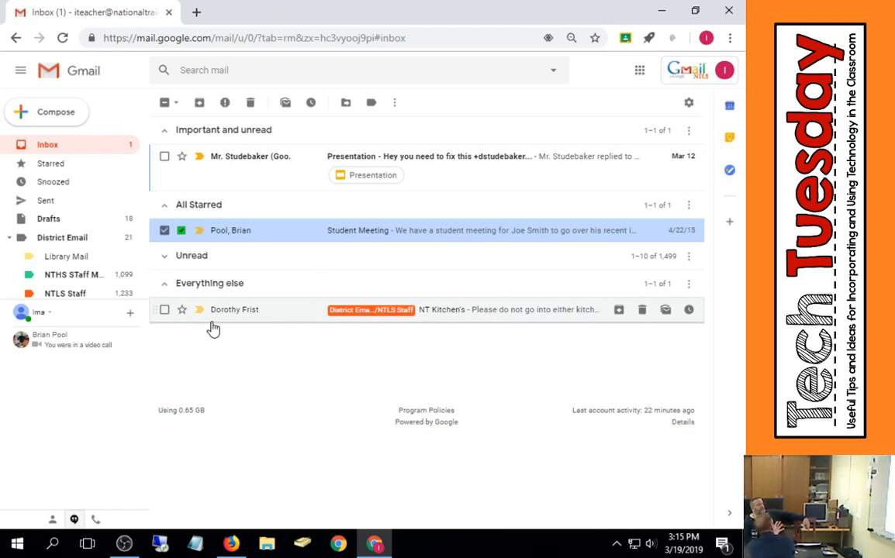
left_click(164, 309)
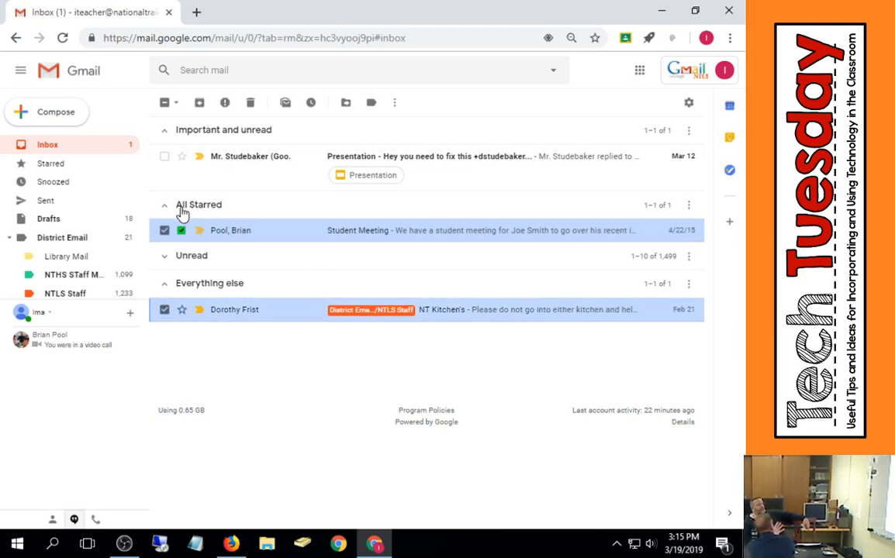
left_click(199, 104)
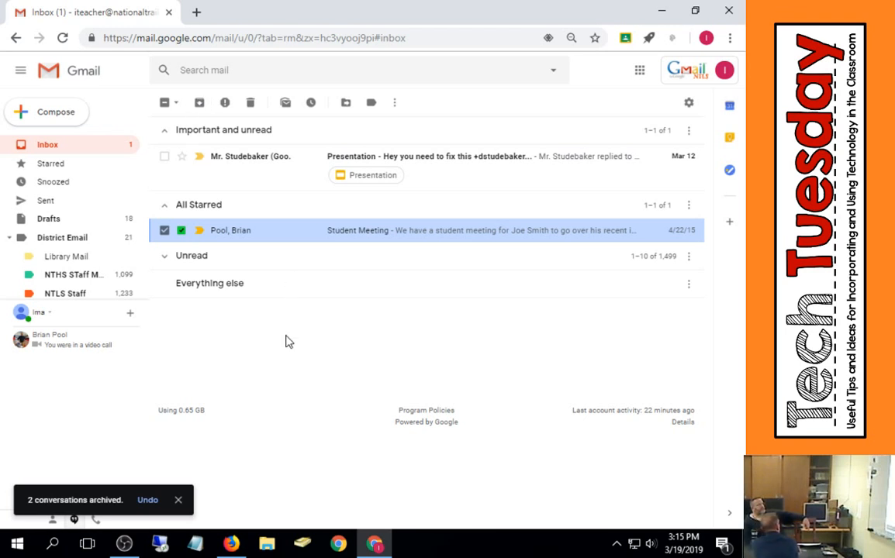
- Select all visible inbox conversations, including the Mr. Studebaker email, and archive them
left_click(163, 211)
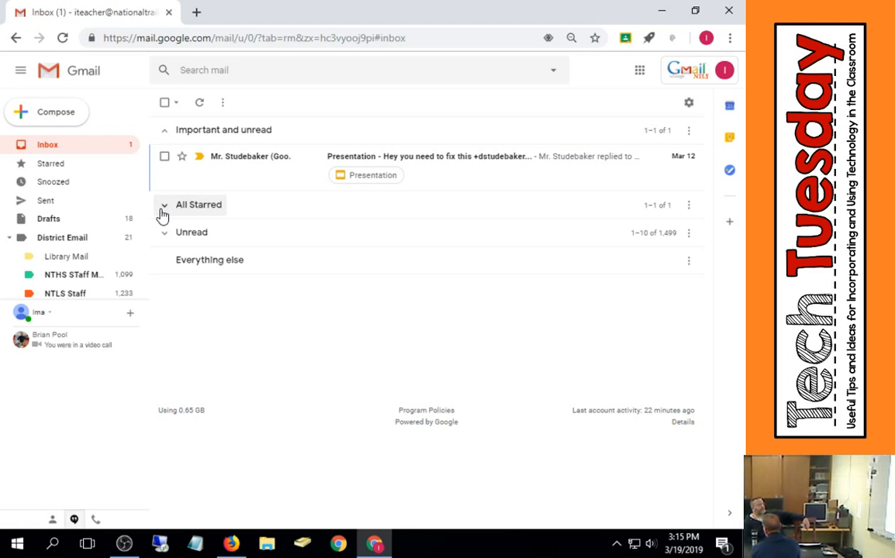
left_click(163, 211)
left_click(163, 211)
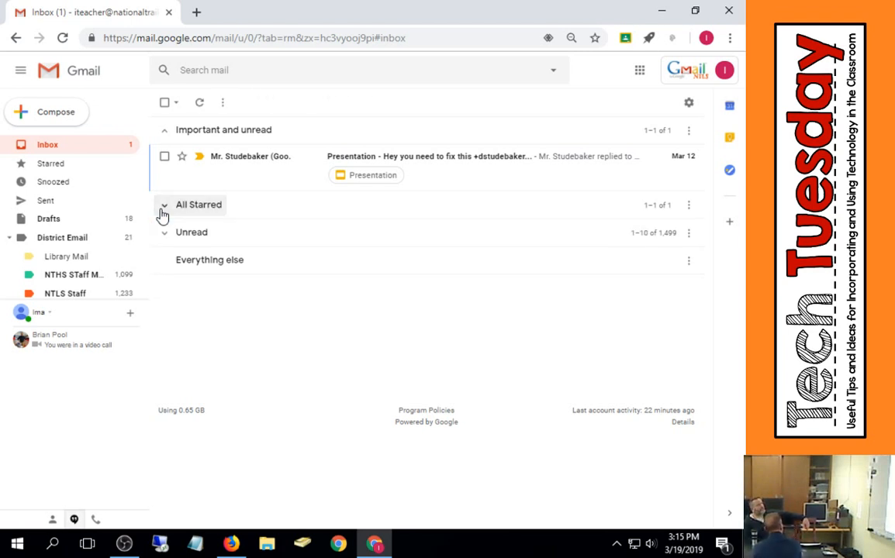
left_click(163, 211)
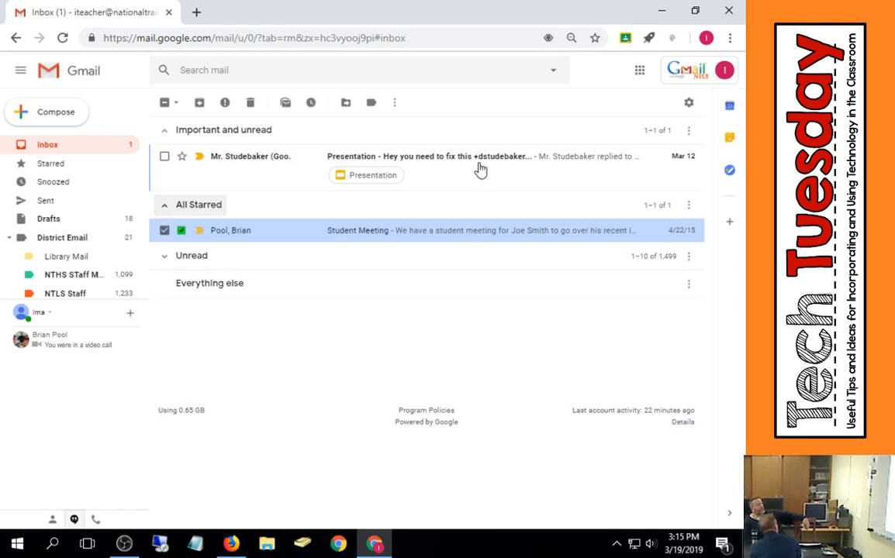
left_click(165, 104)
left_click(165, 104)
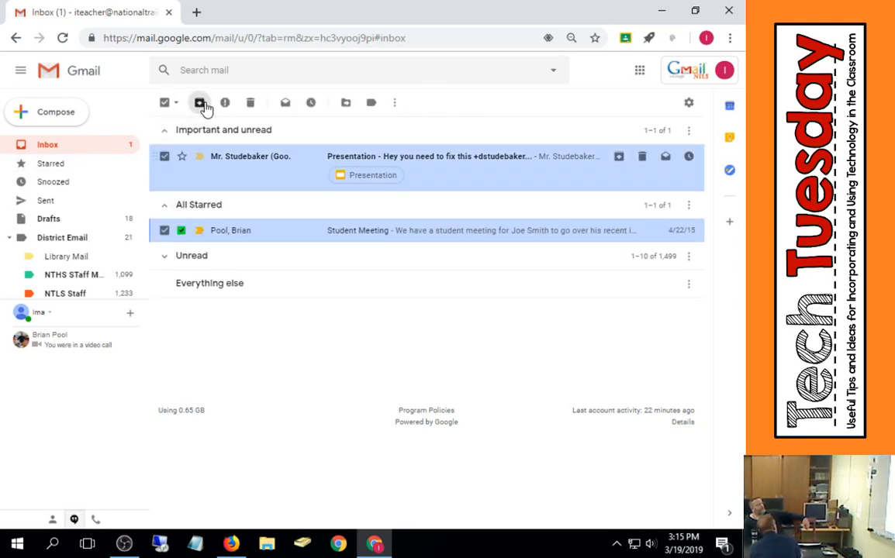
left_click(203, 107)
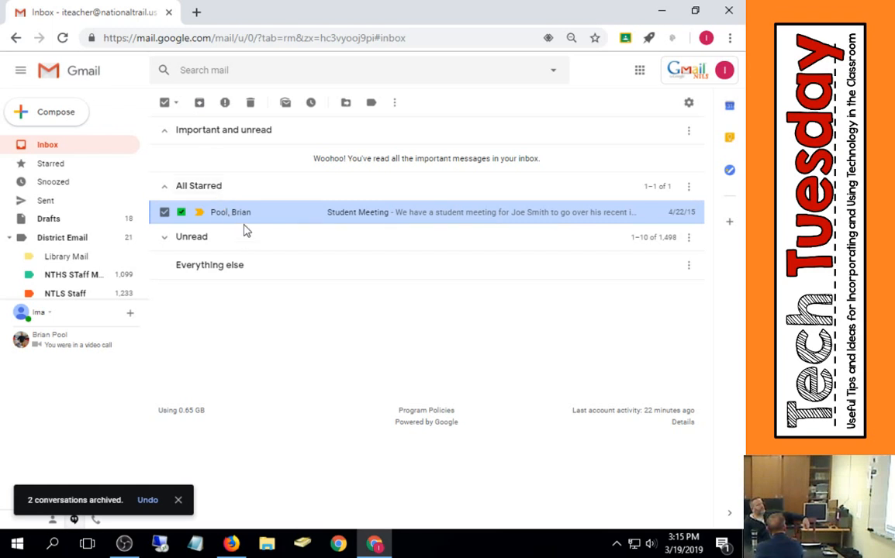
- Deselect the Student Meeting email and collapse the Important and unread and Unread sections
left_click(165, 214)
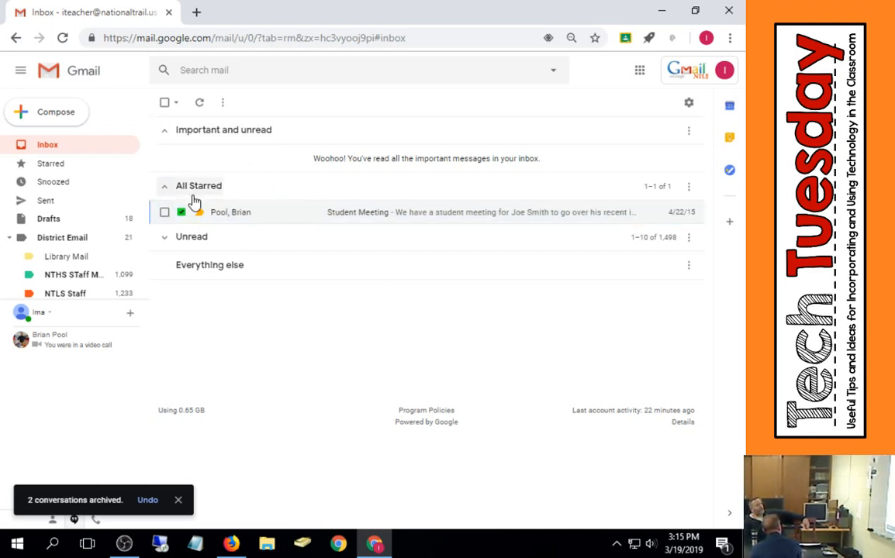
left_click(167, 134)
left_click(166, 134)
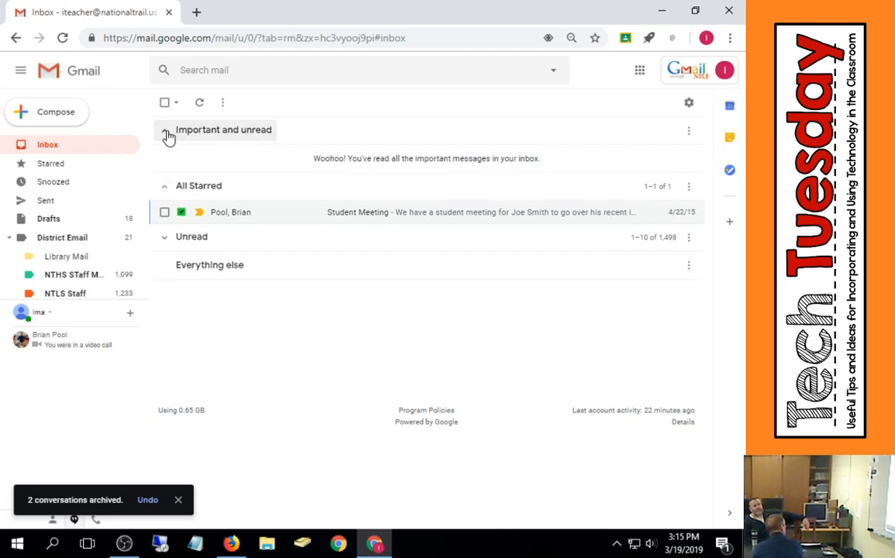
left_click(167, 134)
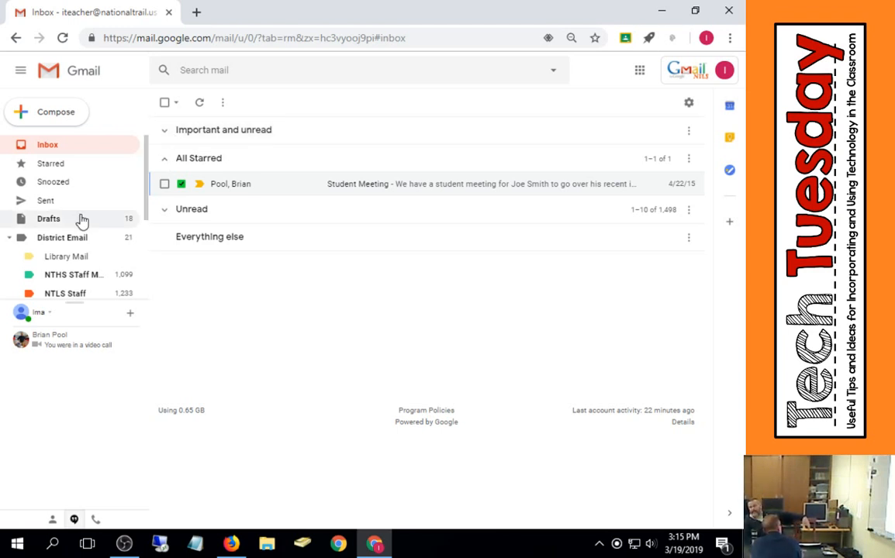
left_click(165, 211)
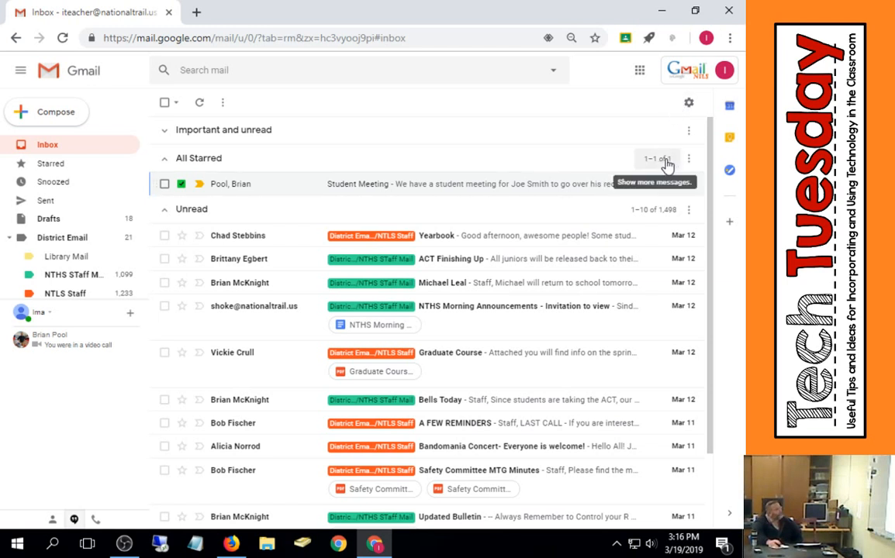
left_click(164, 211)
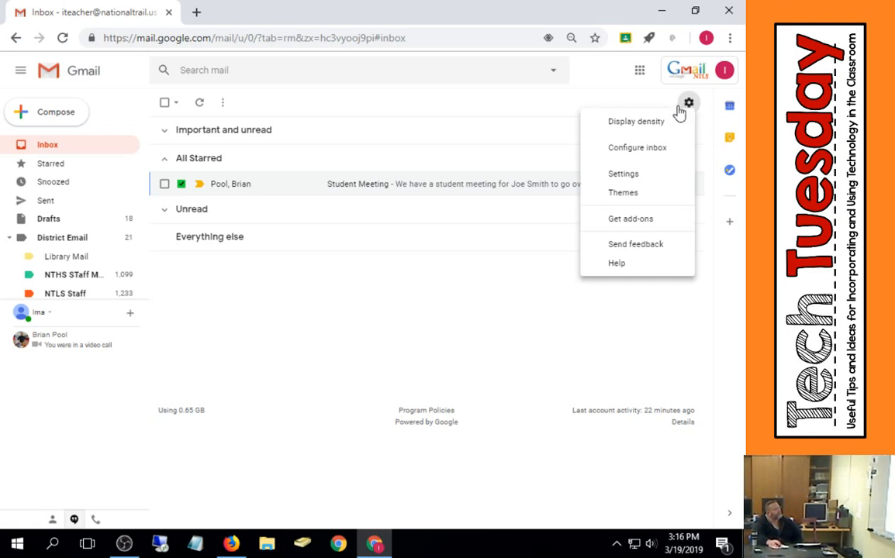
- Open Settings and review the existing filters on the Filters and Blocked Addresses tab
left_click(613, 175)
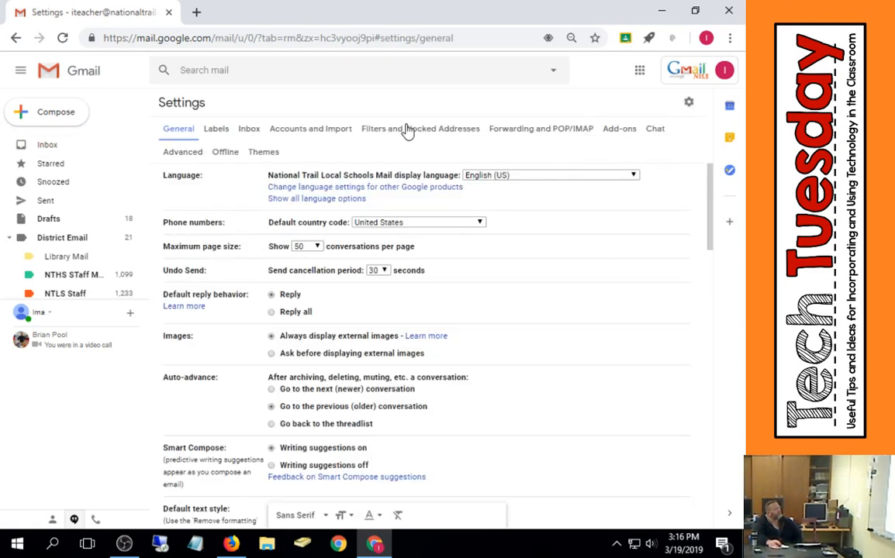
left_click(407, 130)
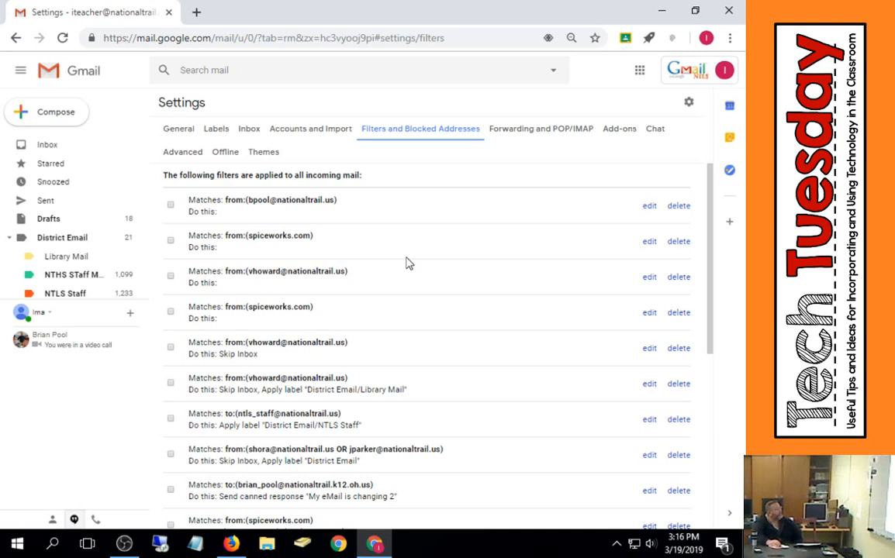
scroll(409, 263, "down", 10)
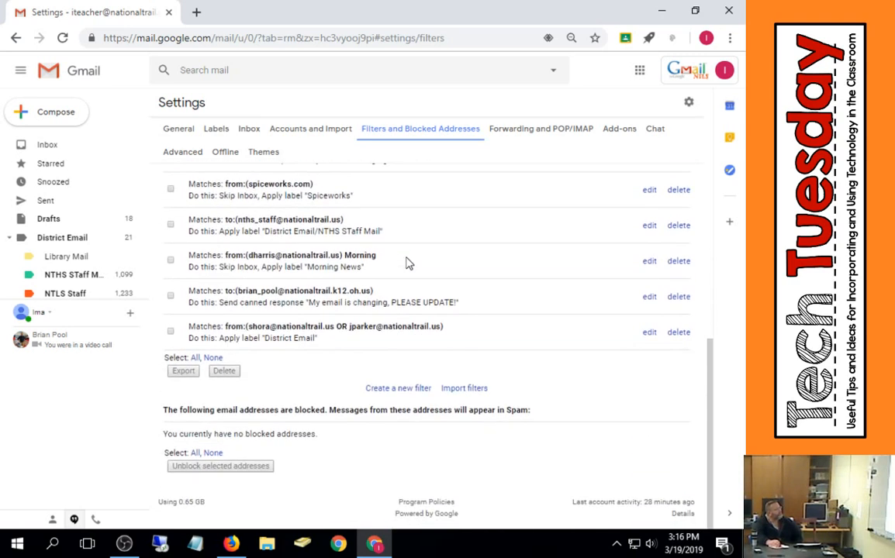
scroll(408, 263, "up", 10)
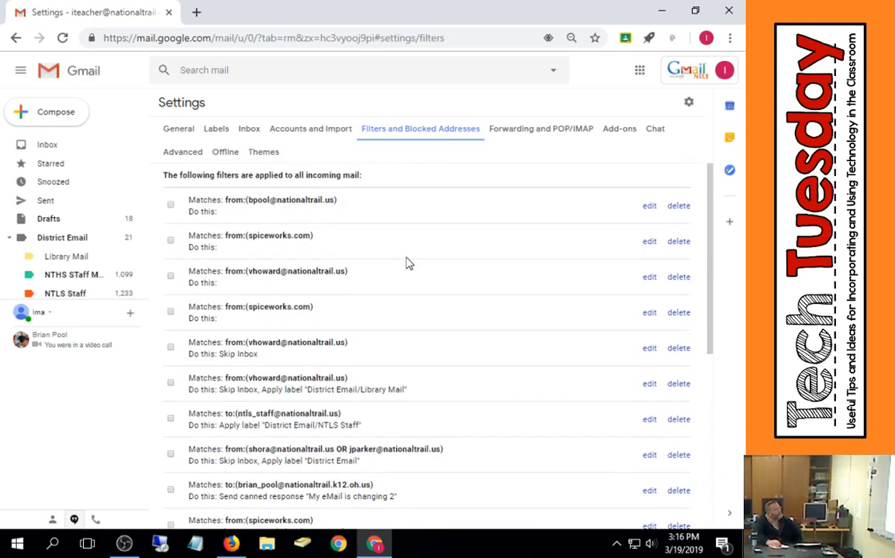
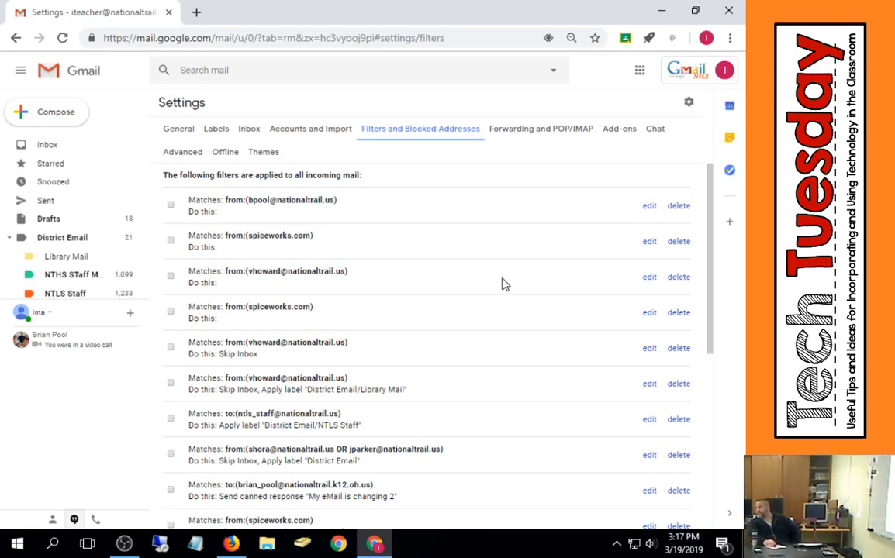
- Scroll through the existing filter list and open the form for creating a new filter
scroll(502, 285, "down", 5)
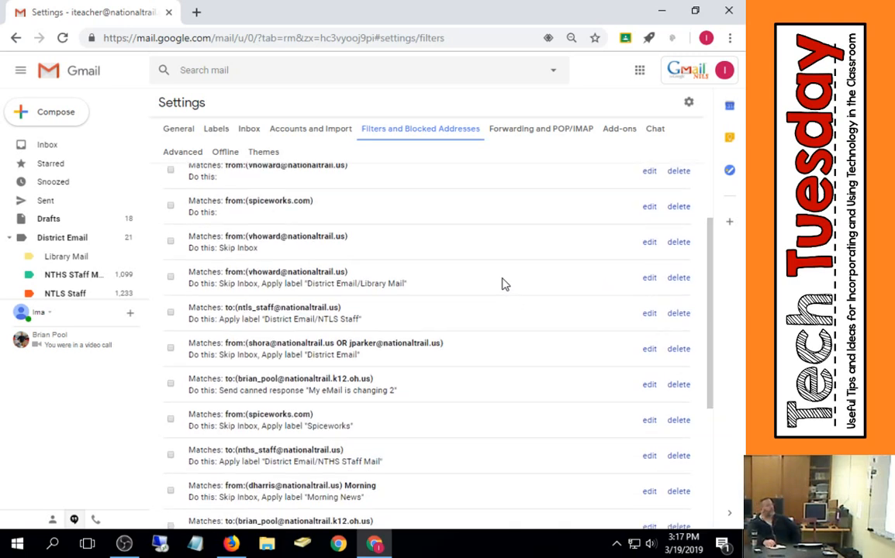
scroll(502, 284, "down", 1)
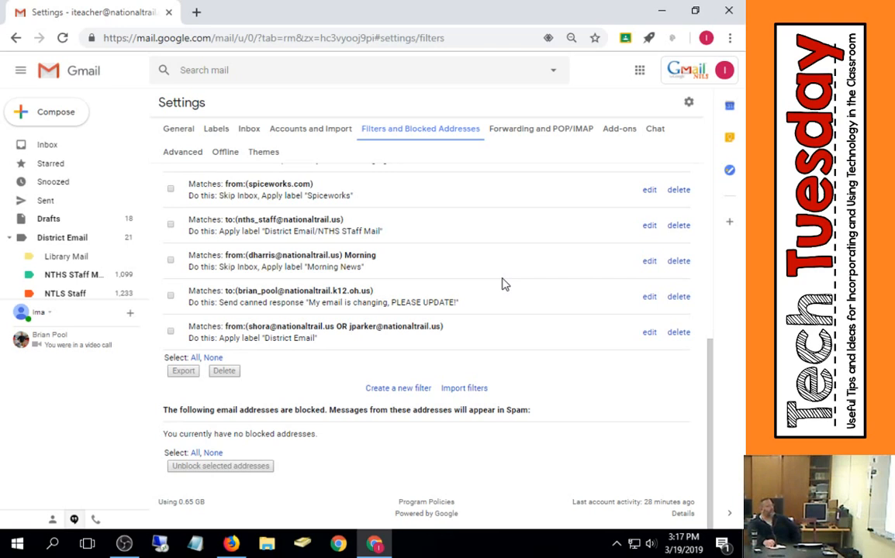
scroll(502, 285, "up", 15)
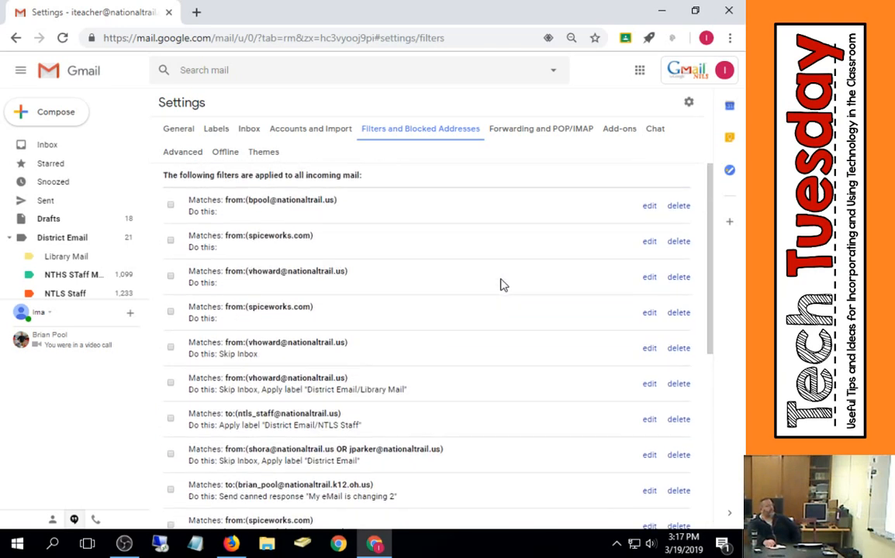
scroll(419, 227, "down", 3)
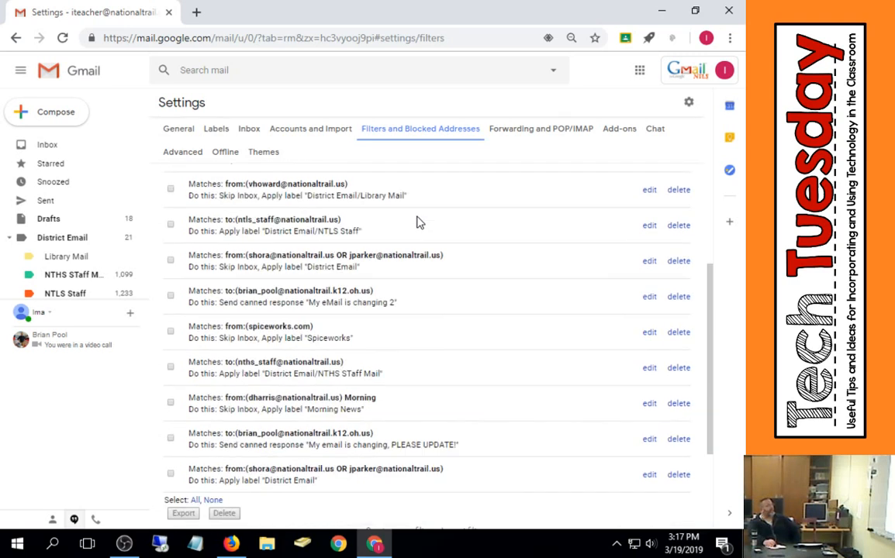
scroll(396, 224, "down", 2)
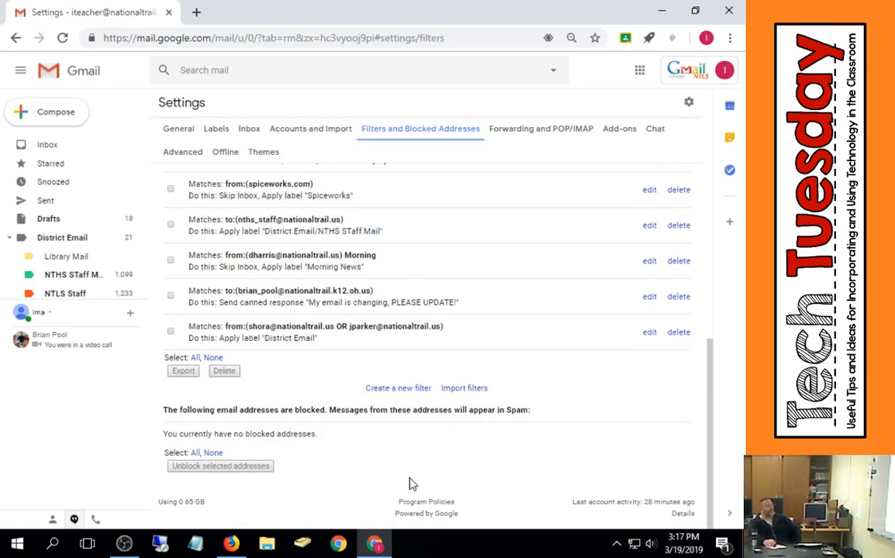
left_click(398, 388)
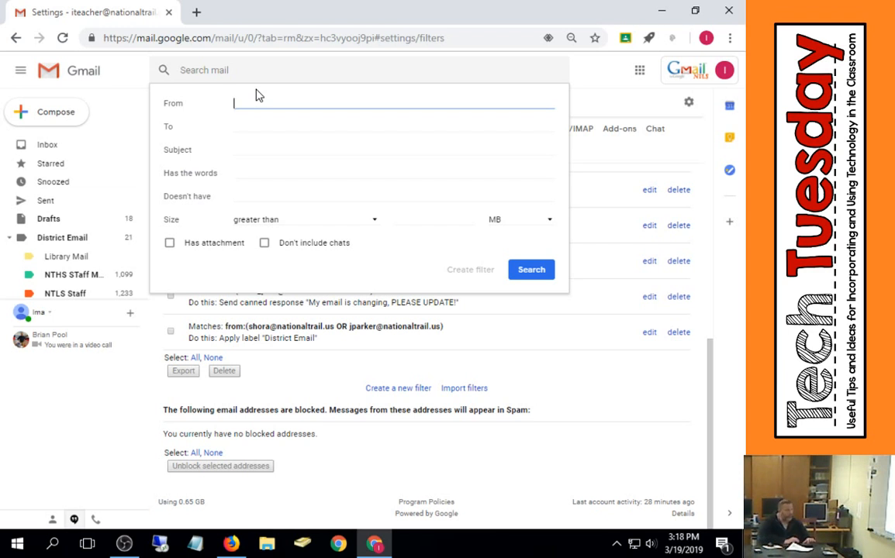
- Enter a staff member's address in the From field and step through the Subject, Has the words and Doesn't have fields
type("ds")
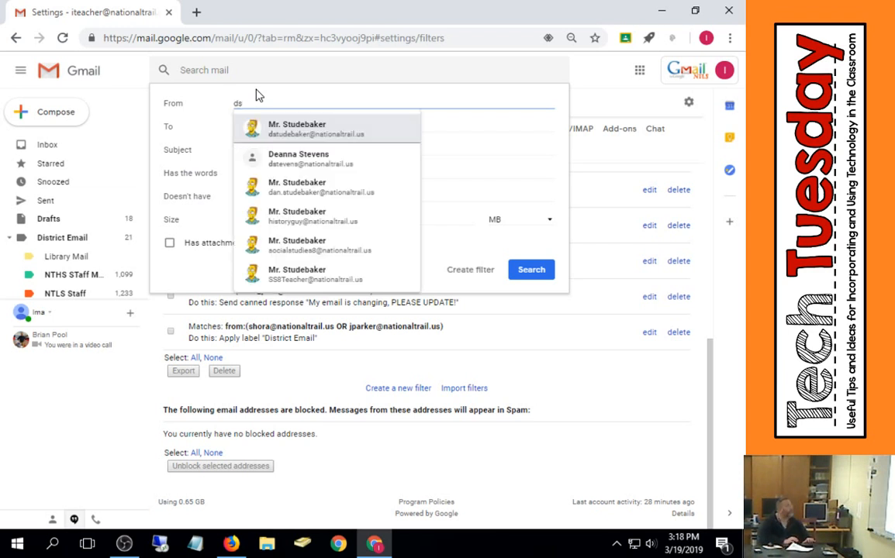
left_click(361, 127)
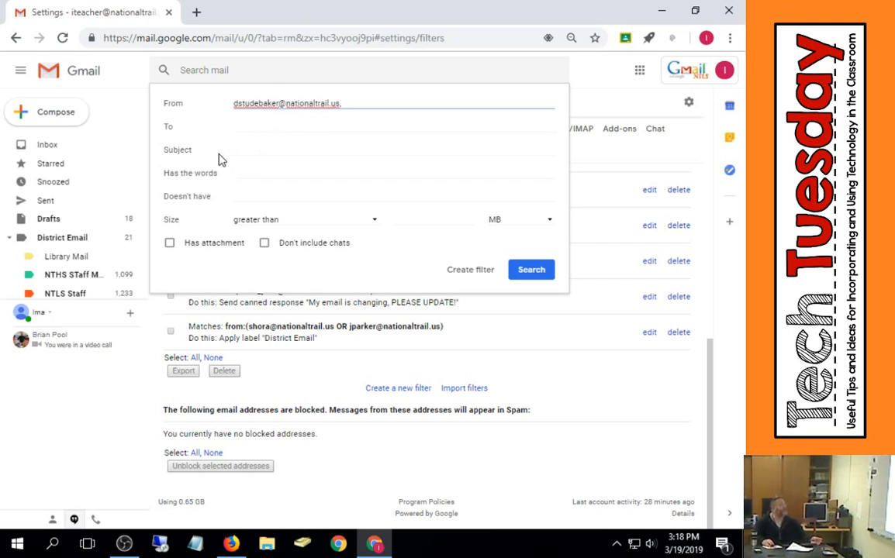
left_click(253, 149)
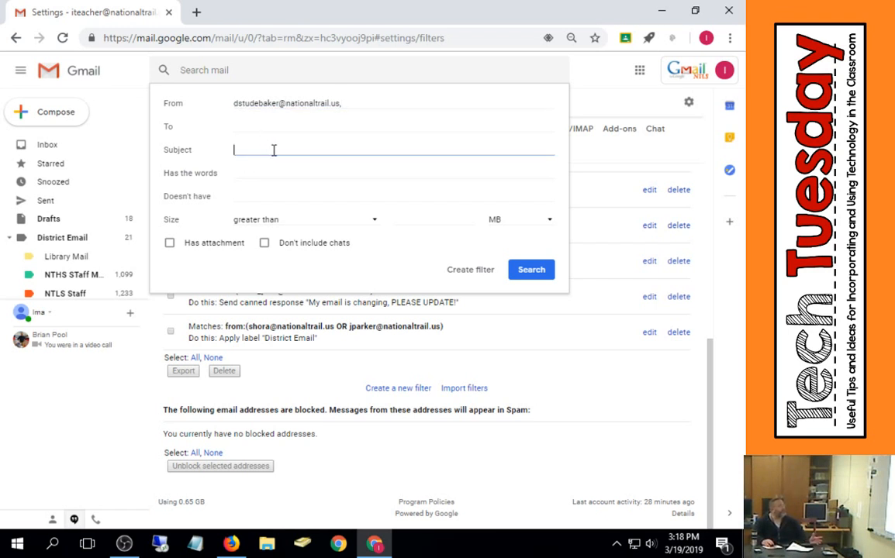
left_click(258, 171)
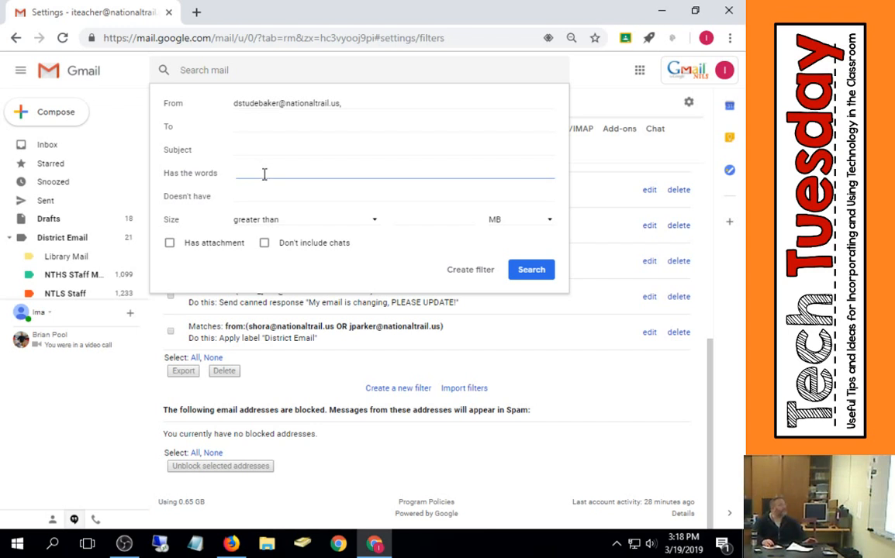
left_click(253, 194)
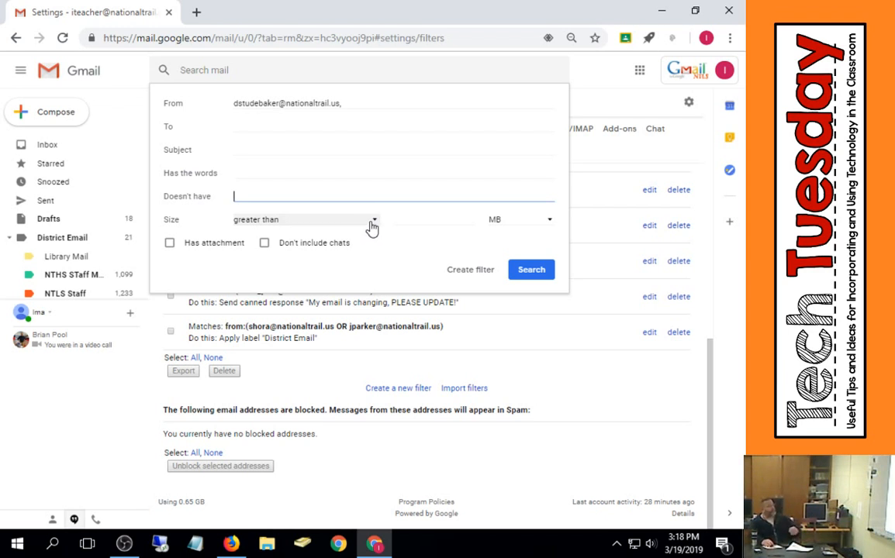
- Check and then uncheck the Has attachment option in the filter form
left_click(170, 243)
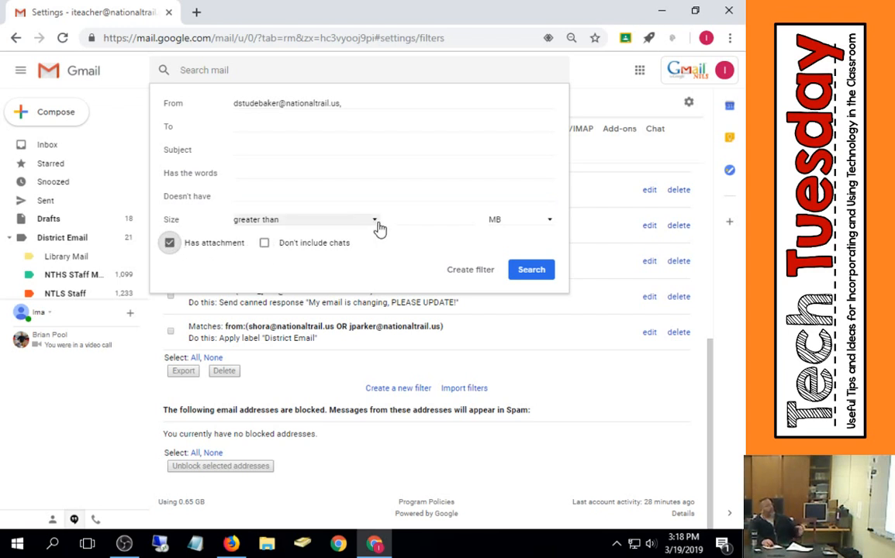
left_click(170, 244)
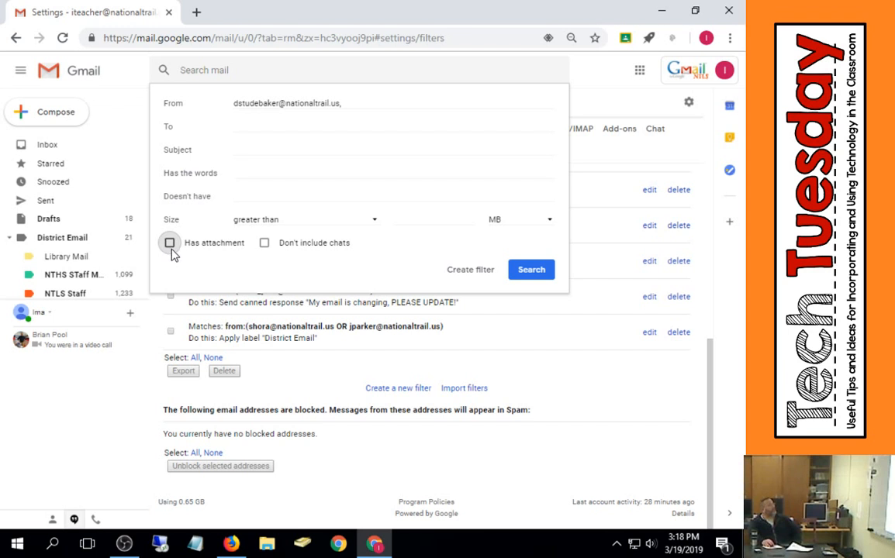
left_click(172, 250)
left_click(171, 250)
- Clear the staff member's address from the From field
left_click(351, 102)
key("BackSpace")
key("BackSpace")
key("BackSpace")
key("BackSpace")
key("BackSpace")
key("BackSpace")
key("BackSpace")
key("BackSpace")
key("BackSpace")
key("BackSpace")
key("BackSpace")
key("BackSpace")
key("BackSpace")
key("BackSpace")
key("BackSpace")
key("BackSpace")
key("BackSpace")
key("BackSpace")
key("BackSpace")
key("BackSpace")
key("BackSpace")
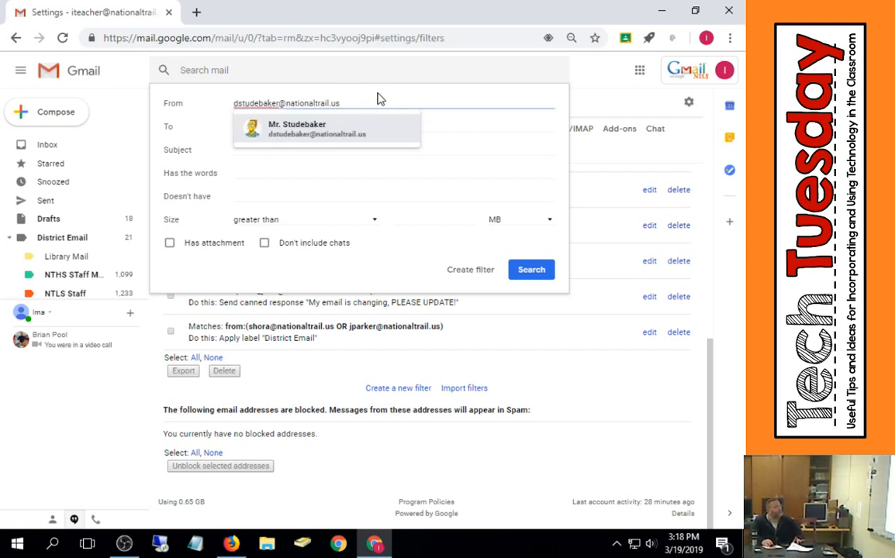
key("BackSpace")
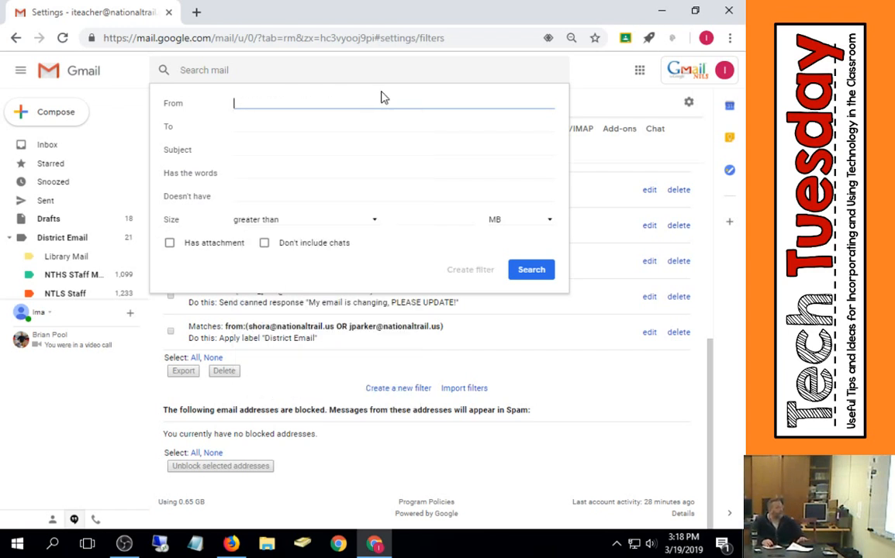
type("@")
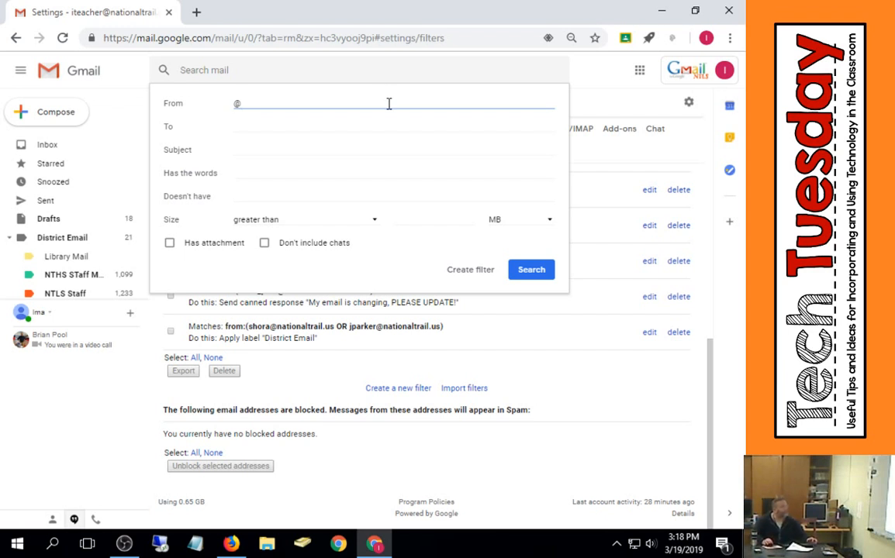
type("nationa")
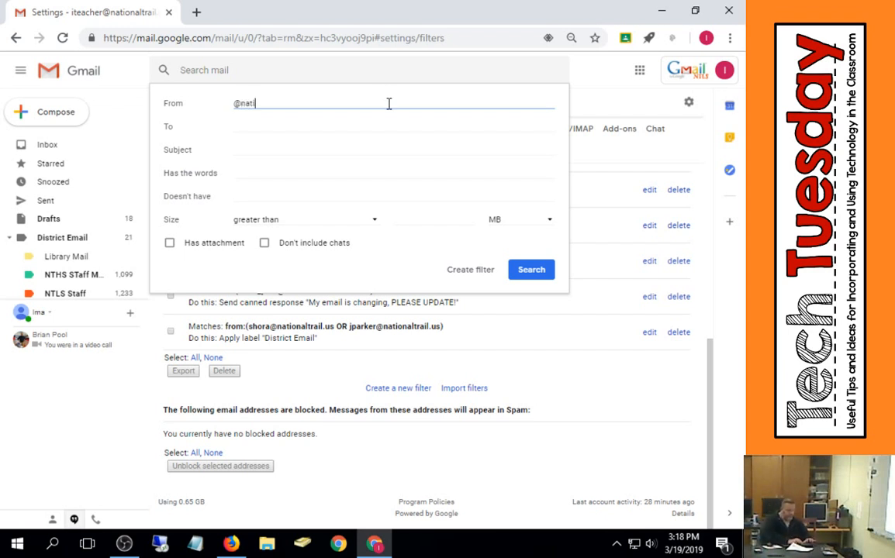
type("ltrail.")
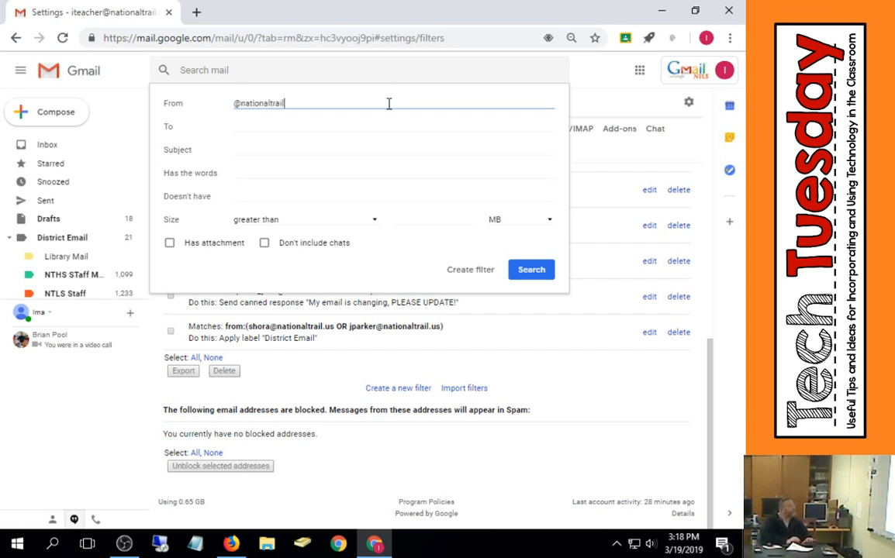
type("us")
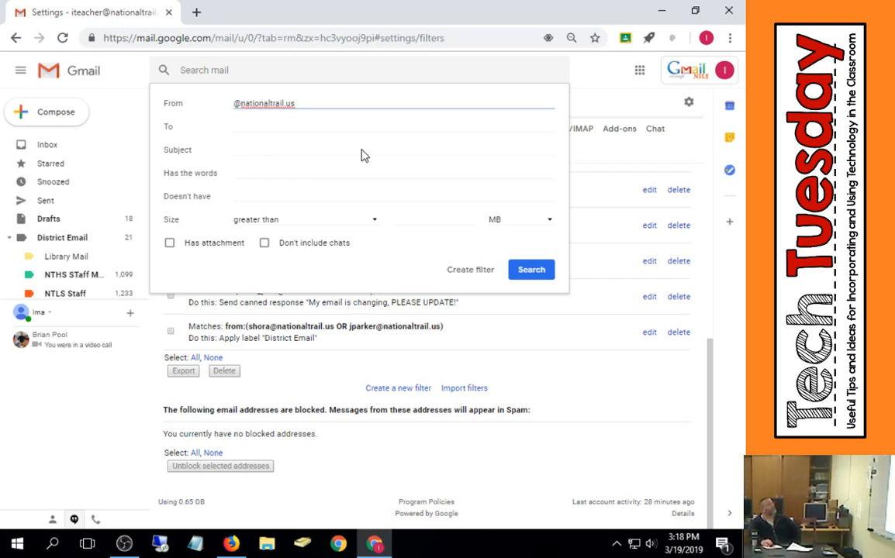
left_click(233, 111)
left_click(235, 105)
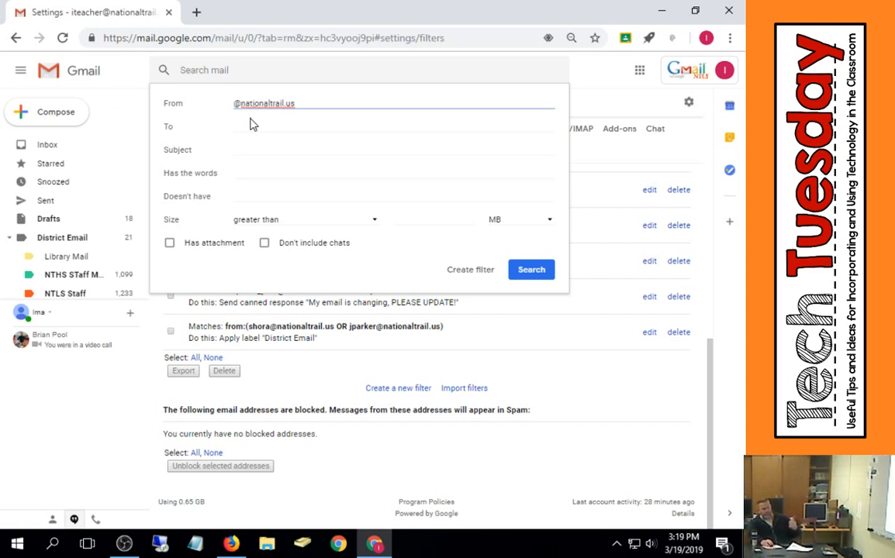
left_click(533, 277)
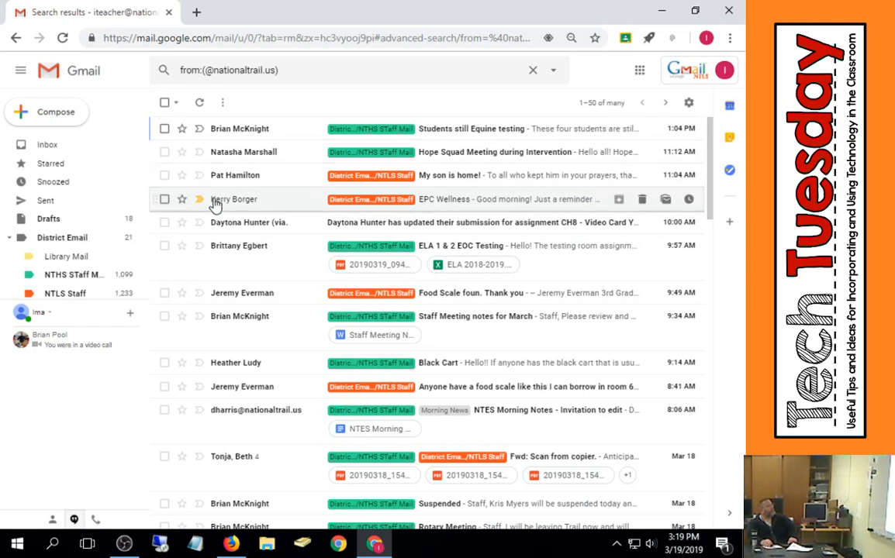
mouse_move(216, 205)
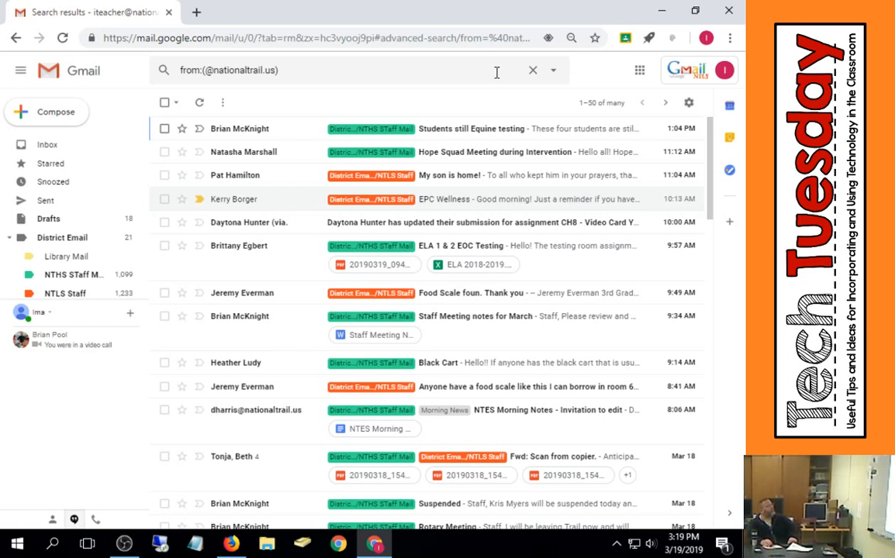
- Return to the Filters and Blocked Addresses settings and open a new filter form
left_click(687, 103)
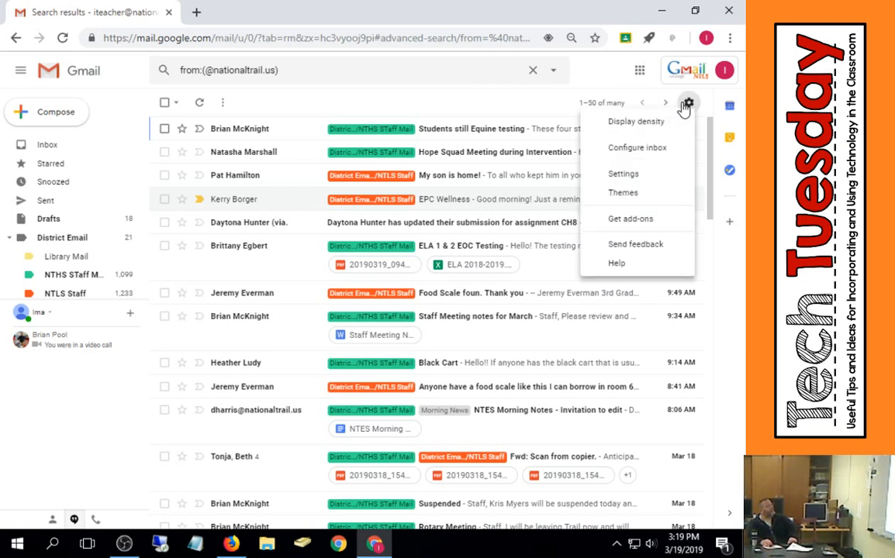
left_click(635, 177)
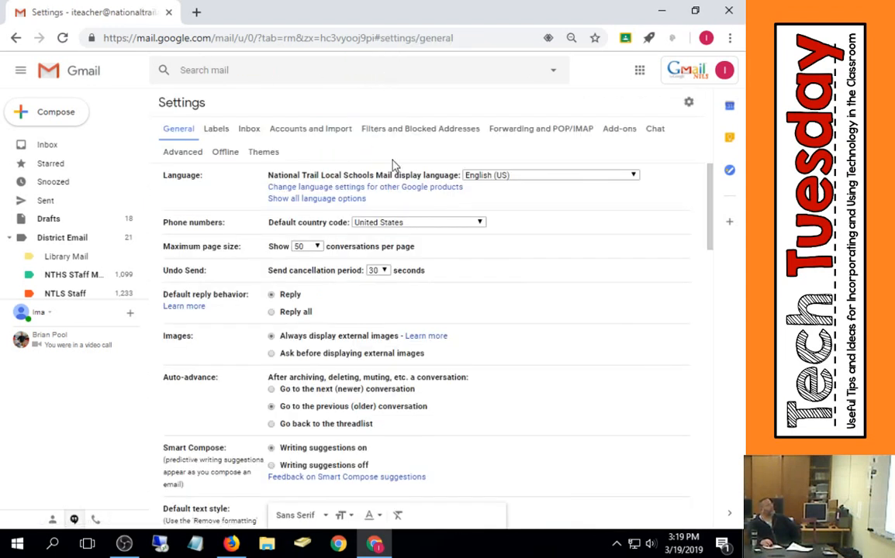
left_click(417, 132)
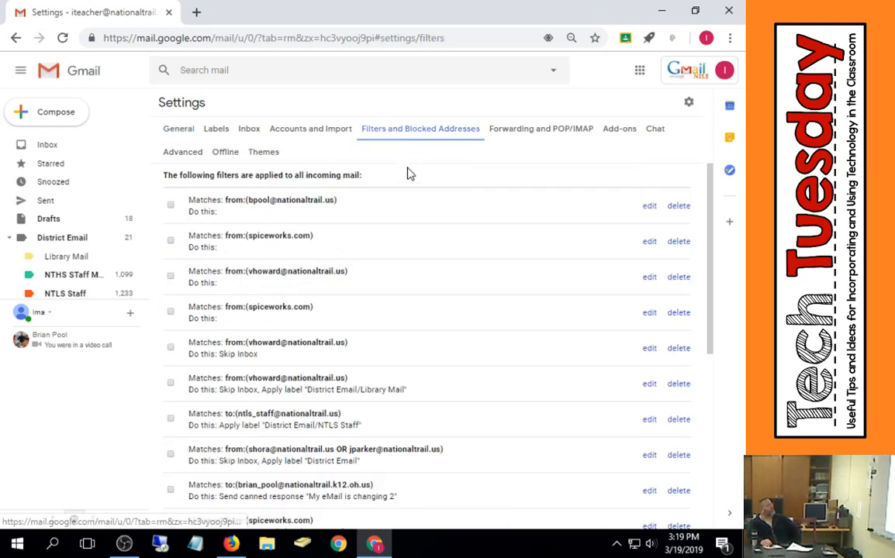
scroll(409, 175, "down", 5)
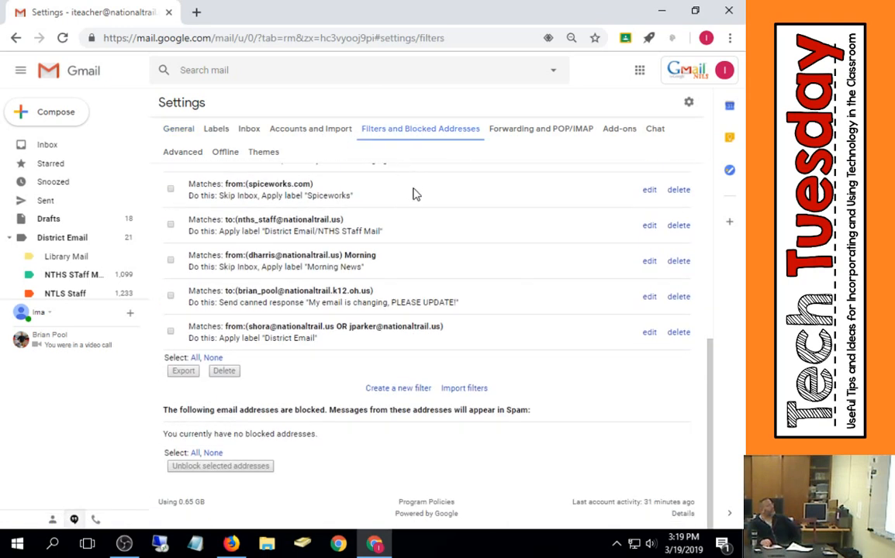
scroll(420, 195, "up", 10)
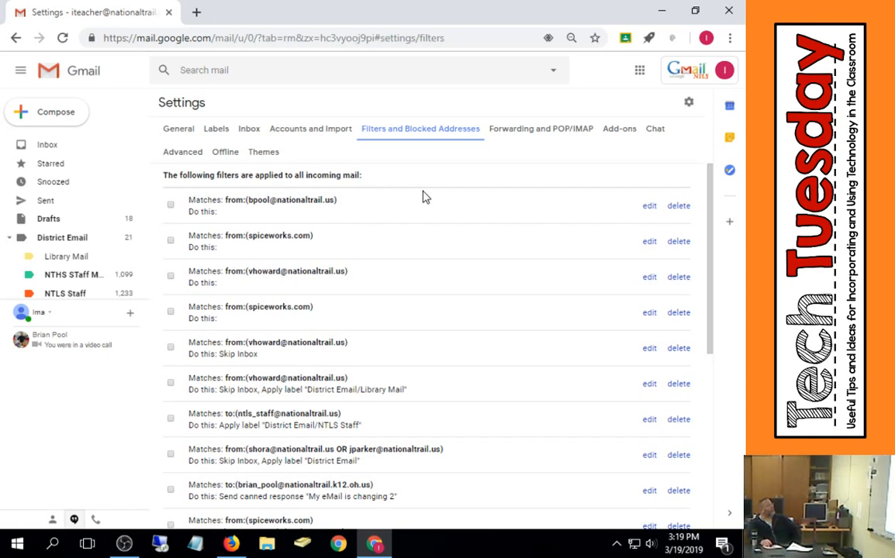
scroll(425, 196, "down", 10)
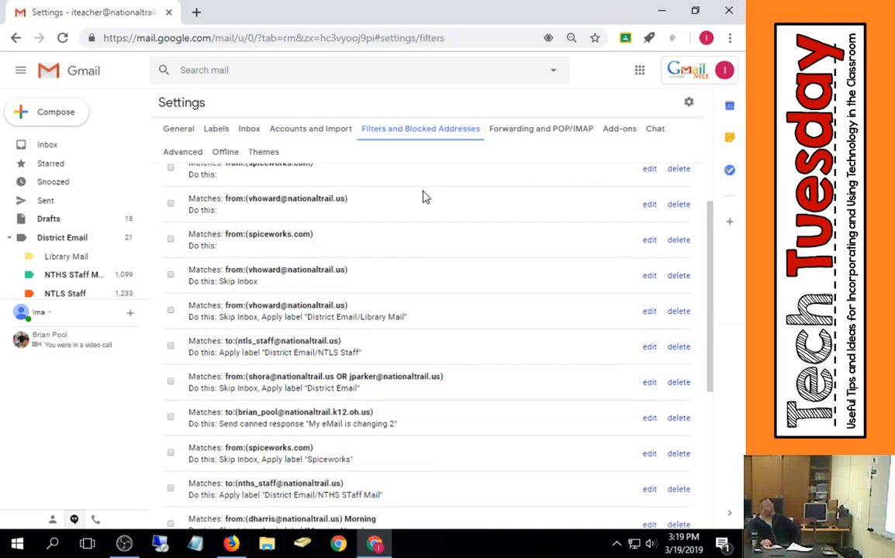
left_click(391, 390)
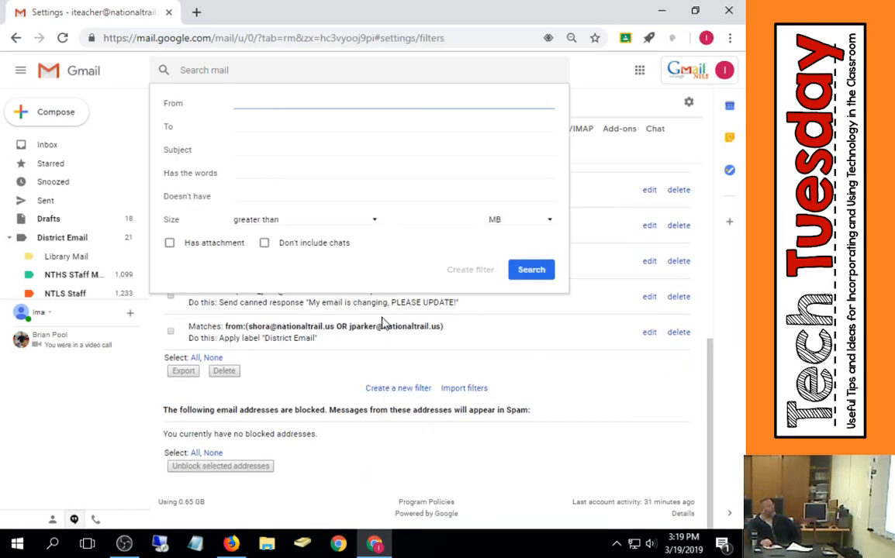
type("@")
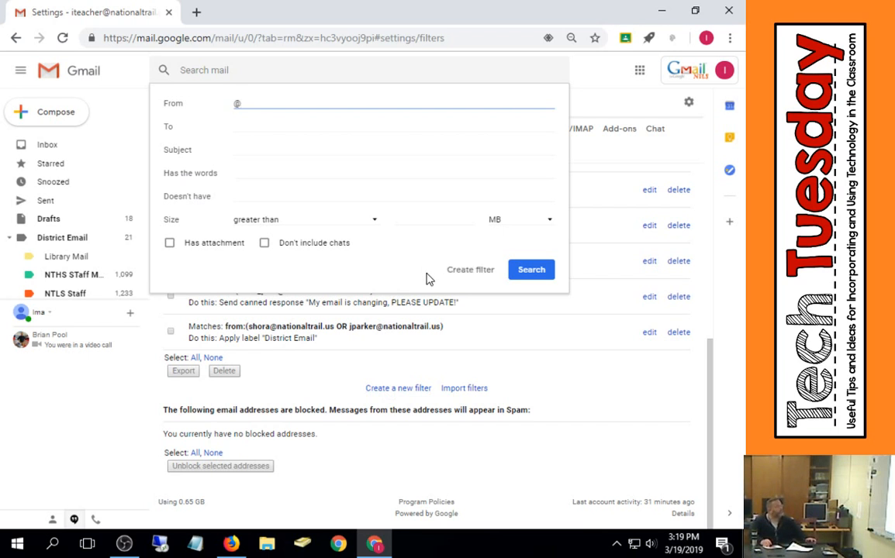
type("natioanltrail")
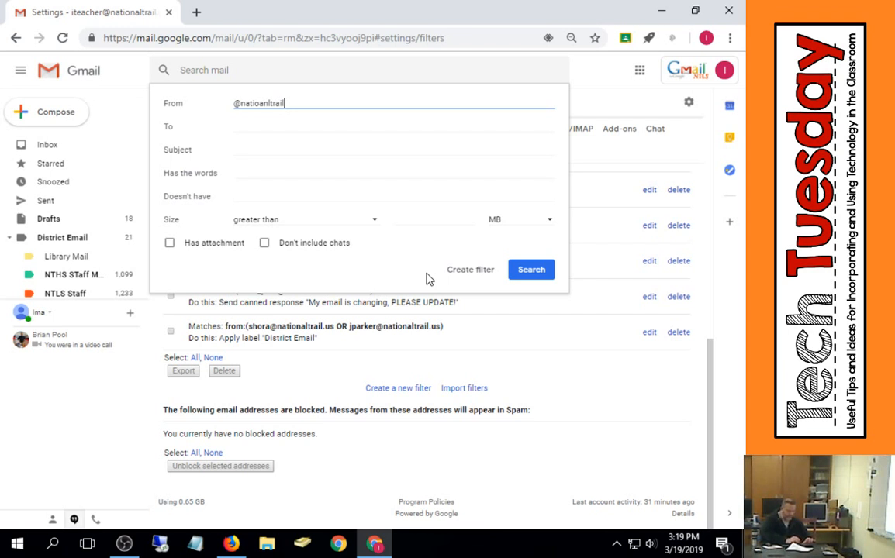
type(".us")
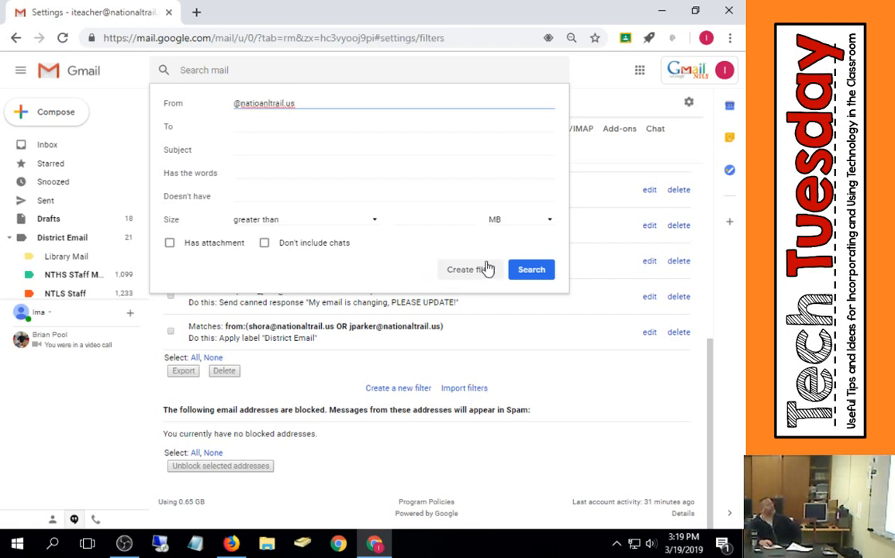
left_click(466, 269)
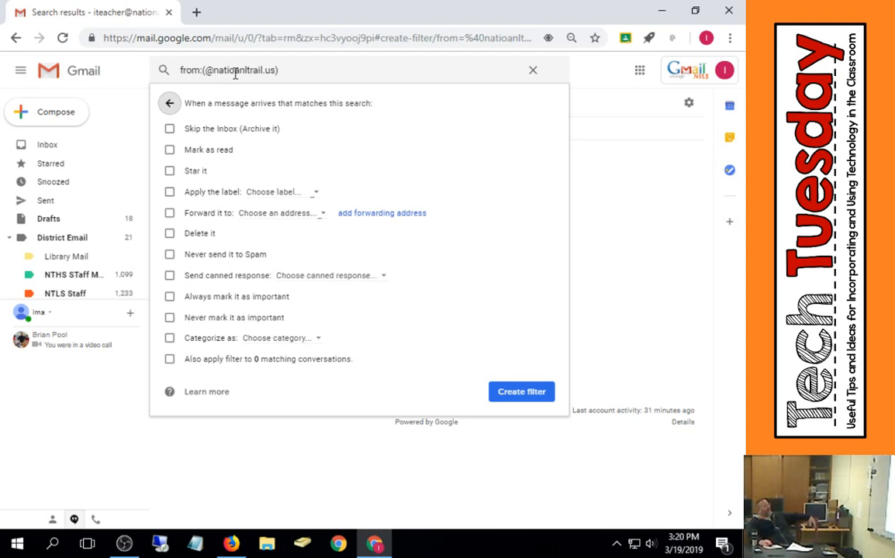
- Enable applying a label in the filter and start a new label named National Trail Mail
left_click(171, 194)
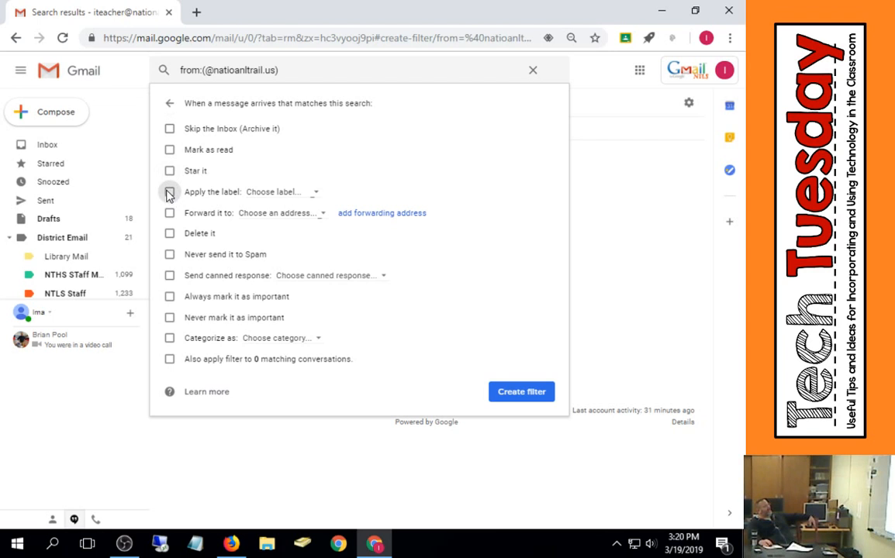
left_click(318, 195)
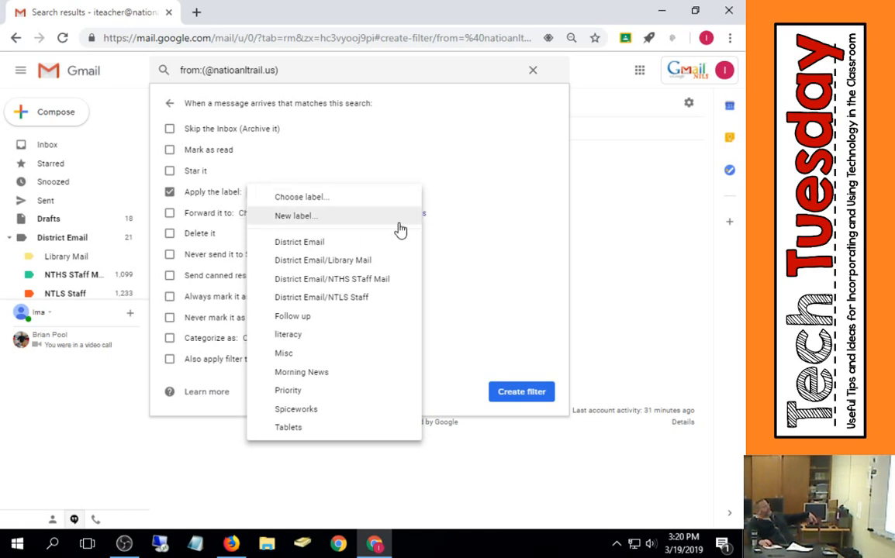
left_click(323, 222)
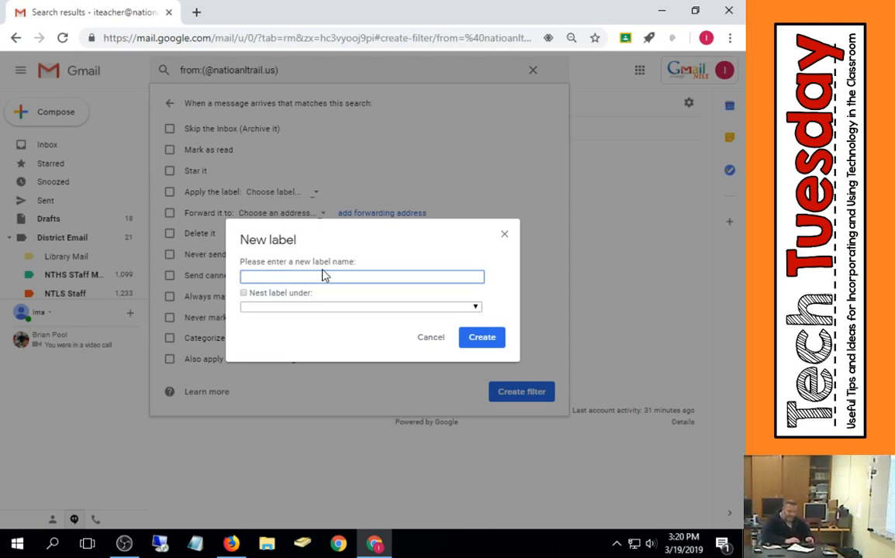
type("Nationa")
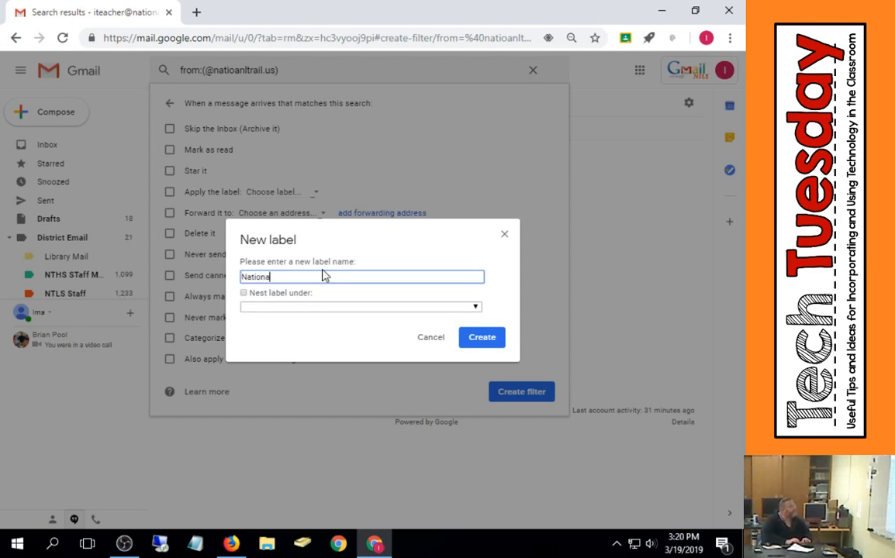
type("l Trail ")
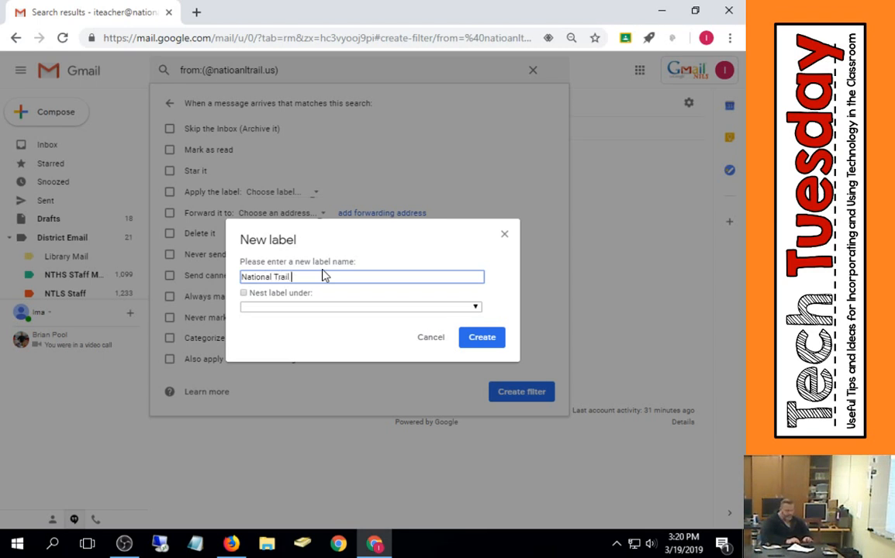
type("Mail")
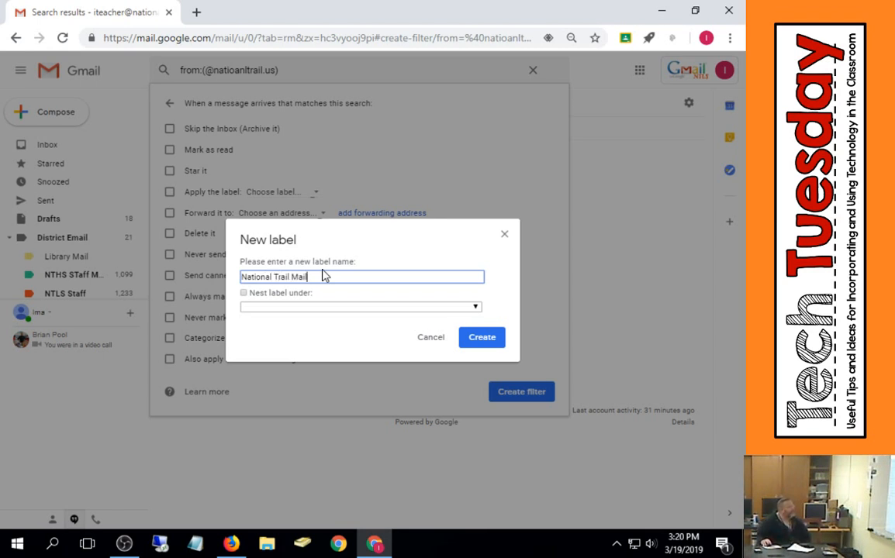
- Create the National Trail Mail label without nesting it under a parent label
left_click(246, 294)
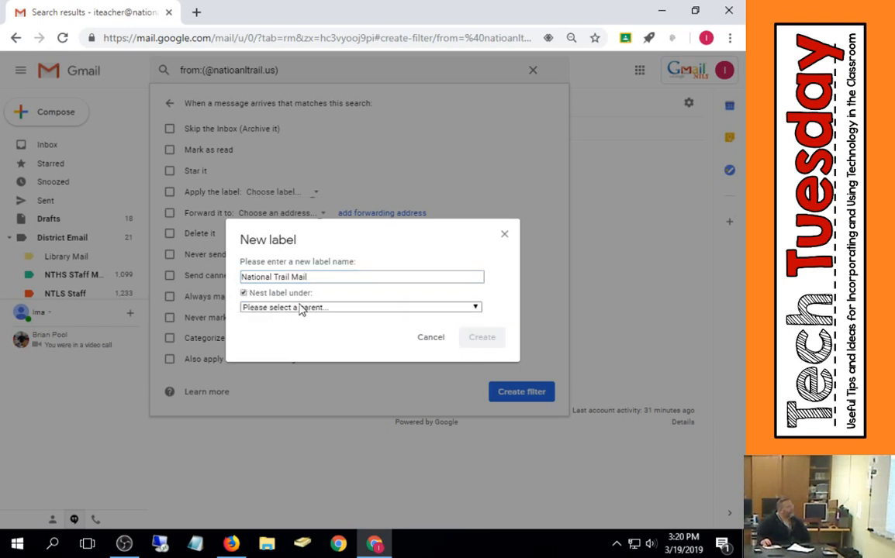
left_click(359, 312)
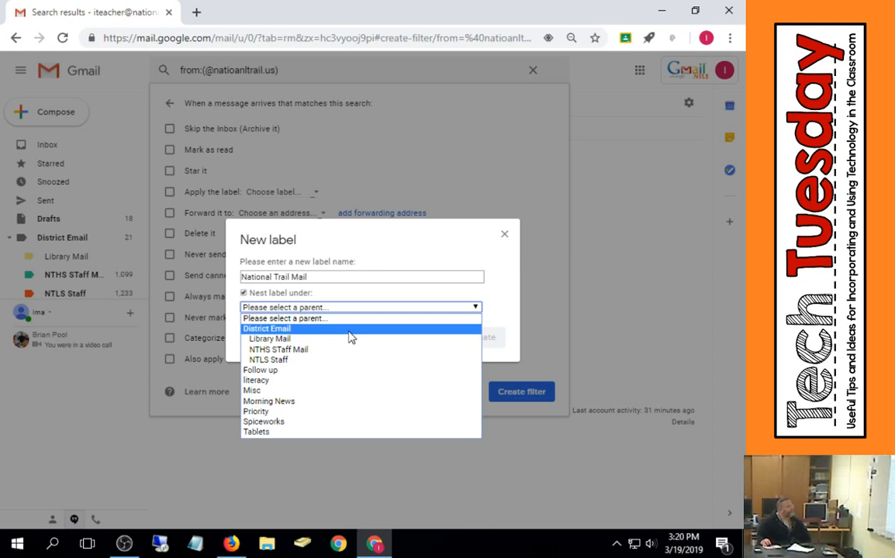
left_click(397, 253)
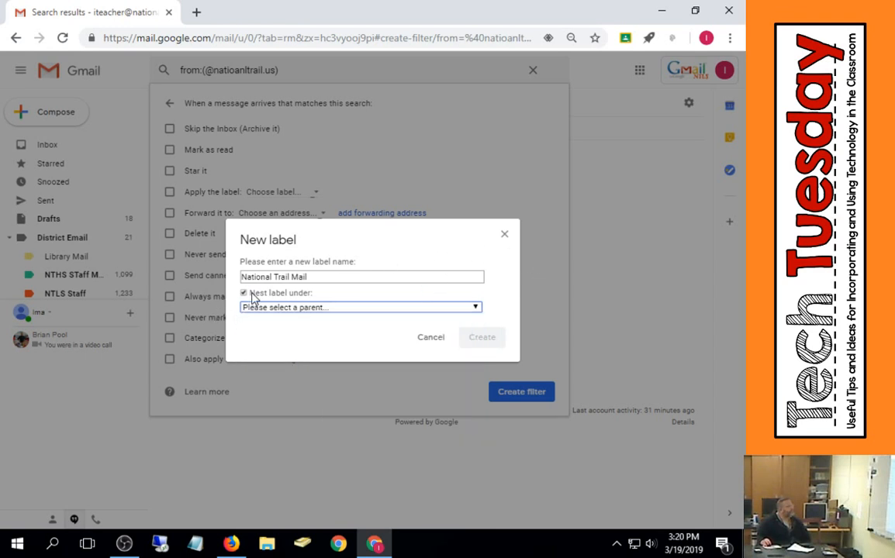
left_click(244, 294)
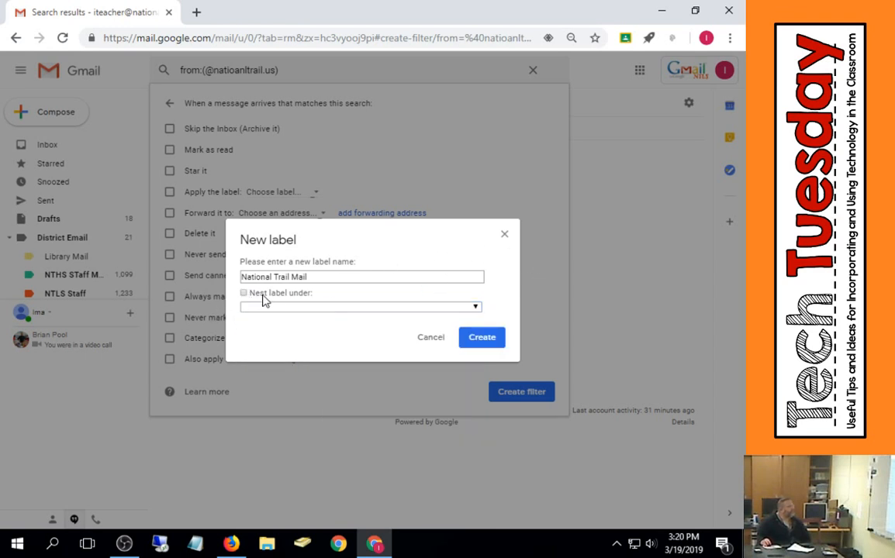
left_click(482, 338)
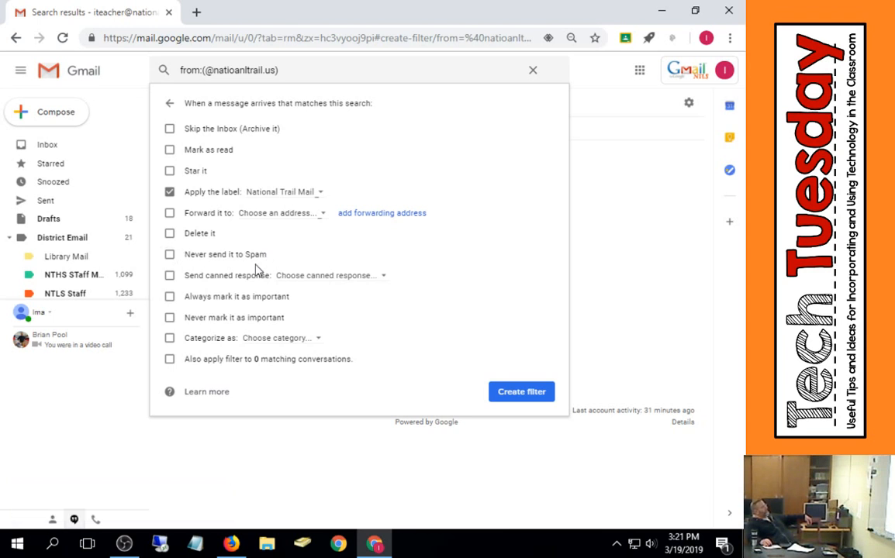
- Abandon the misspelled filter and go back to the Filters and Blocked Addresses settings
left_click(212, 298)
left_click(204, 70)
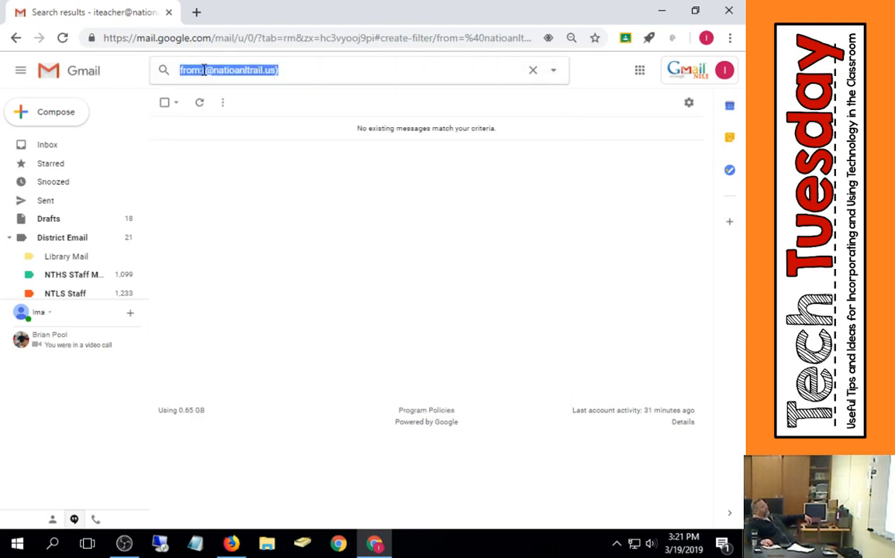
left_click(234, 69)
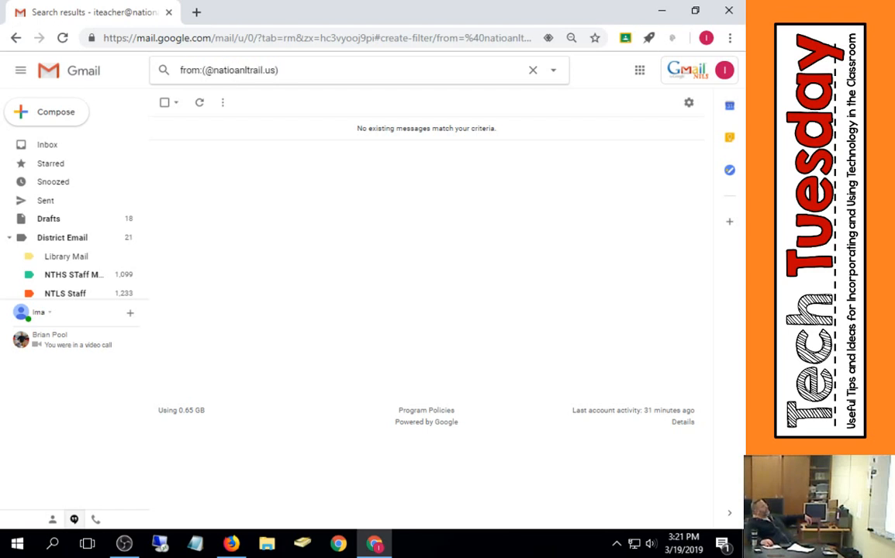
left_click(14, 39)
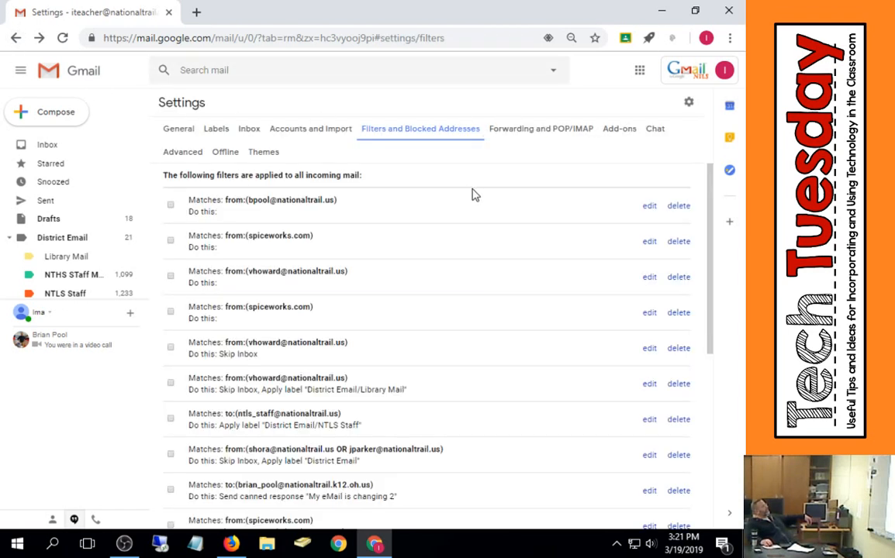
scroll(370, 255, "down", 10)
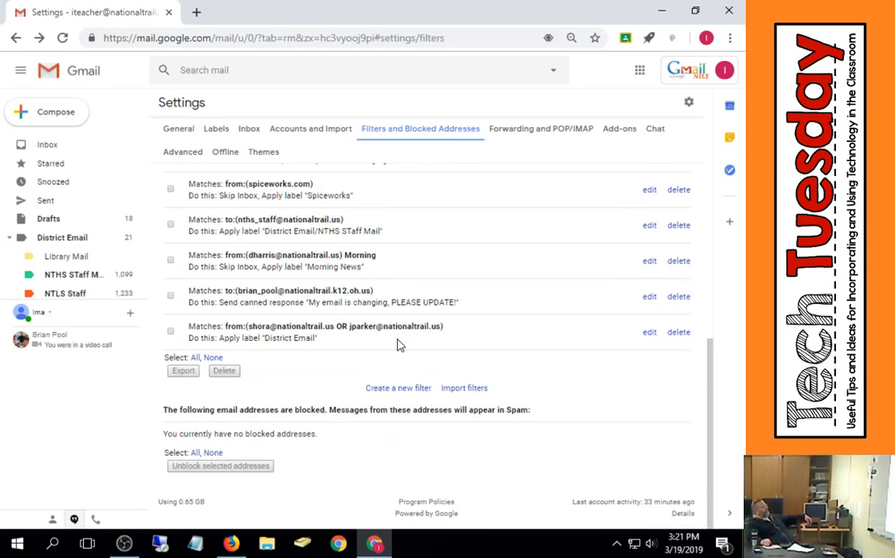
left_click(393, 388)
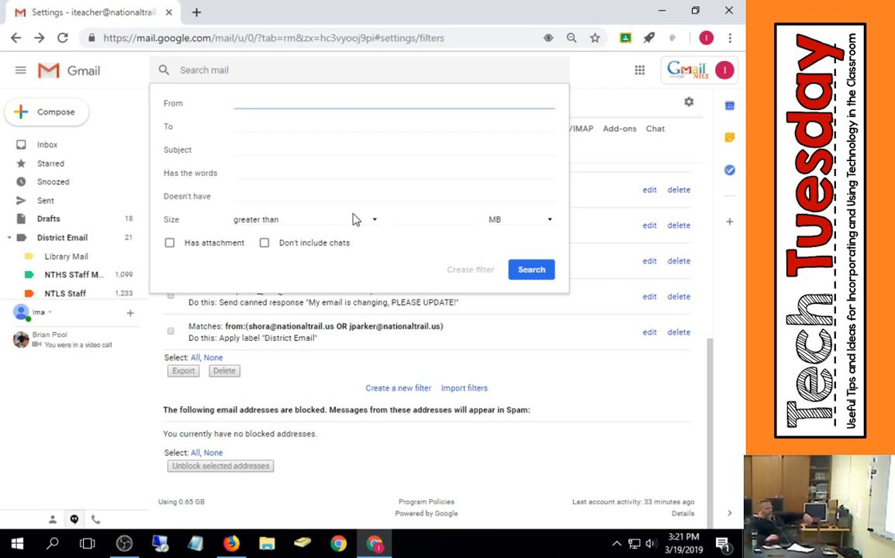
type("@n")
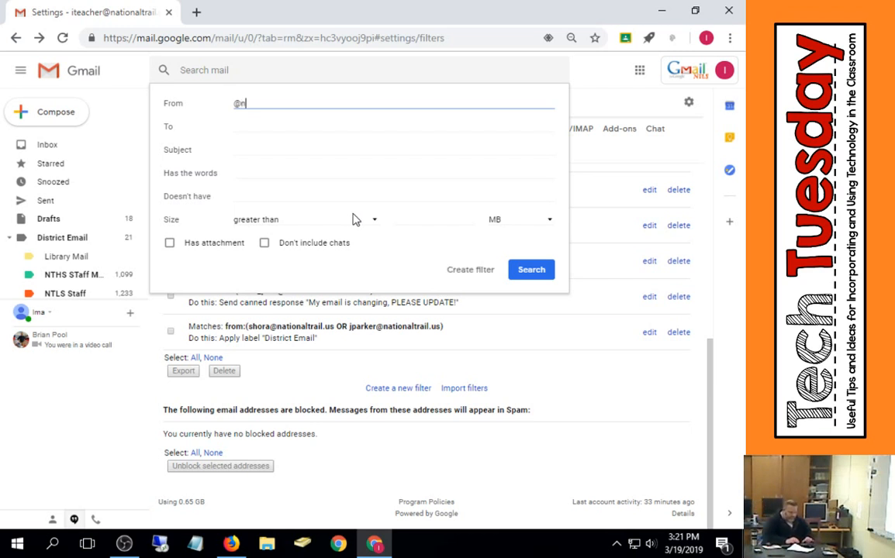
type("ationaltrail.us")
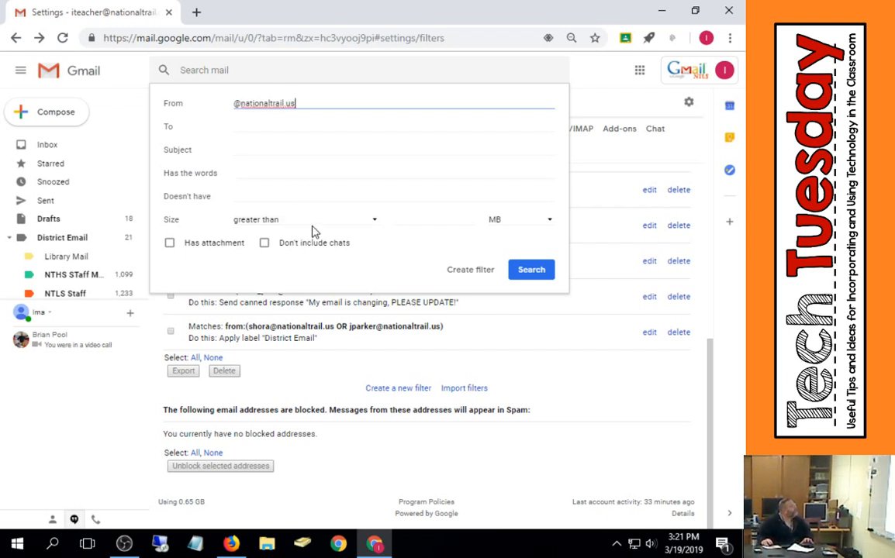
left_click(470, 270)
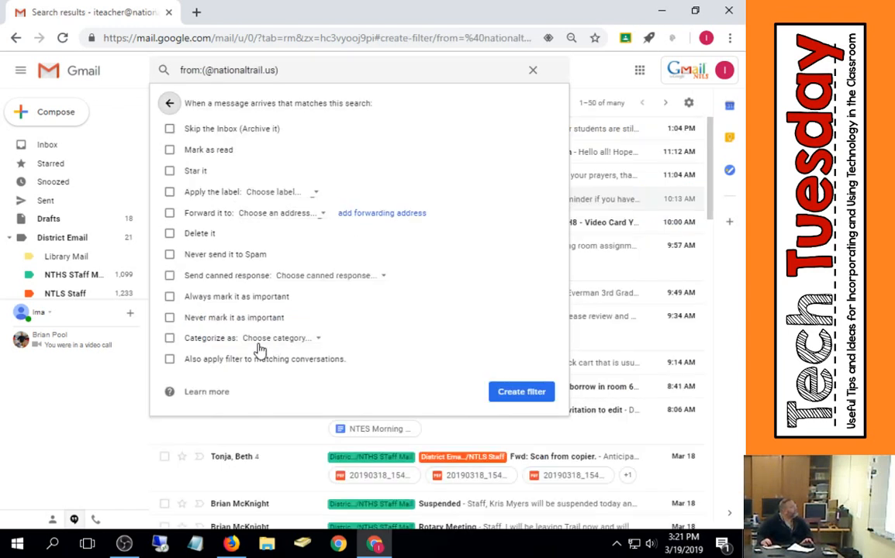
- Set the filter to apply the National Trail Mail label
left_click(170, 192)
left_click(318, 194)
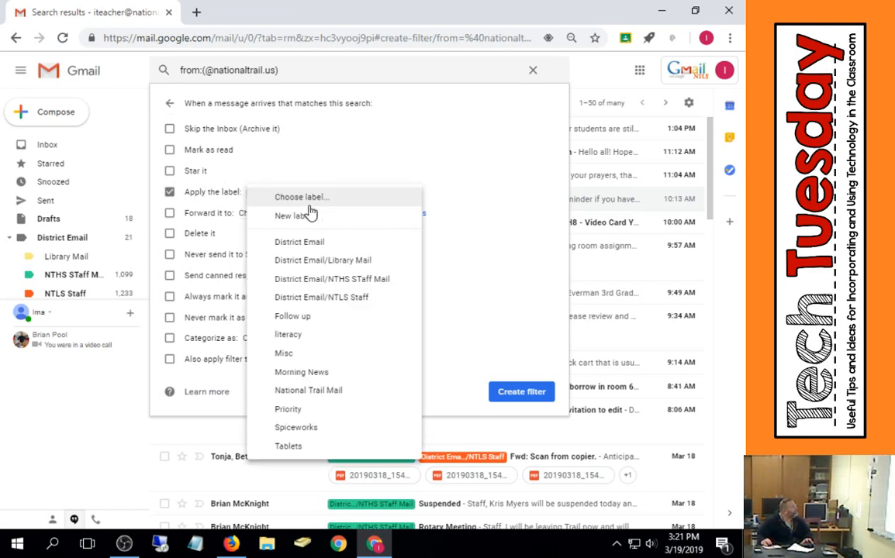
left_click(328, 392)
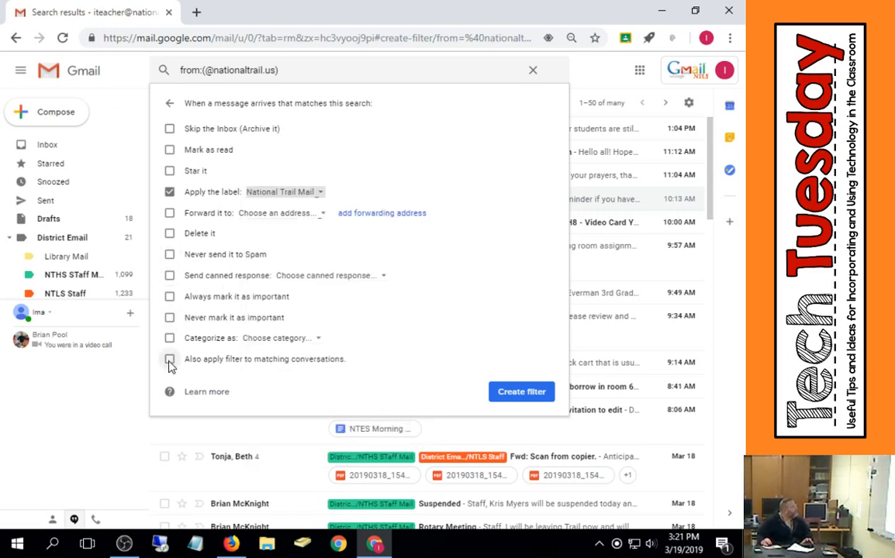
- Also mark matching mail as always important, apply it to matching conversations, and create the filter
left_click(170, 297)
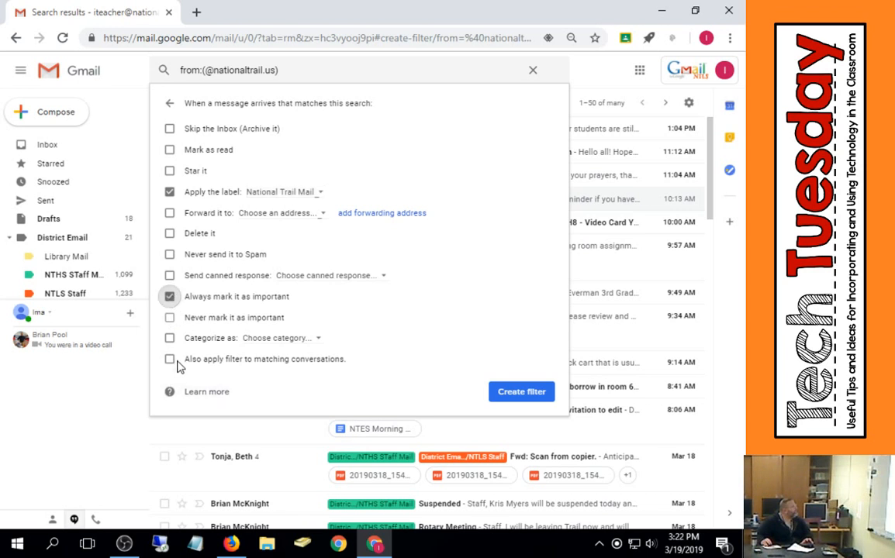
left_click(169, 360)
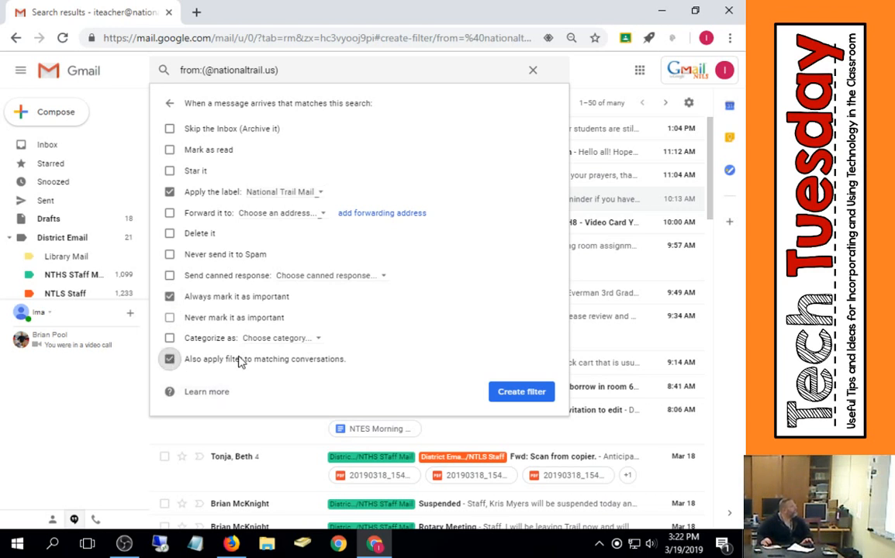
left_click(521, 393)
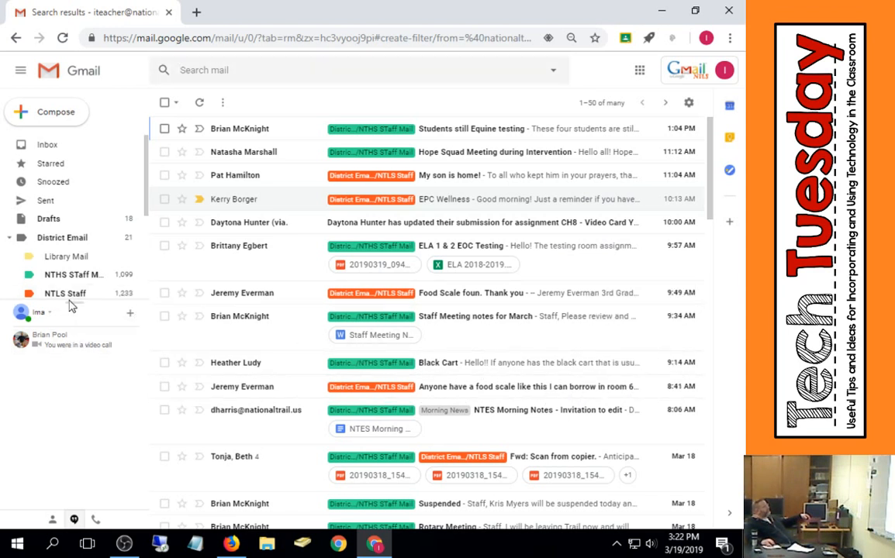
- Enlarge the label list, open the National Trail Mail label's messages, and return to the Inbox
left_click_drag(72, 302, 79, 423)
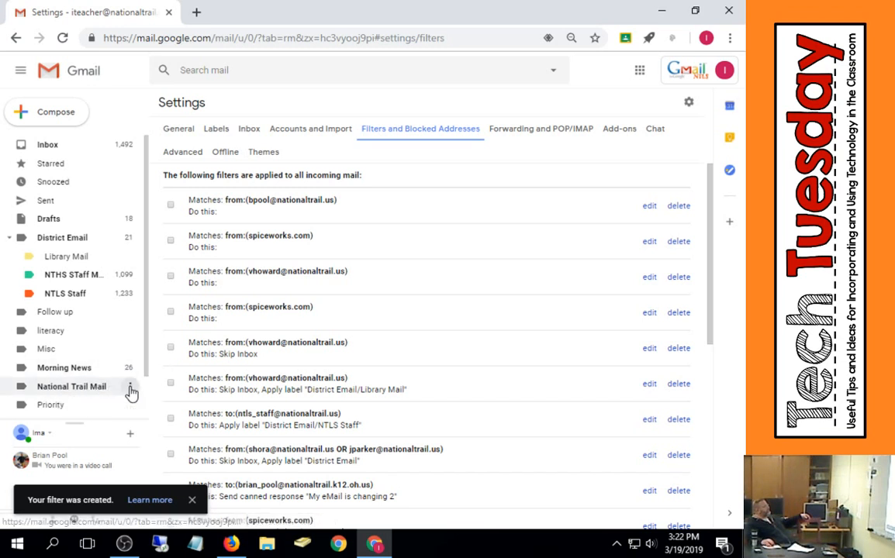
left_click(70, 387)
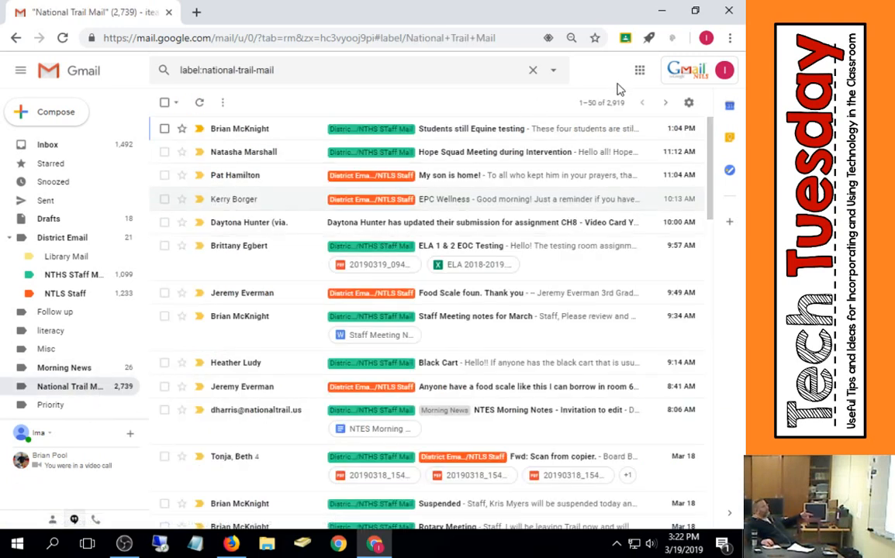
left_click(623, 111)
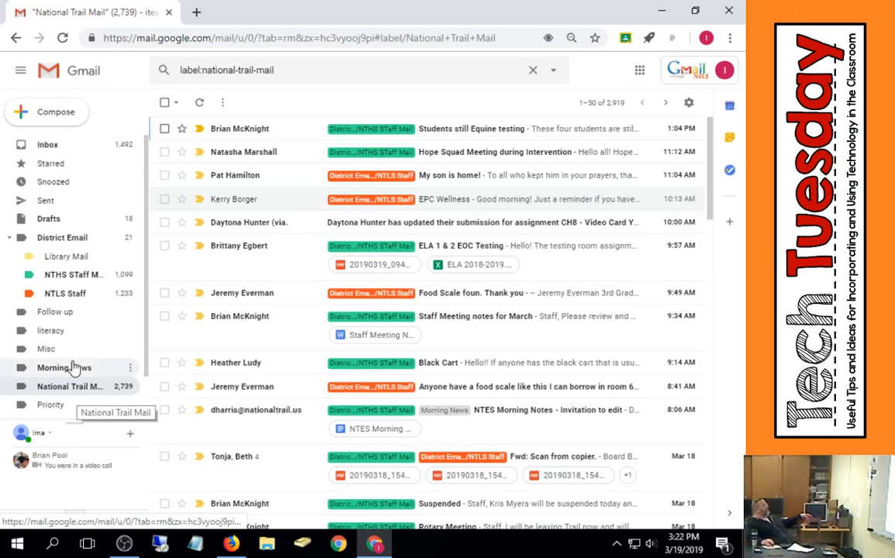
left_click(71, 144)
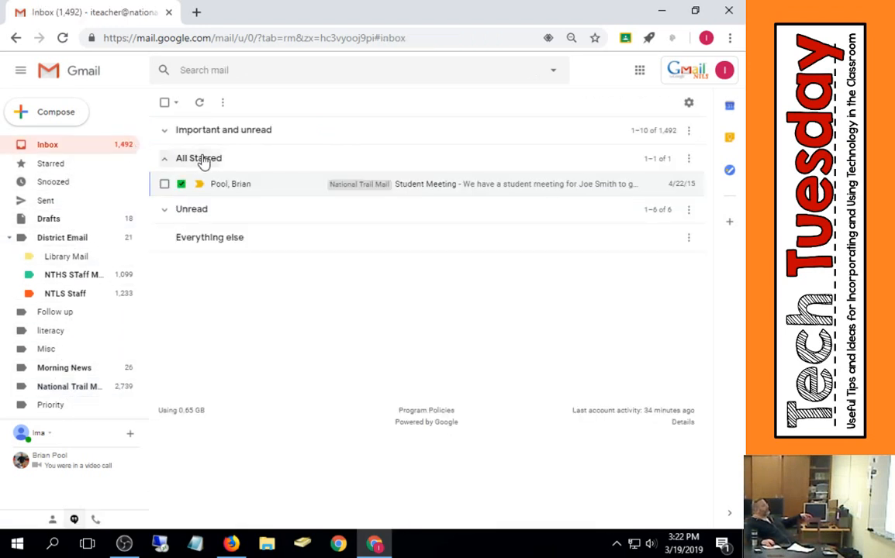
- Change the National Trail Mail label's color to orange
right_click(370, 189)
mouse_move(427, 369)
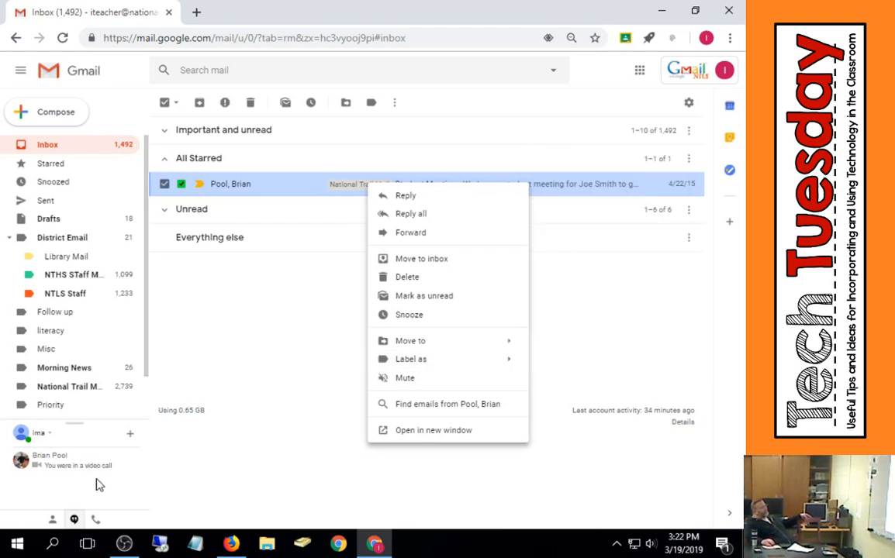
right_click(88, 395)
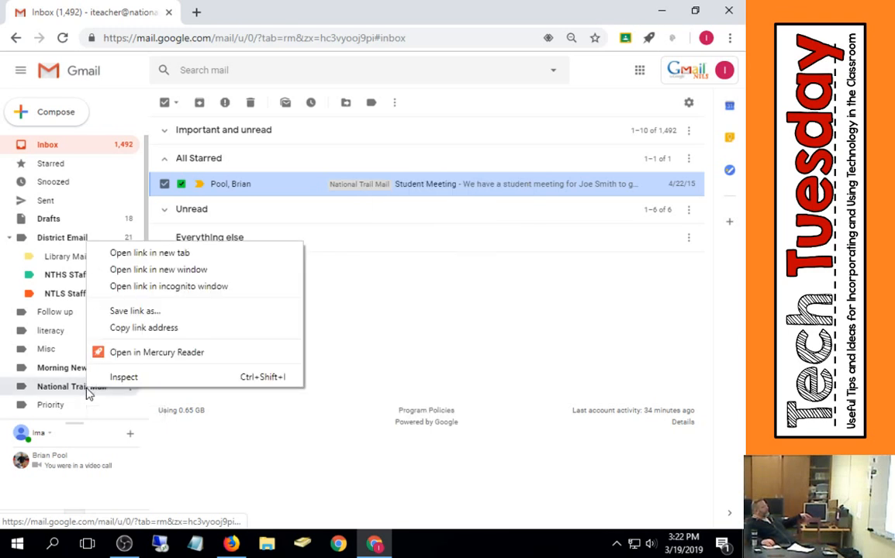
left_click(128, 400)
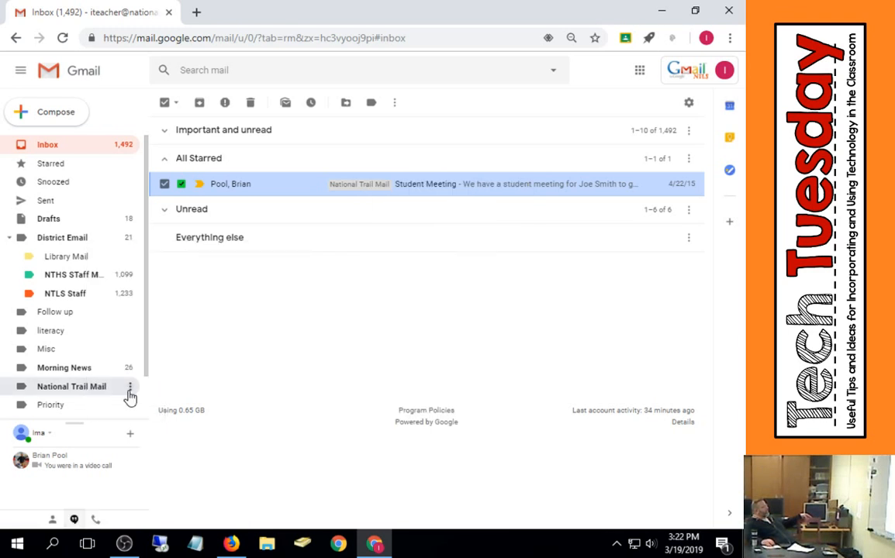
left_click(129, 390)
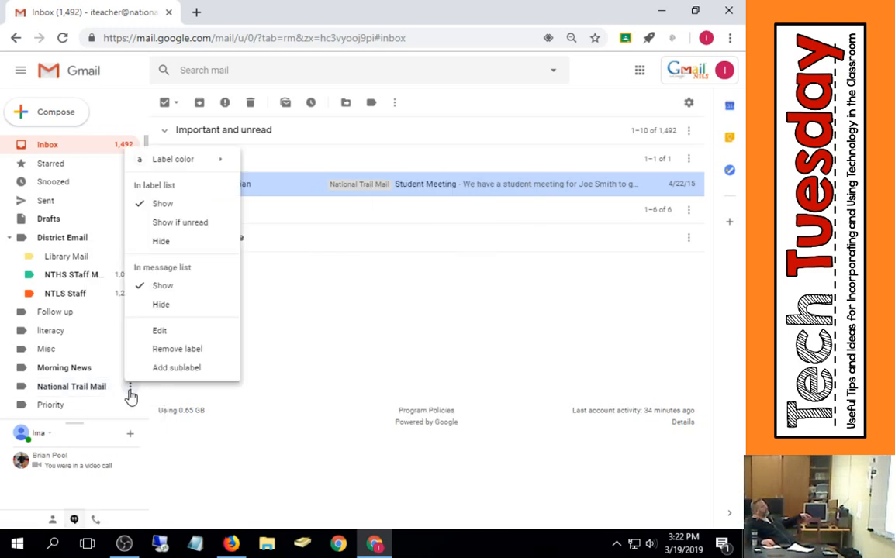
mouse_move(220, 167)
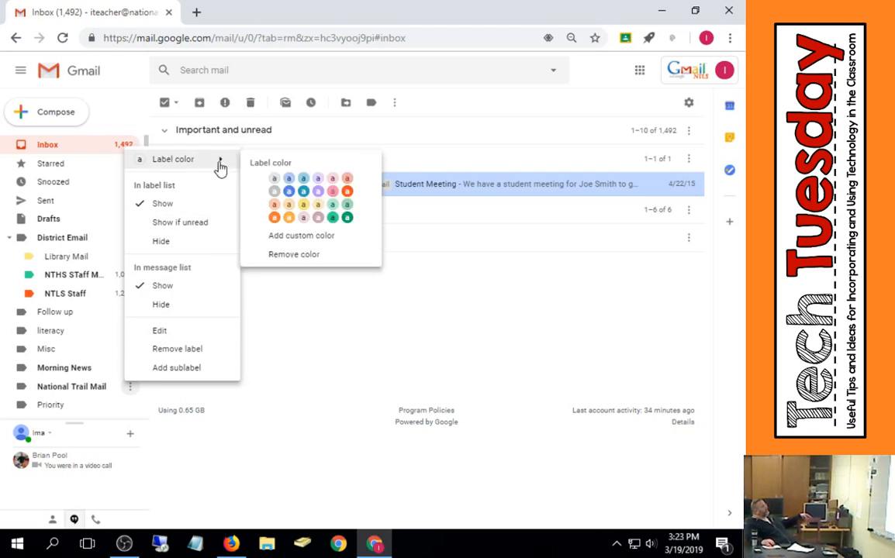
left_click(303, 218)
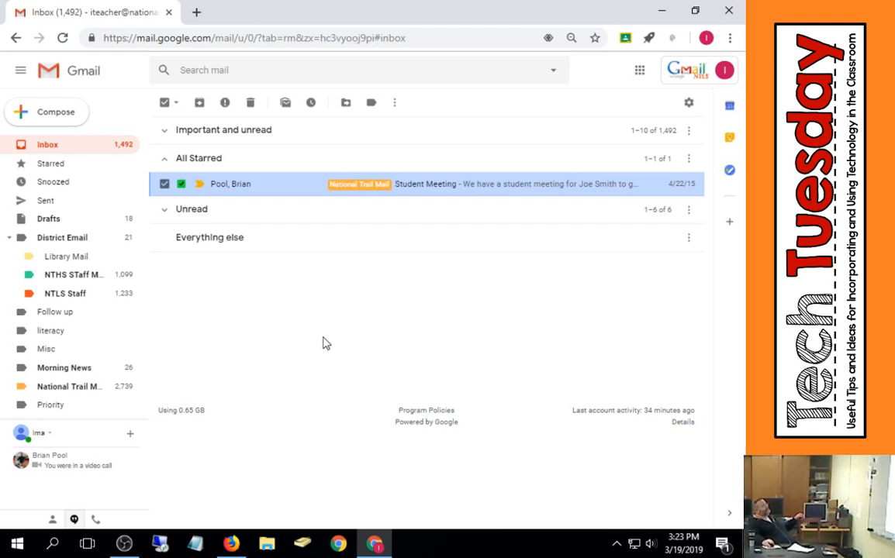
- Open the Filters and Blocked Addresses settings and start creating a new filter
left_click(553, 69)
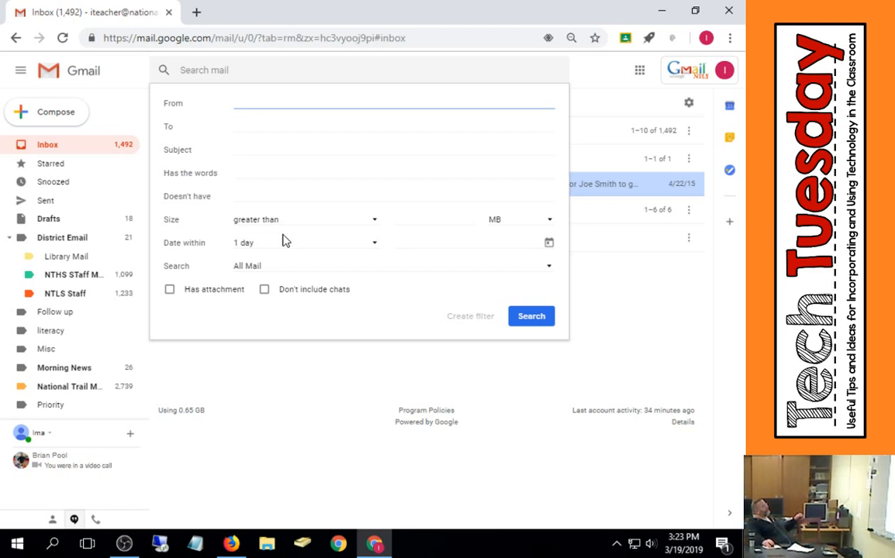
left_click(487, 359)
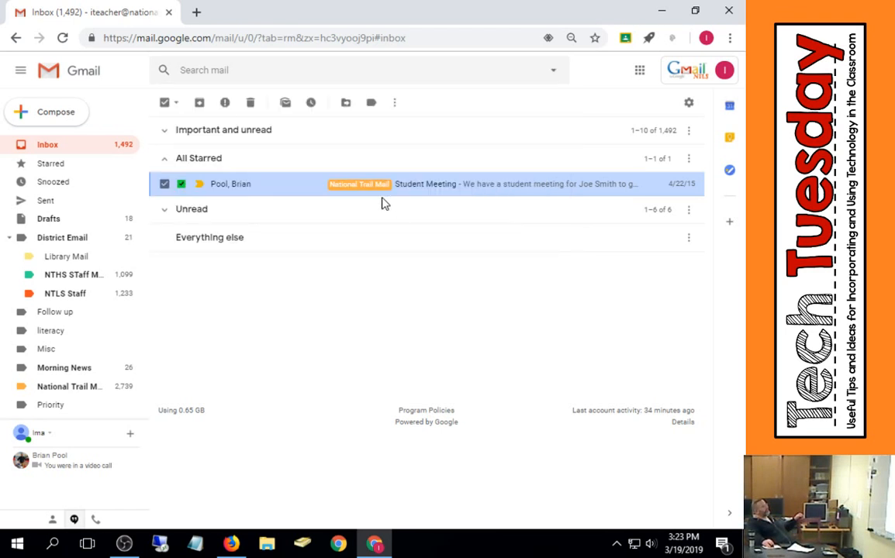
left_click(690, 103)
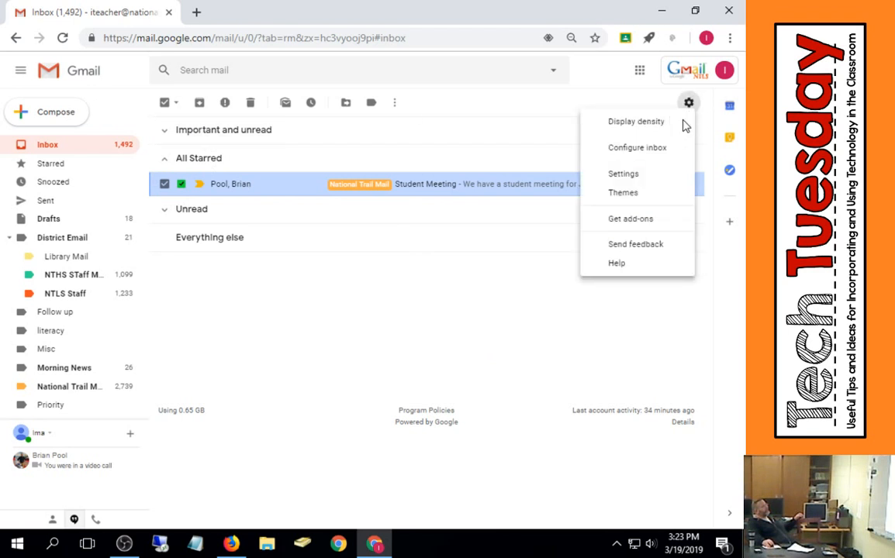
left_click(642, 176)
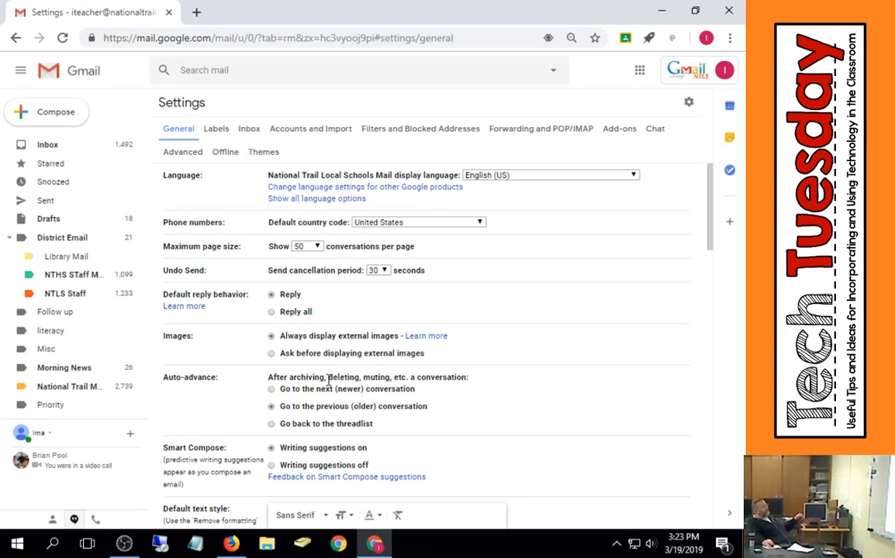
left_click(400, 132)
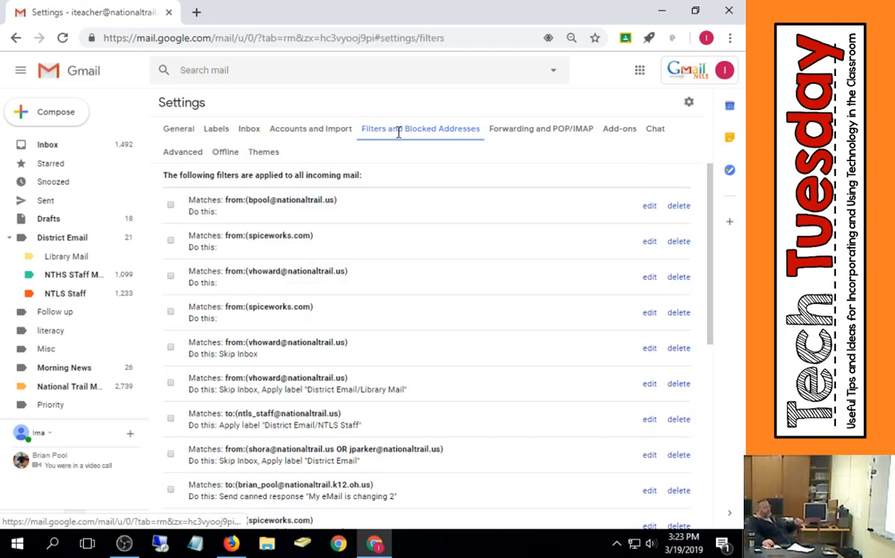
scroll(438, 362, "down", 1)
scroll(438, 362, "down", 5)
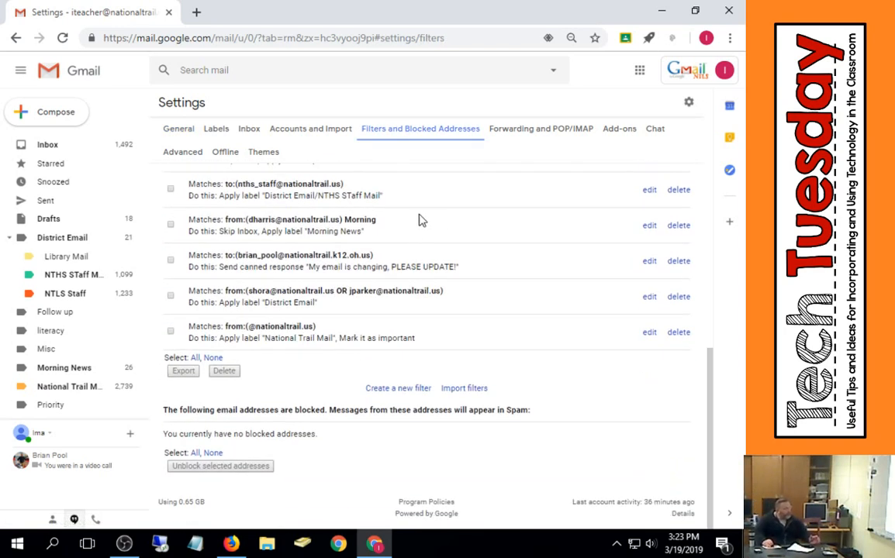
left_click(405, 390)
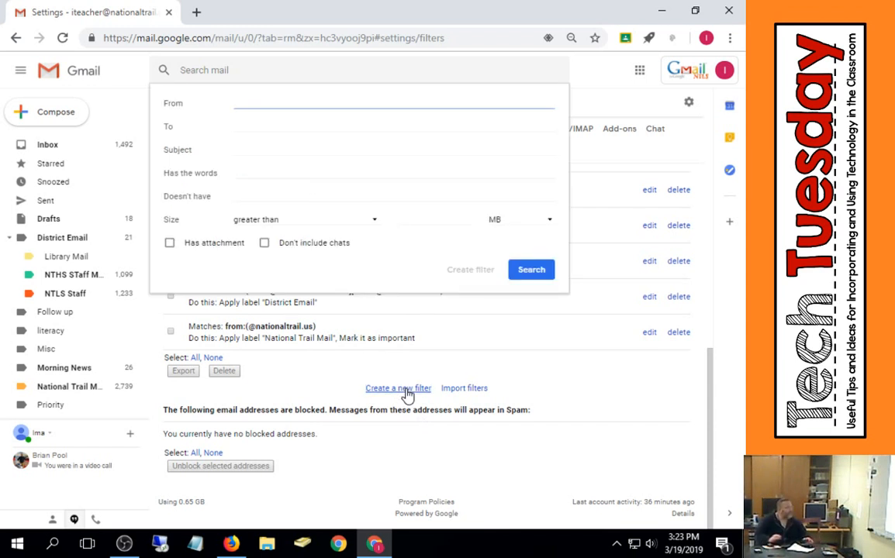
- Set the filter to match mail from a staff member's nationaltrail.us address and continue to the filter actions
type("bfi")
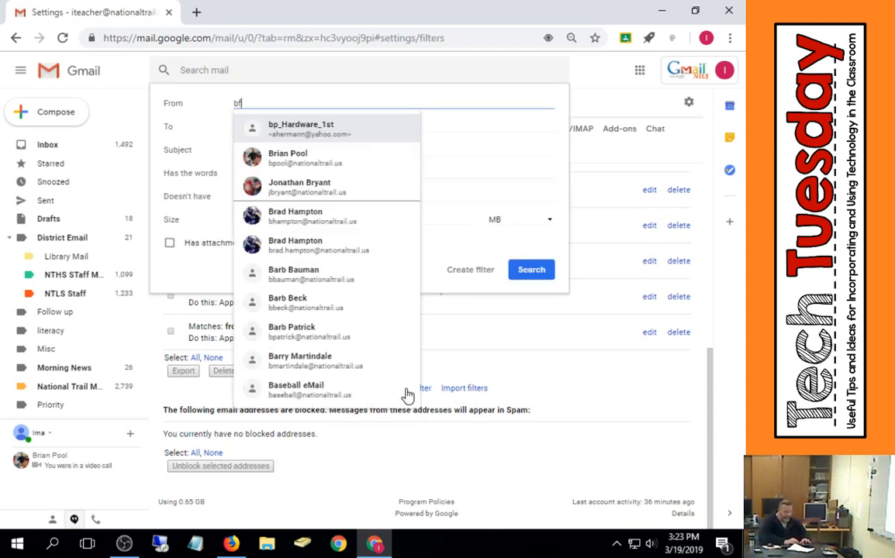
type("ss")
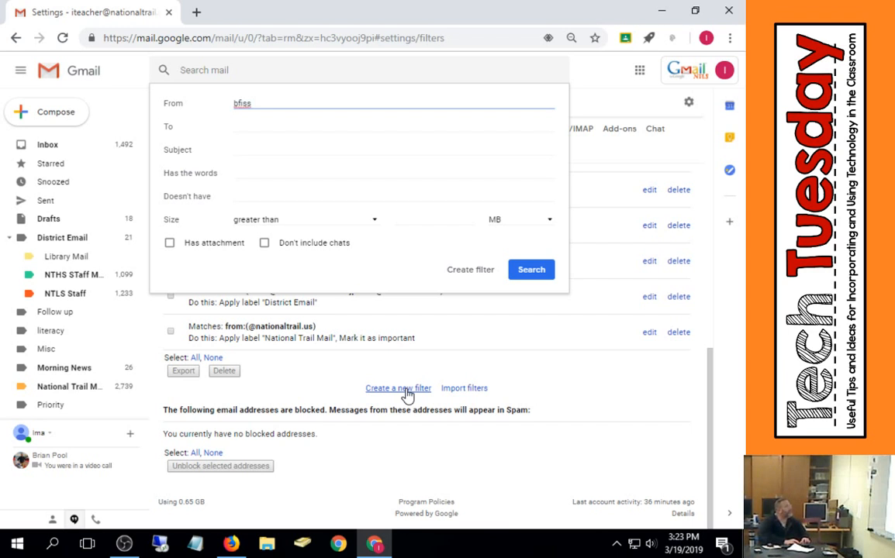
key("BackSpace")
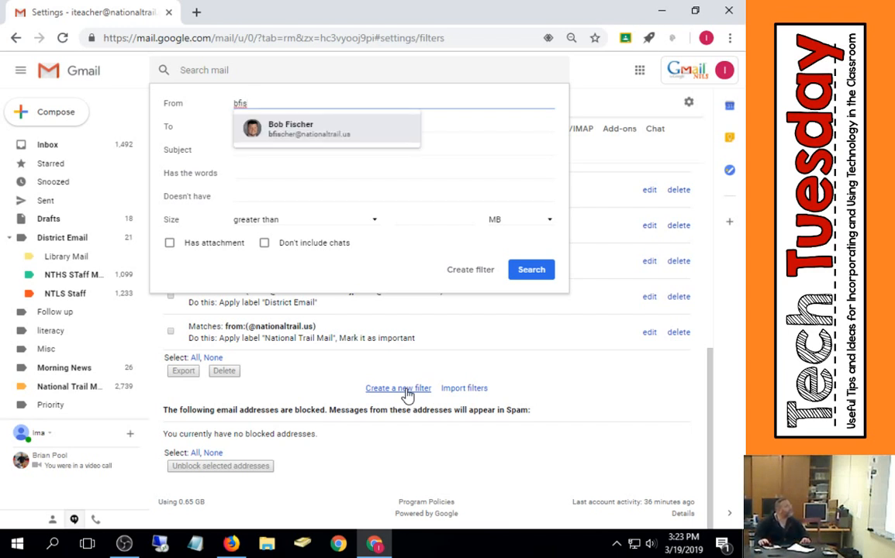
left_click(297, 140)
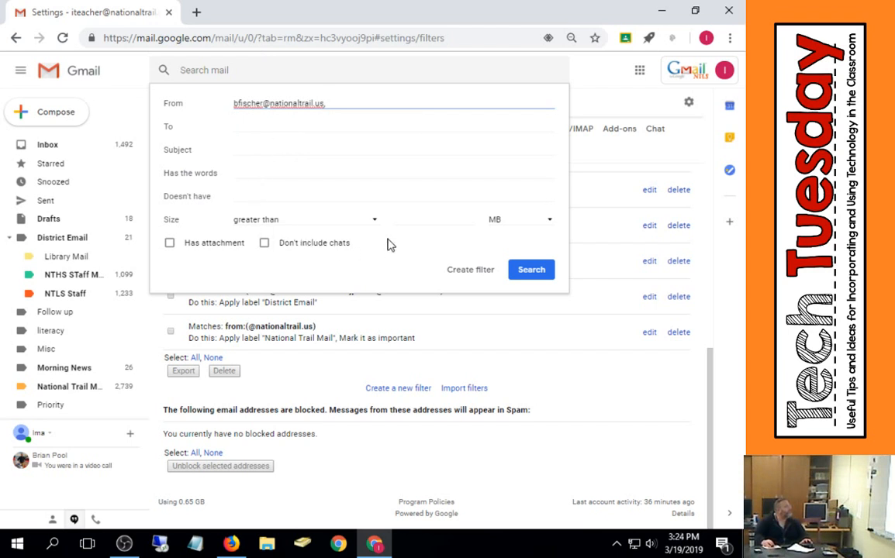
left_click(466, 273)
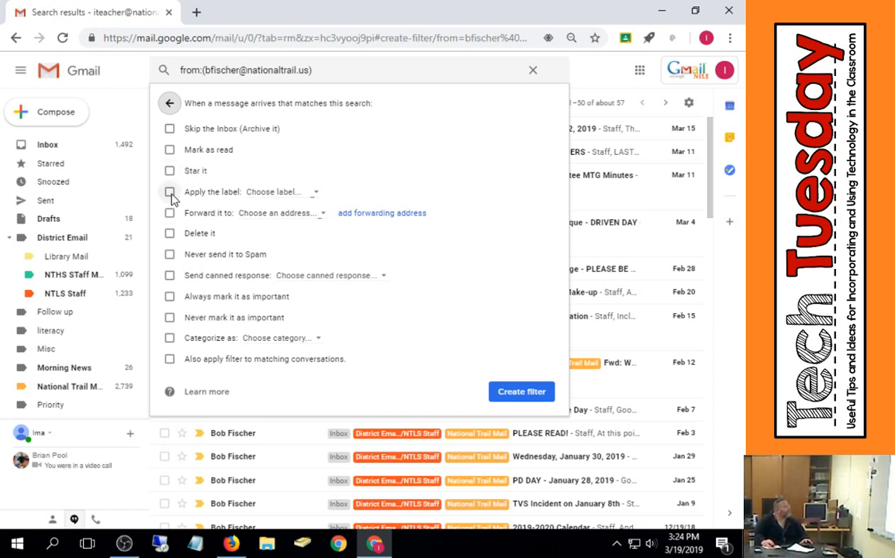
- Create a new label named SuperMail nested under National Trail Mail and apply it in the filter
left_click(316, 195)
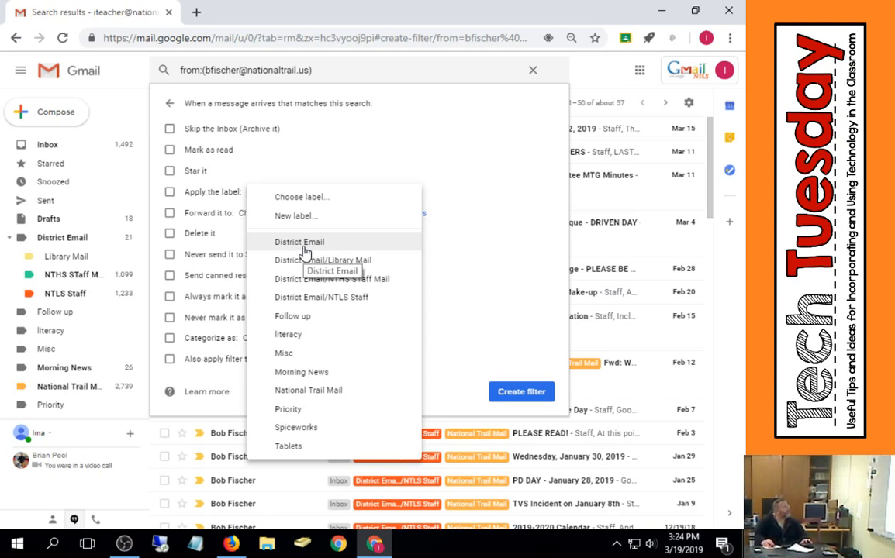
left_click(287, 216)
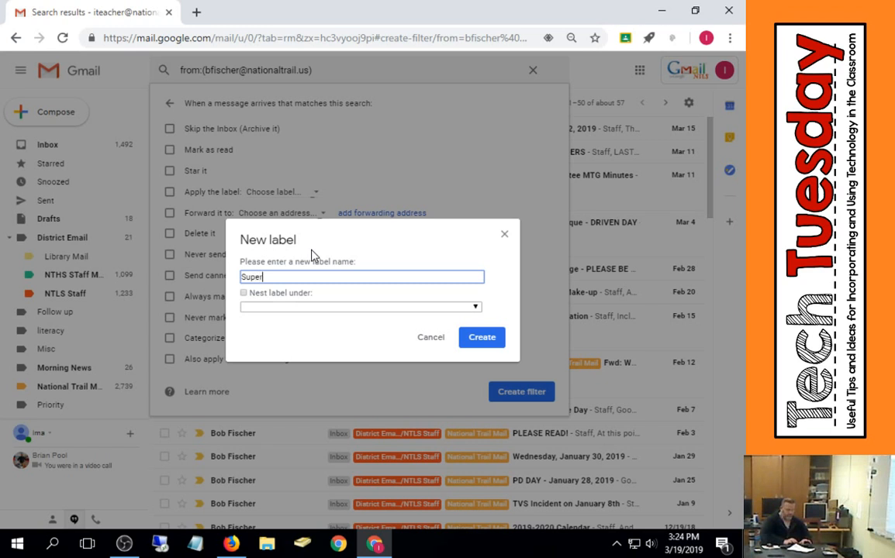
type("SuperMail")
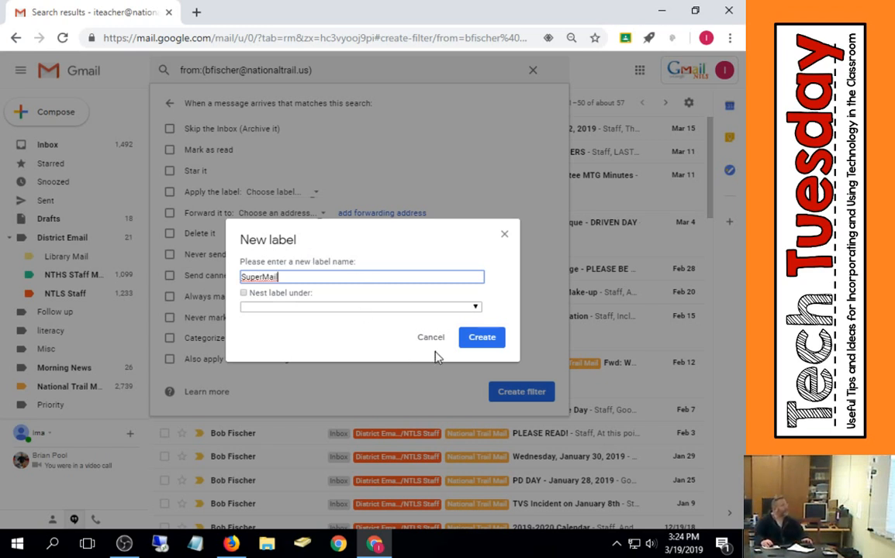
left_click(440, 309)
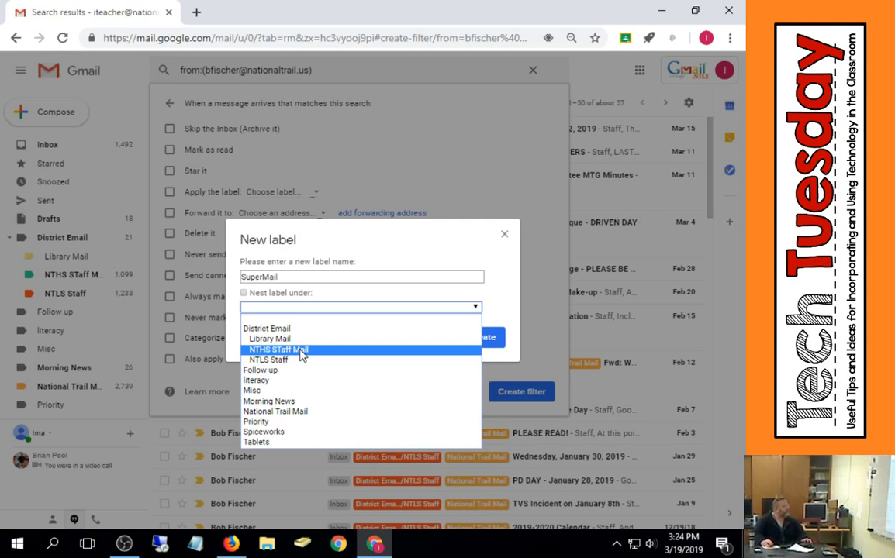
left_click(299, 413)
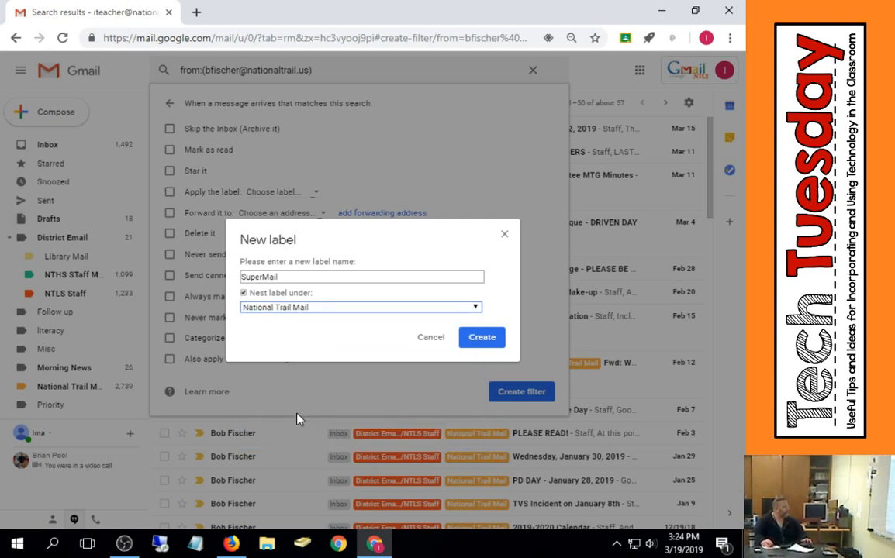
left_click(469, 339)
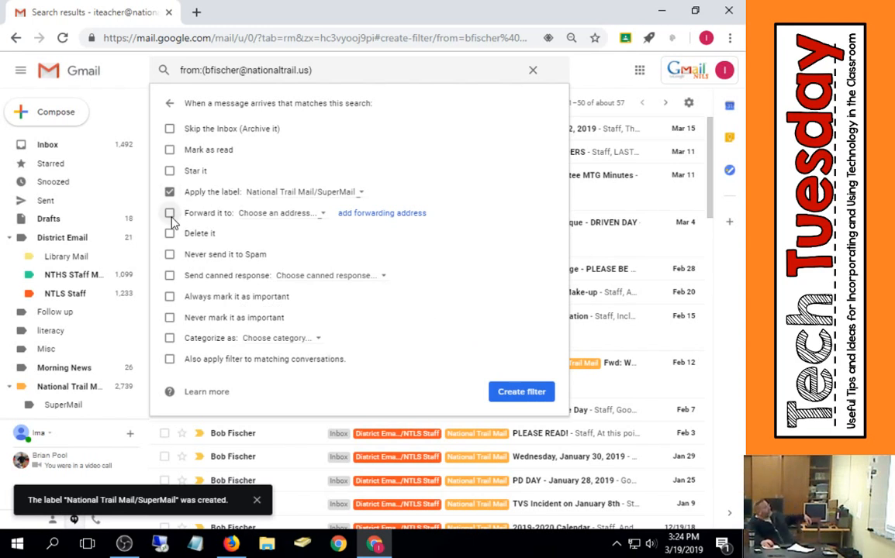
- Set the filter to always mark mail important, apply it to matching conversations, and create it
left_click(169, 299)
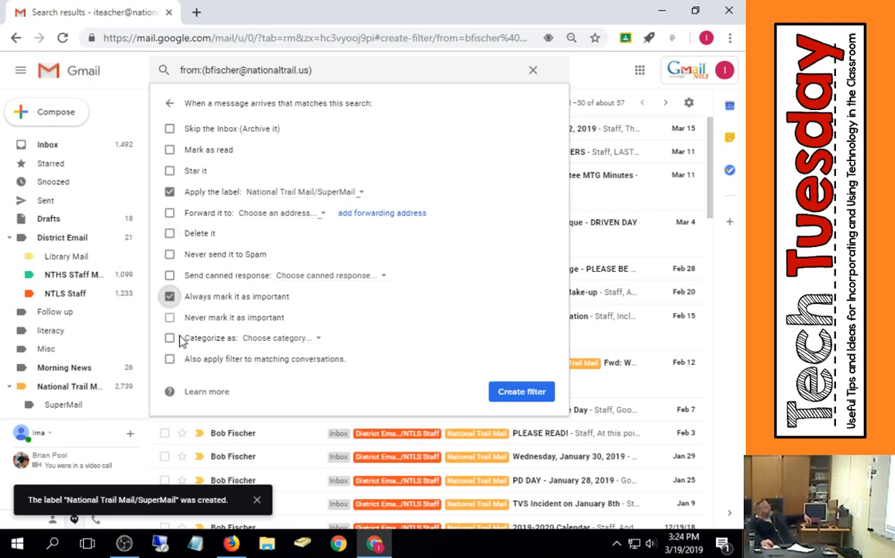
left_click(170, 360)
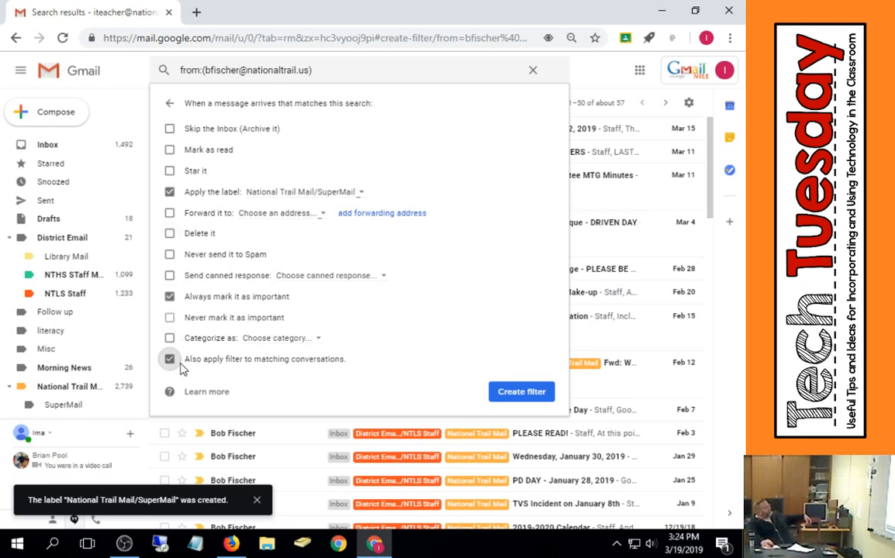
left_click(530, 398)
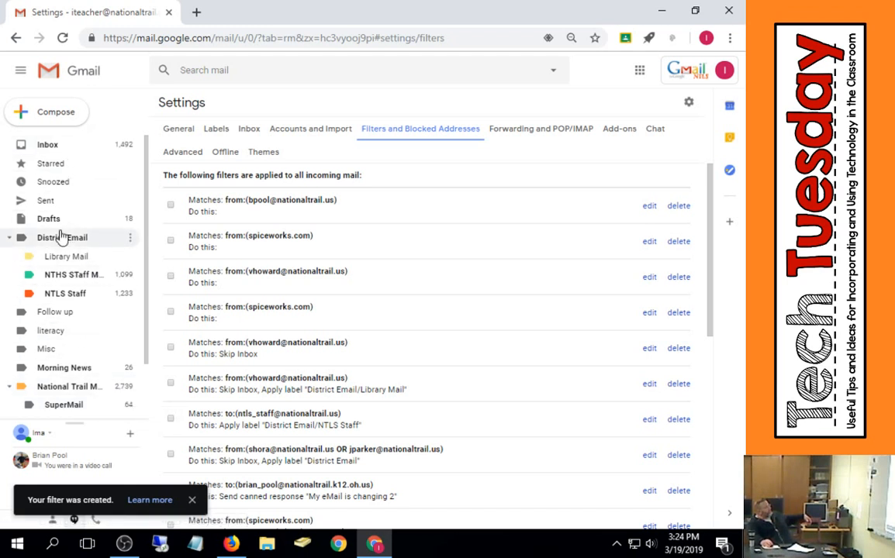
- Open the SuperMail label's messages
scroll(63, 207, "down", 2)
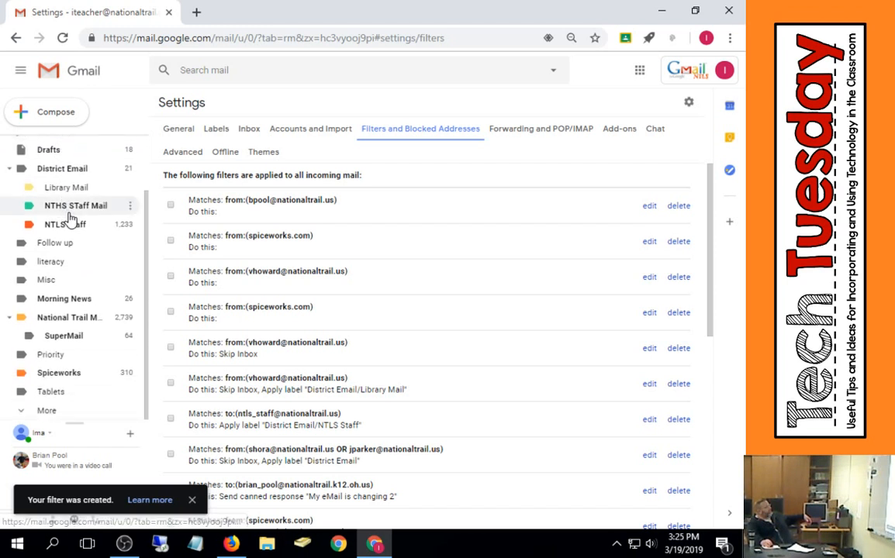
left_click(74, 336)
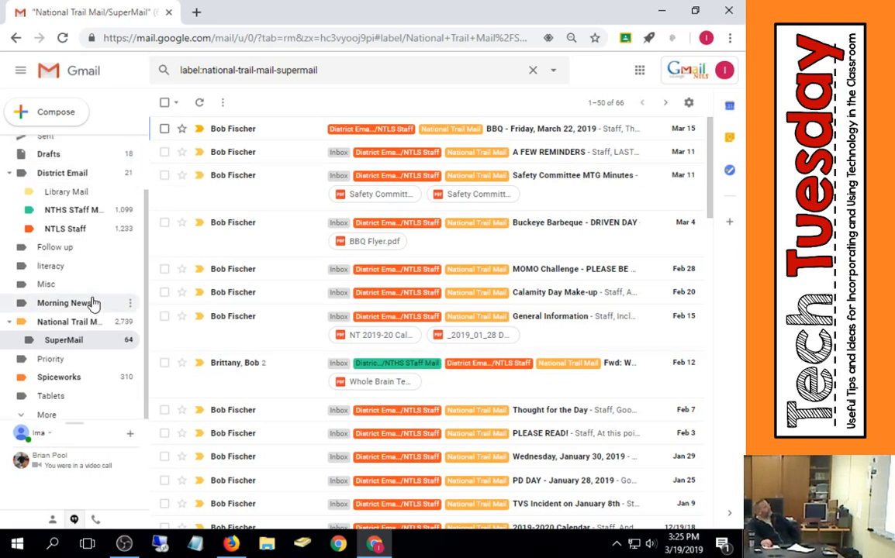
scroll(92, 303, "up", 2)
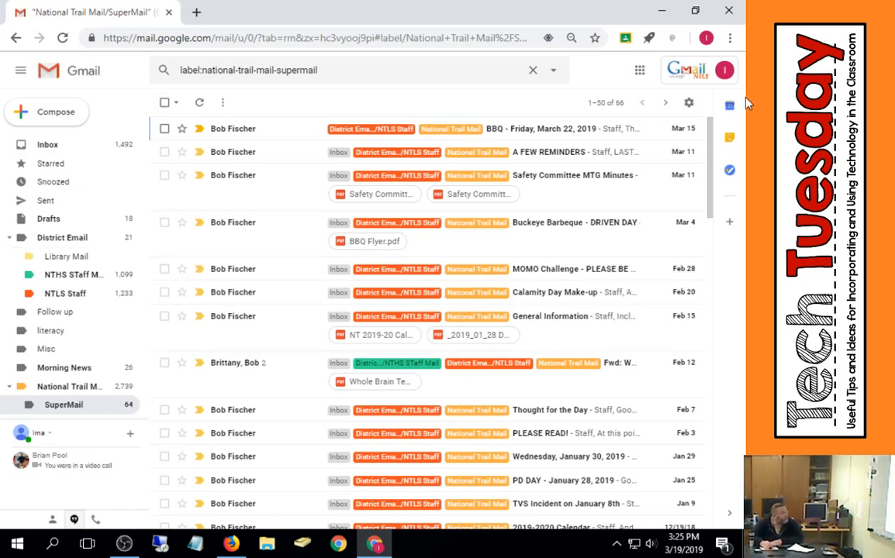
- Reopen the settings and browse the General options and the filter list
left_click(688, 100)
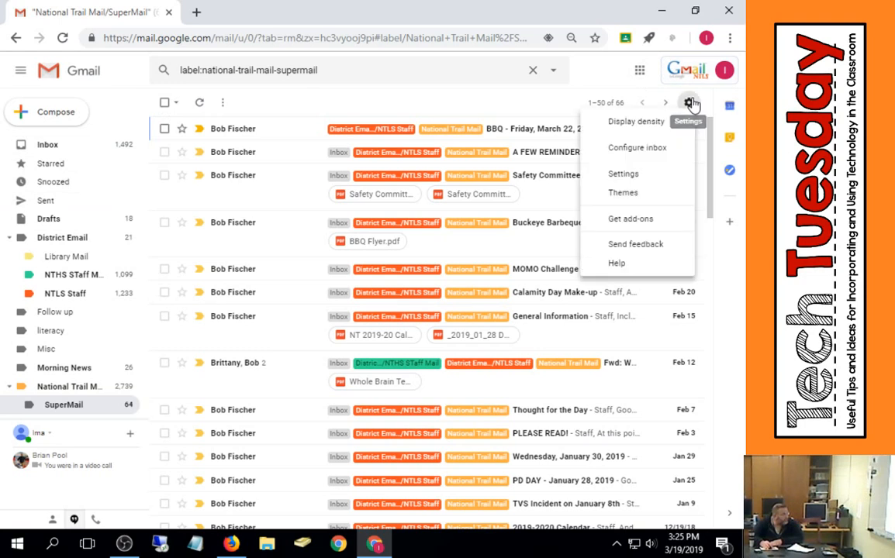
left_click(637, 175)
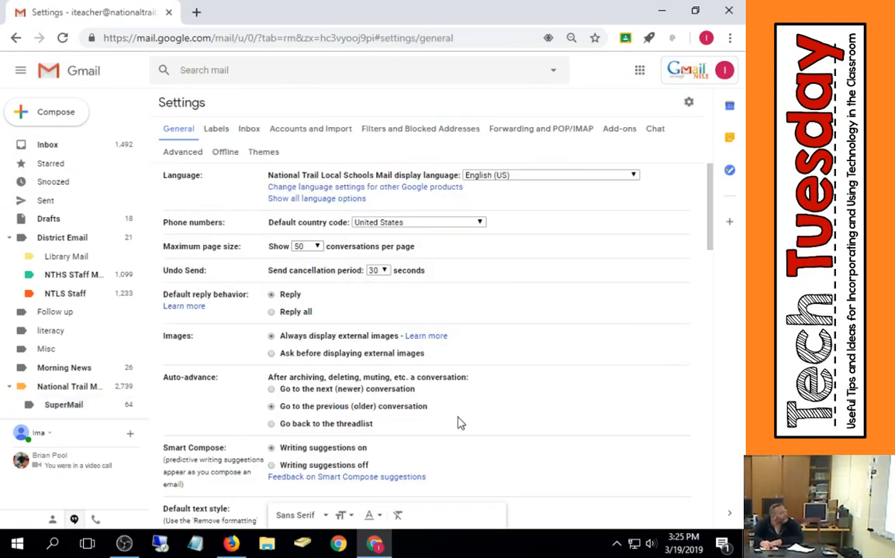
scroll(460, 422, "down", 5)
scroll(338, 331, "up", 2)
scroll(204, 273, "down", 2)
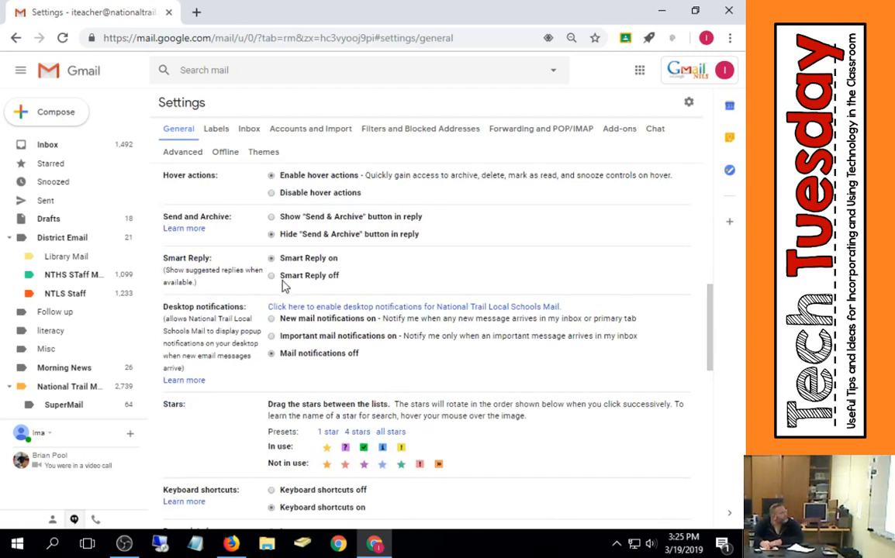
scroll(283, 286, "up", 3)
left_click(419, 129)
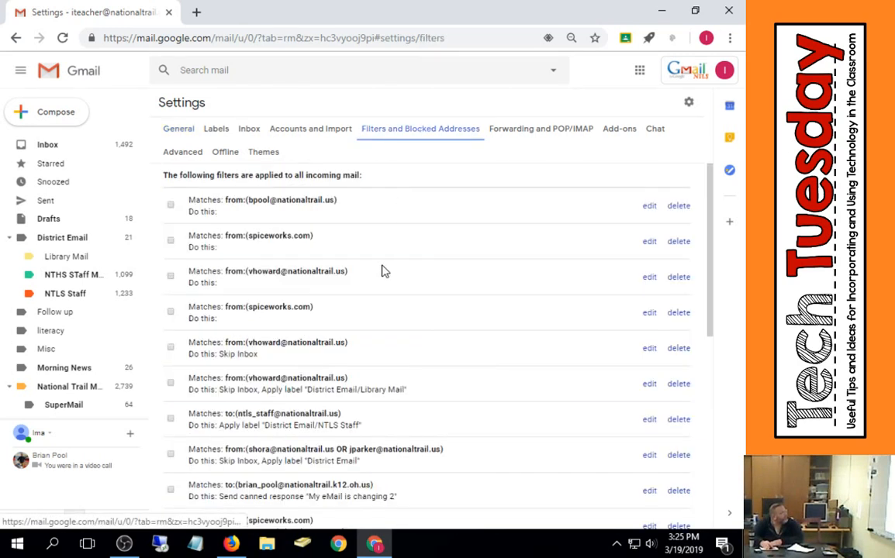
scroll(289, 365, "down", 10)
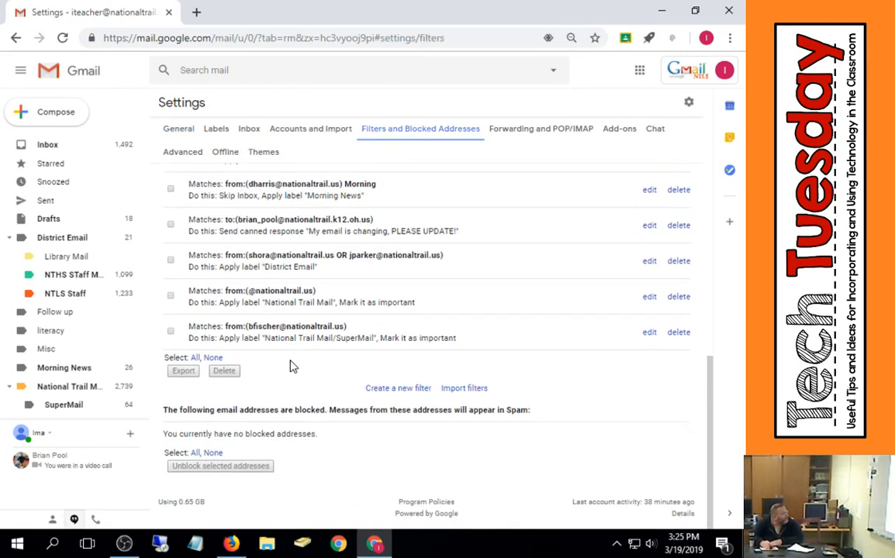
- Start a new filter with before:2018/12/31 as the From criterion and confirm past the date-range warning
left_click(409, 390)
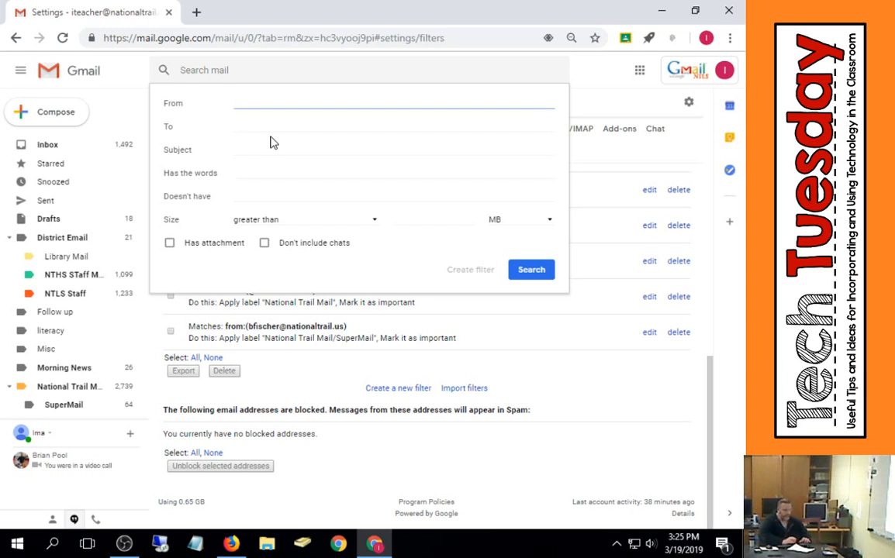
type("older than")
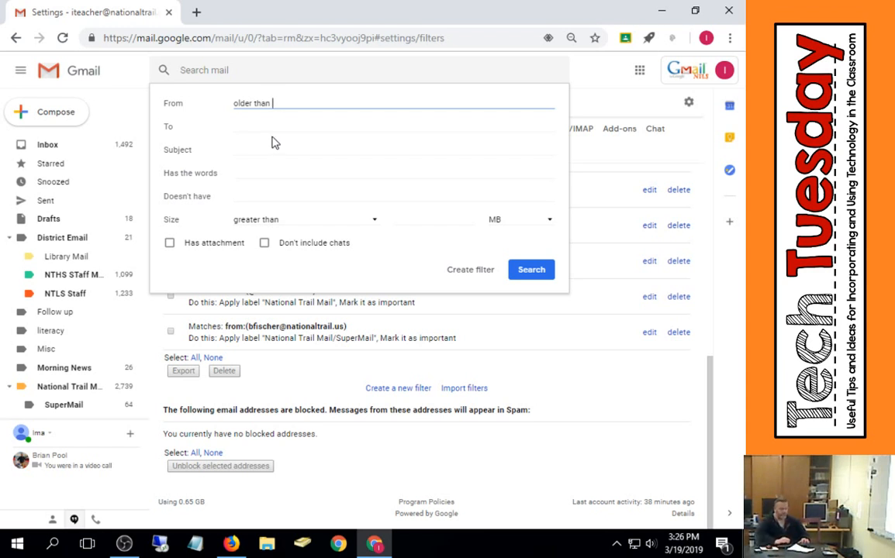
key("BackSpace")
key("BackSpace")
key("BackSpace")
key("BackSpace")
key("BackSpace")
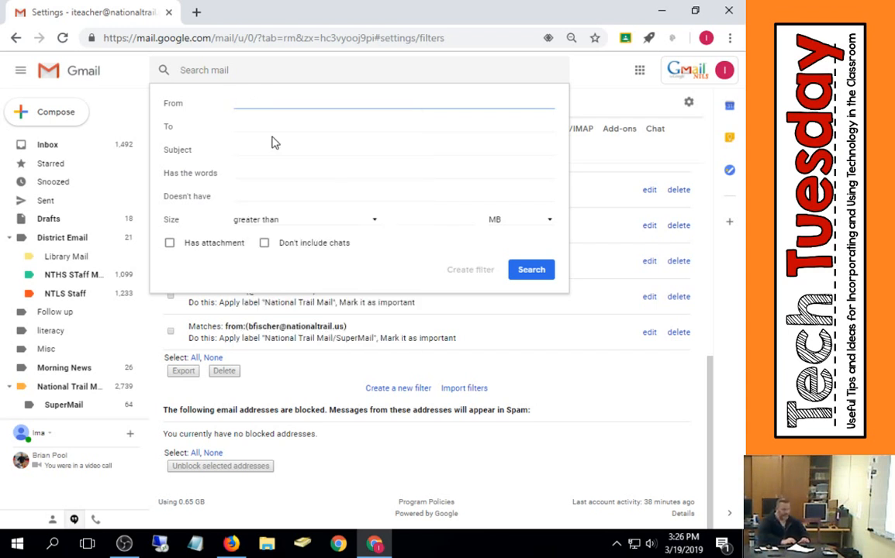
type("from")
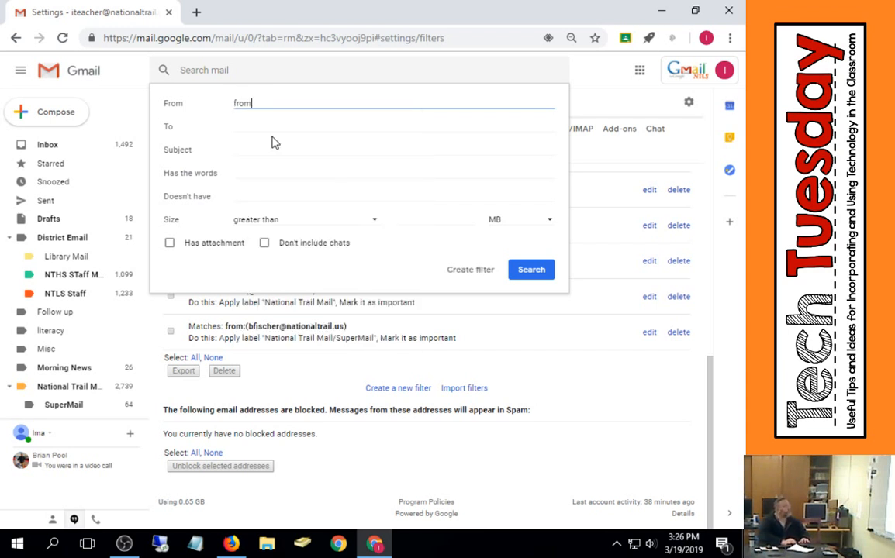
key("BackSpace")
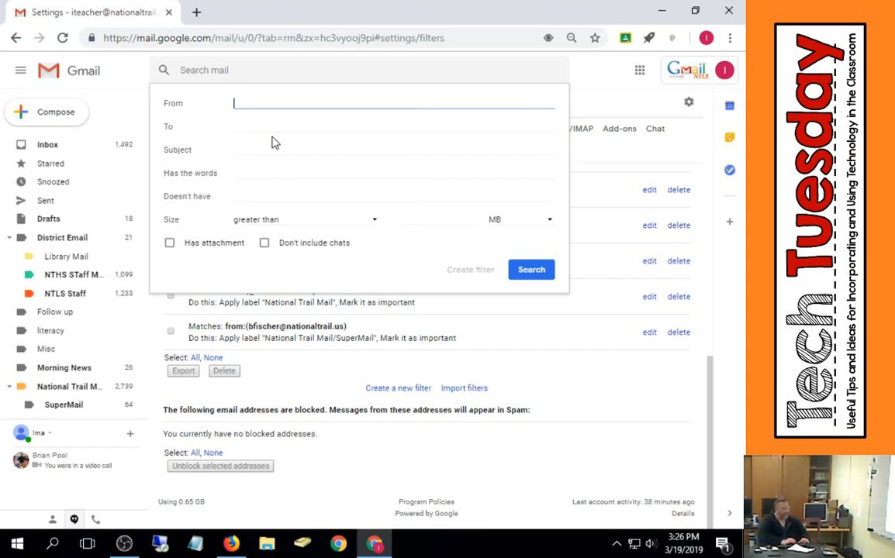
type("before:")
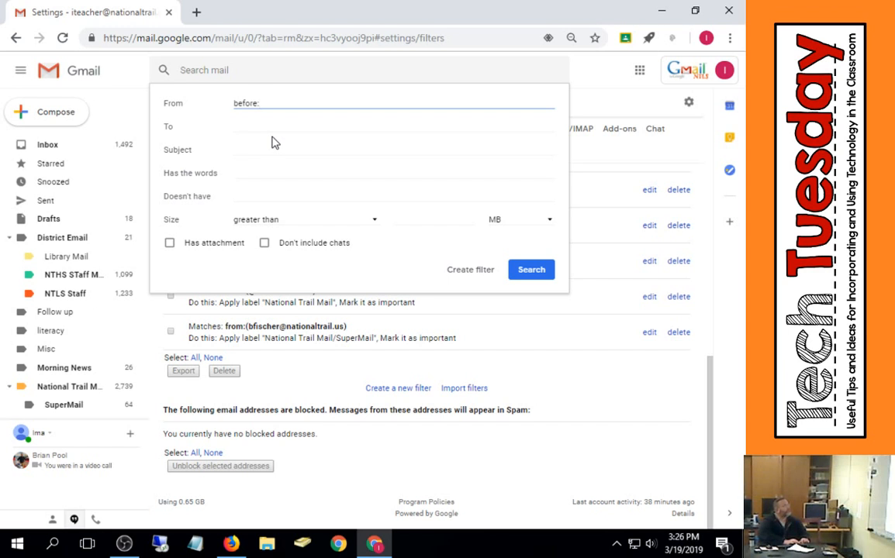
type("2018")
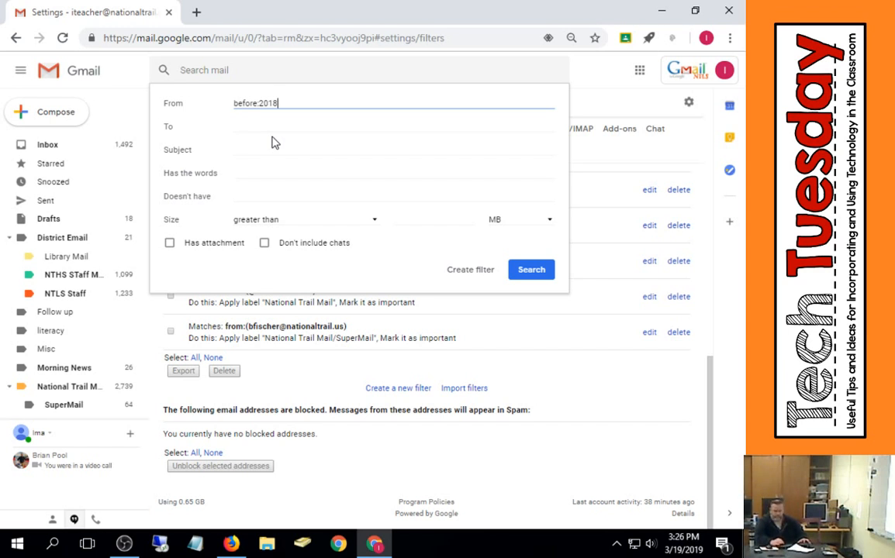
type("/12/3")
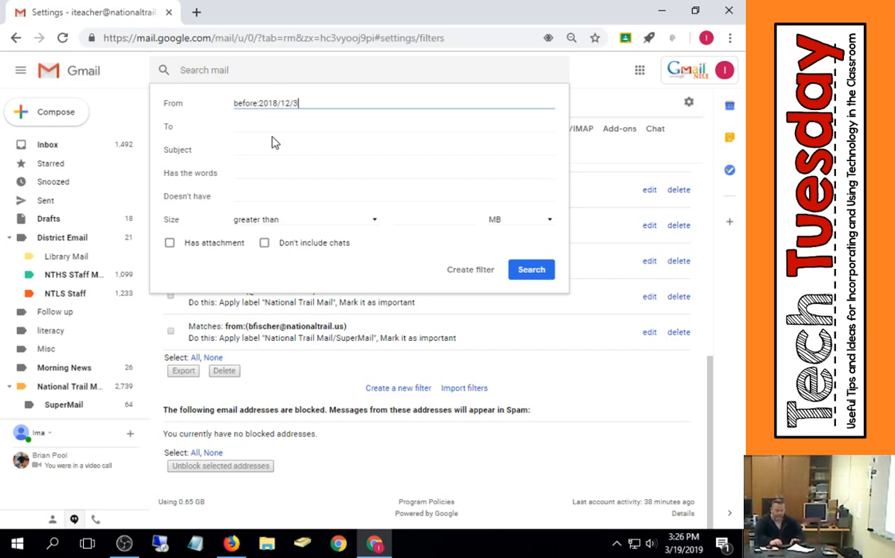
type("1")
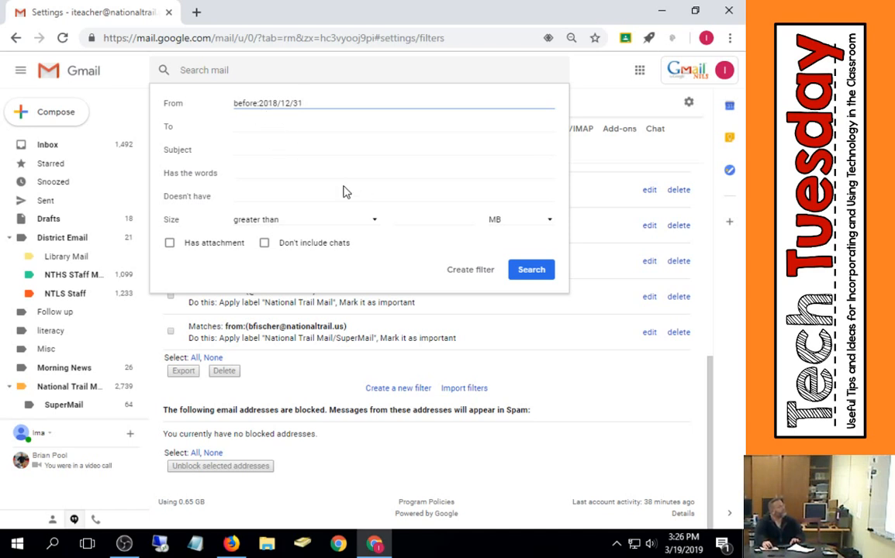
left_click(468, 270)
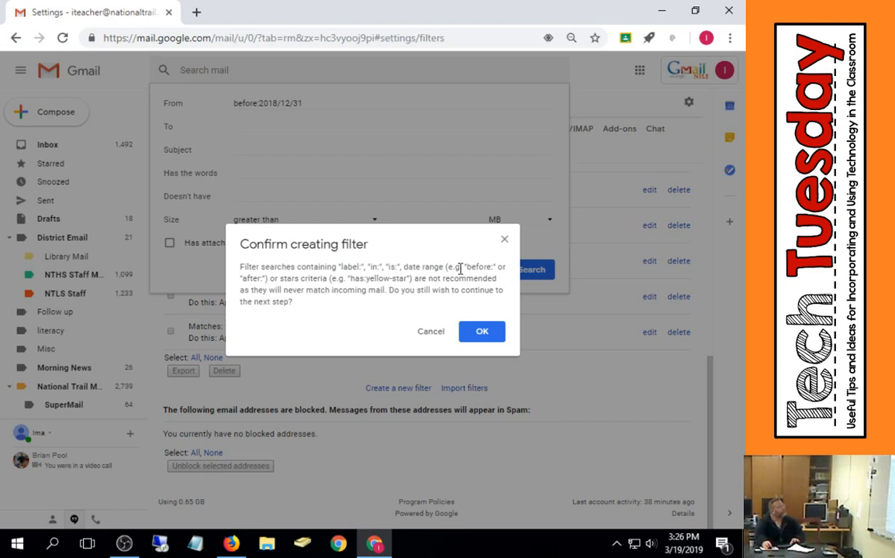
left_click(432, 332)
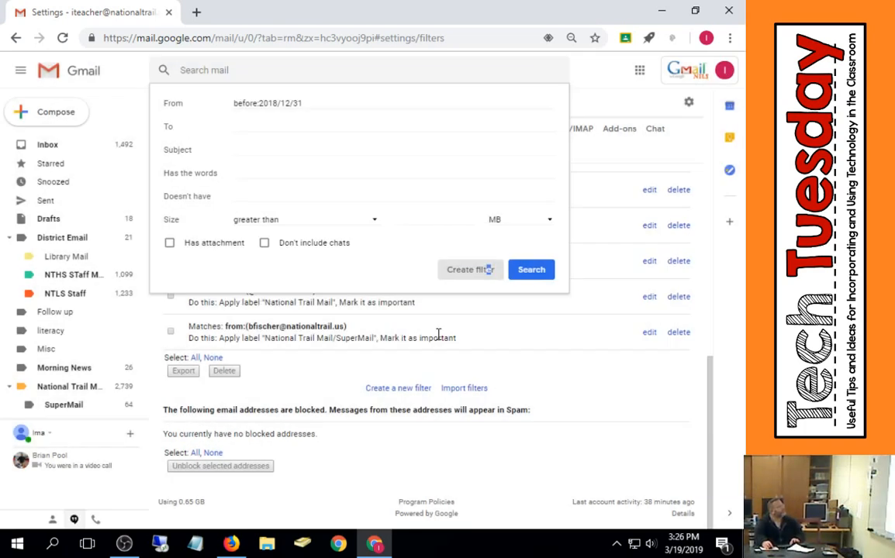
left_click(468, 274)
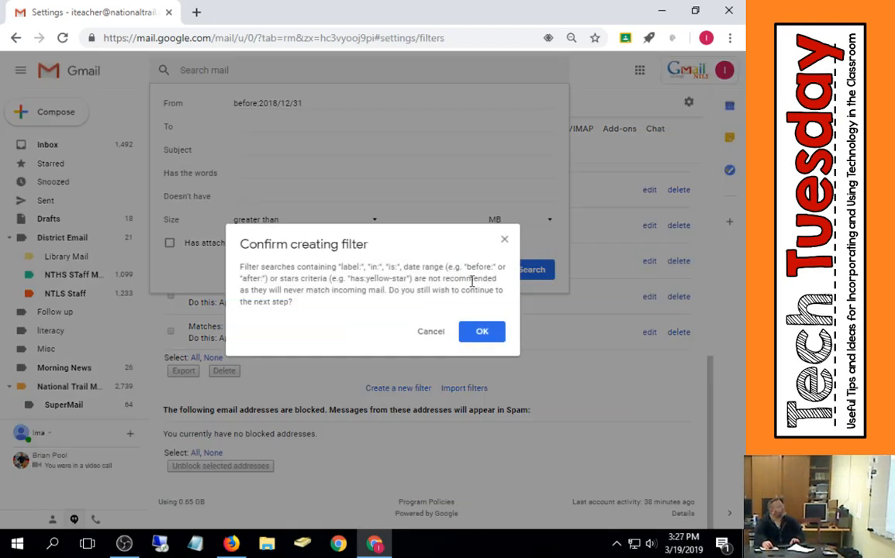
left_click(483, 333)
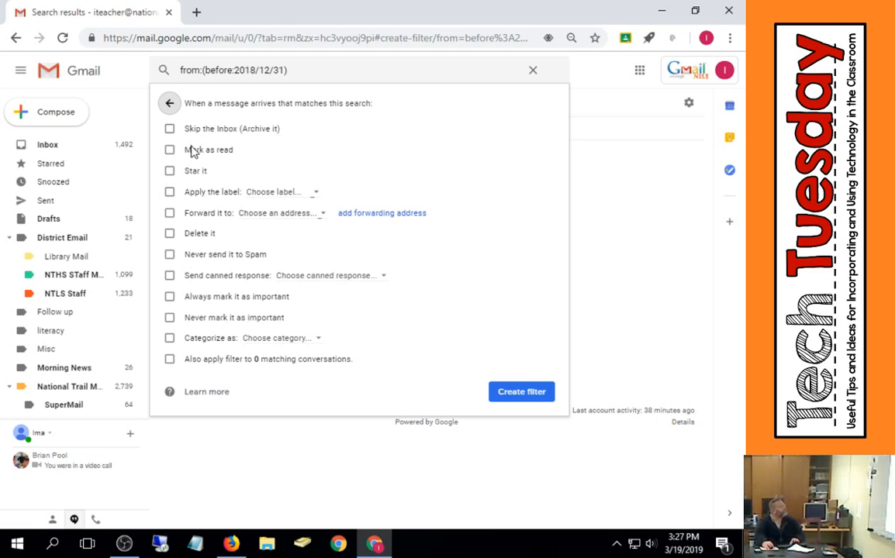
- Set the filter to skip the inbox, apply it to matching conversations, and create it
left_click(239, 130)
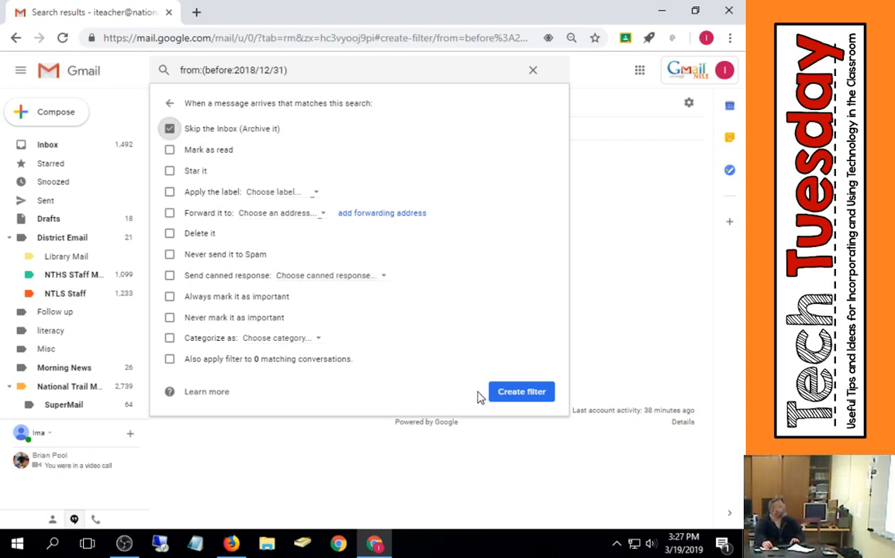
left_click(206, 362)
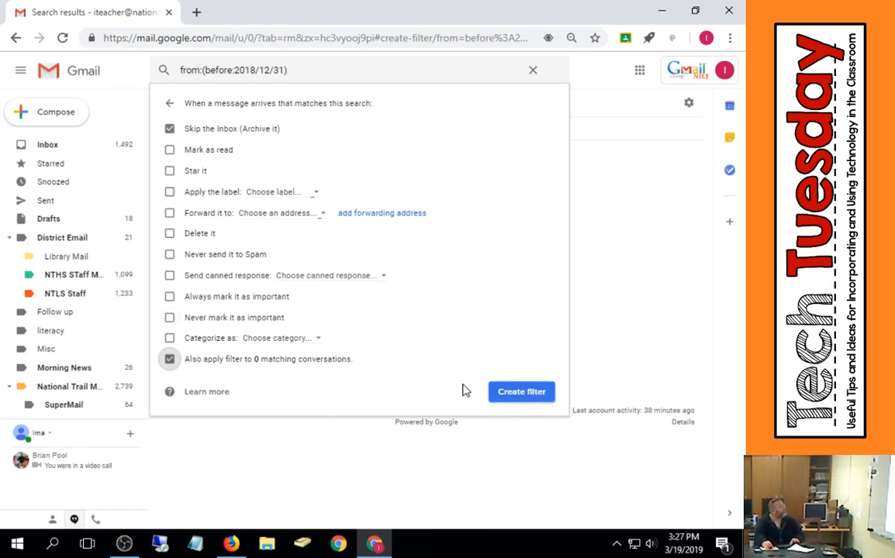
left_click(524, 393)
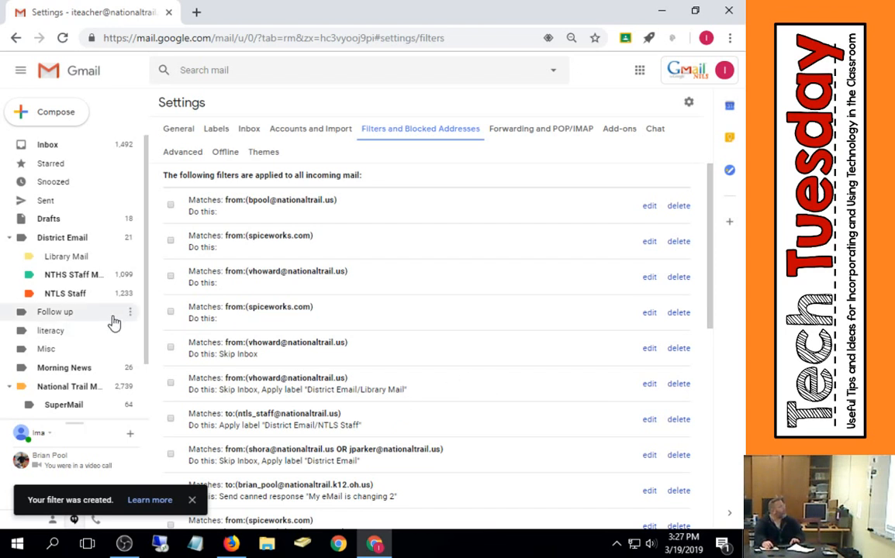
- Edit the before:2018/12/31 filter, changing its criterion to before: 2018/12/31, and update the filter
scroll(99, 310, "down", 1)
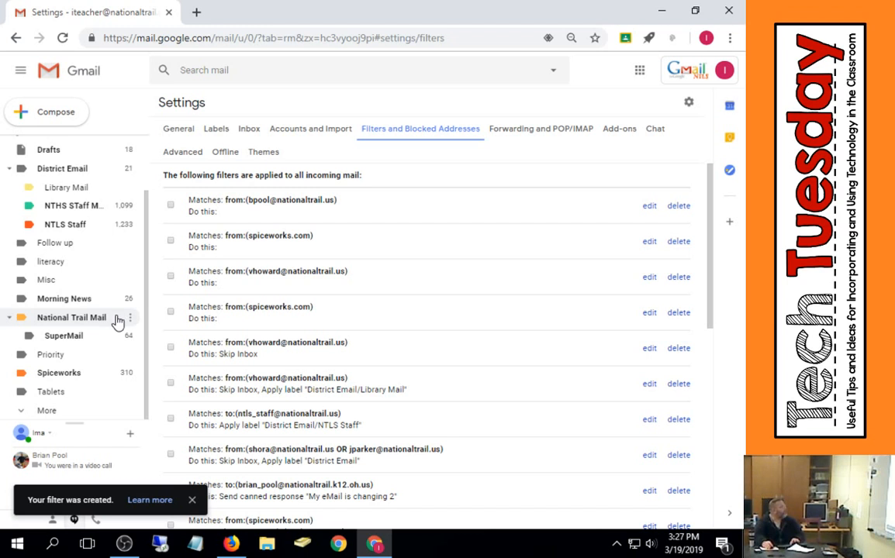
scroll(116, 322, "up", 2)
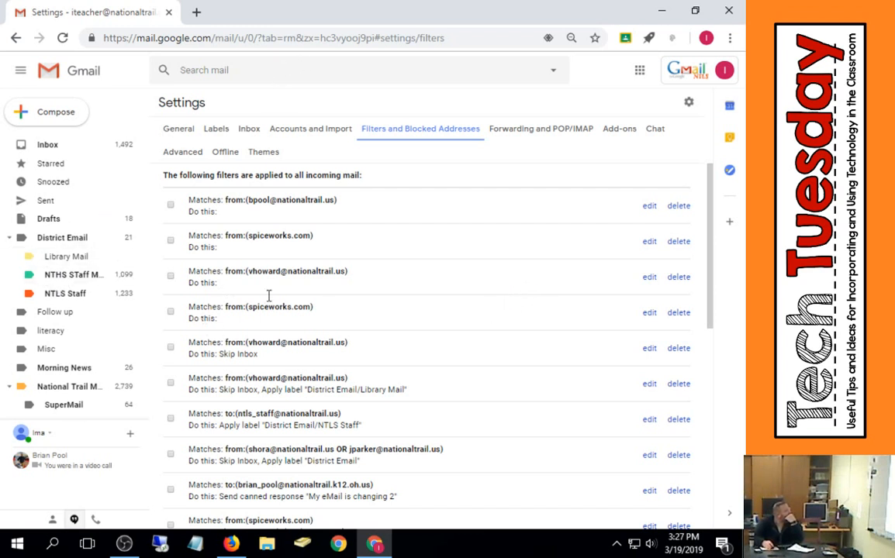
left_click(690, 104)
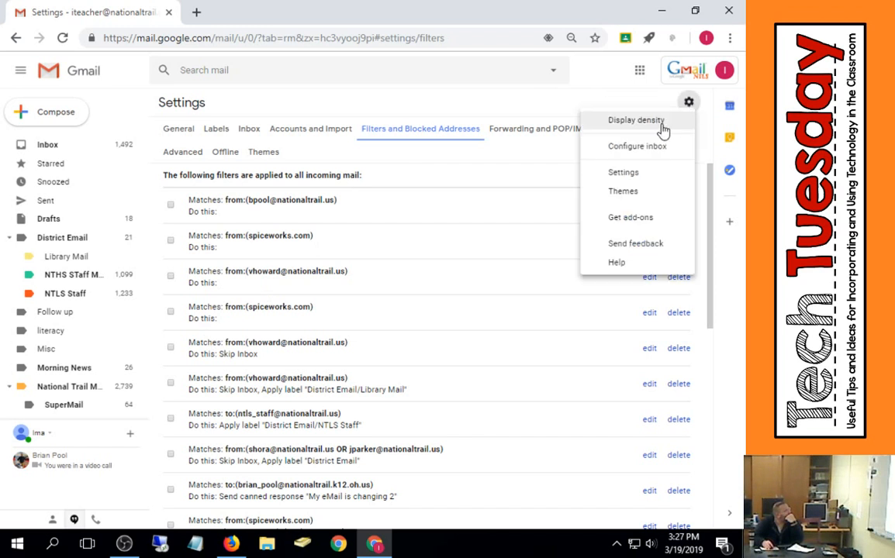
left_click(625, 178)
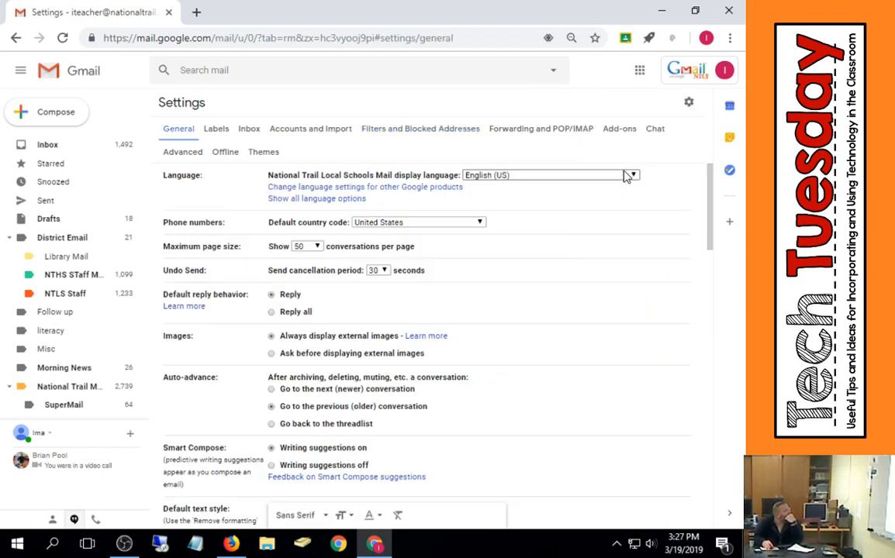
left_click(411, 133)
scroll(395, 233, "down", 10)
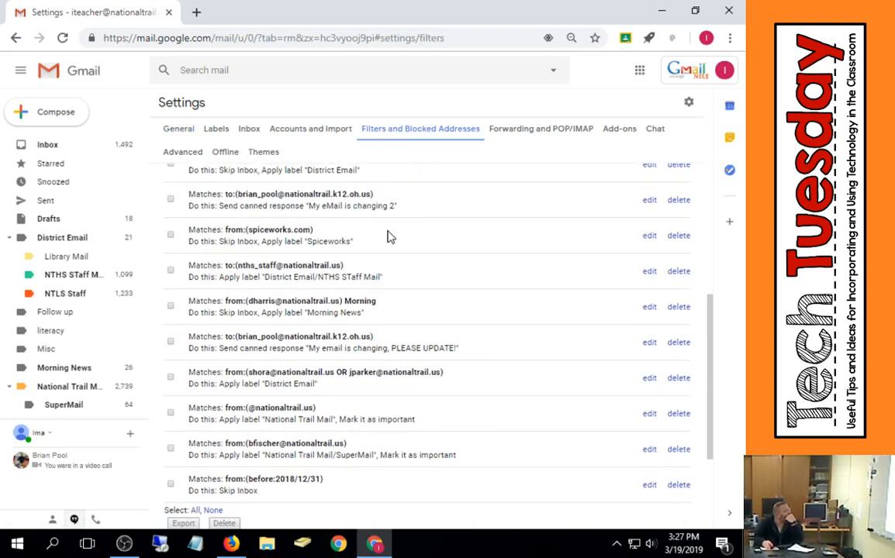
scroll(390, 237, "down", 2)
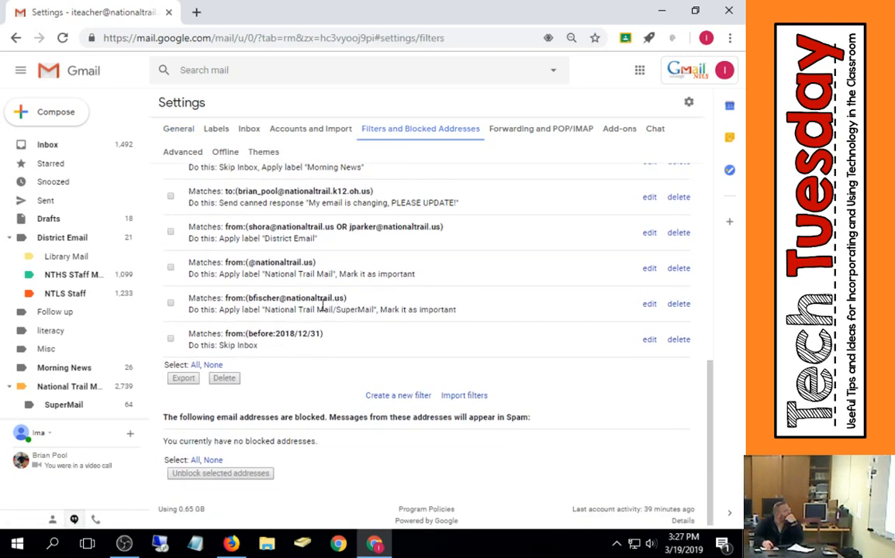
left_click(650, 342)
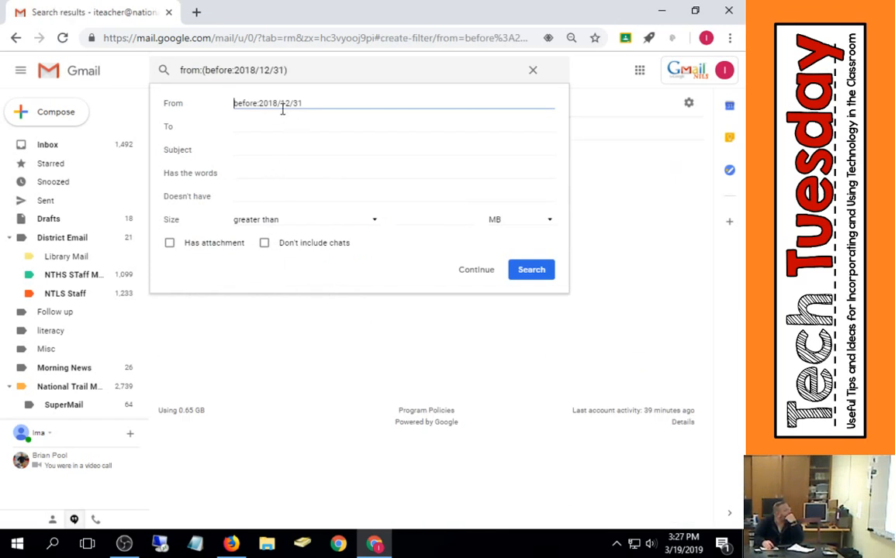
left_click(234, 104)
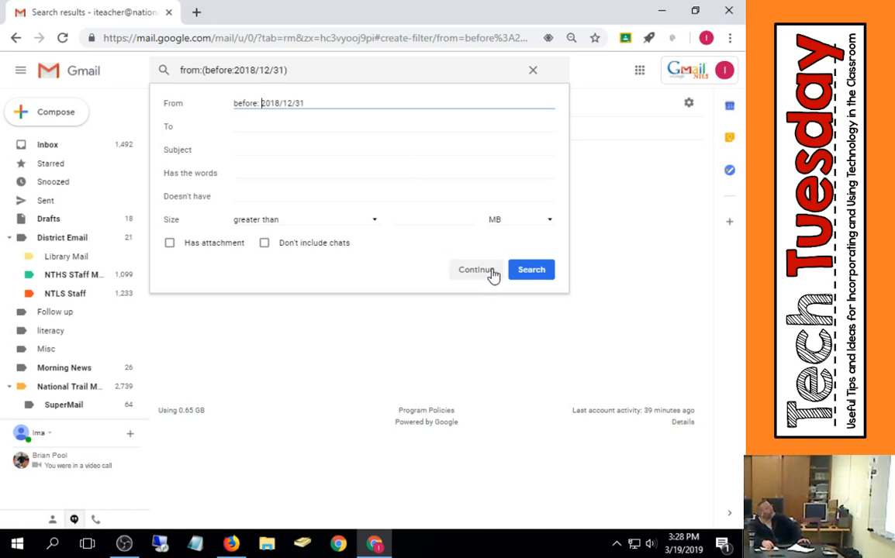
left_click(474, 270)
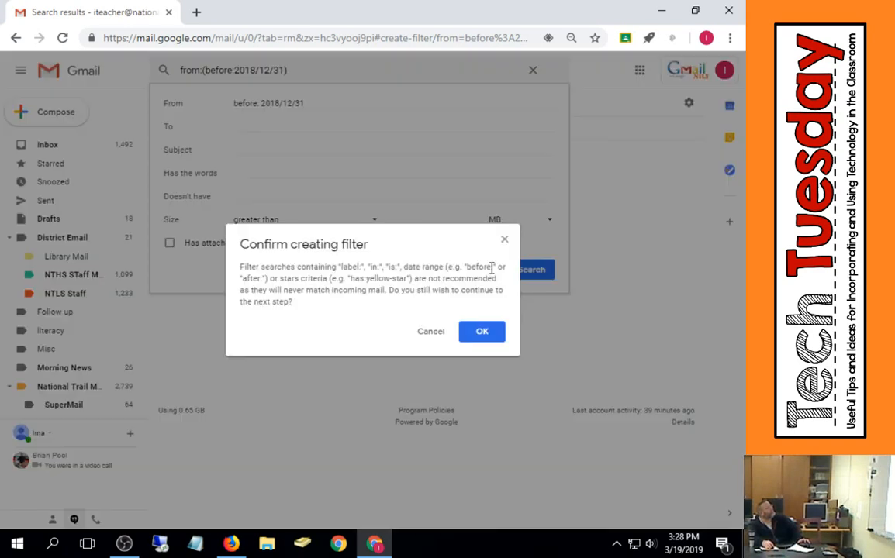
left_click(480, 335)
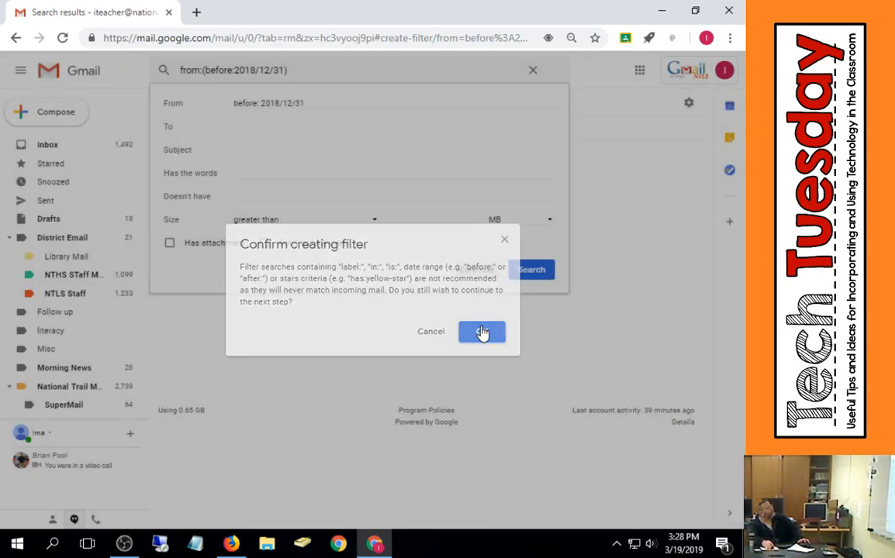
left_click(521, 391)
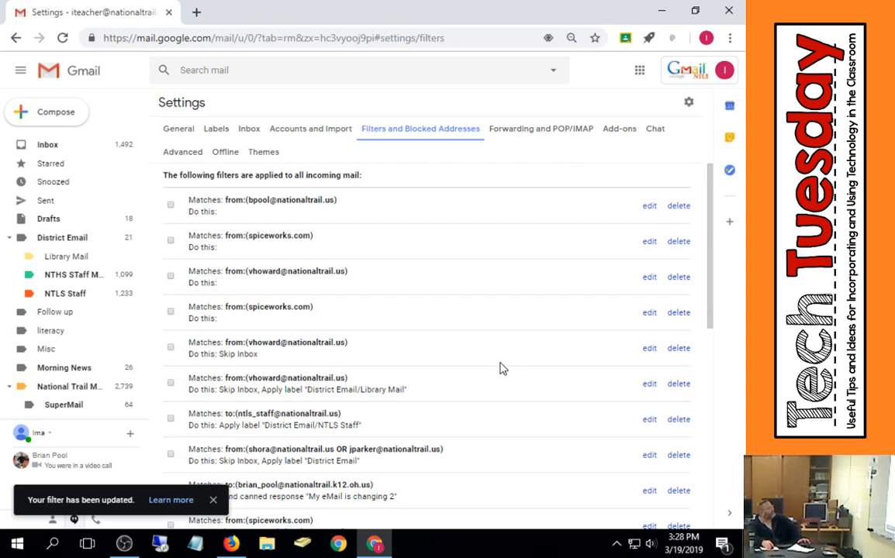
- Expand the full label list in the sidebar and browse through it
scroll(89, 337, "down", 1)
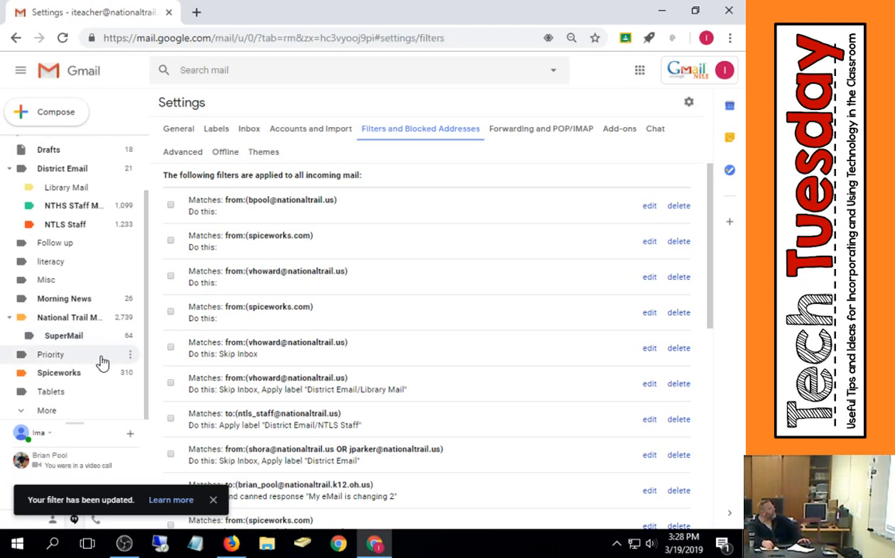
left_click(43, 412)
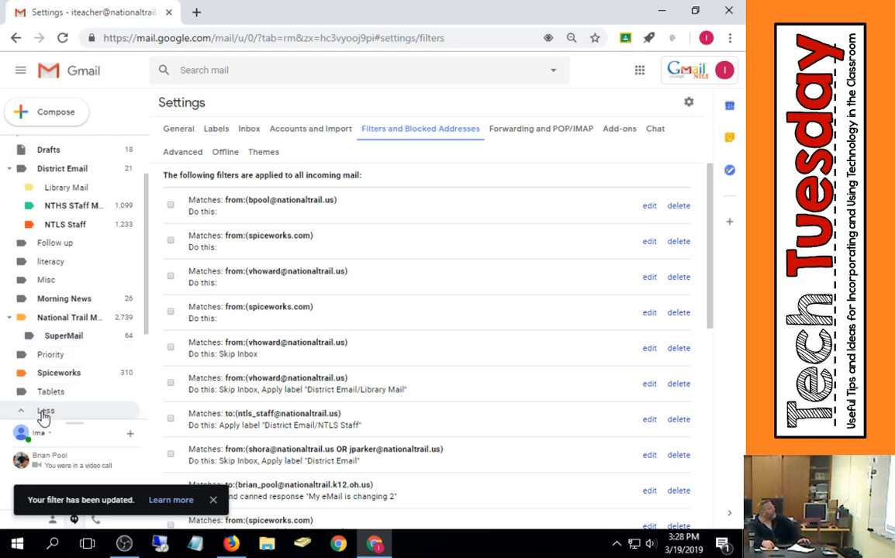
scroll(46, 404, "down", 4)
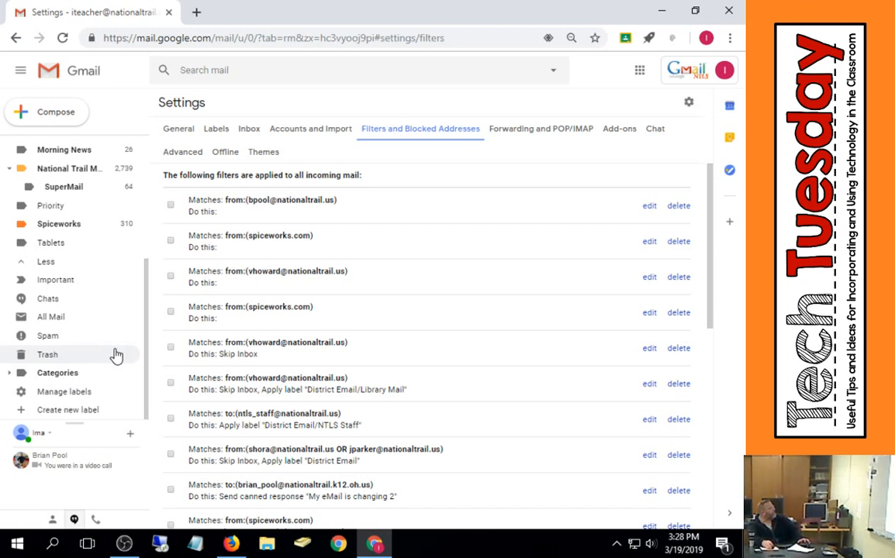
scroll(124, 378, "up", 4)
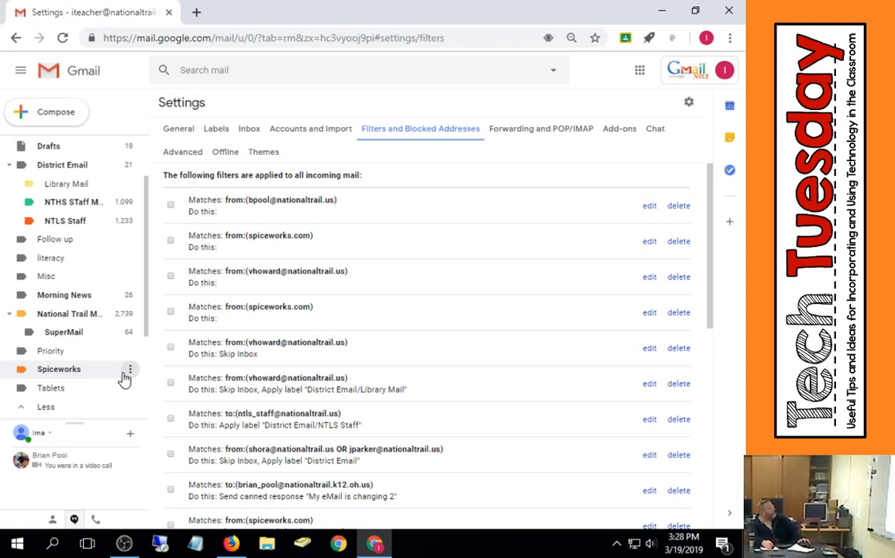
- Reopen the before: 2018/12/31 filter's criteria for review, then clear and close the search box
left_click(689, 102)
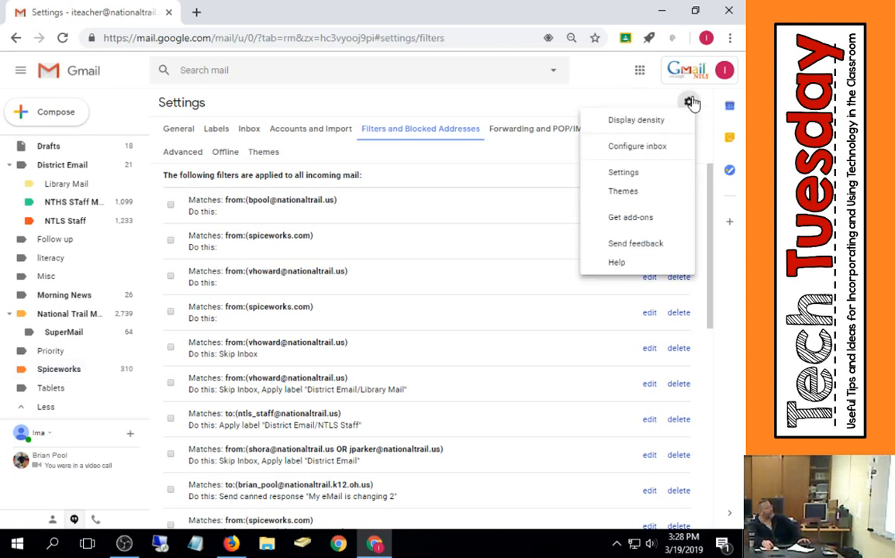
scroll(649, 295, "down", 10)
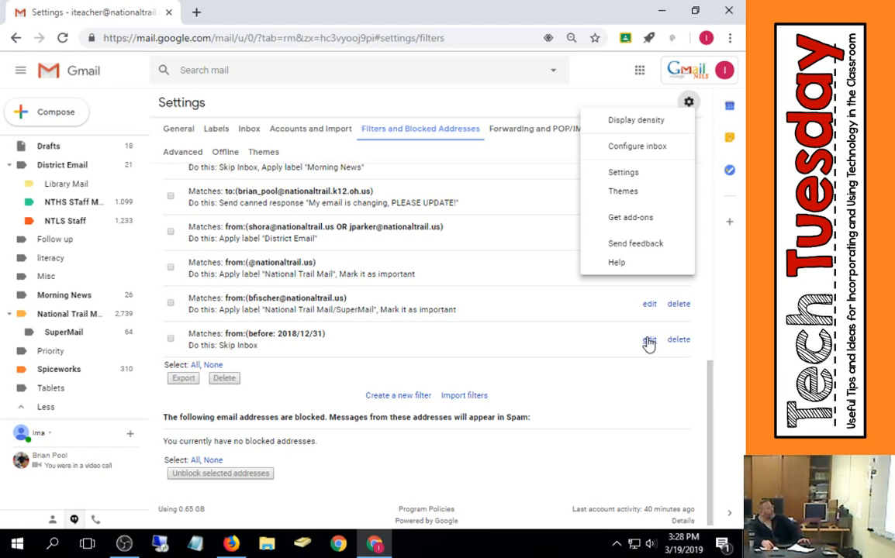
left_click(649, 342)
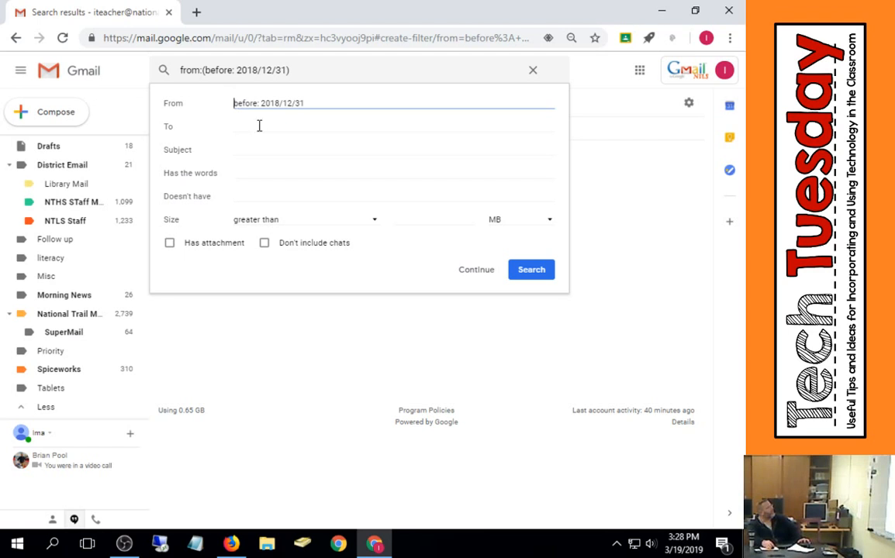
left_click(533, 69)
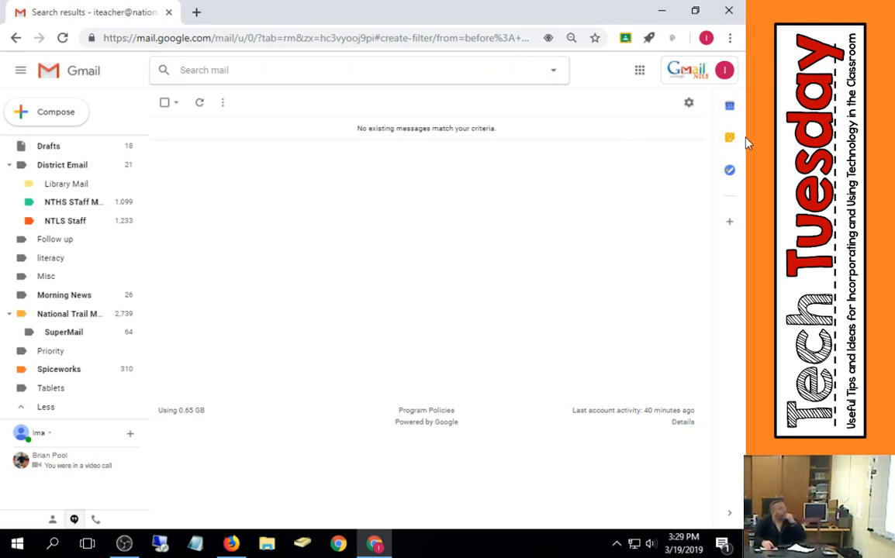
- Review the list of filters in the Filters and Blocked Addresses settings
left_click(694, 104)
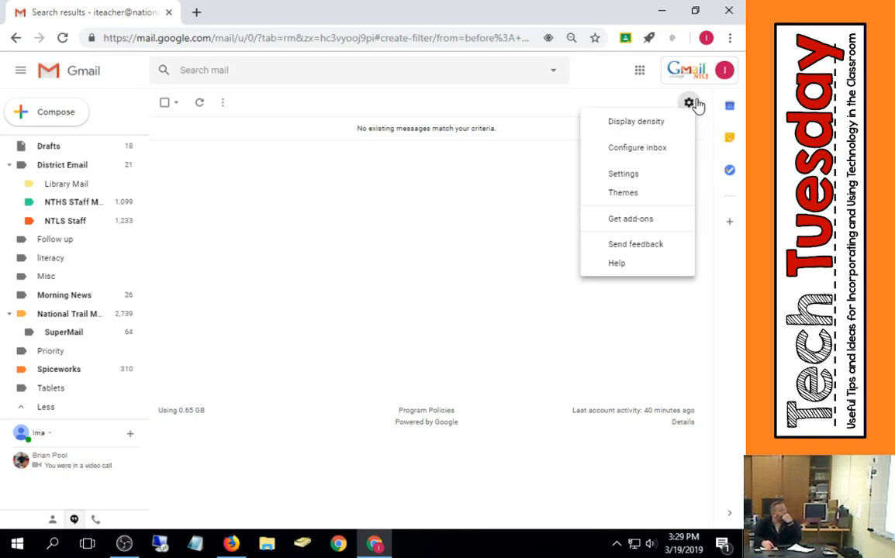
left_click(659, 178)
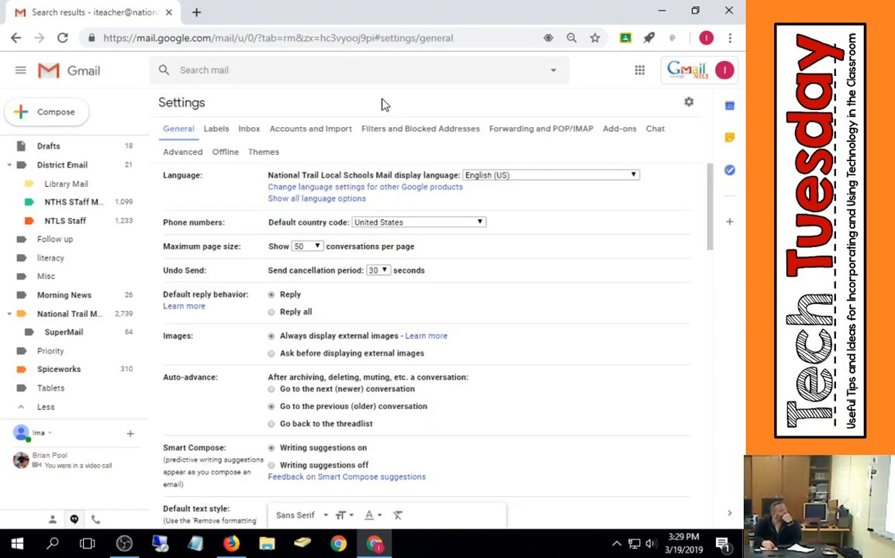
left_click(397, 132)
scroll(441, 209, "down", 10)
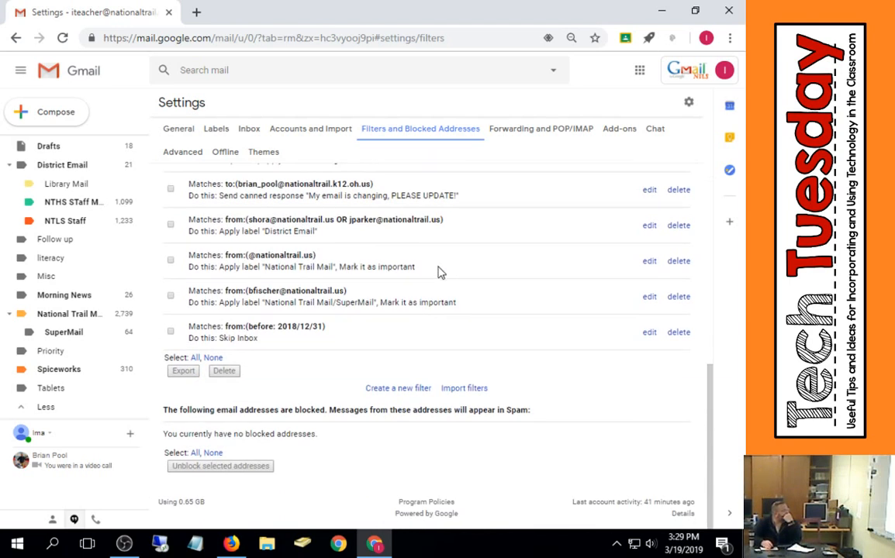
scroll(410, 250, "up", 10)
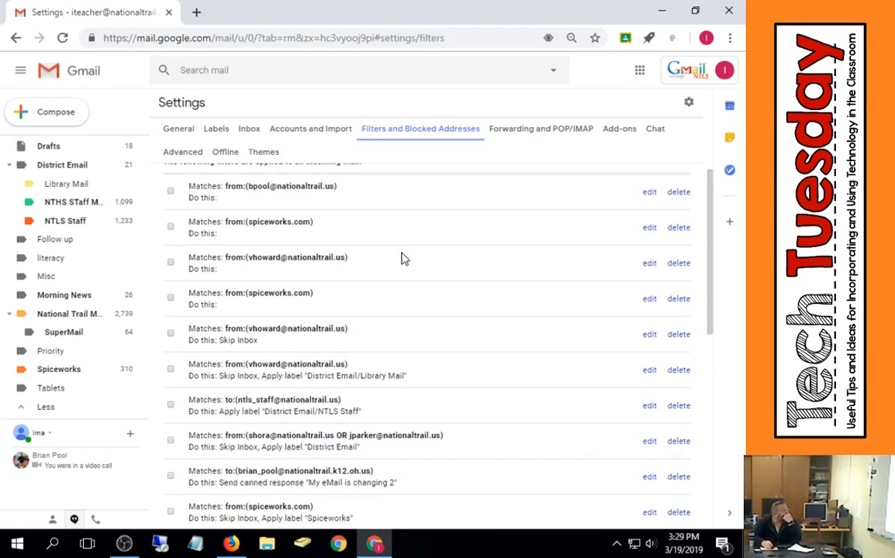
scroll(401, 260, "up", 1)
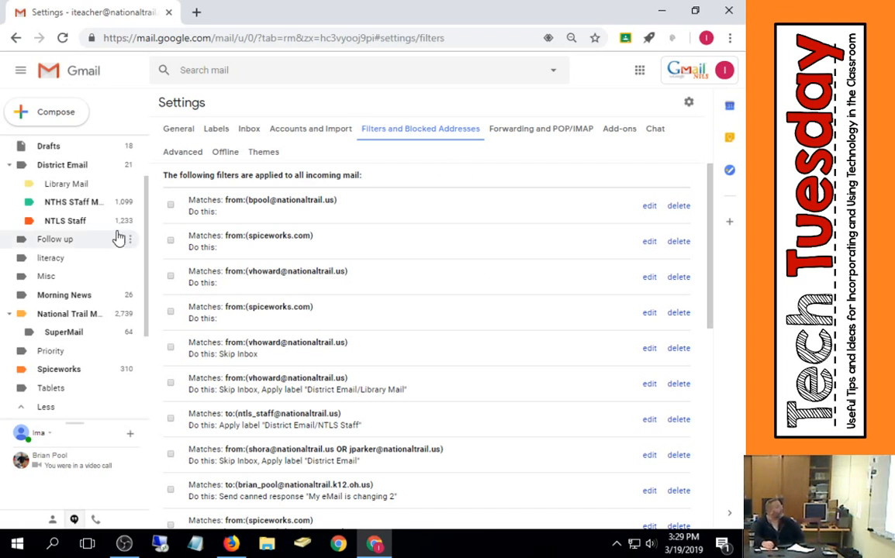
scroll(115, 236, "up", 2)
- Return to the inbox and view the snooze options for the starred Student Meeting message
left_click(76, 145)
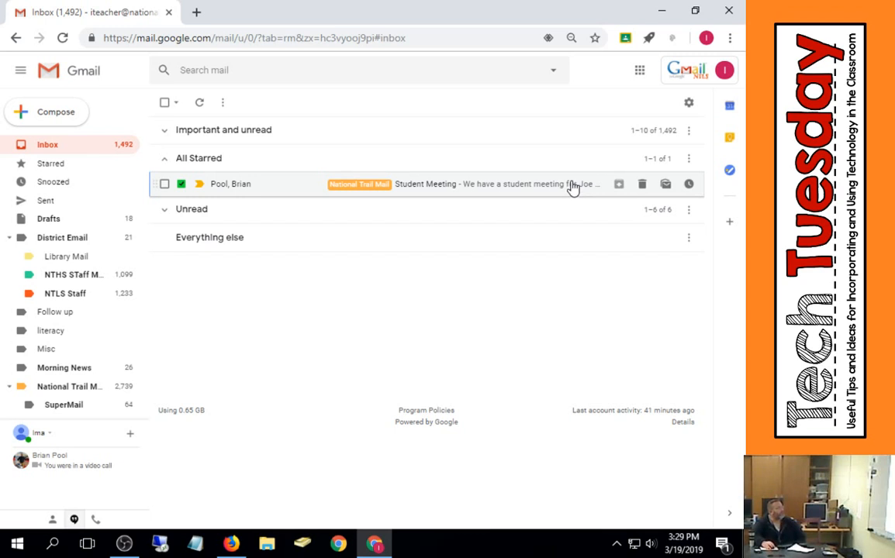
left_click(687, 187)
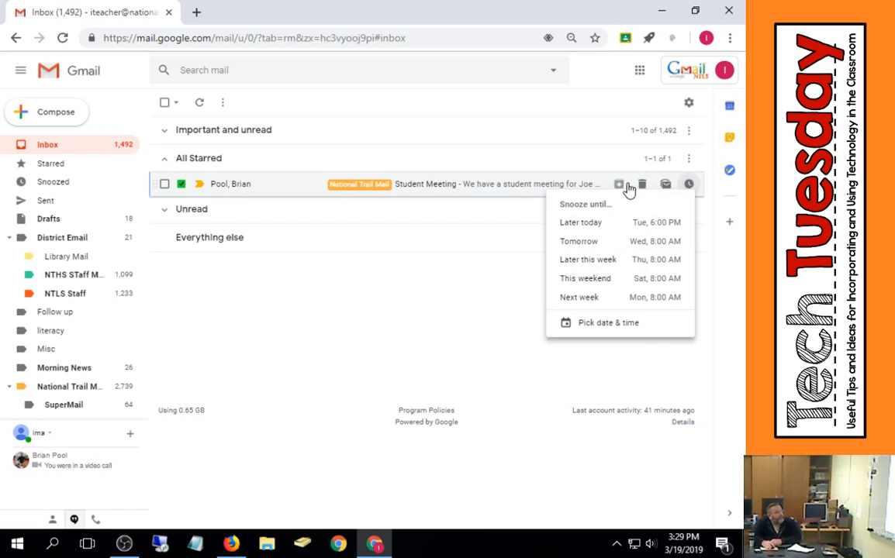
left_click(508, 289)
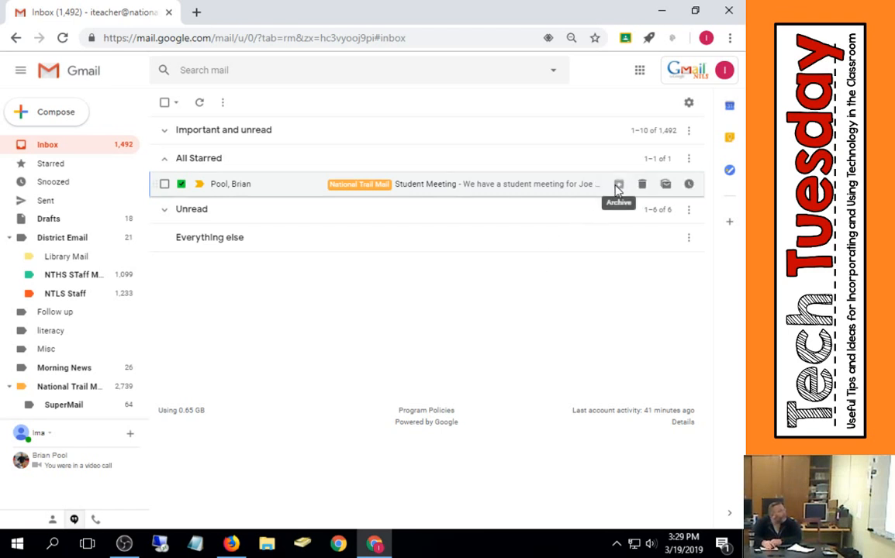
- Open the Student Meeting message and browse its more-actions and Move to menus
left_click(562, 187)
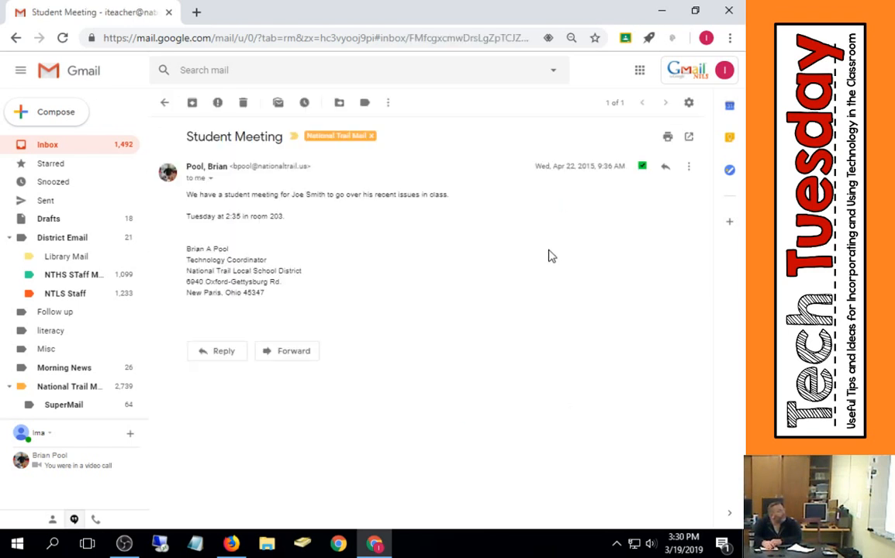
left_click(400, 107)
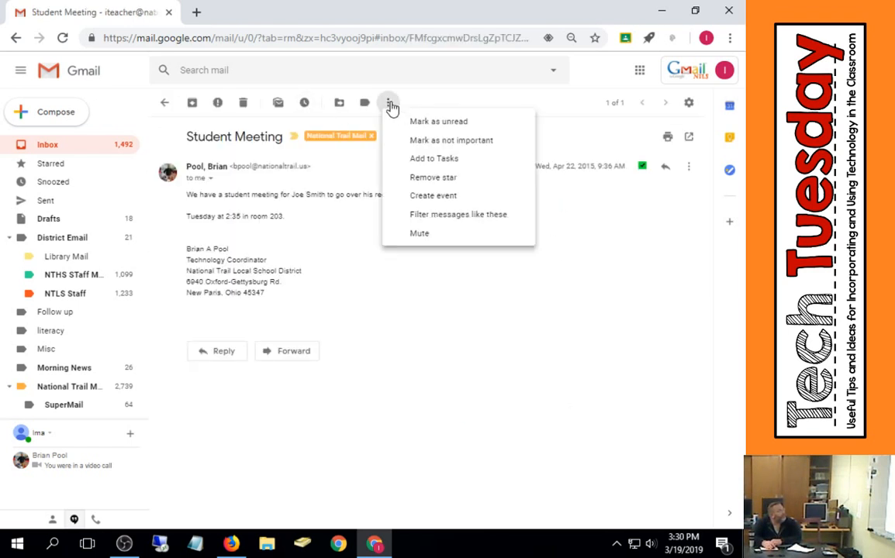
left_click(339, 104)
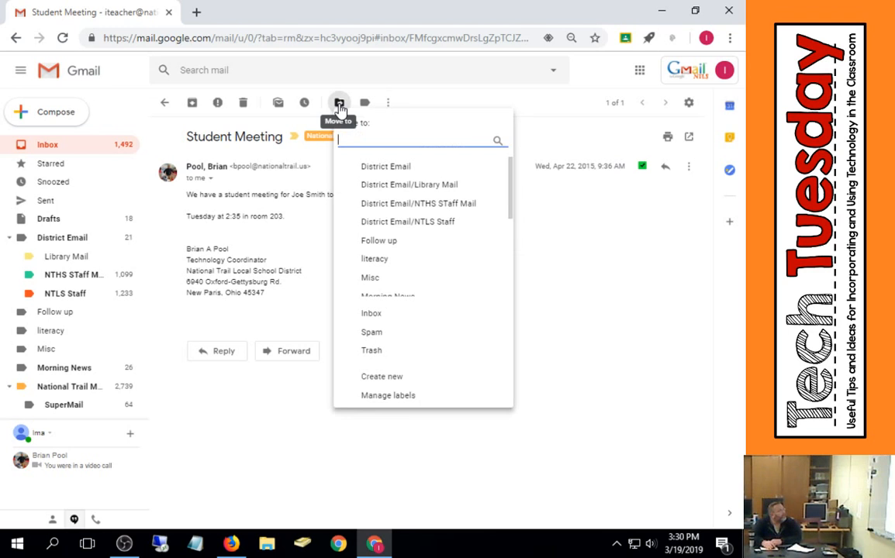
left_click(465, 100)
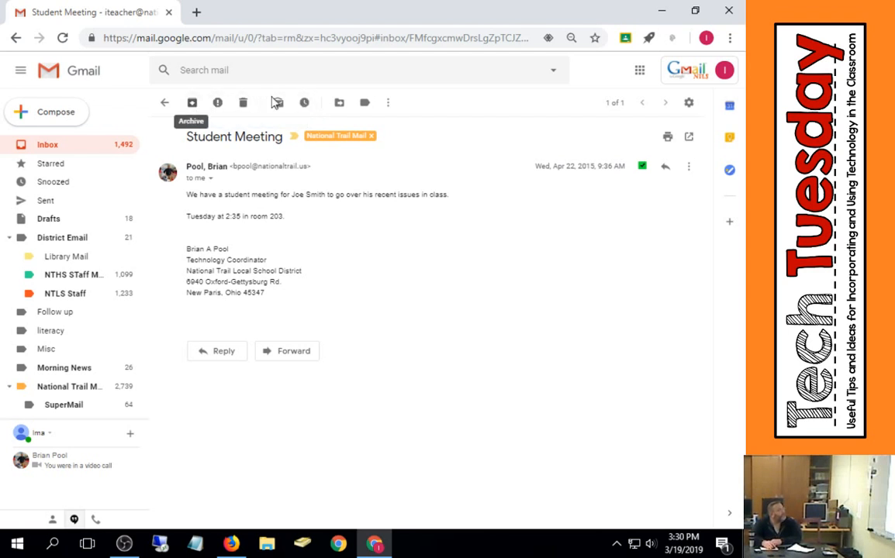
- Translate the Student Meeting message from its message options
left_click(690, 167)
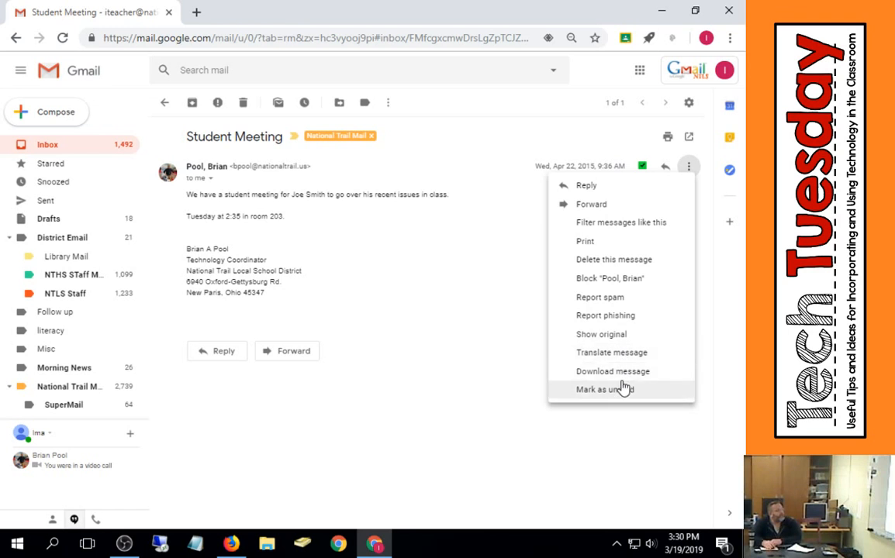
left_click(534, 444)
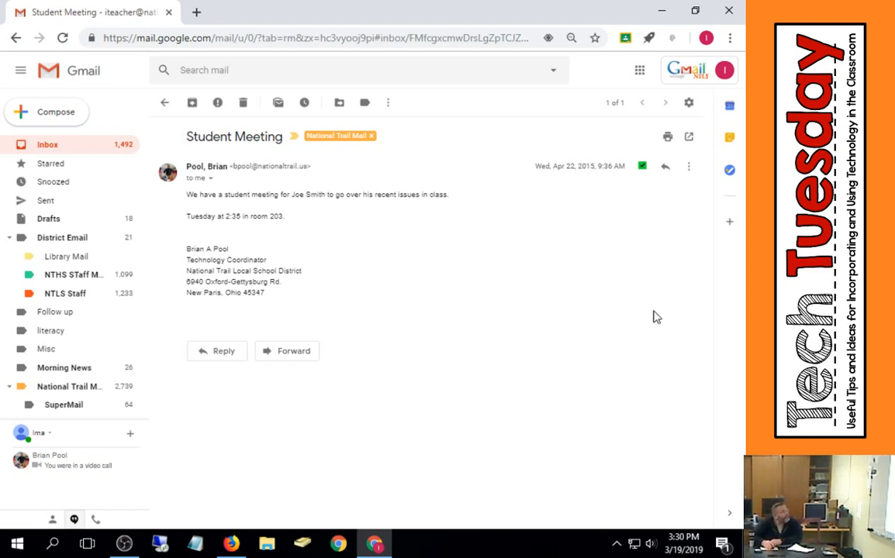
left_click(690, 167)
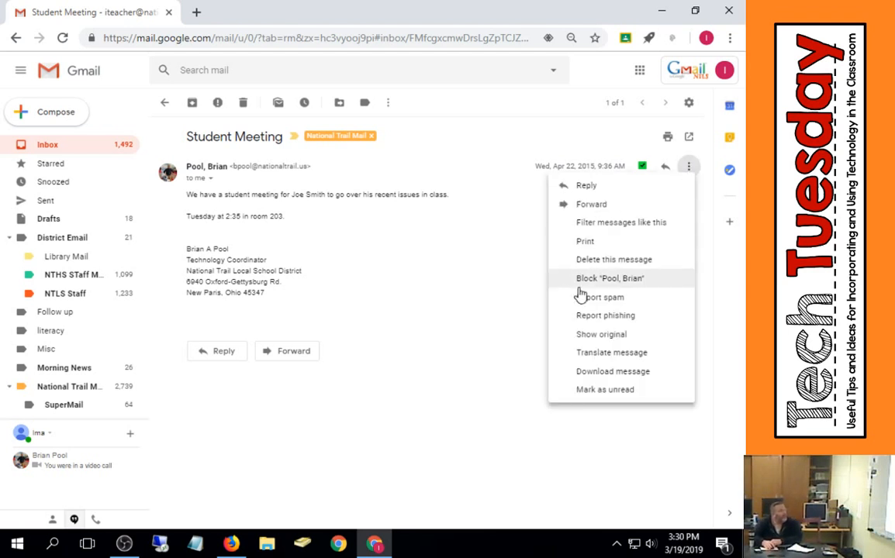
left_click(620, 355)
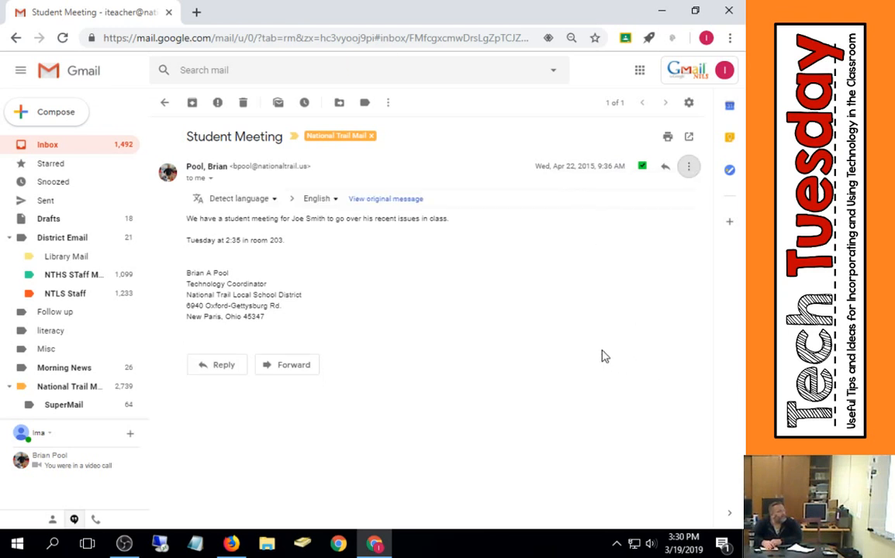
- Set the translation language to German
left_click(338, 200)
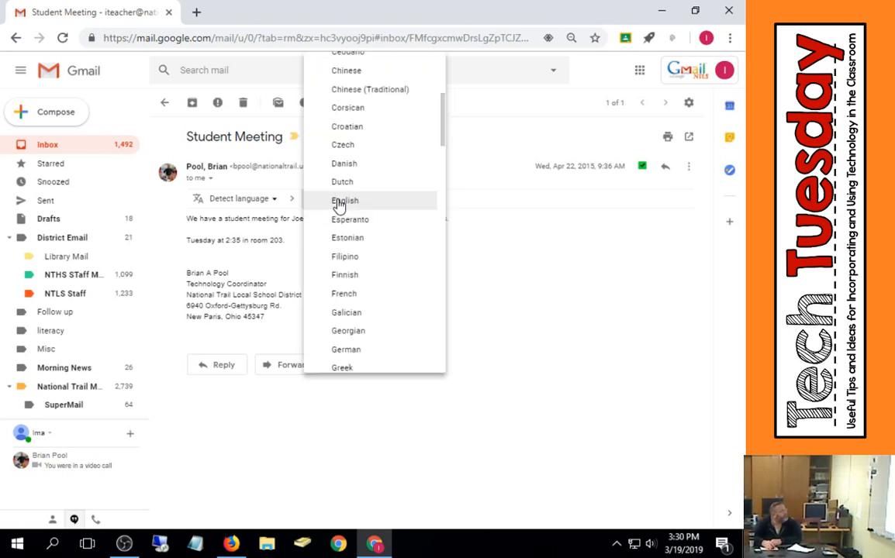
scroll(365, 320, "down", 1)
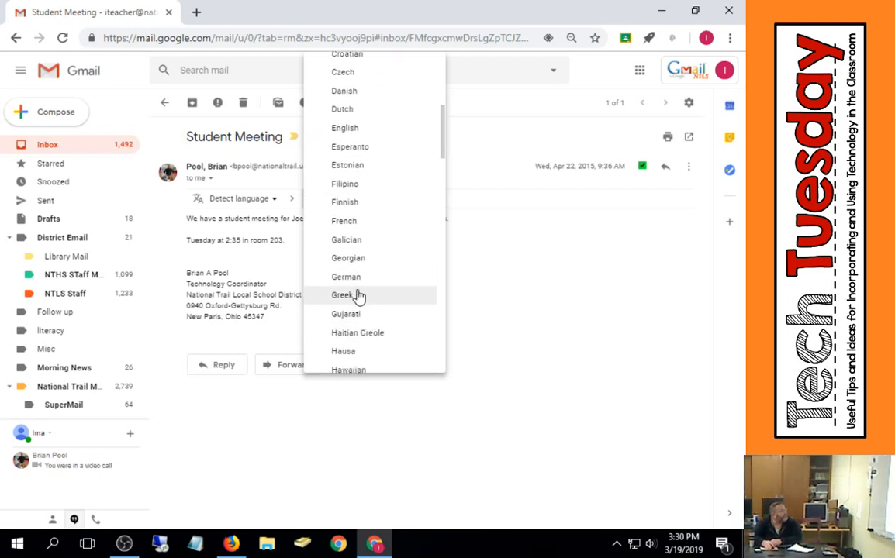
left_click(364, 279)
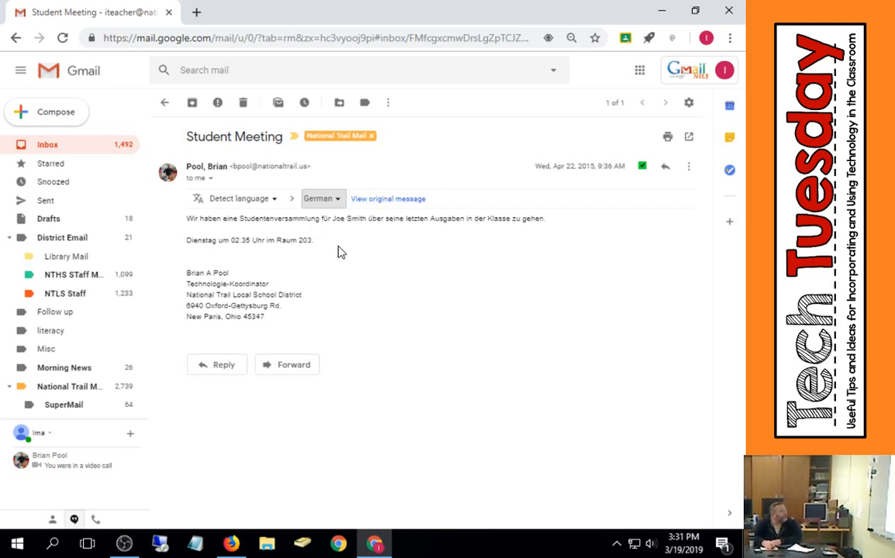
- Switch the message back to the original text and return to the inbox
left_click(341, 200)
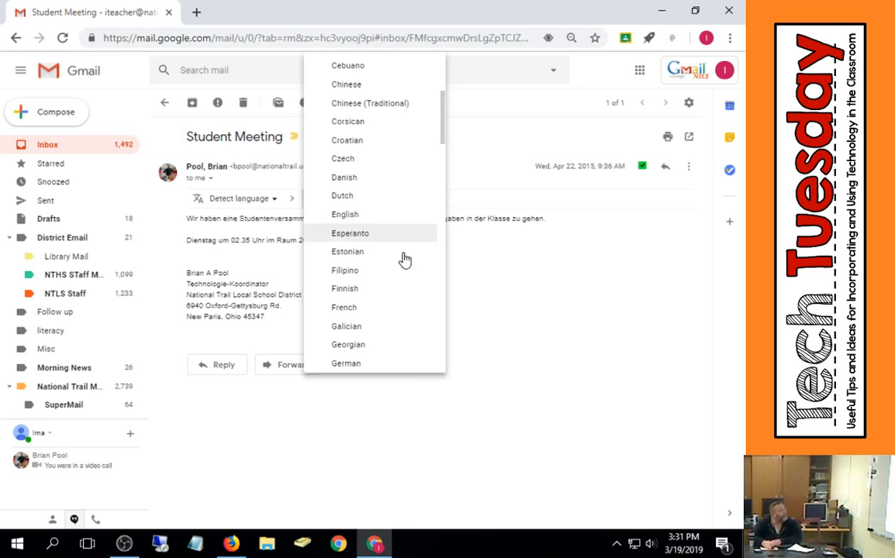
left_click_drag(464, 307, 459, 295)
left_click(403, 191)
left_click(403, 199)
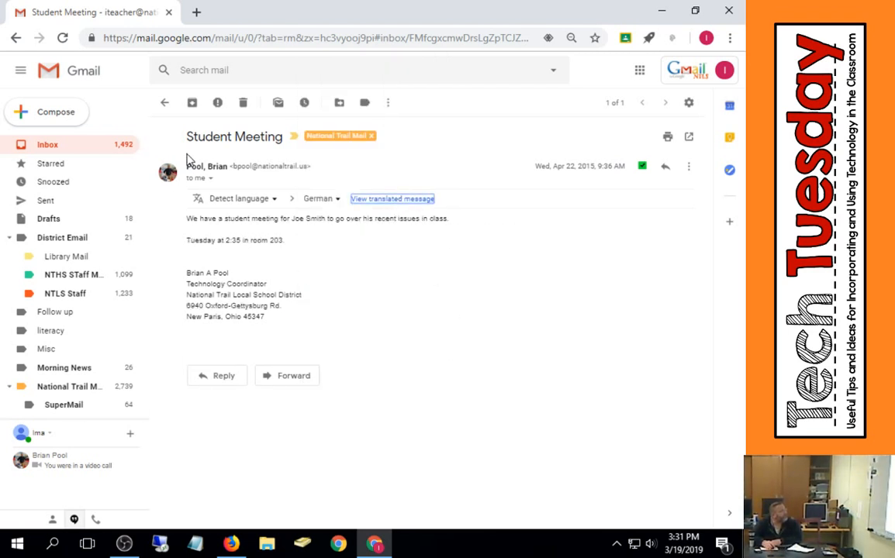
left_click(166, 102)
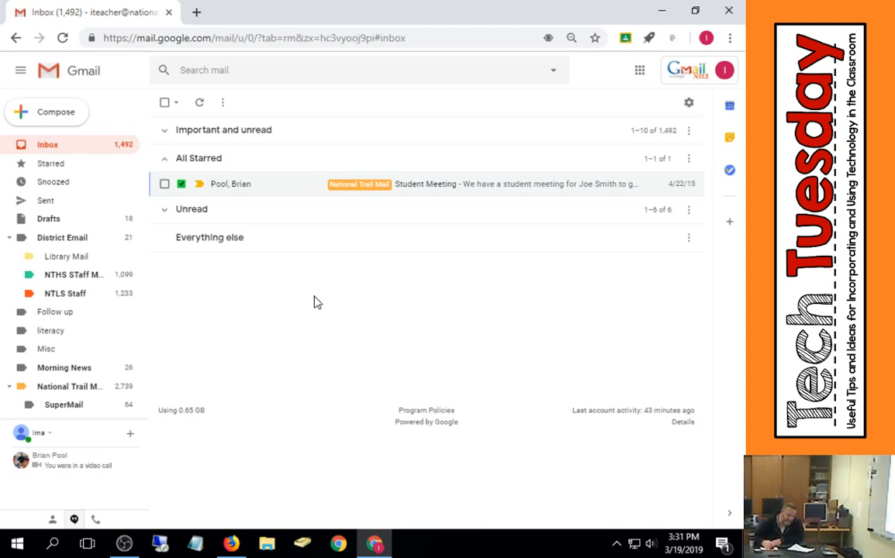
left_click(688, 107)
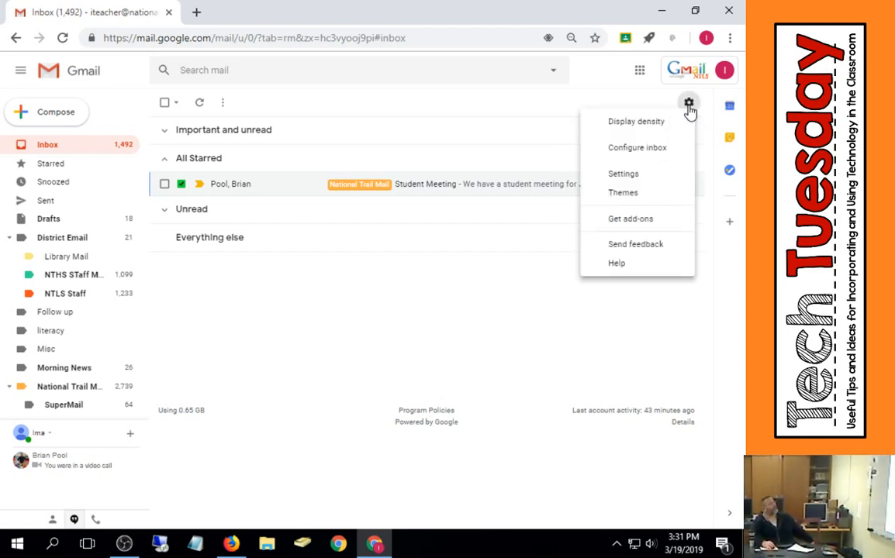
left_click(635, 176)
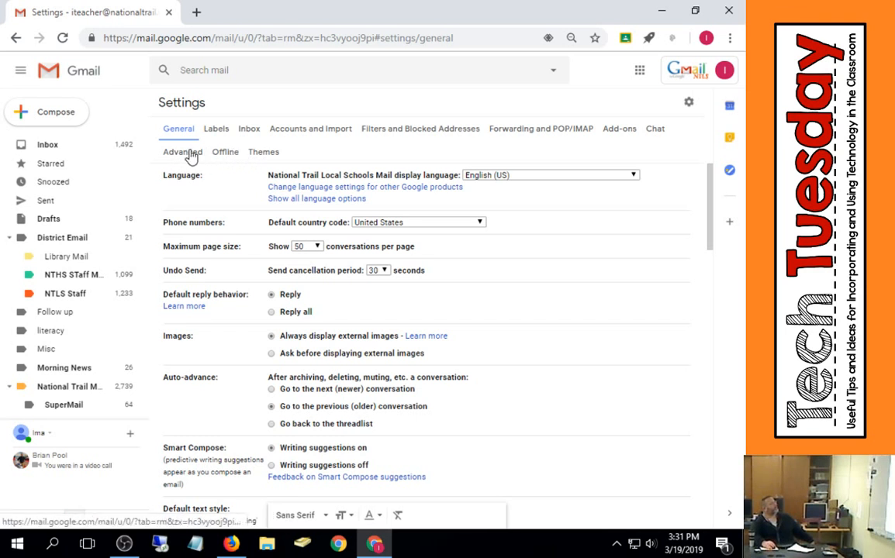
left_click(68, 148)
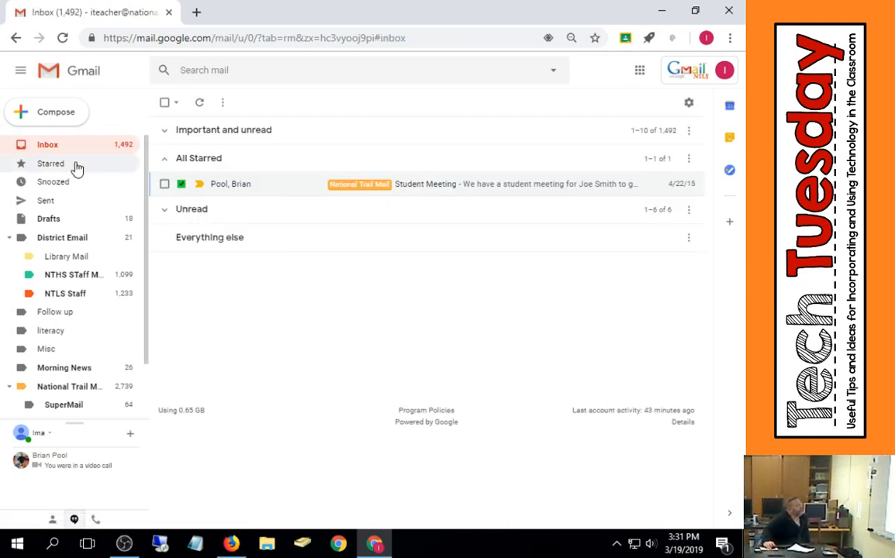
- Expand the Important and unread section of the inbox and scroll through its messages
left_click(165, 132)
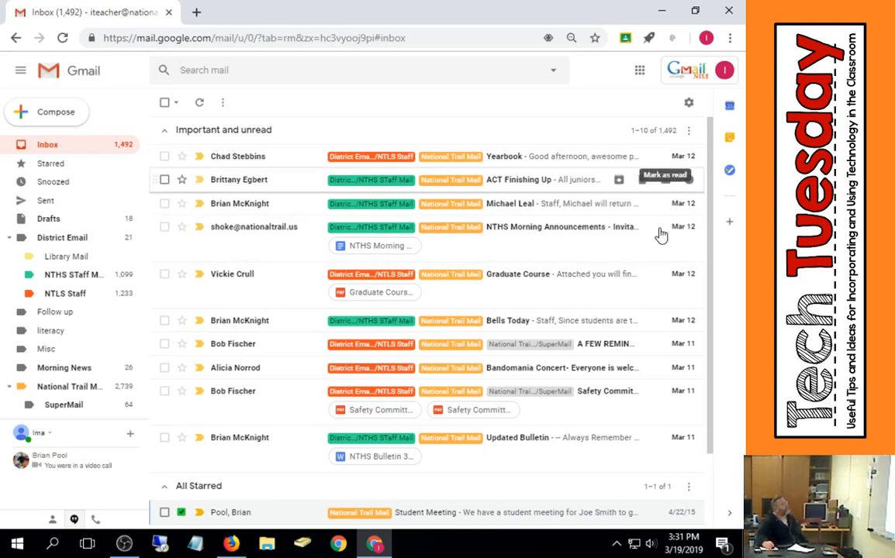
scroll(661, 235, "down", 2)
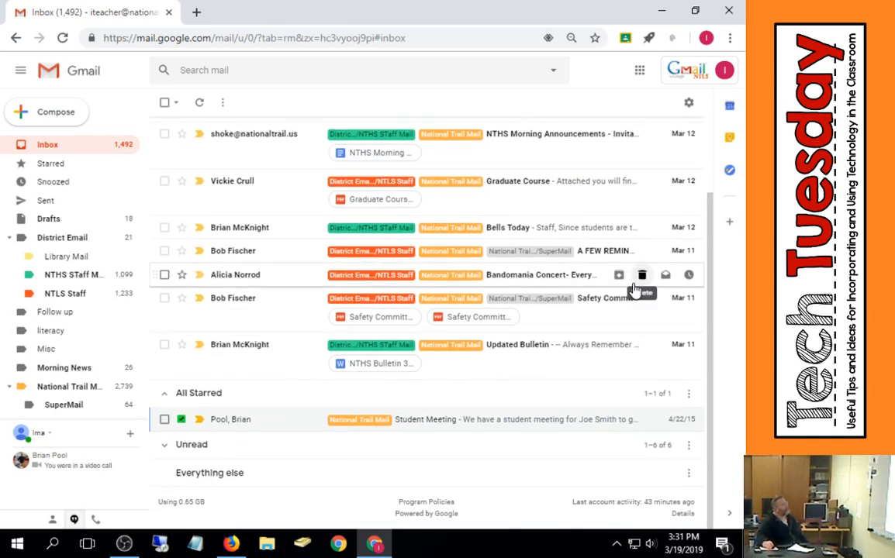
scroll(634, 289, "up", 2)
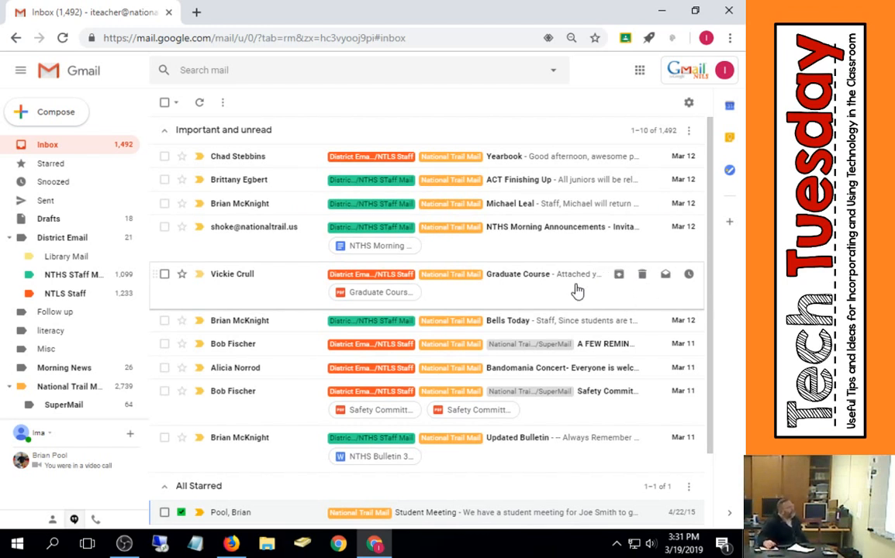
scroll(528, 274, "down", 1)
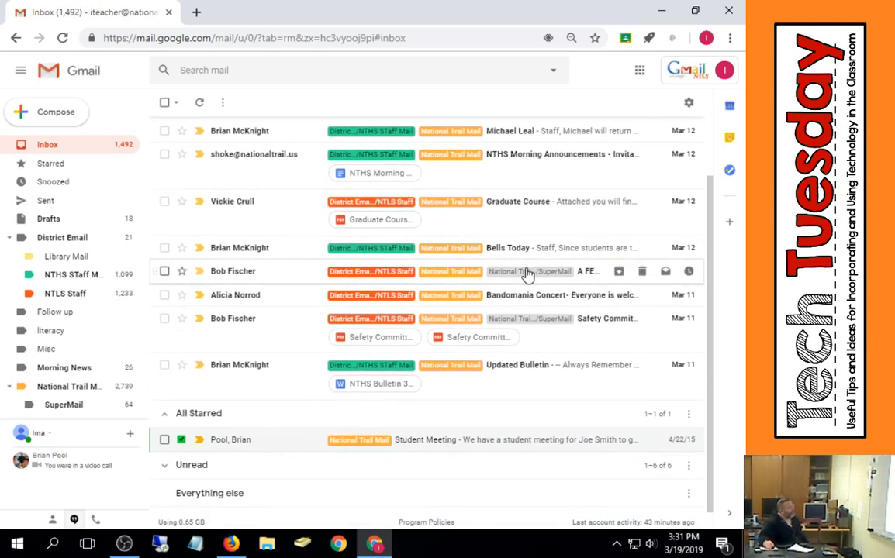
- Open the NTLS Staff and NTHS STaff Mail labels to view their messages
left_click(78, 295)
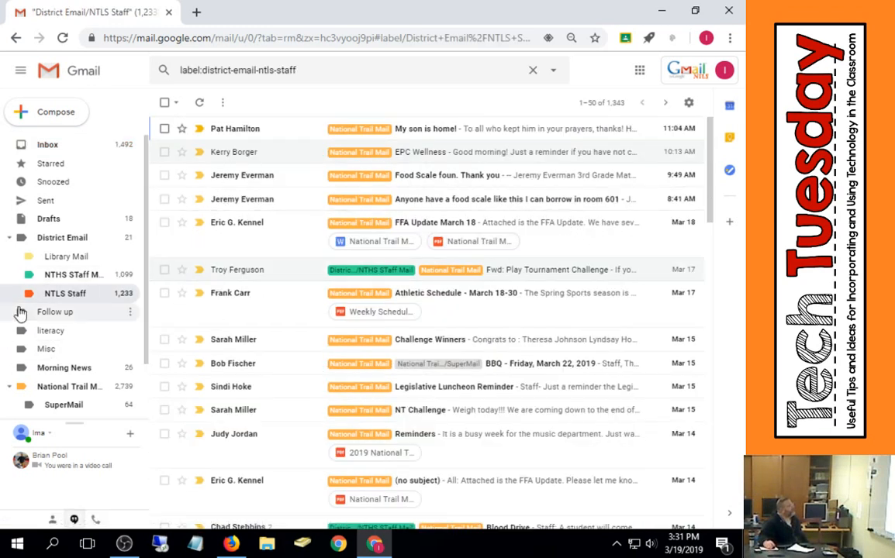
left_click(61, 278)
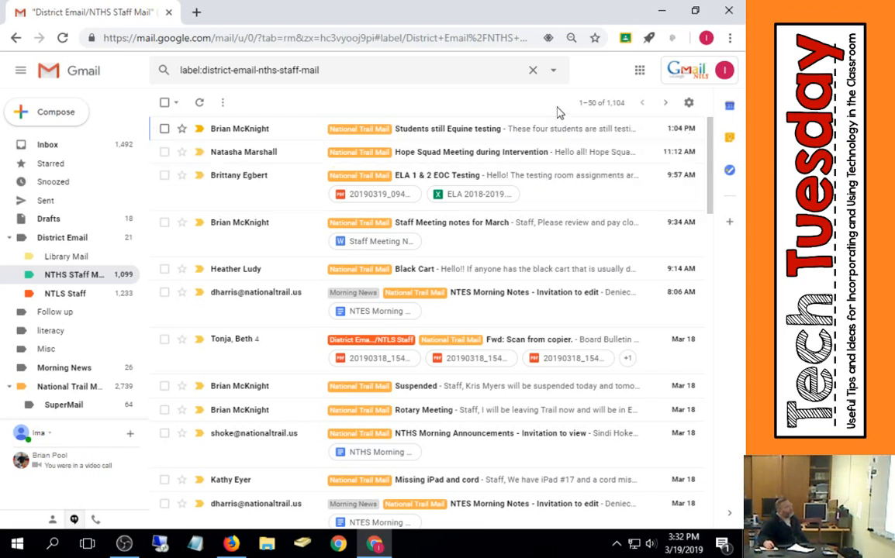
- Try to change the before 2018/12/31 filter's From criterion to label:inbox
left_click(689, 102)
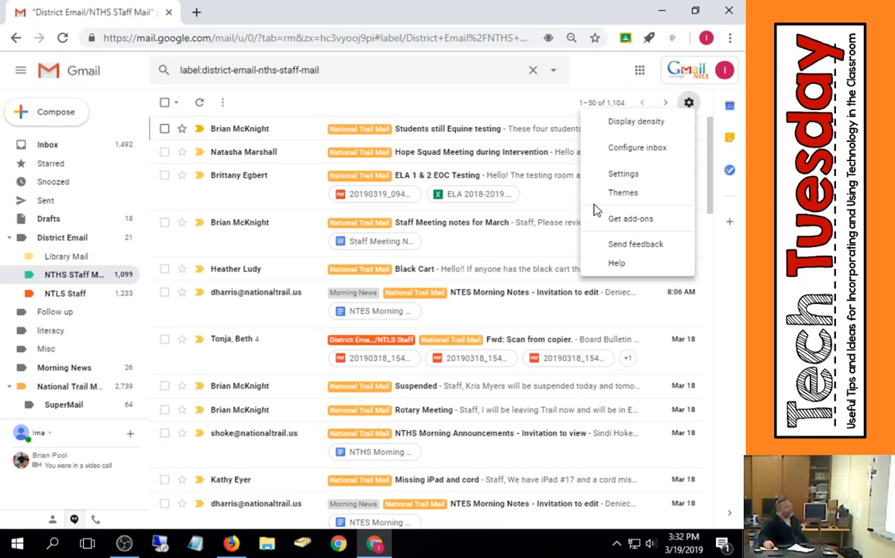
left_click(622, 174)
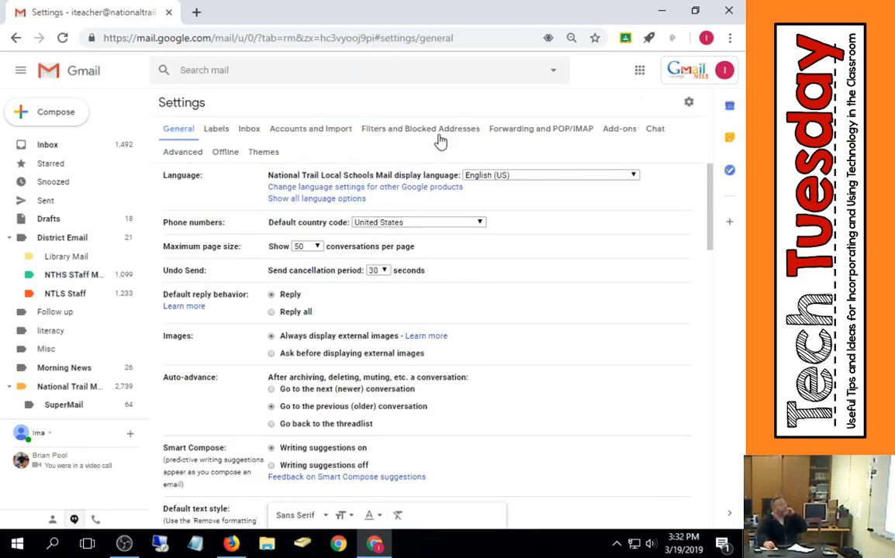
left_click(461, 129)
scroll(356, 504, "down", 10)
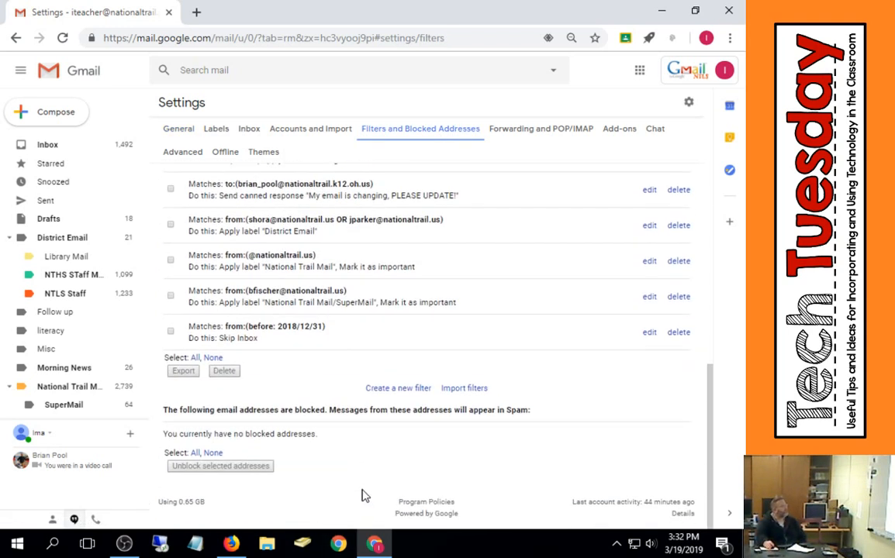
left_click(649, 333)
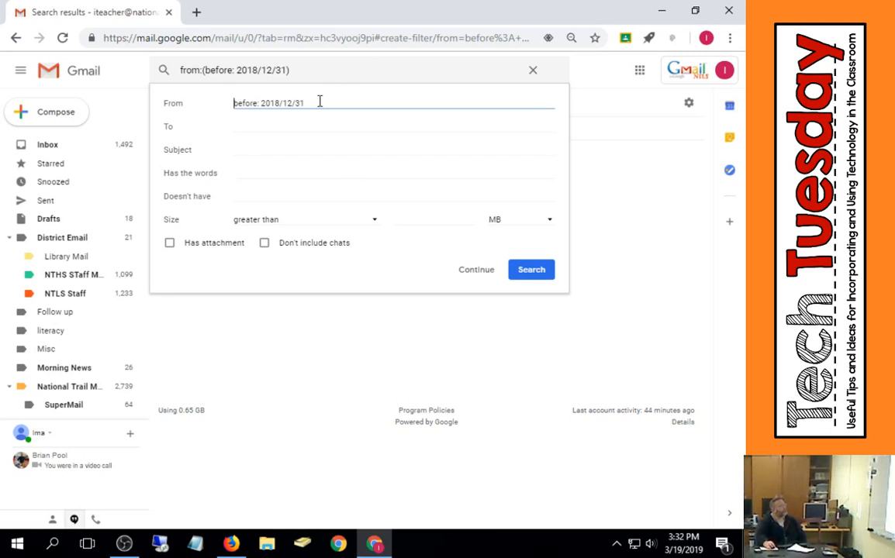
left_click_drag(333, 104, 169, 124)
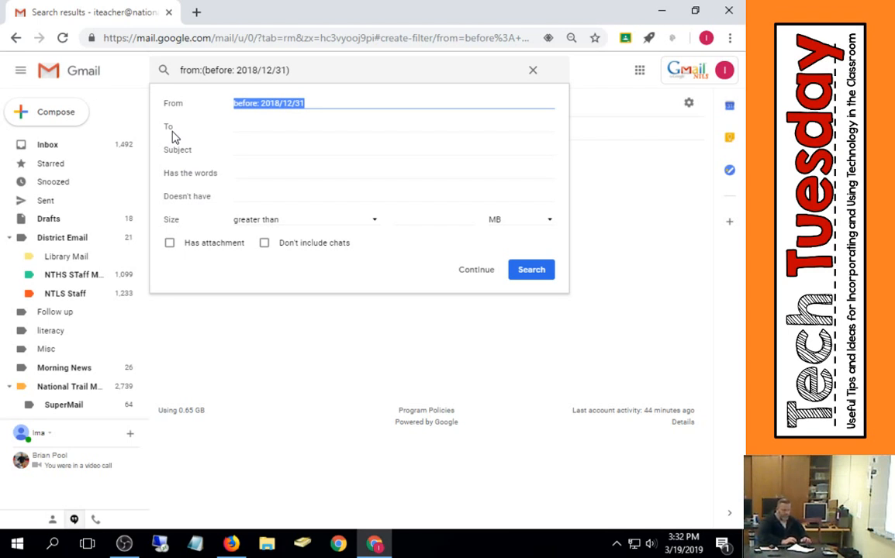
type("label")
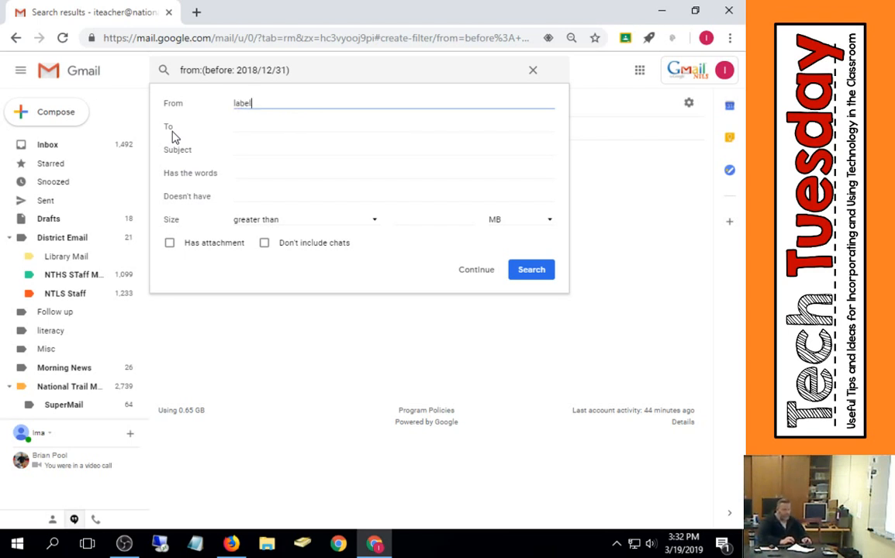
type(":in")
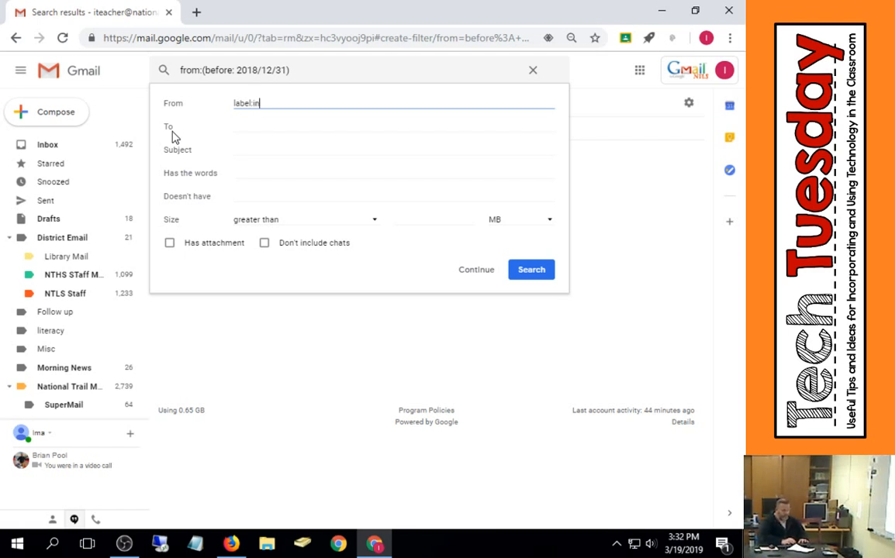
type("box")
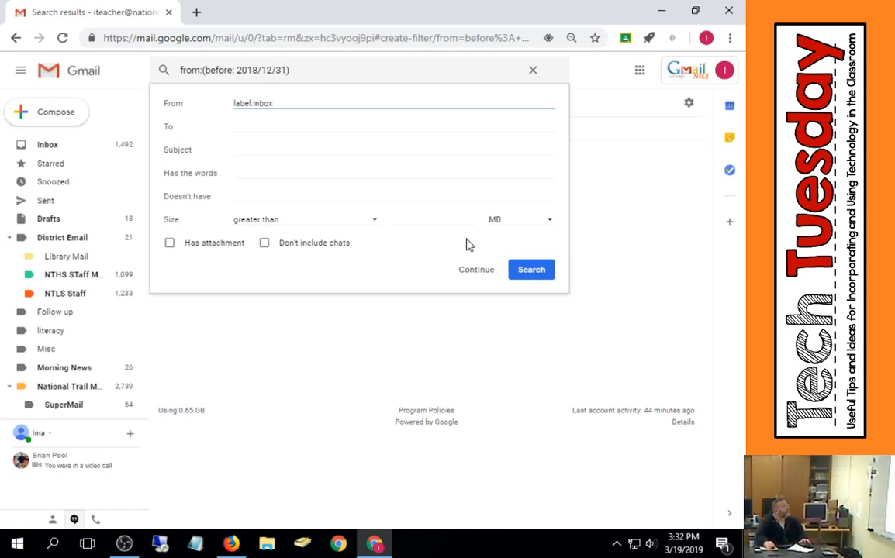
left_click(454, 269)
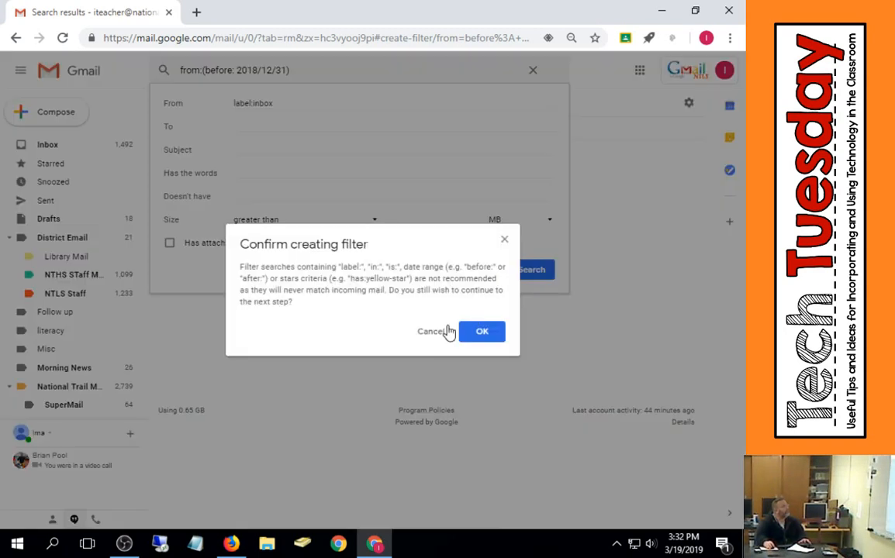
left_click(492, 336)
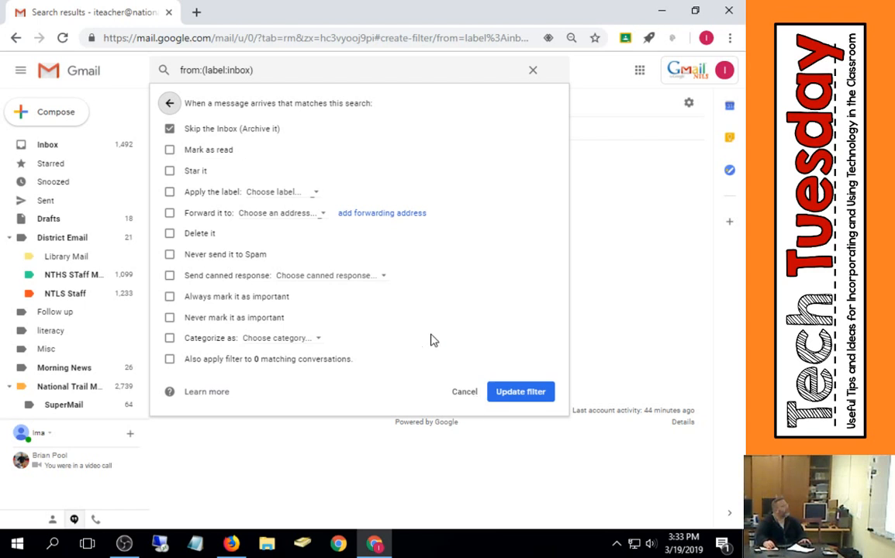
left_click(533, 71)
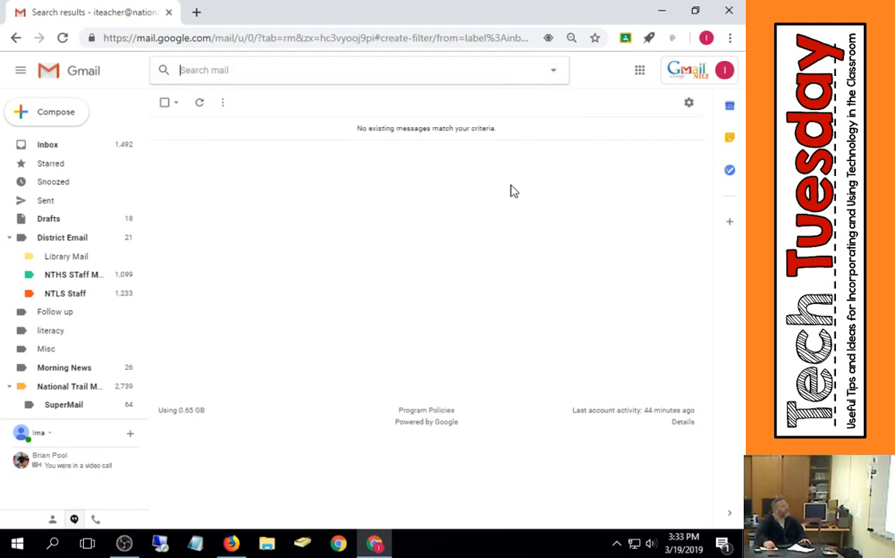
- Delete the filter that skips the inbox for mail matching before 2018/12/31
left_click(689, 103)
left_click(637, 174)
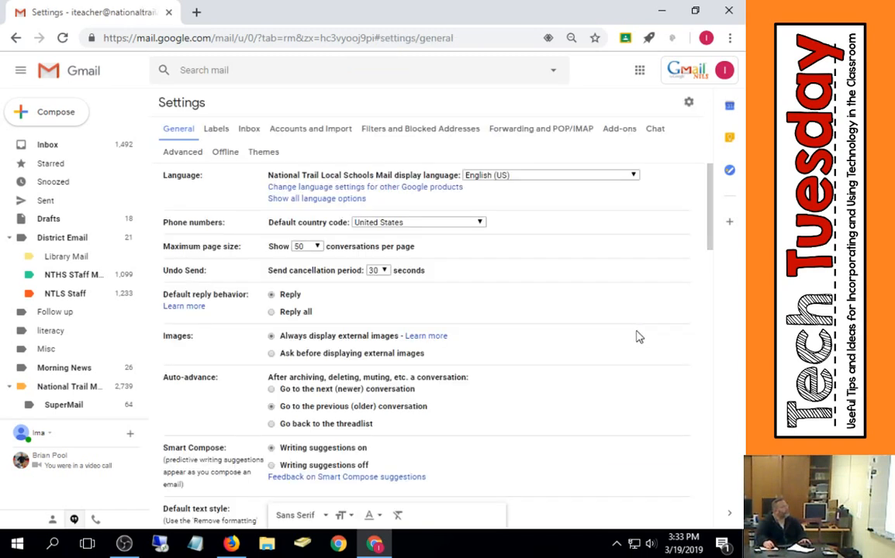
left_click(428, 130)
scroll(665, 485, "down", 3)
scroll(664, 485, "down", 3)
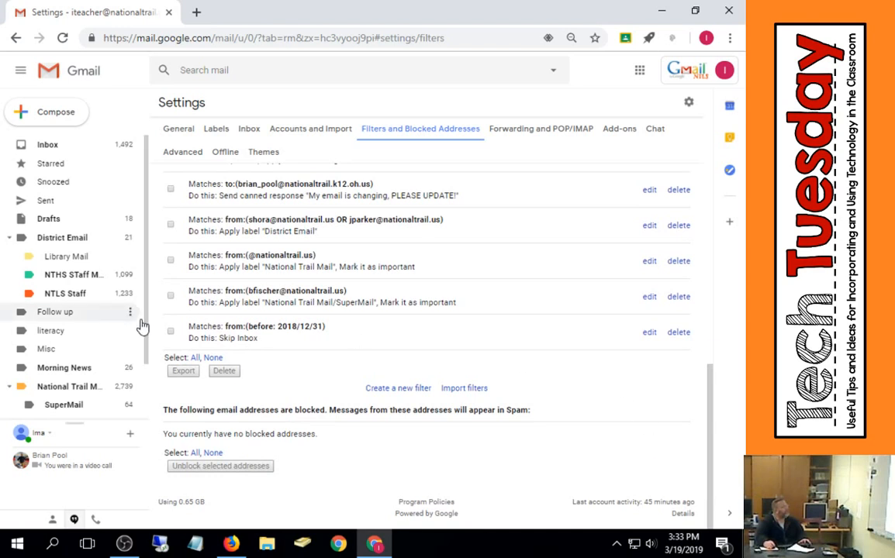
left_click(686, 336)
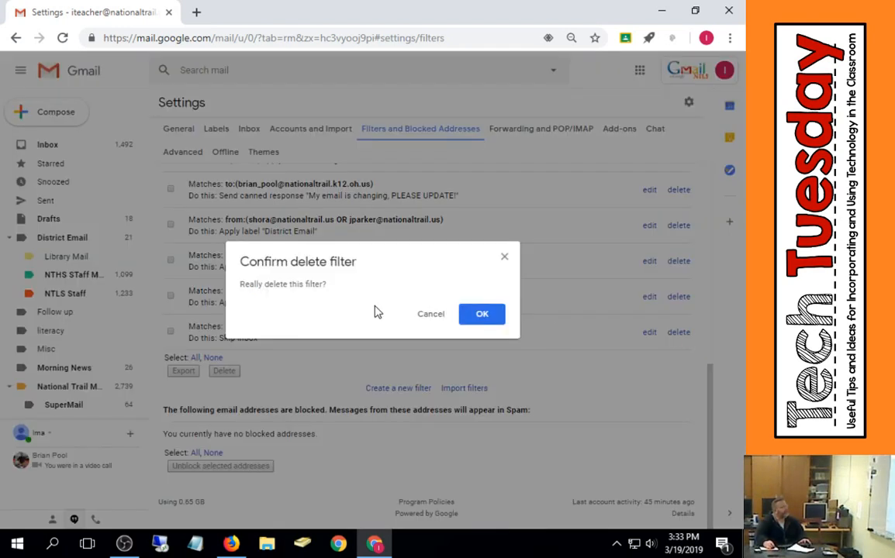
left_click(467, 323)
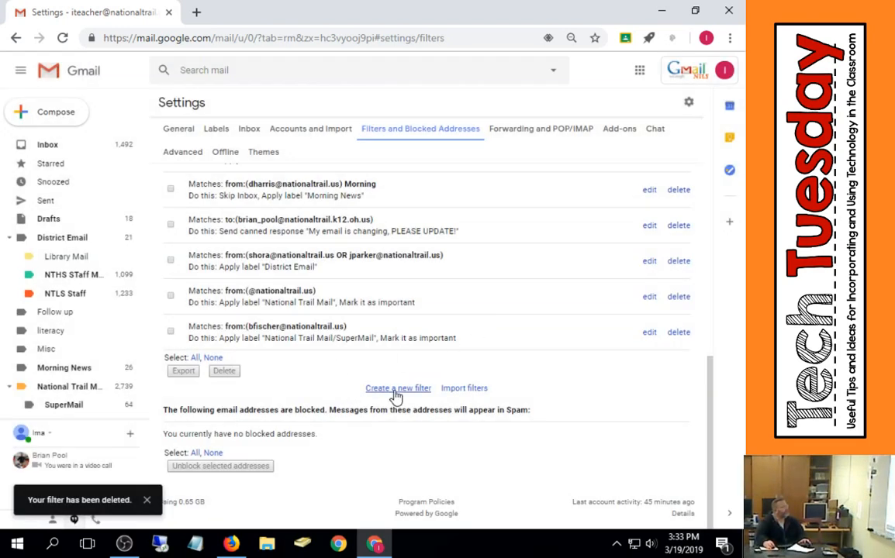
- Start a new filter with label:inbox as the From criterion and continue past the confirmation
left_click(397, 390)
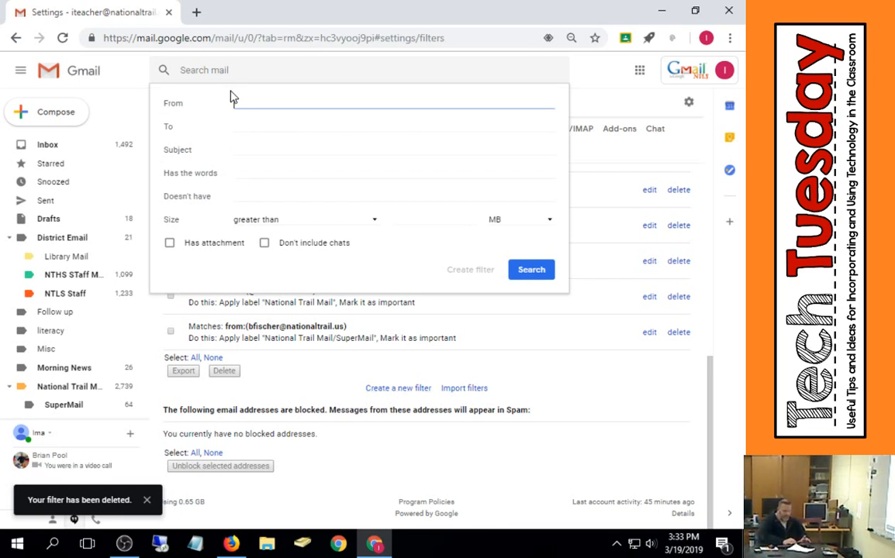
type("labe")
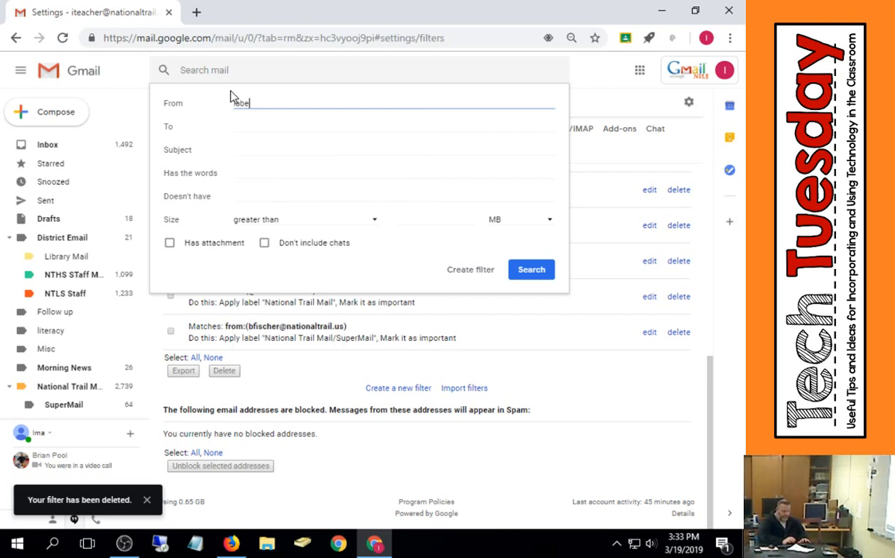
type("l:inbox")
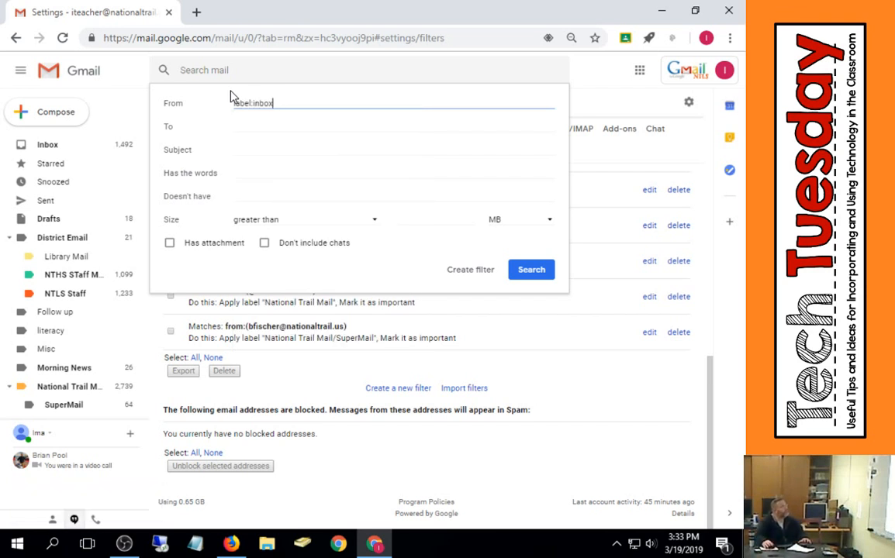
left_click(491, 273)
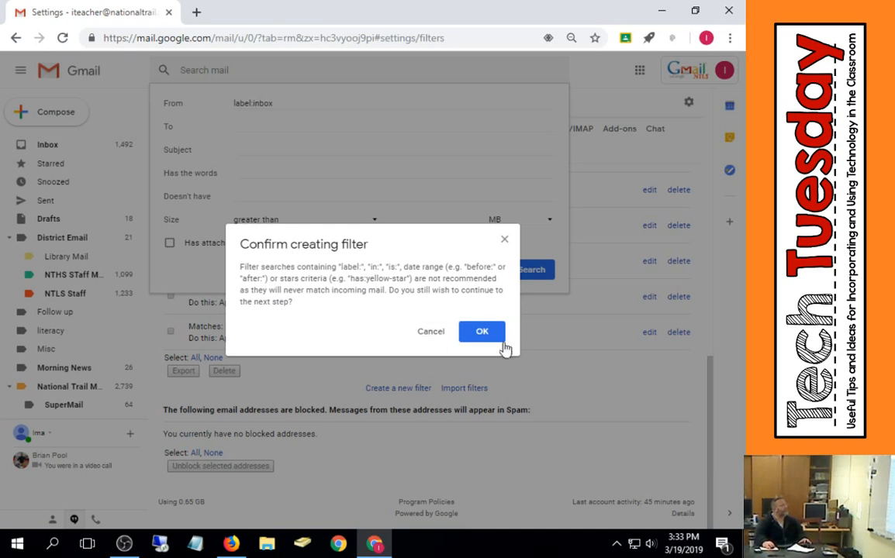
left_click(484, 332)
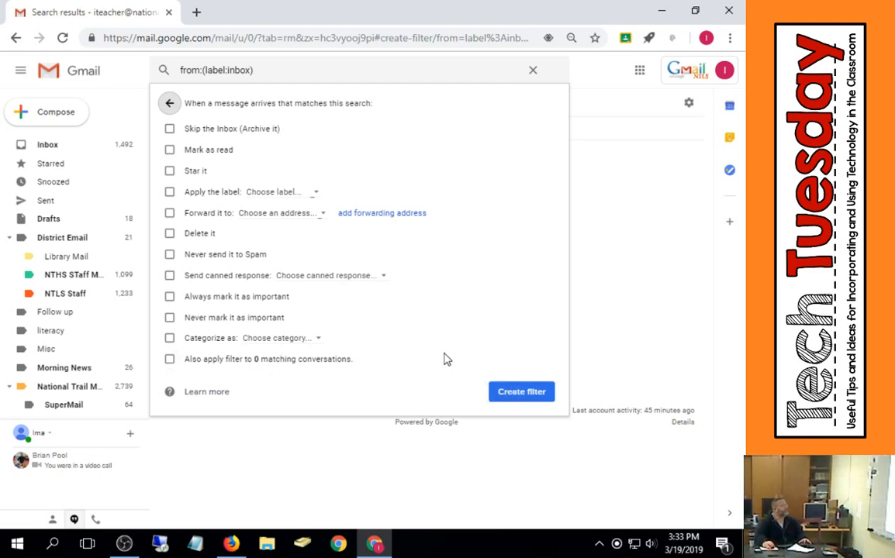
- Set the new filter to skip the inbox and also apply to matching conversations, then create it
left_click(239, 367)
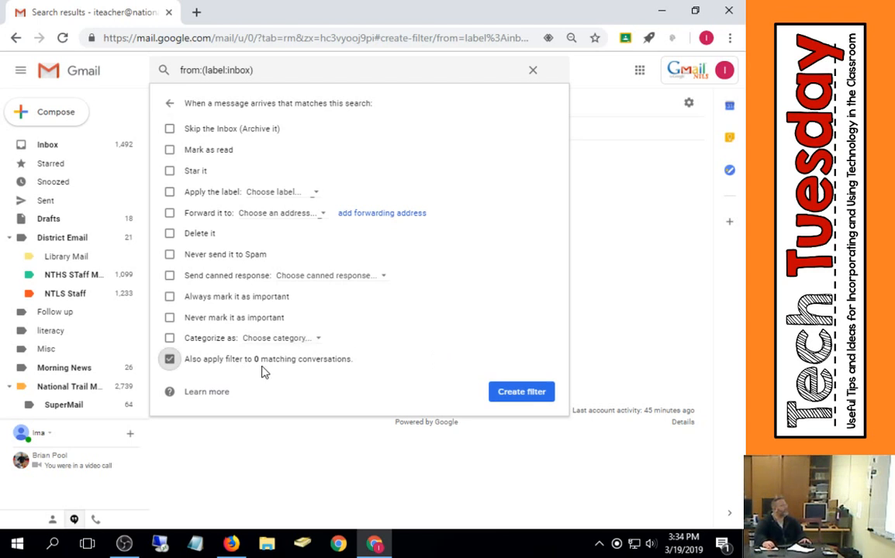
left_click(522, 394)
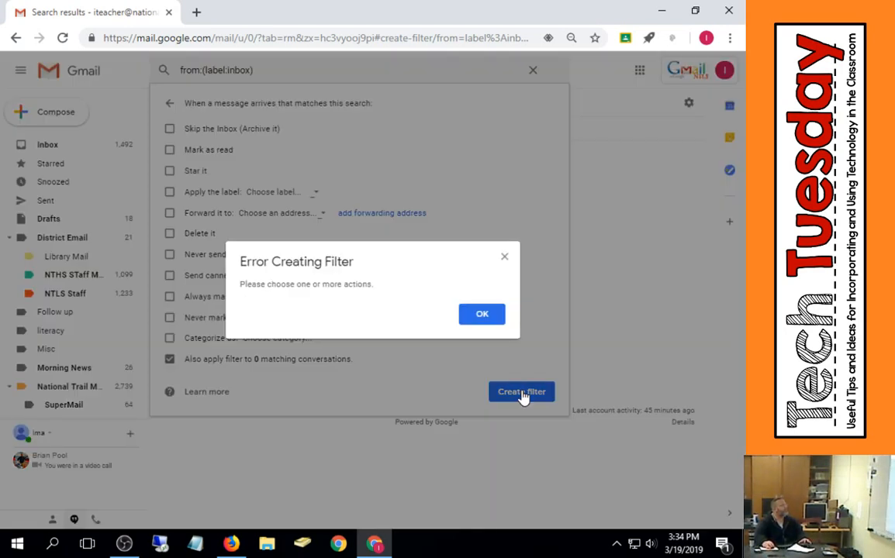
left_click(504, 257)
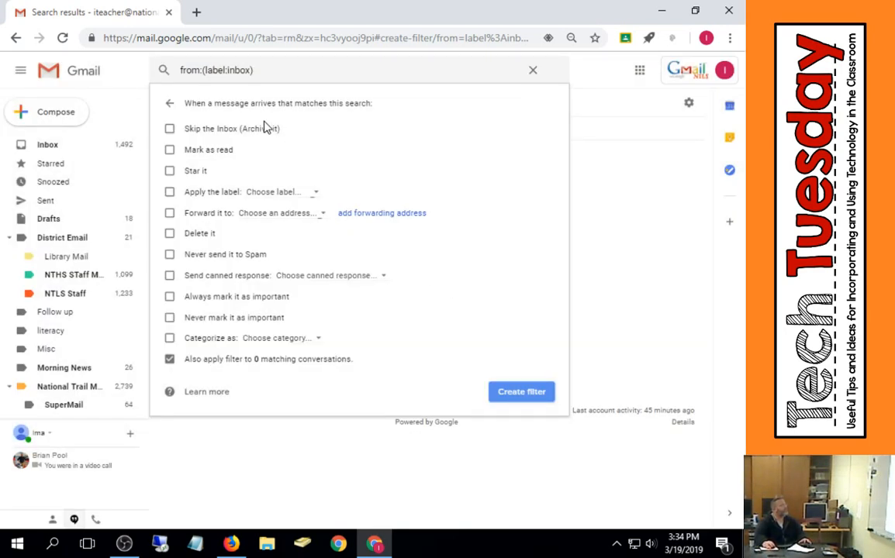
left_click(234, 128)
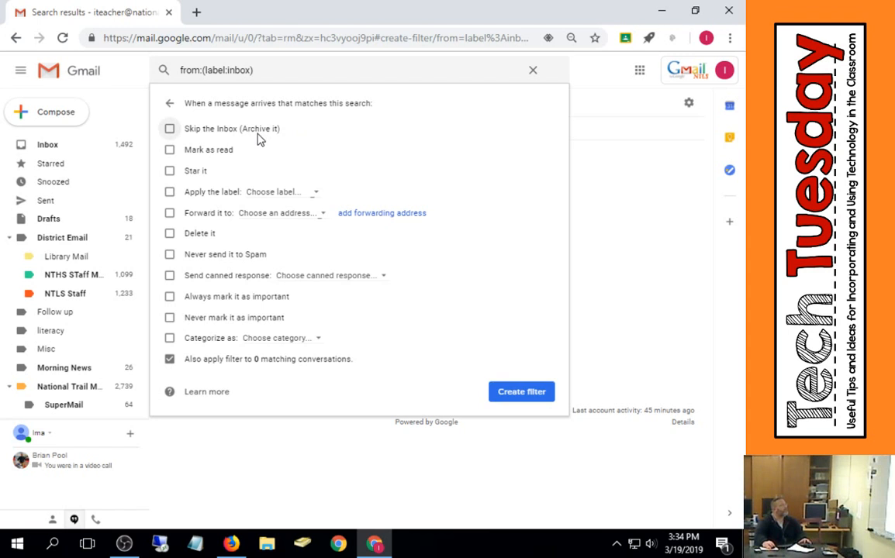
left_click(534, 393)
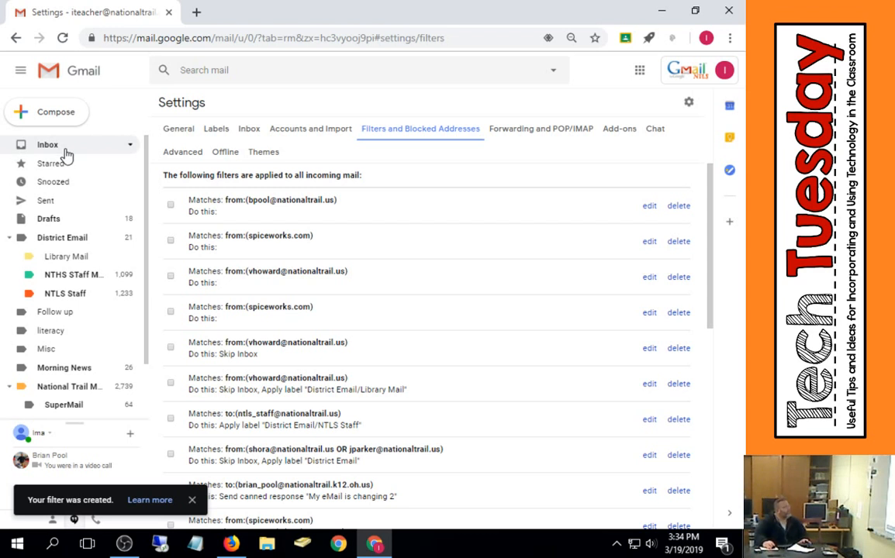
- Search with the label:inbox filter's From criterion wrapped in quotation marks, then return to the filter list
left_click(690, 103)
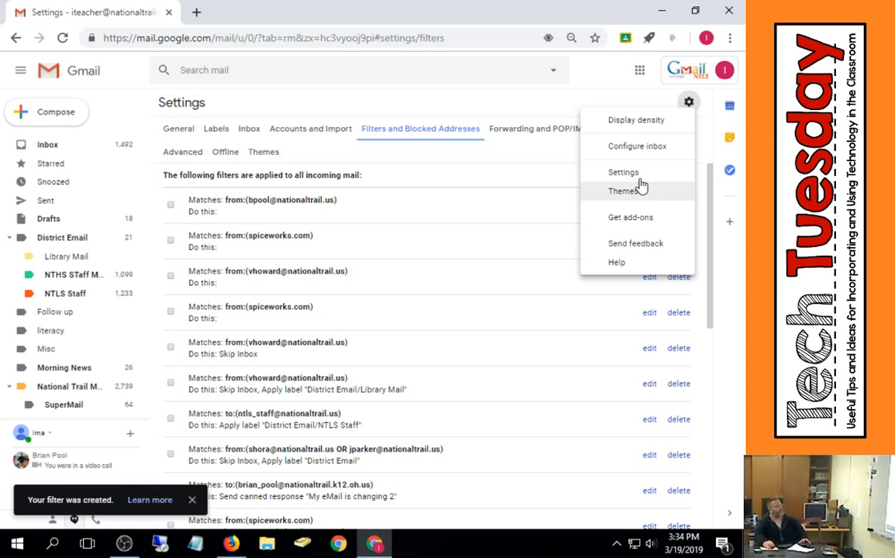
left_click(636, 173)
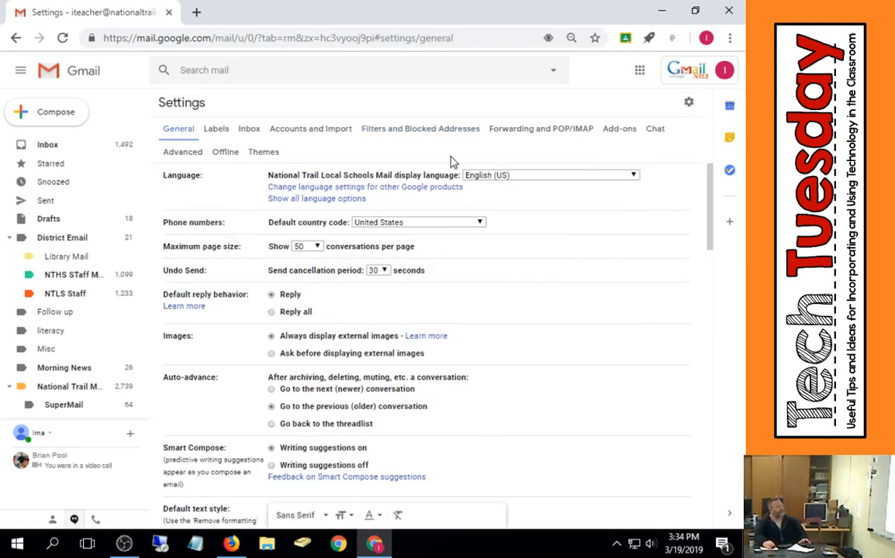
left_click(444, 132)
scroll(628, 477, "down", 10)
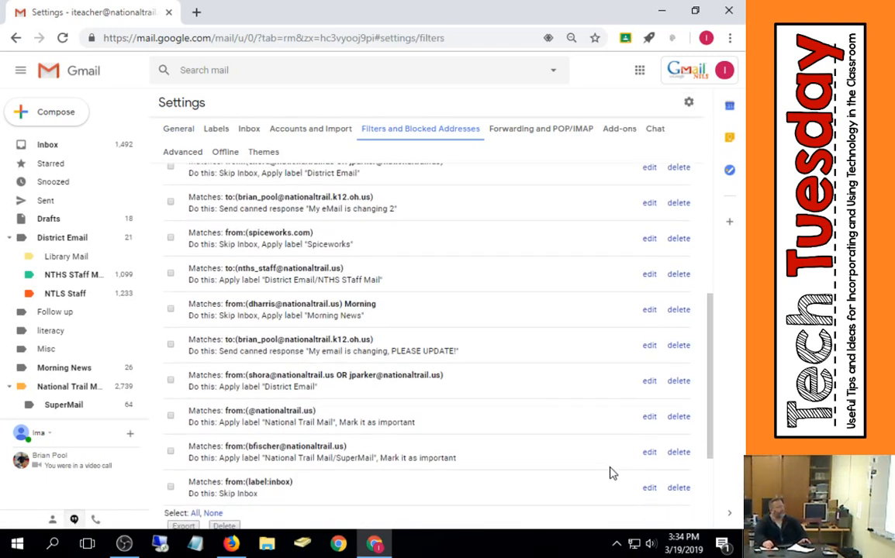
left_click(649, 333)
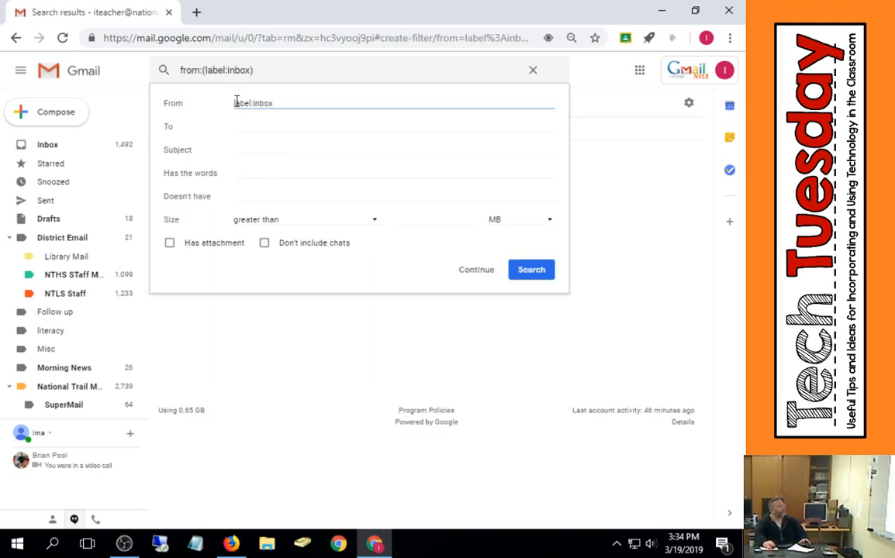
left_click(236, 103)
type("\"")
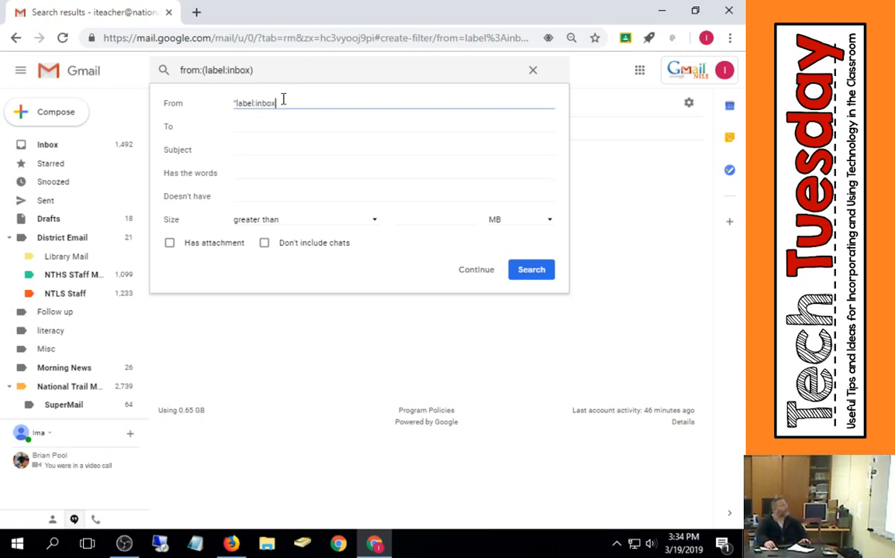
type("\"")
left_click(539, 277)
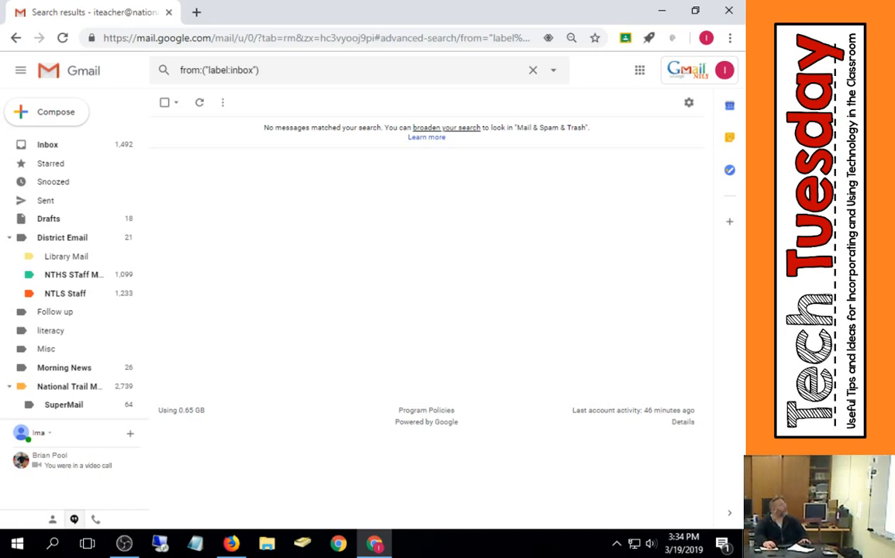
left_click(15, 37)
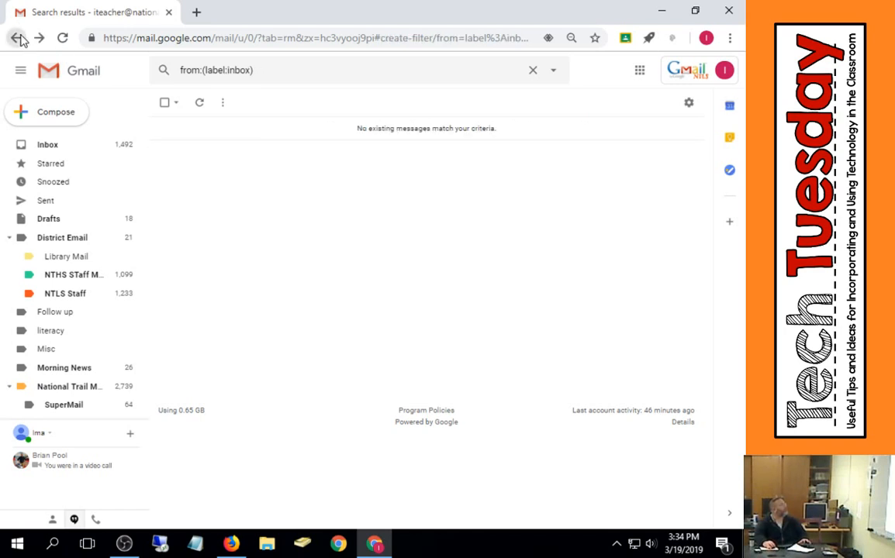
left_click(16, 37)
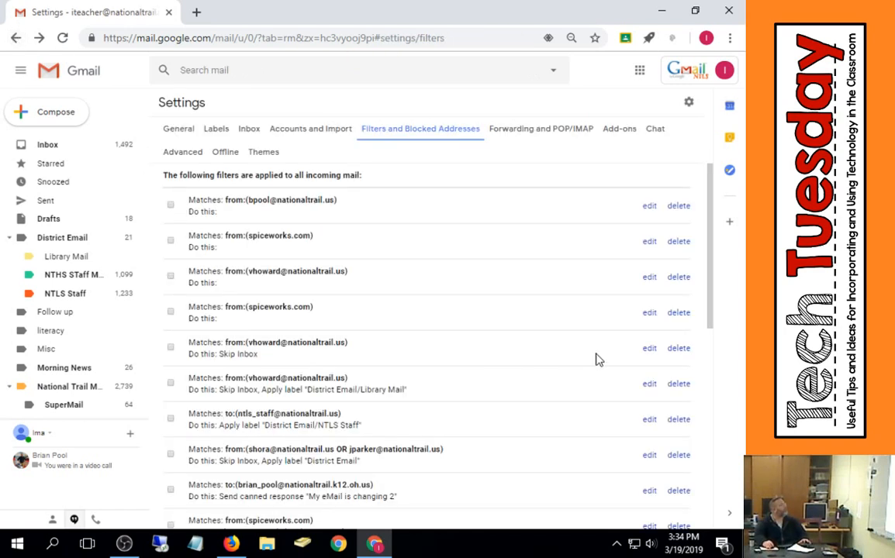
scroll(596, 360, "down", 10)
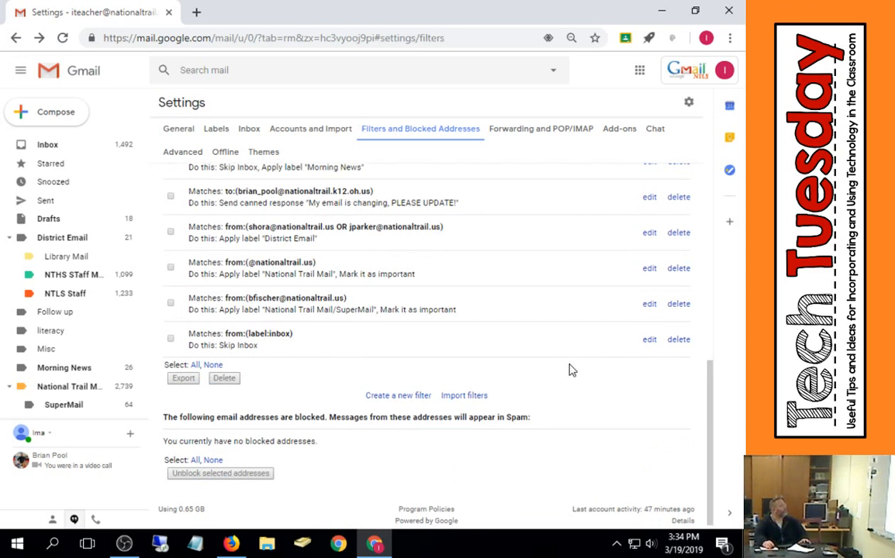
left_click(650, 342)
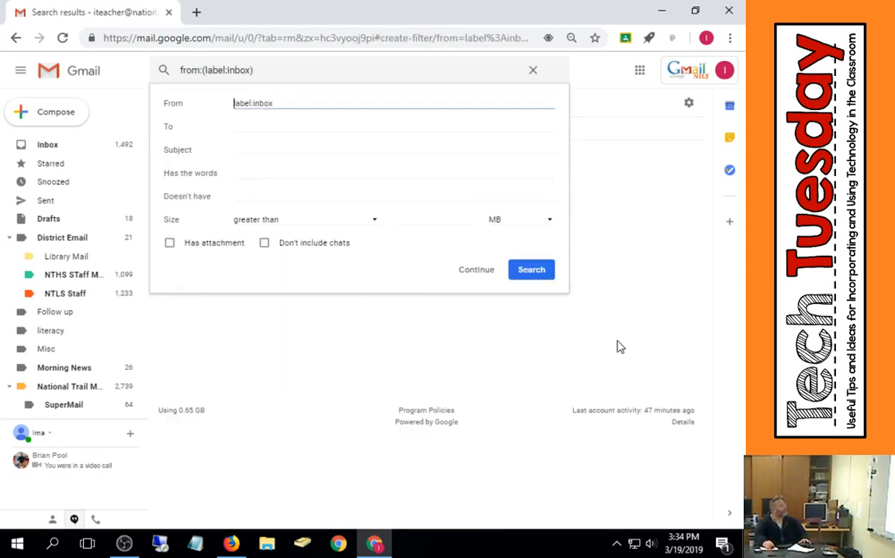
left_click(292, 99)
left_click(533, 70)
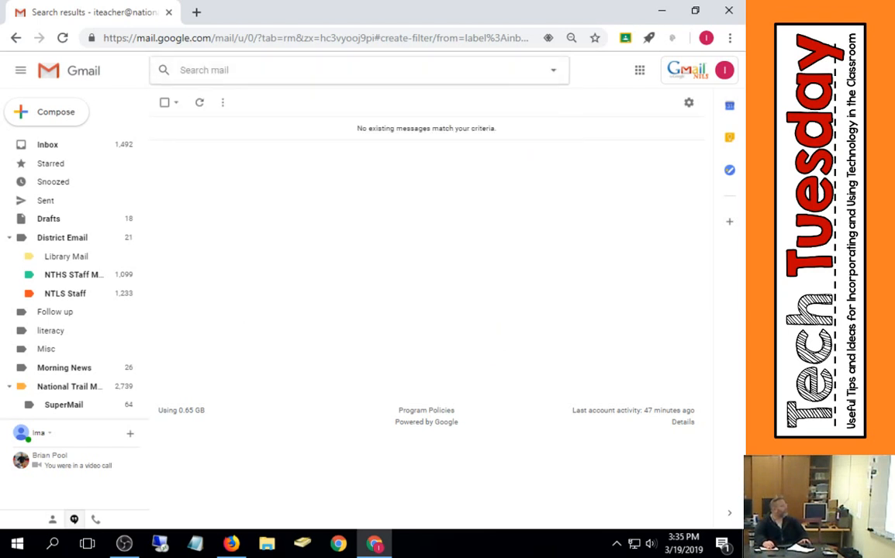
- Try changing the label:inbox filter's From criterion to before:today with skip inbox and apply to matching conversations, then cancel
scroll(74, 295, "down", 2)
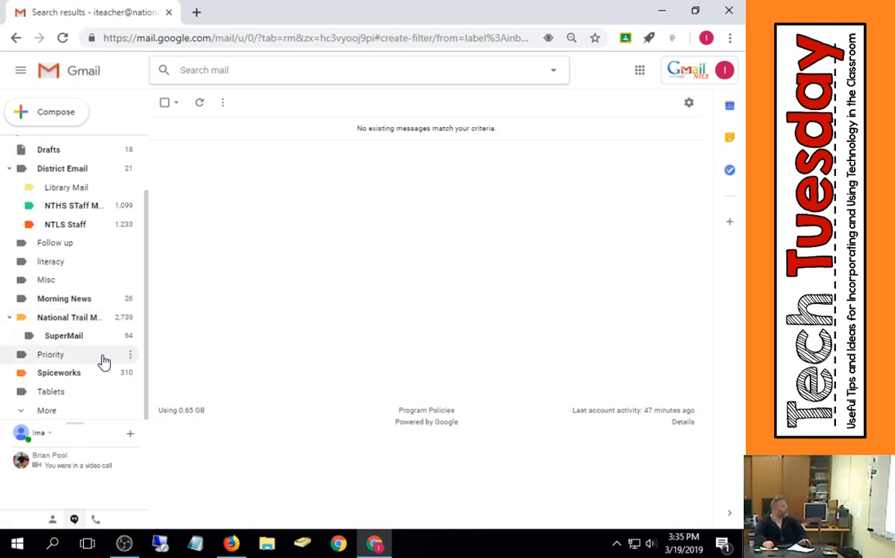
scroll(74, 413, "up", 2)
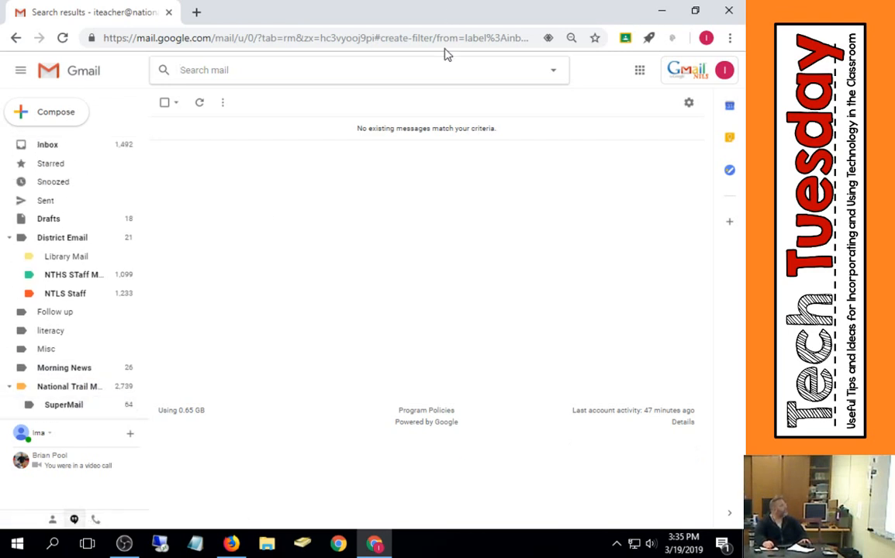
left_click(689, 102)
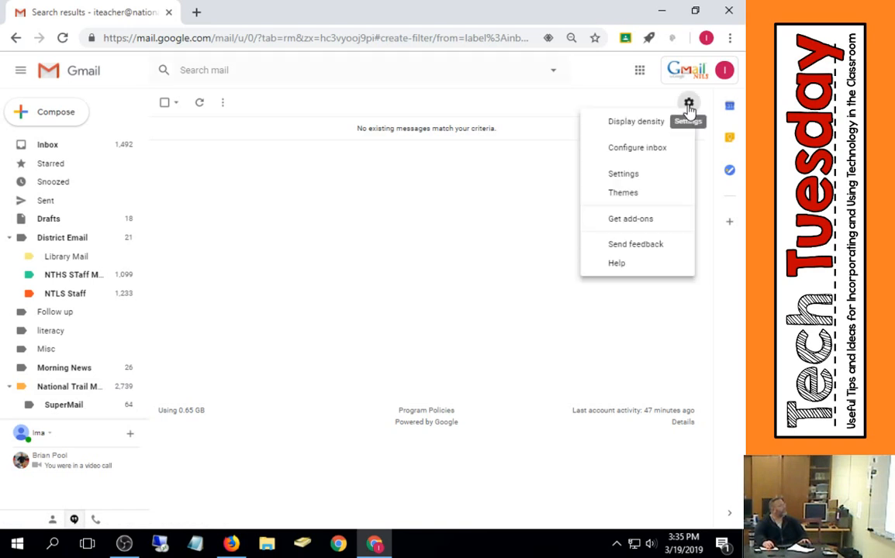
left_click(632, 178)
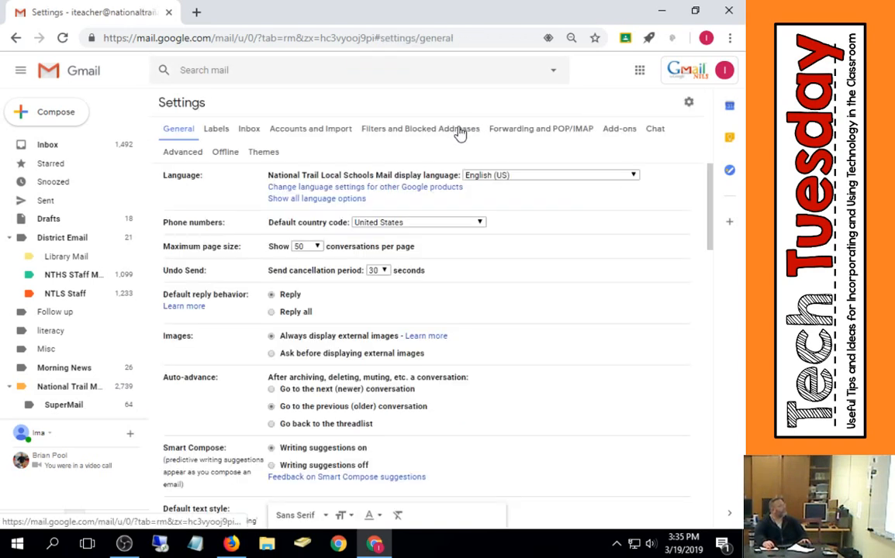
left_click(460, 130)
scroll(463, 283, "down", 5)
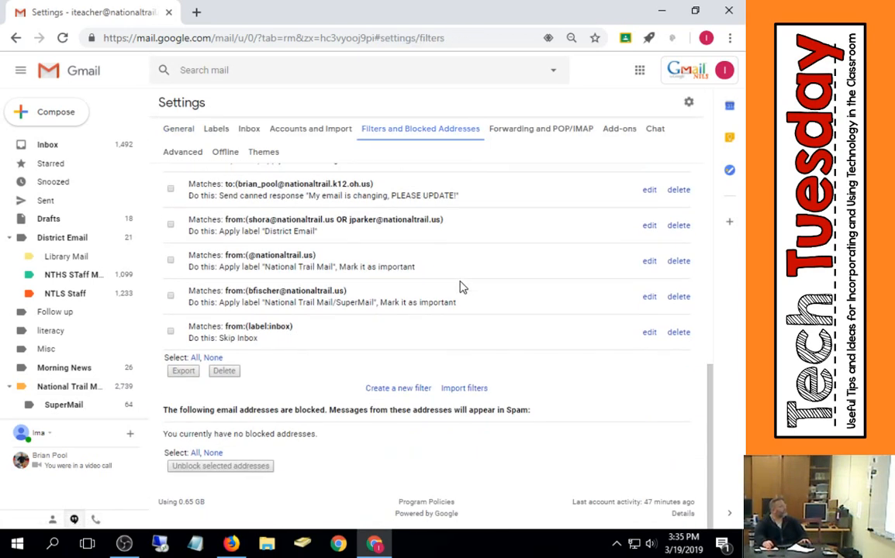
left_click(170, 332)
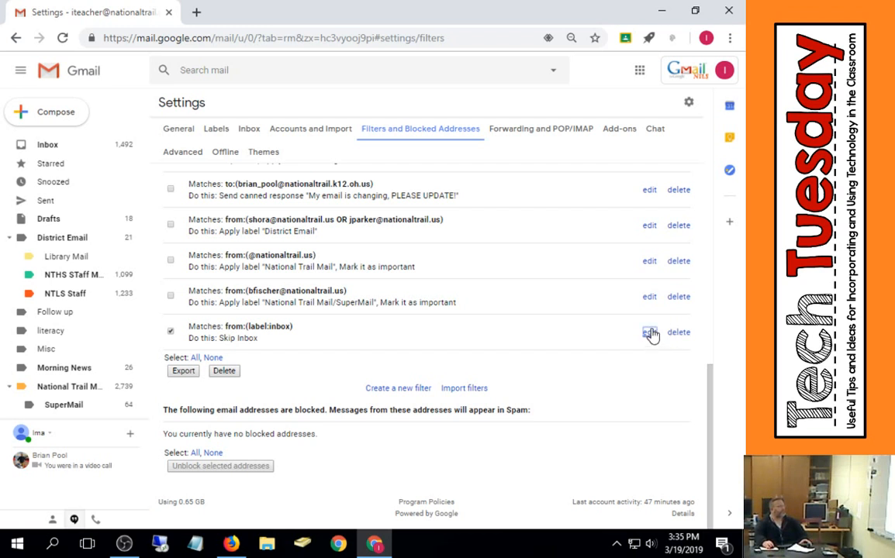
left_click(650, 335)
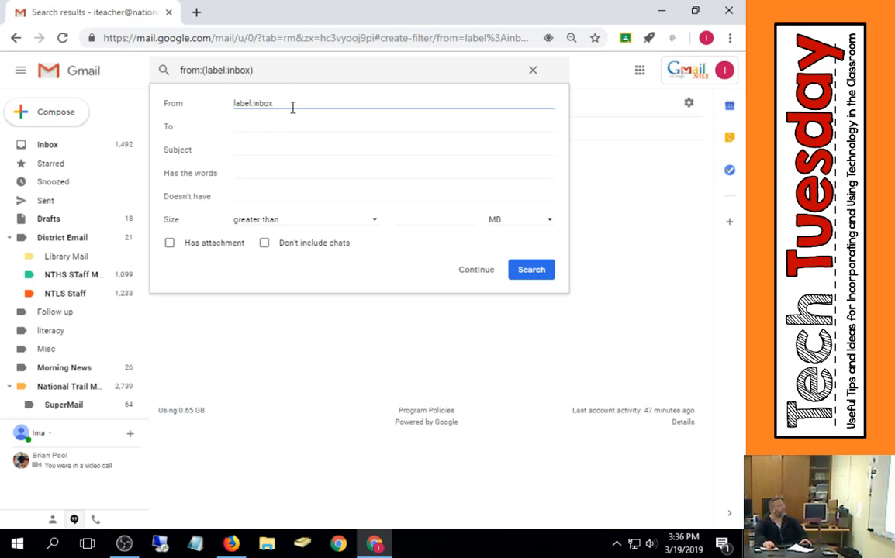
left_click_drag(292, 104, 155, 110)
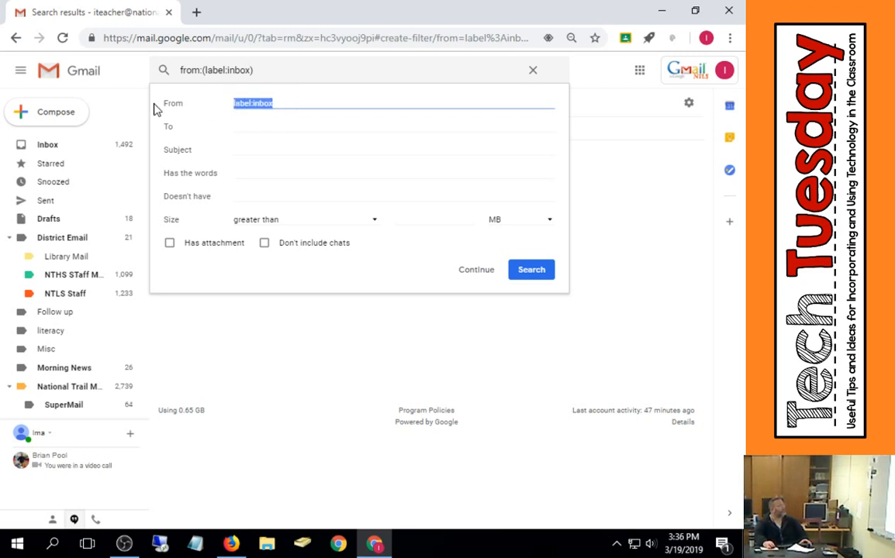
type("bef")
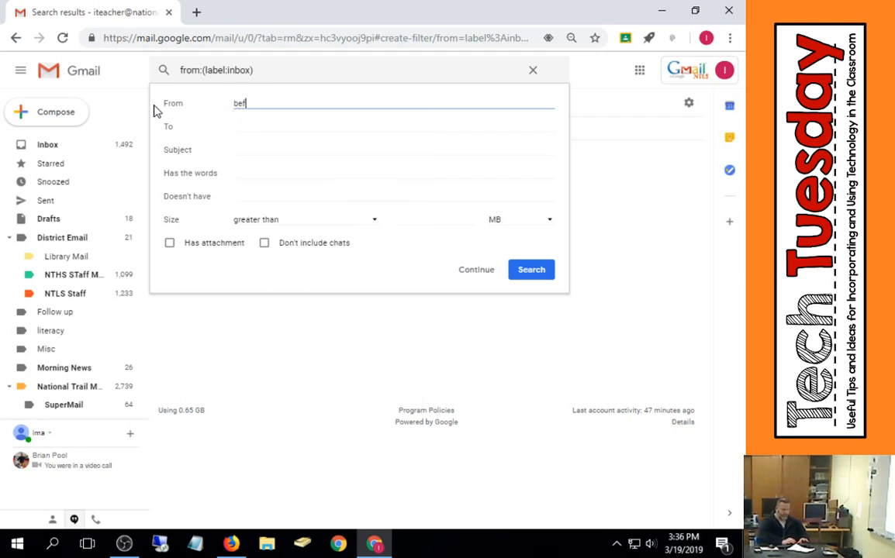
type("ore:today")
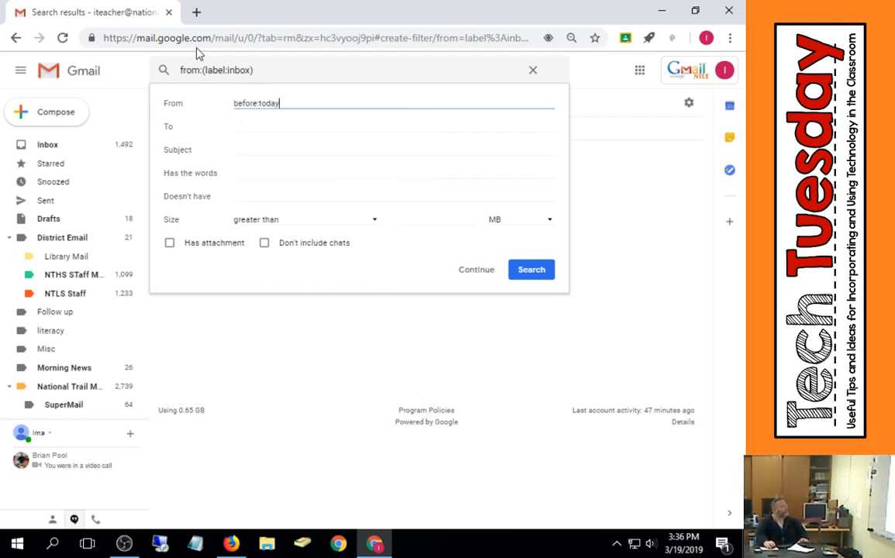
left_click(484, 270)
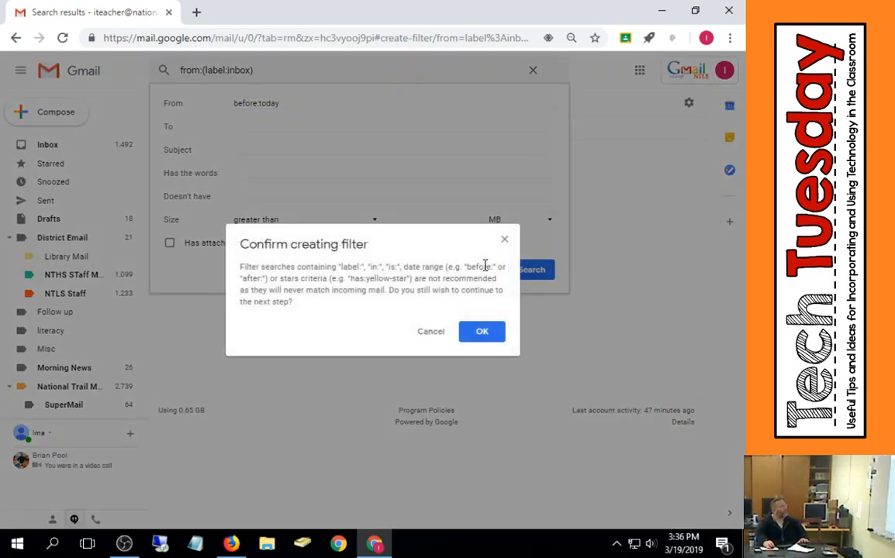
left_click(477, 336)
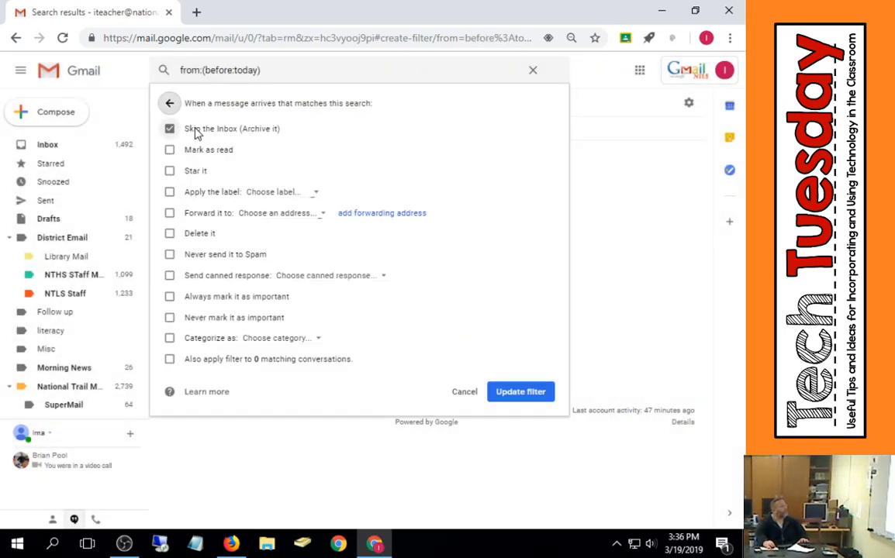
left_click(202, 363)
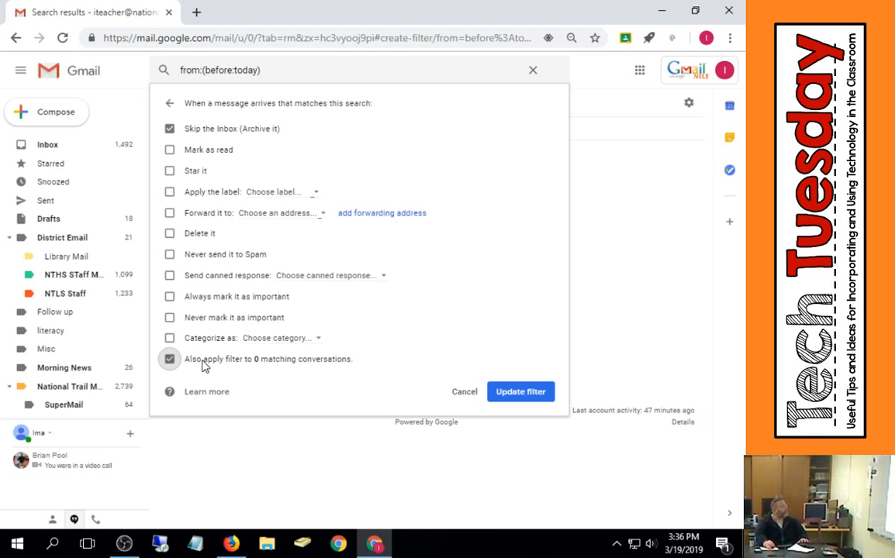
left_click(463, 393)
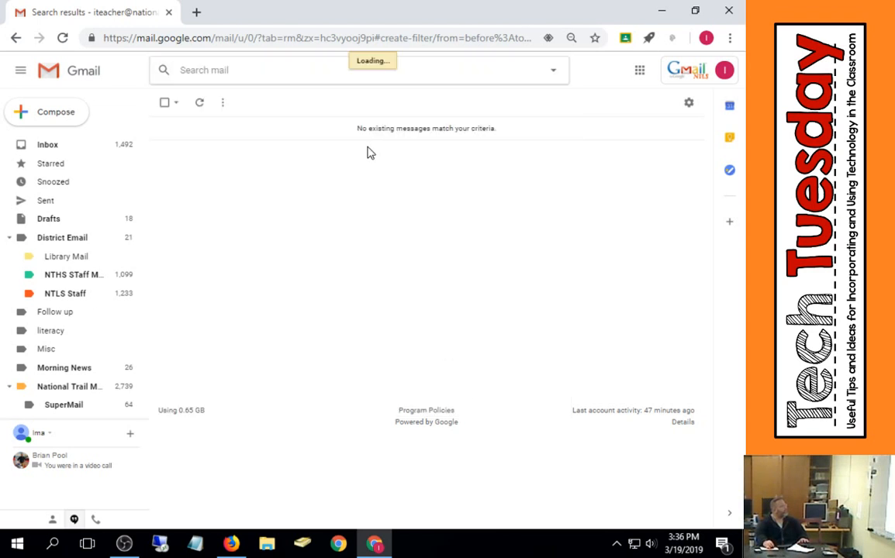
- Reopen the label:inbox filter and search with its From criterion replaced by before:now
left_click(689, 103)
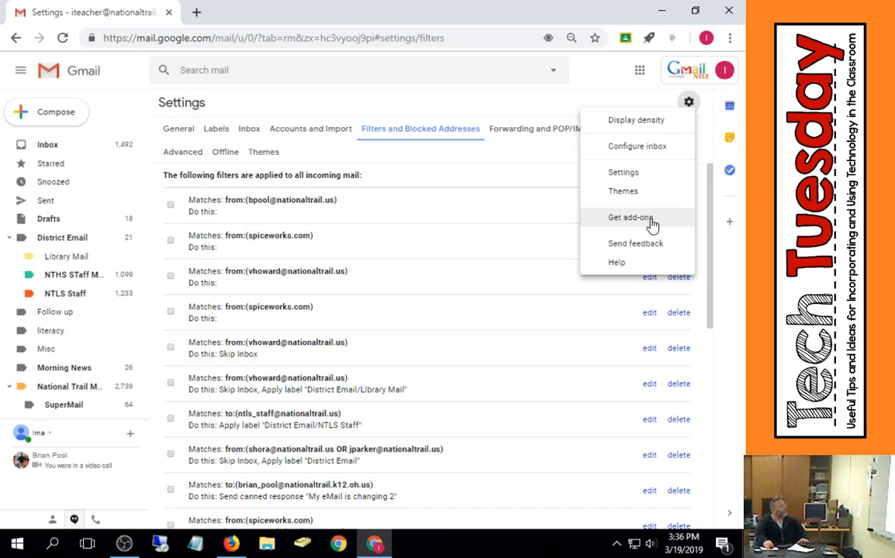
left_click(656, 173)
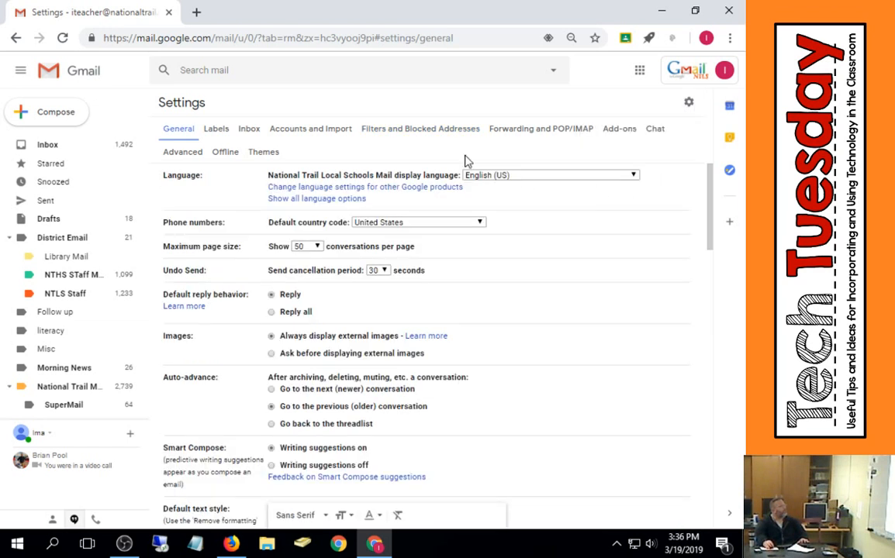
left_click(460, 132)
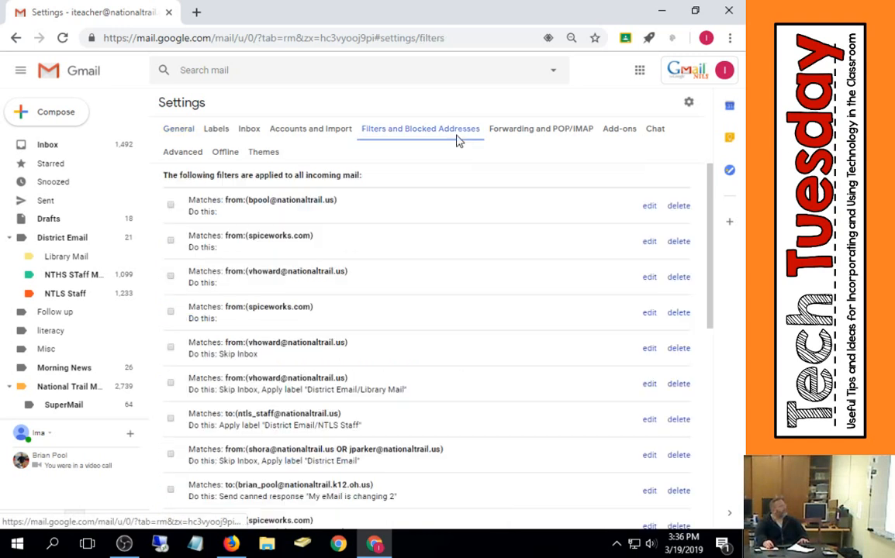
scroll(426, 291, "down", 5)
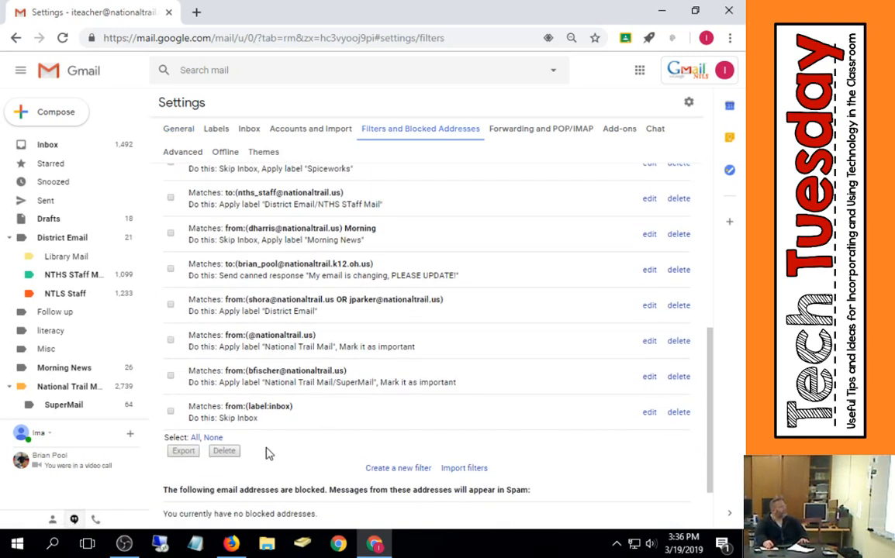
left_click(649, 412)
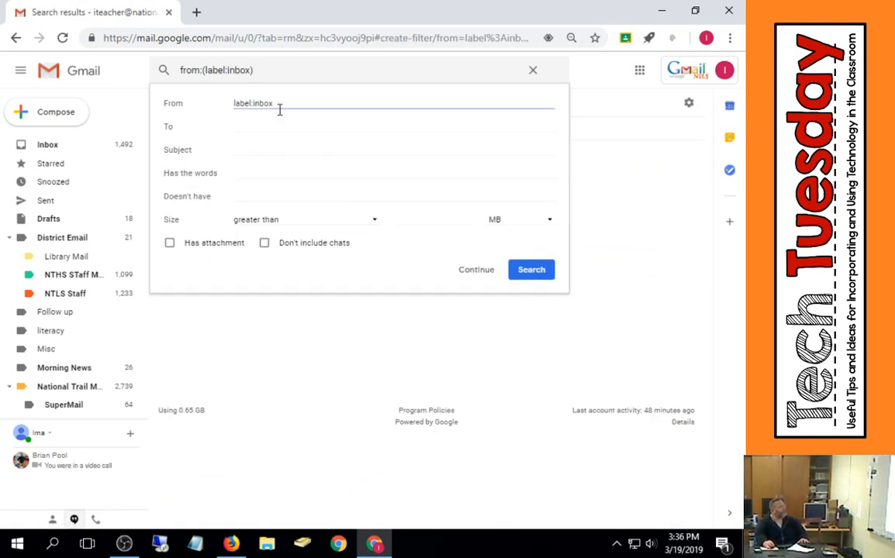
key("BackSpace")
key("BackSpace")
key("BackSpace")
key("BackSpace")
key("BackSpace")
key("BackSpace")
key("BackSpace")
key("BackSpace")
key("BackSpace")
key("BackSpace")
key("BackSpace")
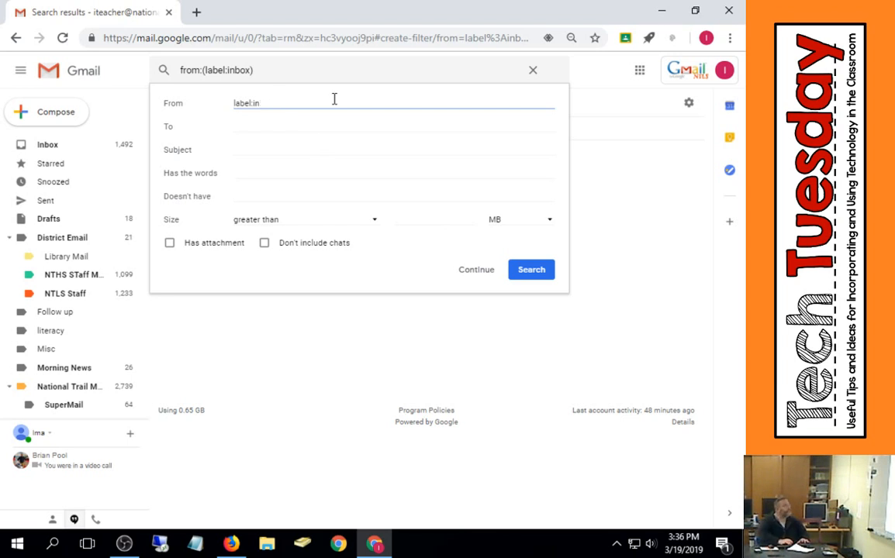
type("bef")
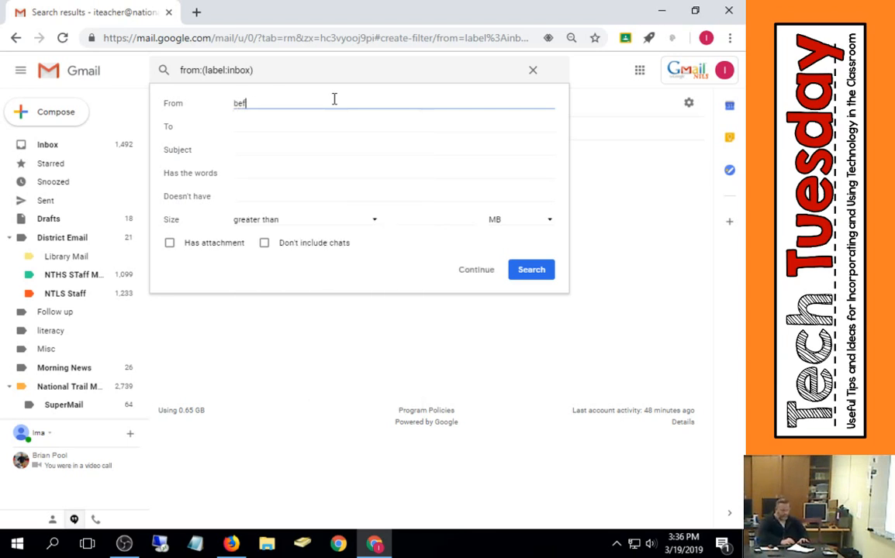
type("ore:now")
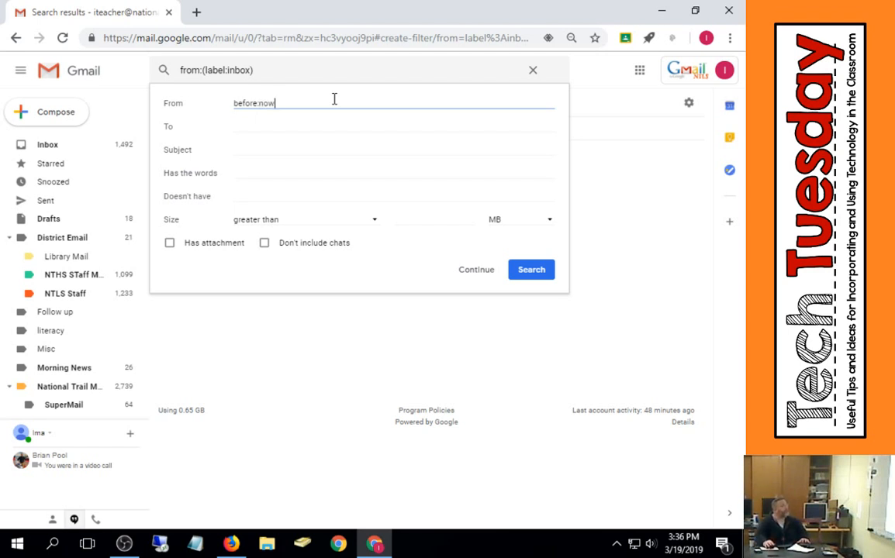
left_click(532, 269)
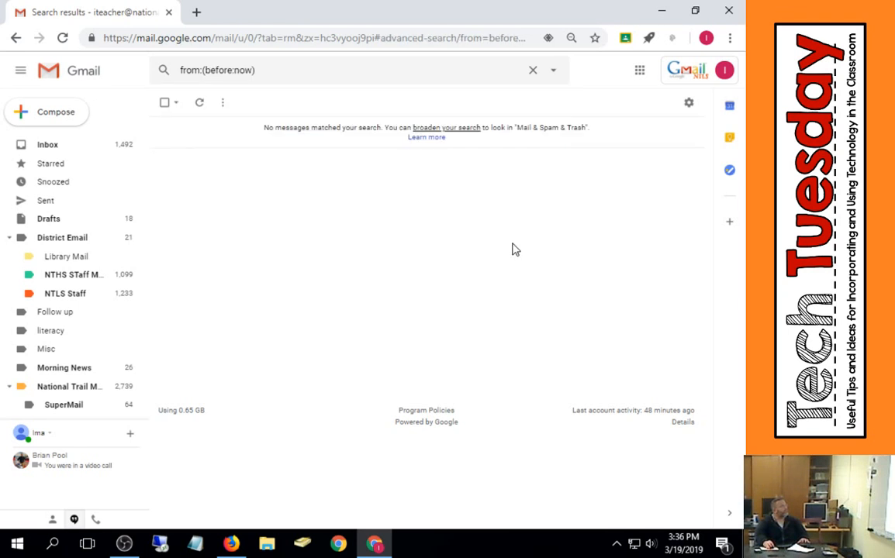
- Change the search query's date to 12-31-2018 and run the search from:(before:12-31-2018)
left_click(689, 104)
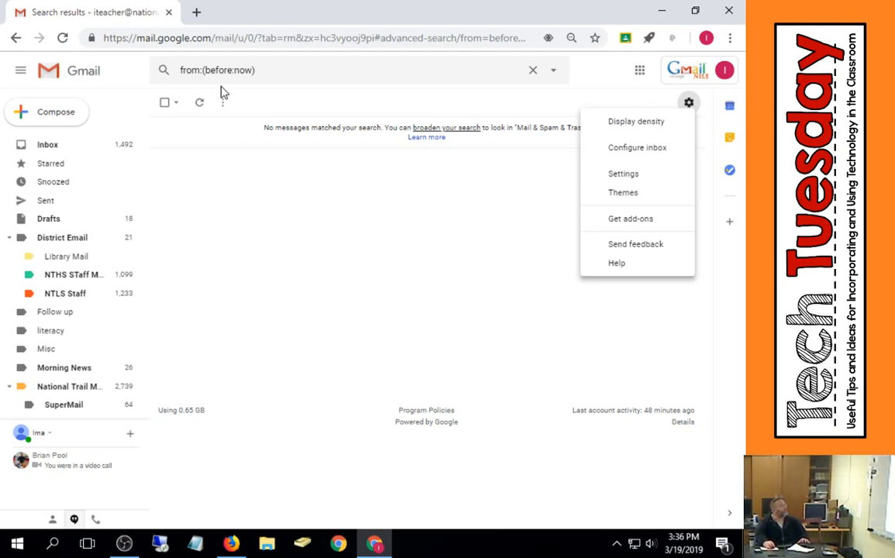
left_click(246, 71)
double_click(242, 69)
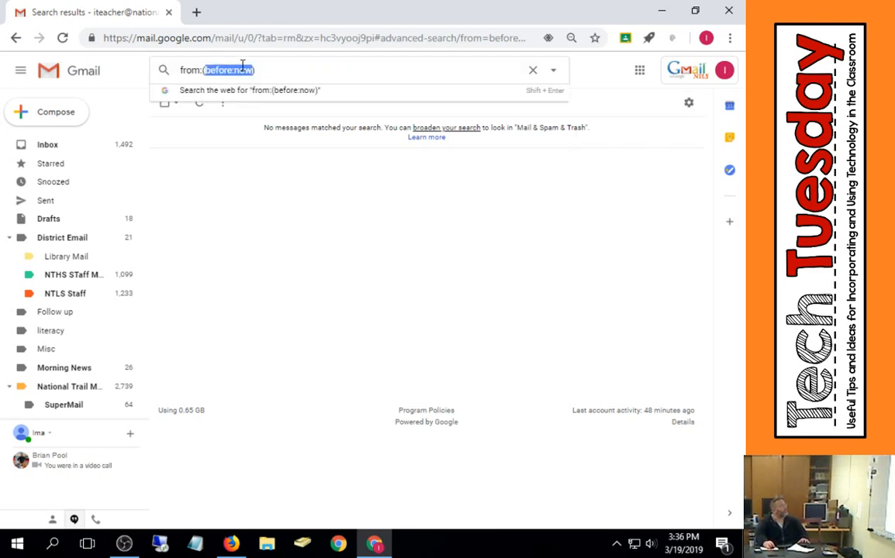
left_click(238, 69)
mouse_move(236, 70)
left_mouse_down()
mouse_move(260, 74)
mouse_move(248, 70)
left_mouse_up()
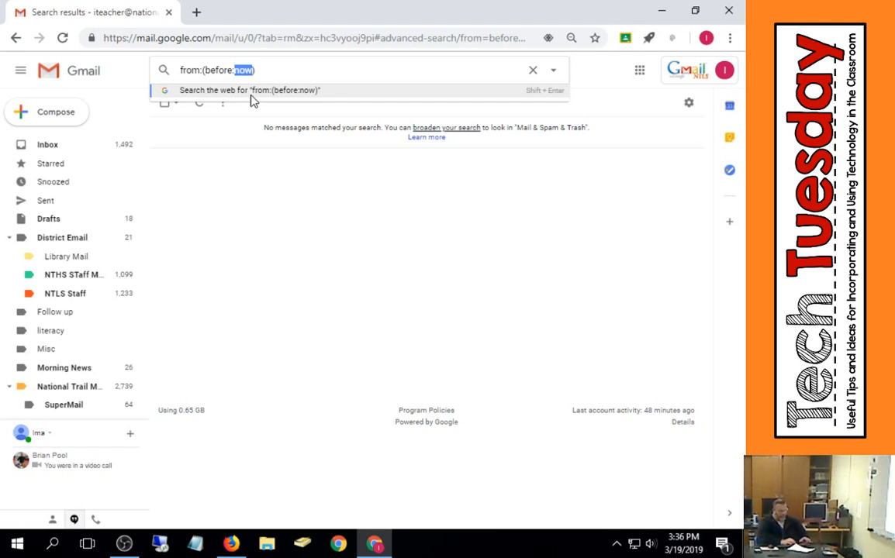
type("12")
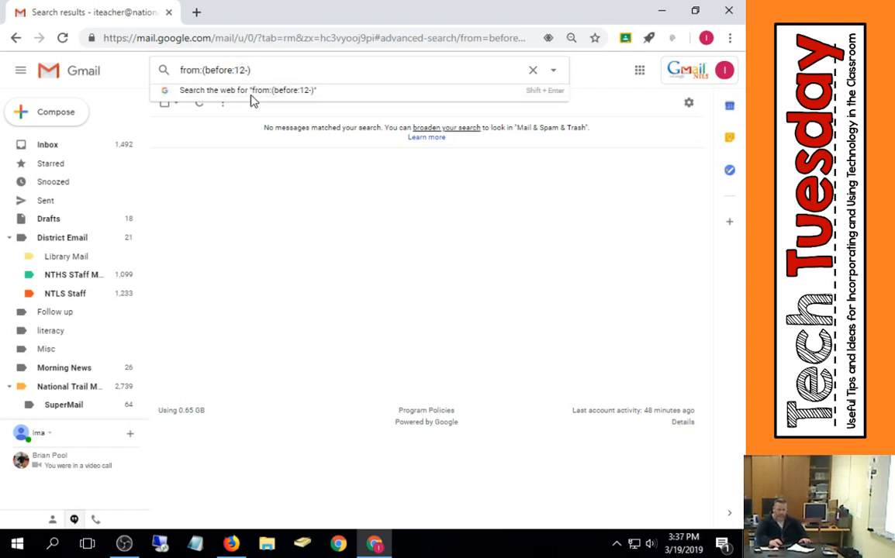
type("-31-2018")
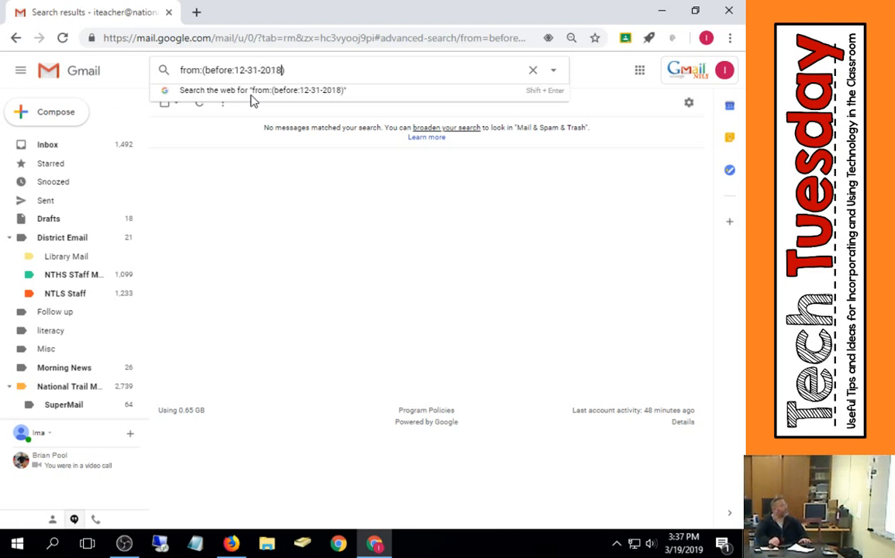
key("Return")
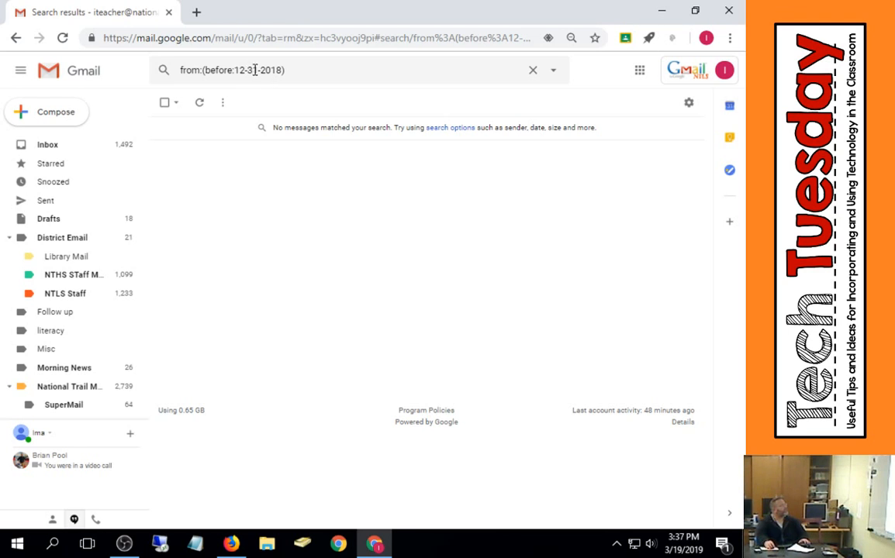
- Replace the search query's criterion with today and run the search from:(today)
left_click_drag(235, 69, 281, 72)
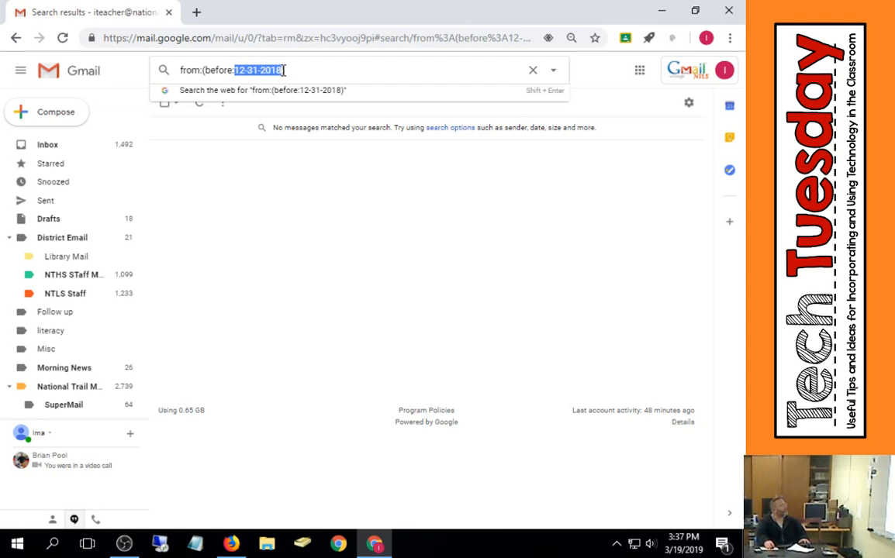
left_click(288, 69)
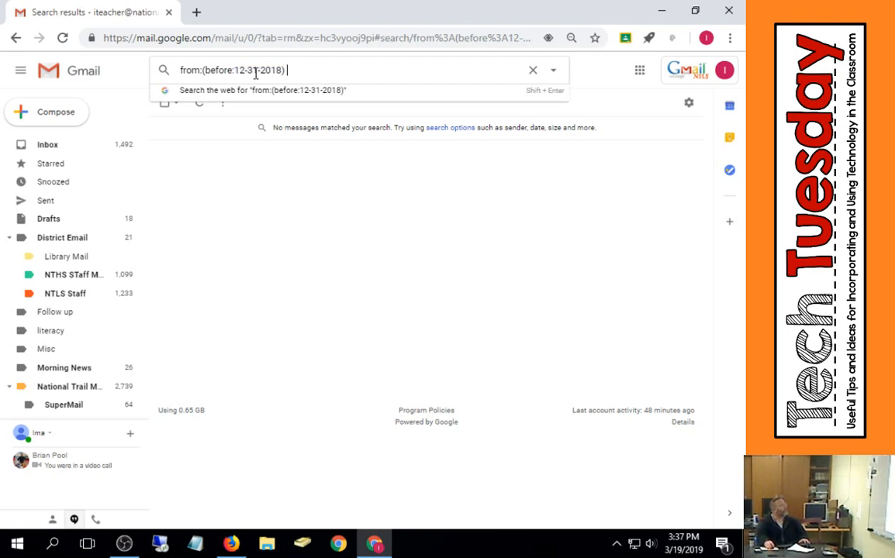
left_click_drag(206, 70, 278, 78)
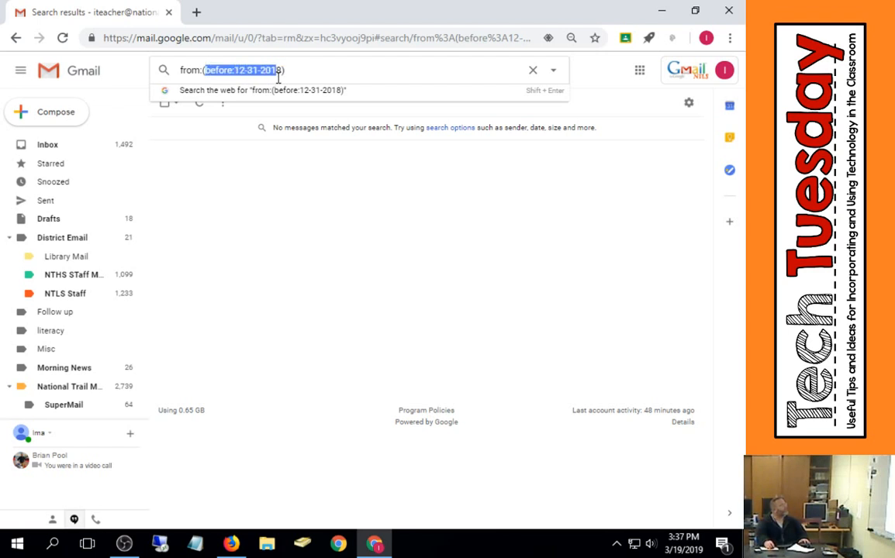
type("from:(fro")
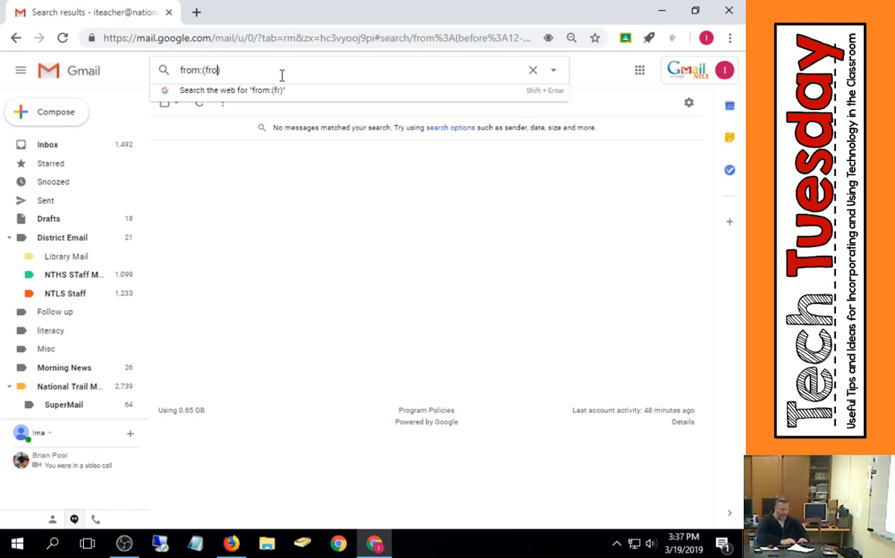
type(":today")
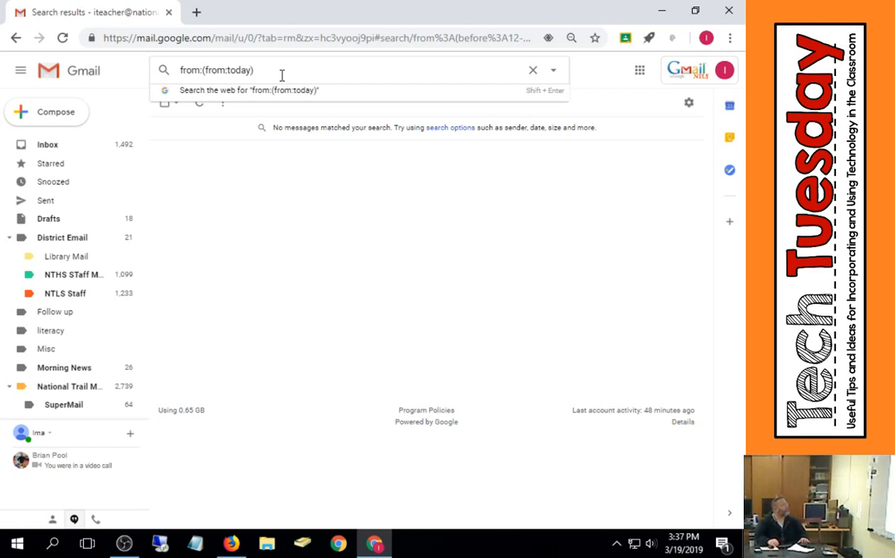
key("BackSpace")
key("BackSpace")
key("BackSpace")
key("BackSpace")
key("BackSpace")
key("BackSpace")
key("BackSpace")
key("BackSpace")
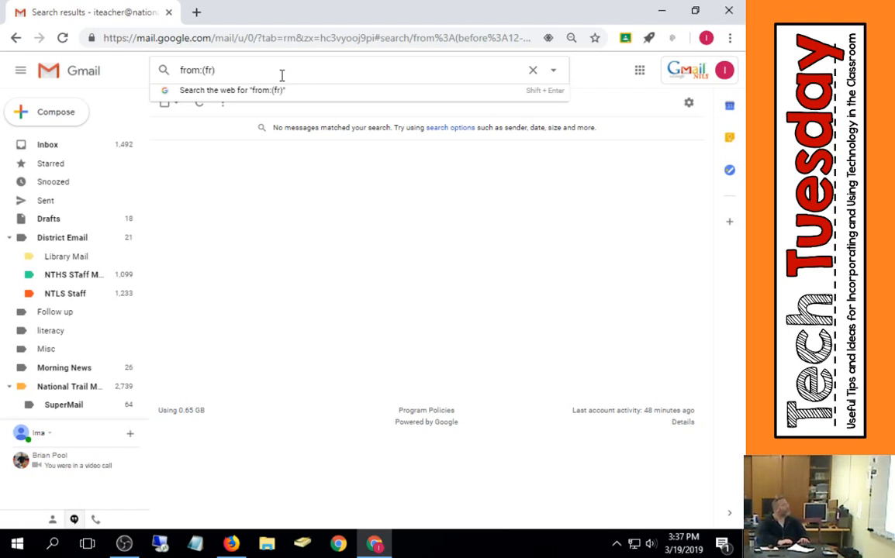
key("BackSpace")
type("toda")
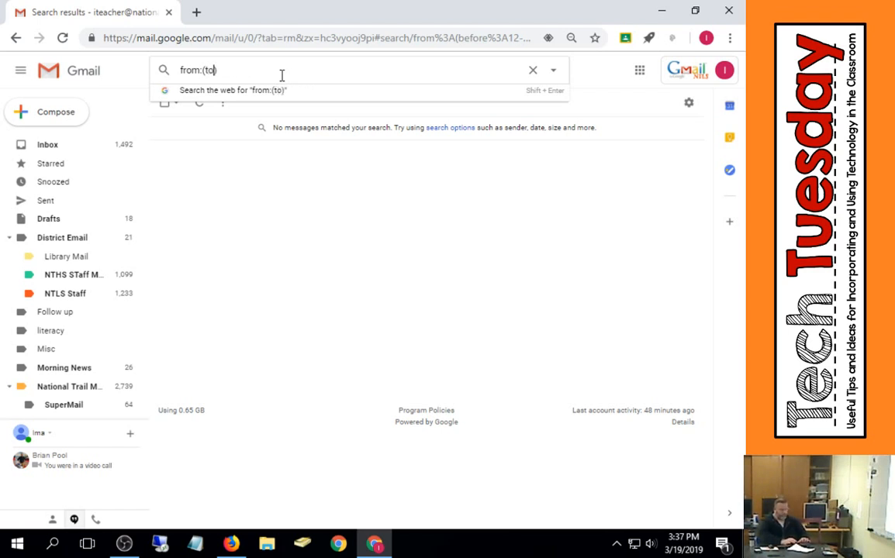
type("y")
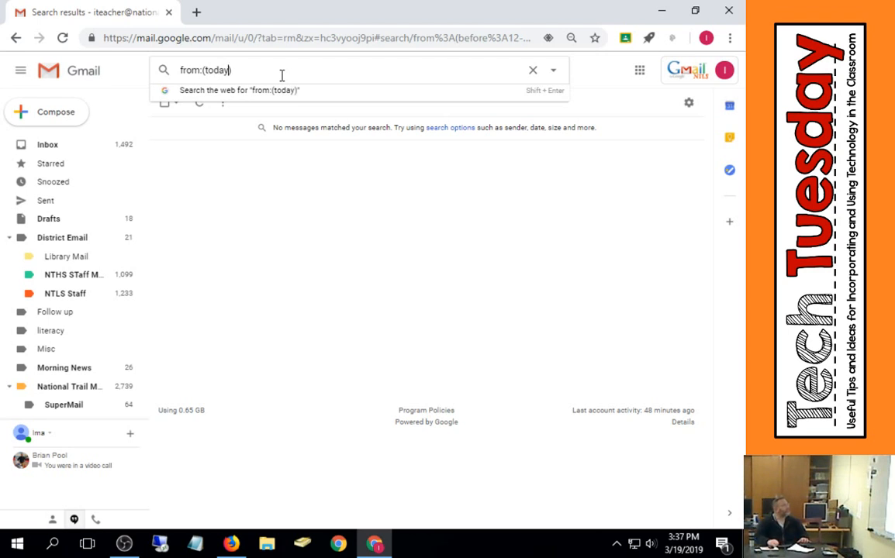
key("Return")
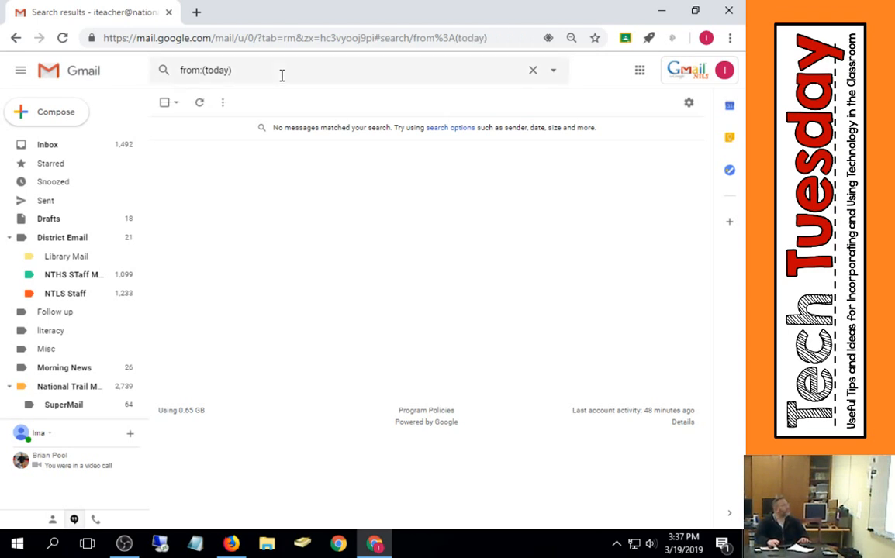
- Change the search query's today to now and run the search from:(now)
left_click(218, 70)
double_click(218, 70)
type("n")
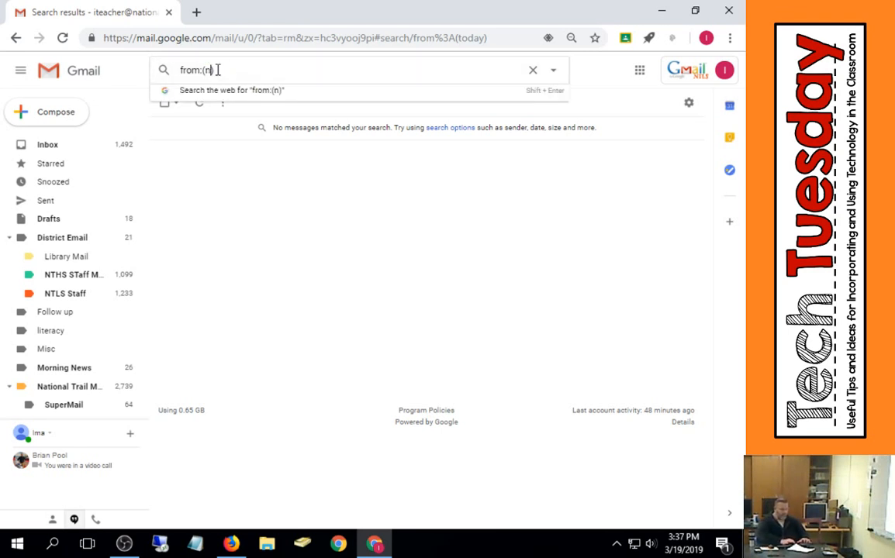
type("ow")
key("Return")
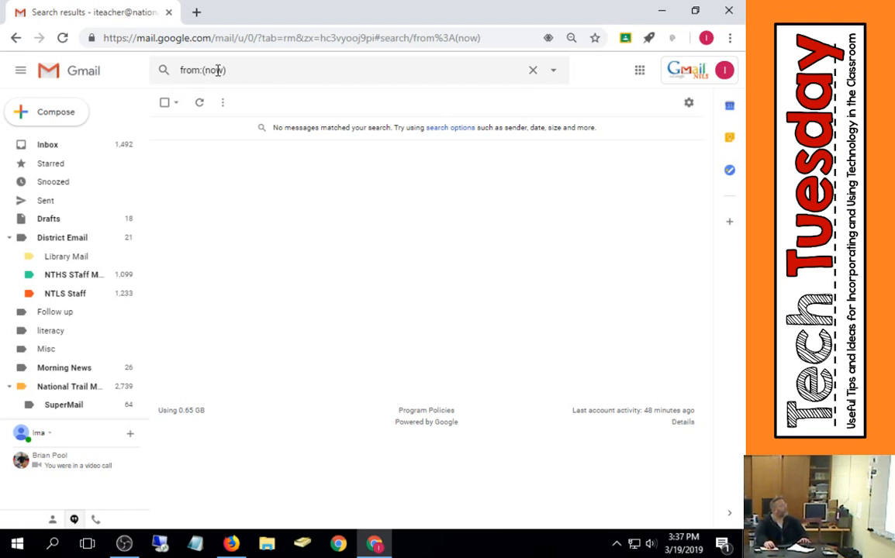
- Replace the whole search query with before:today and run the search
left_click(218, 70)
double_click(218, 71)
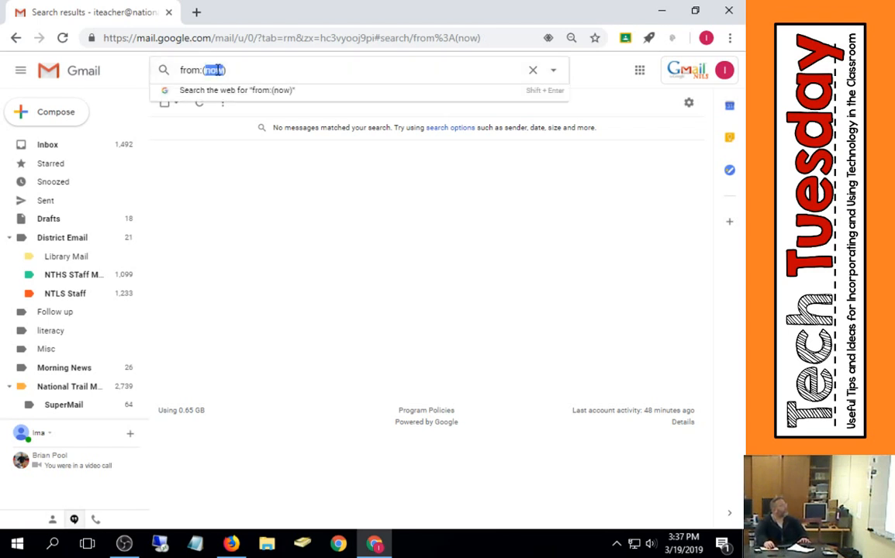
left_click_drag(240, 72, 170, 87)
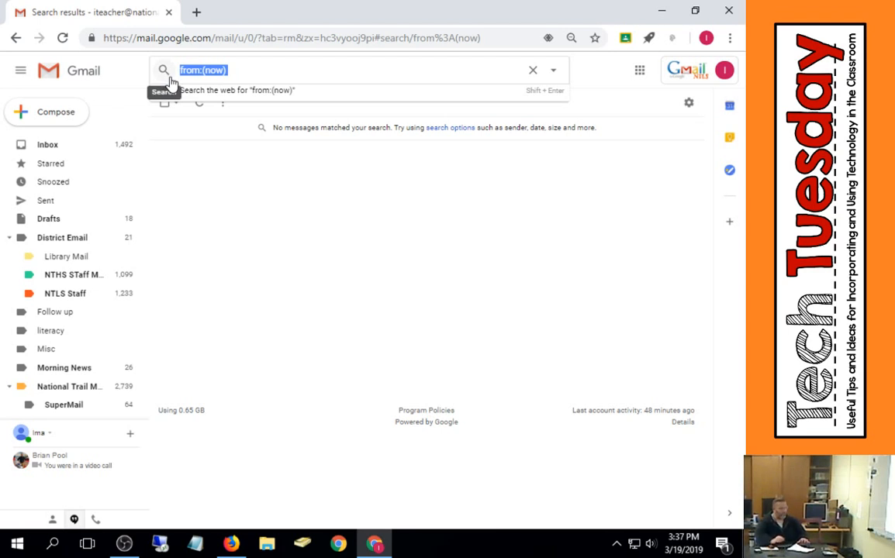
type("bef")
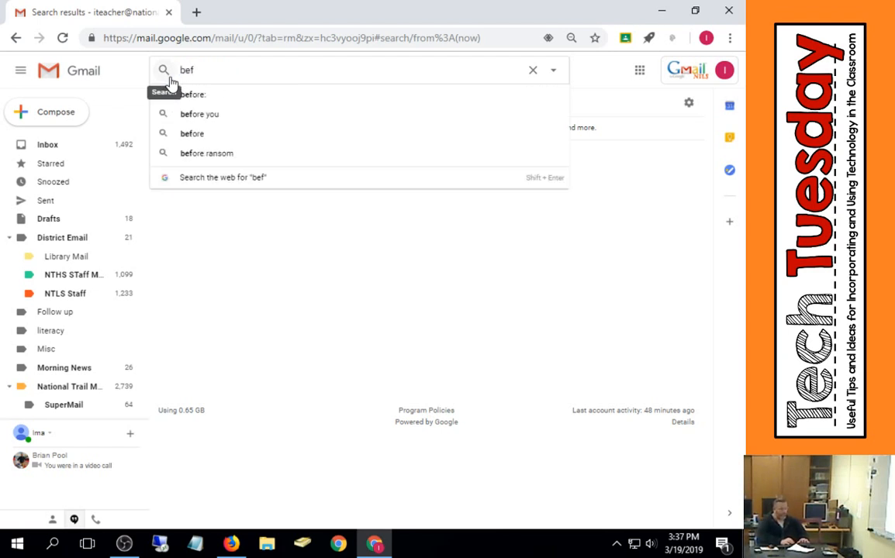
type("ore:today")
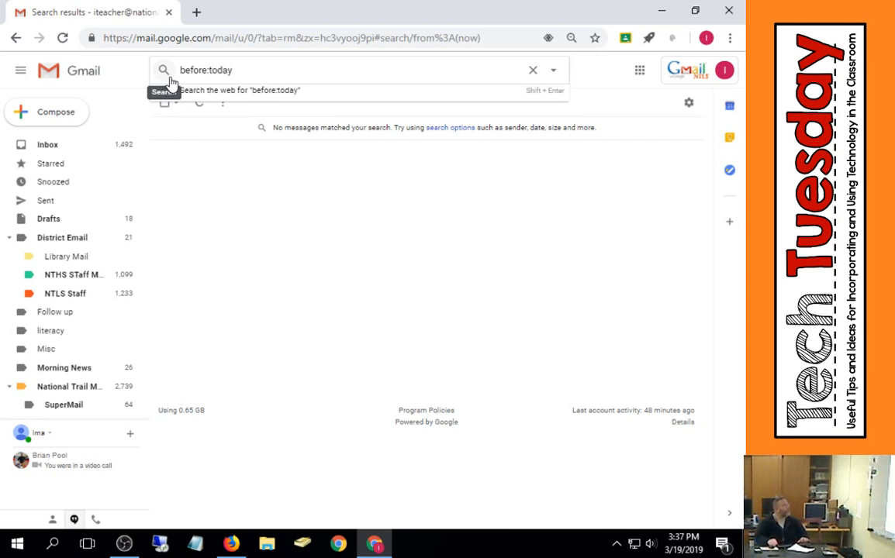
key("Return")
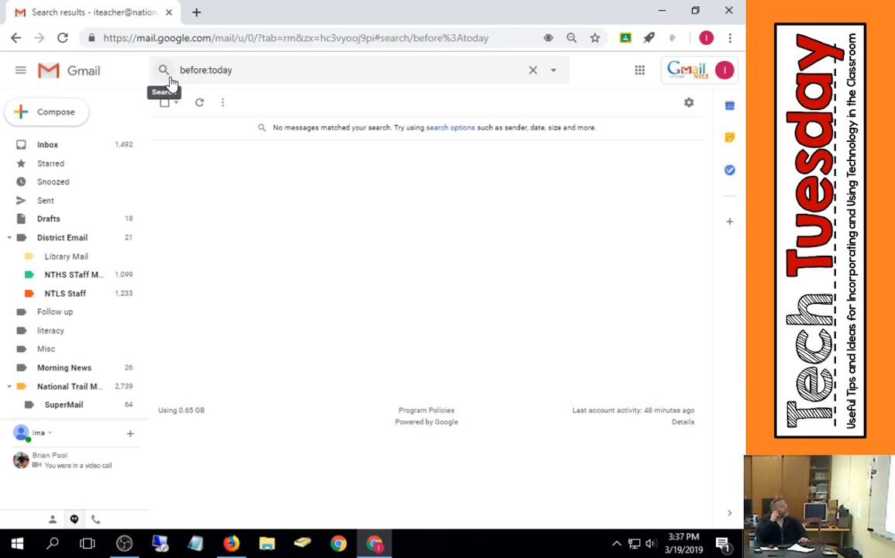
- Replace the search query with before:2018 and run the search
left_click(245, 69)
left_click_drag(247, 67, 170, 80)
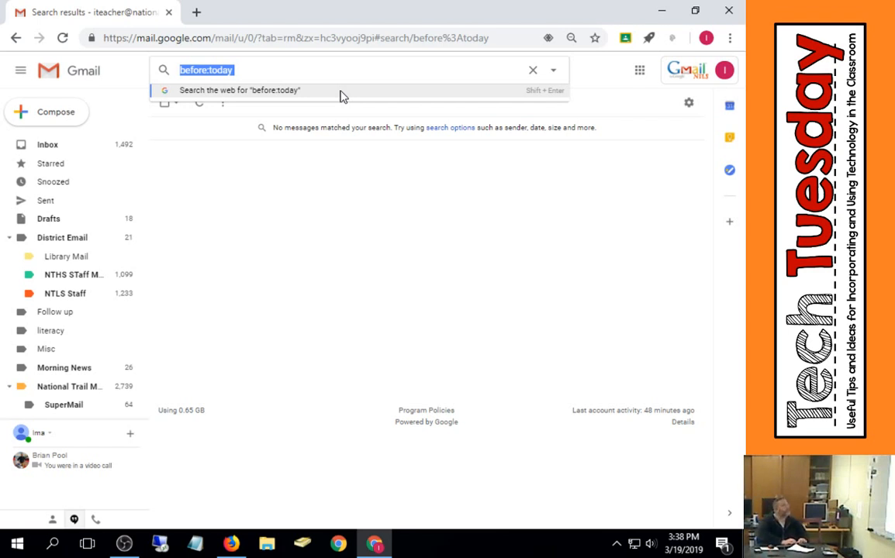
type("before")
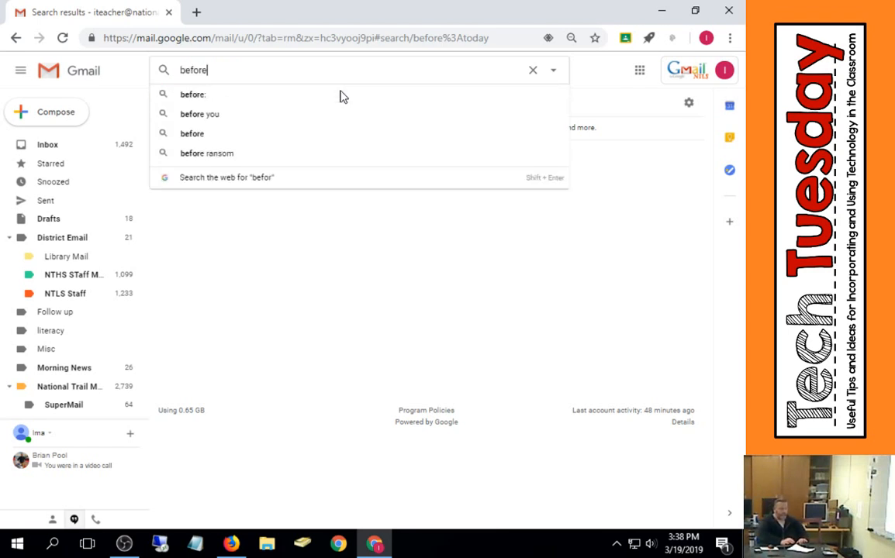
type(":2")
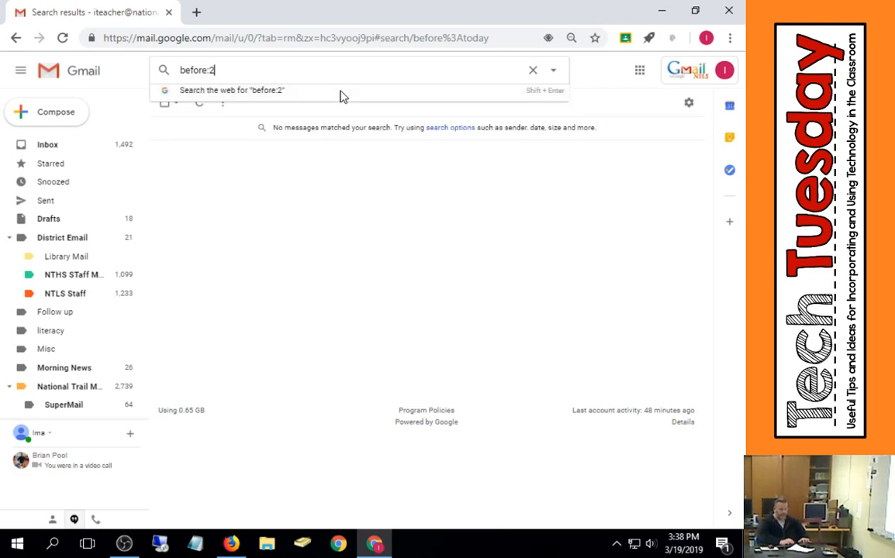
type("018")
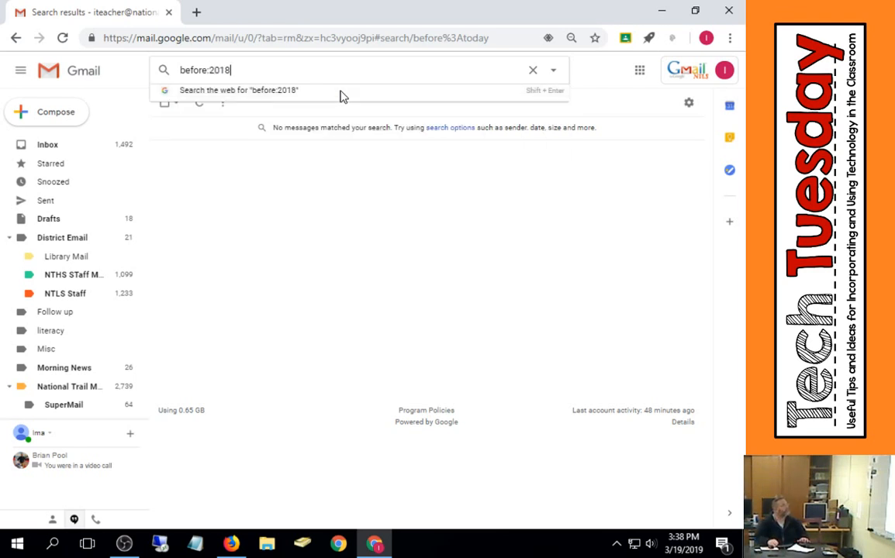
key("Return")
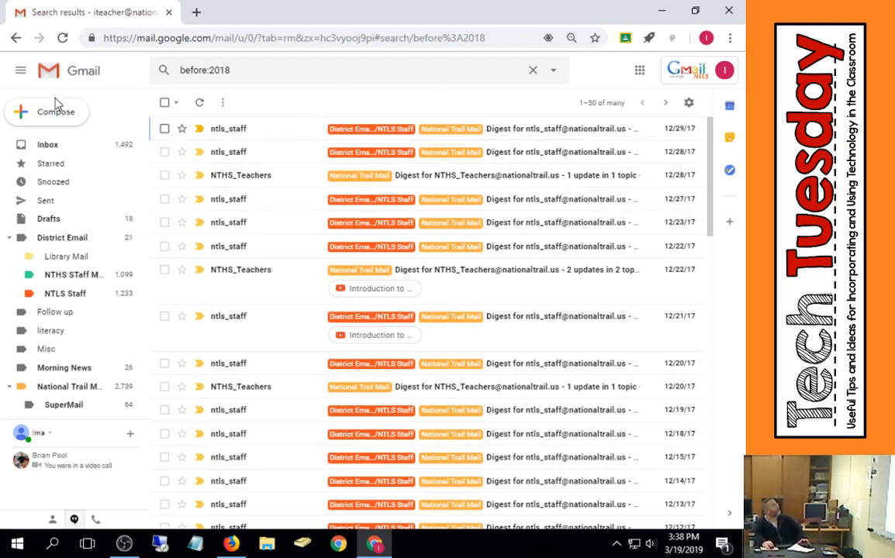
- Open the Filters and Blocked Addresses settings
left_click(688, 104)
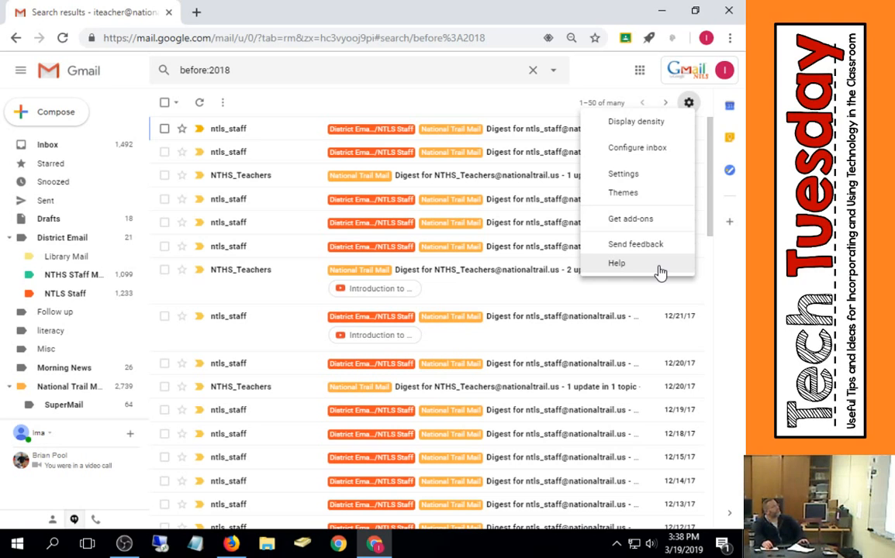
left_click(644, 175)
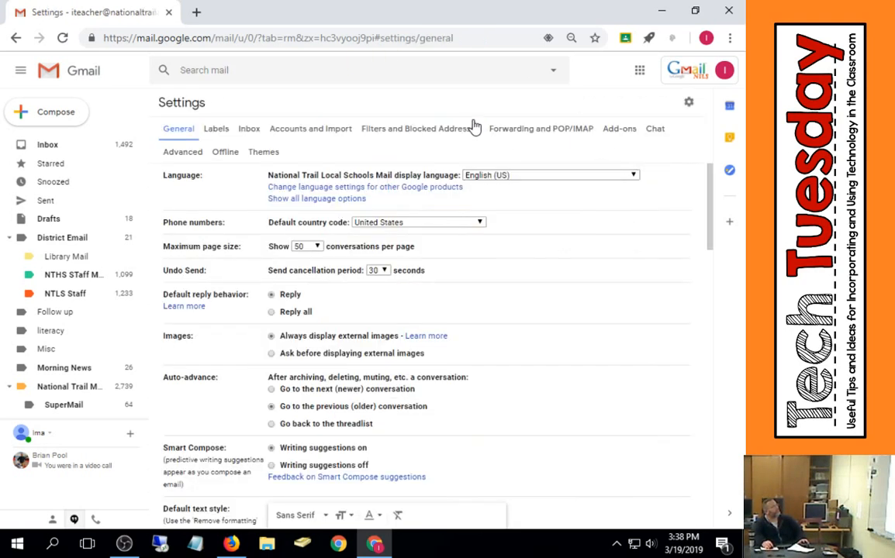
left_click(467, 128)
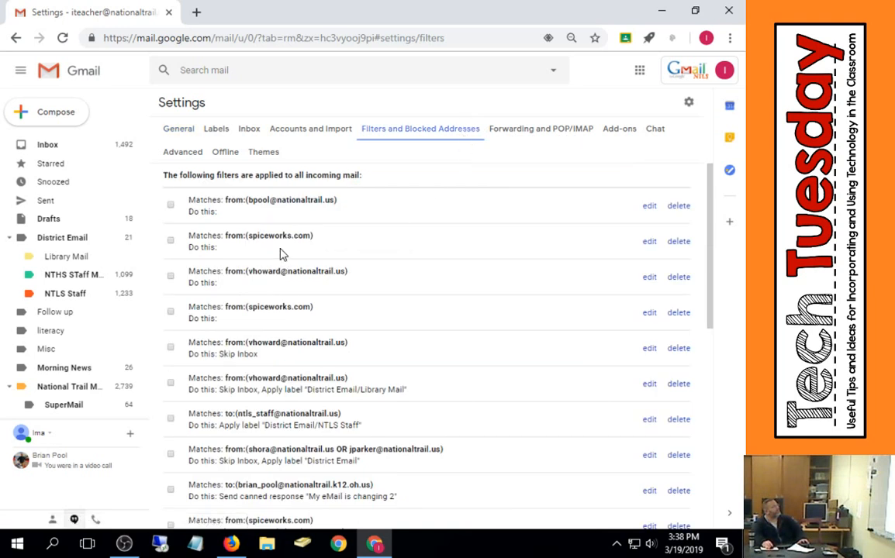
scroll(287, 256, "down", 10)
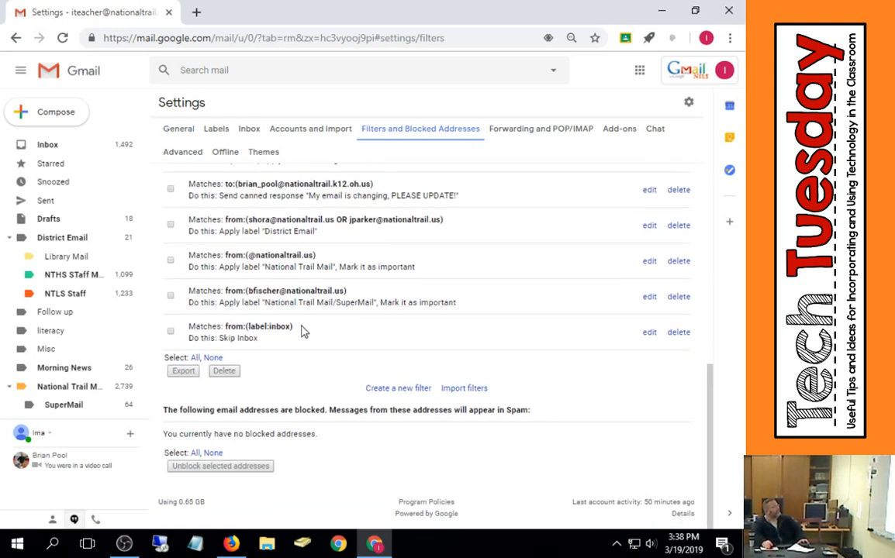
left_click(392, 389)
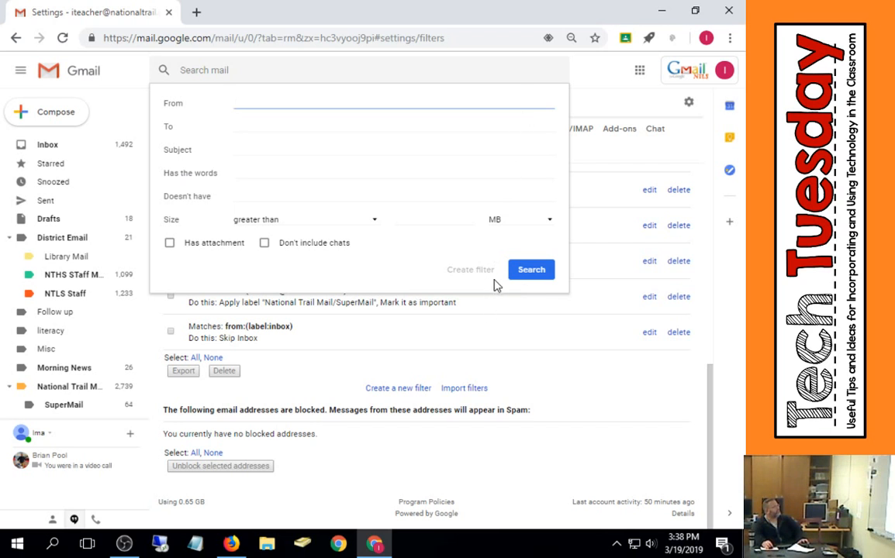
left_click(515, 370)
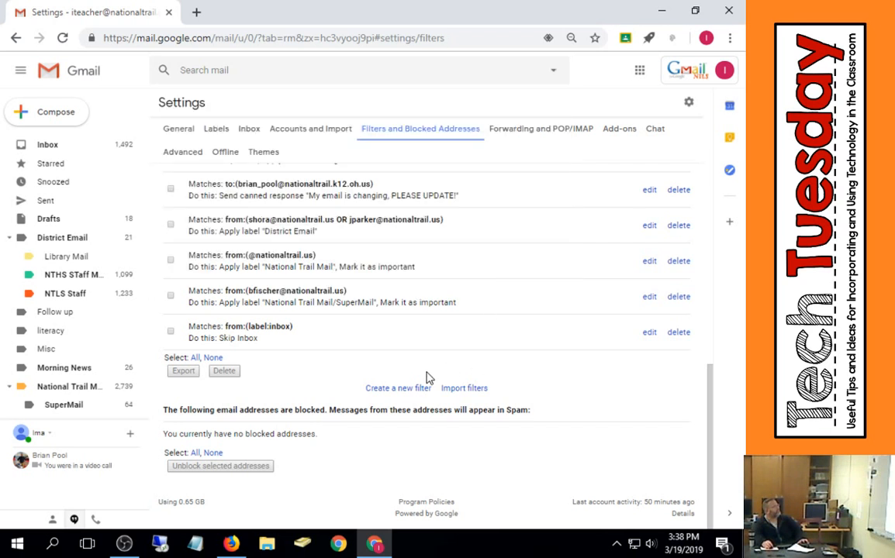
- Edit the label:inbox filter: set From to before:2018, keep Skip the Inbox, also apply to matching conversations, and update it
left_click(649, 332)
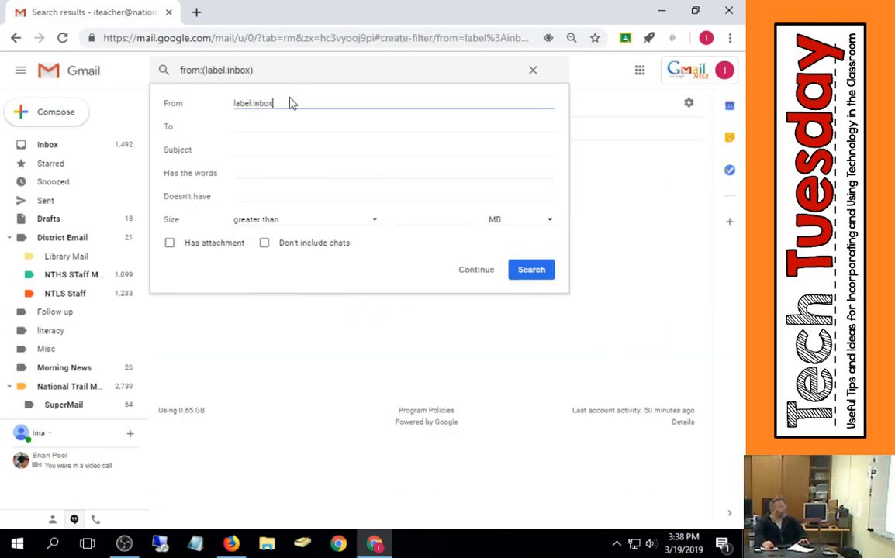
left_click_drag(292, 101, 171, 118)
type("bef")
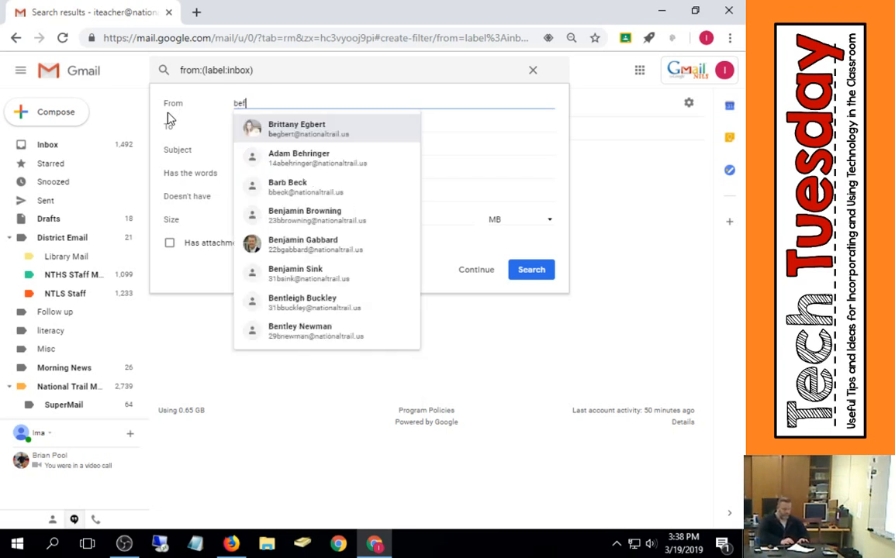
type("ore:")
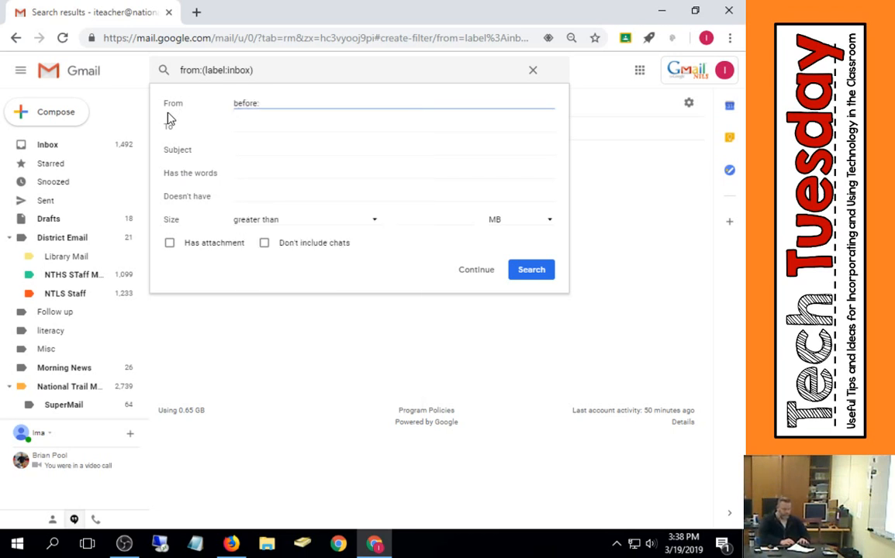
type("2018")
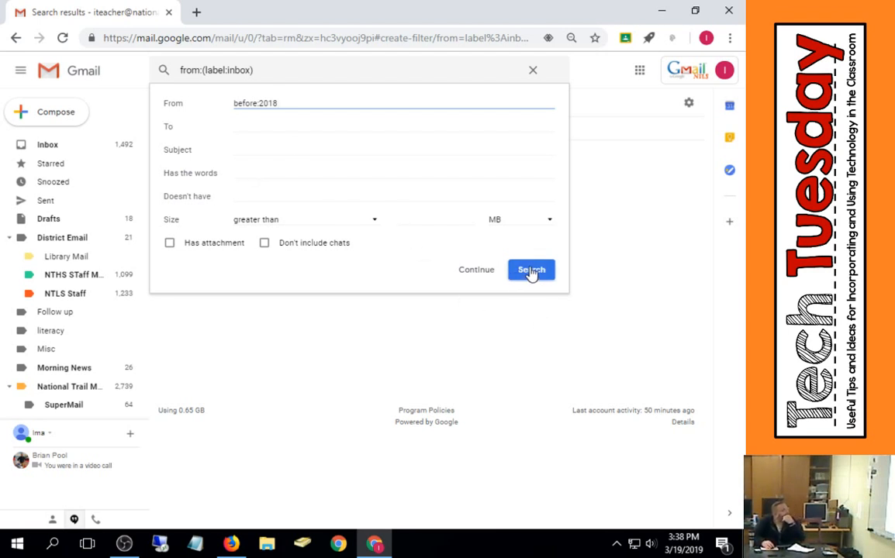
left_click(466, 269)
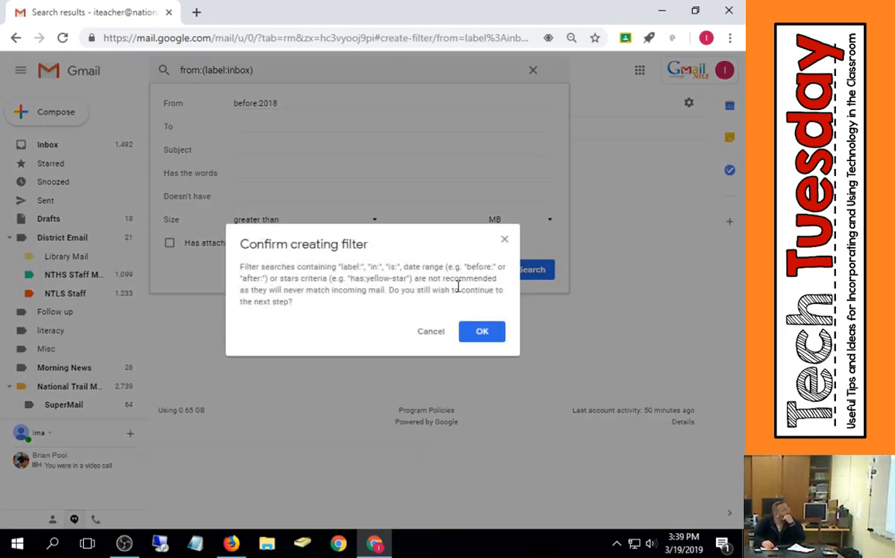
left_click(482, 330)
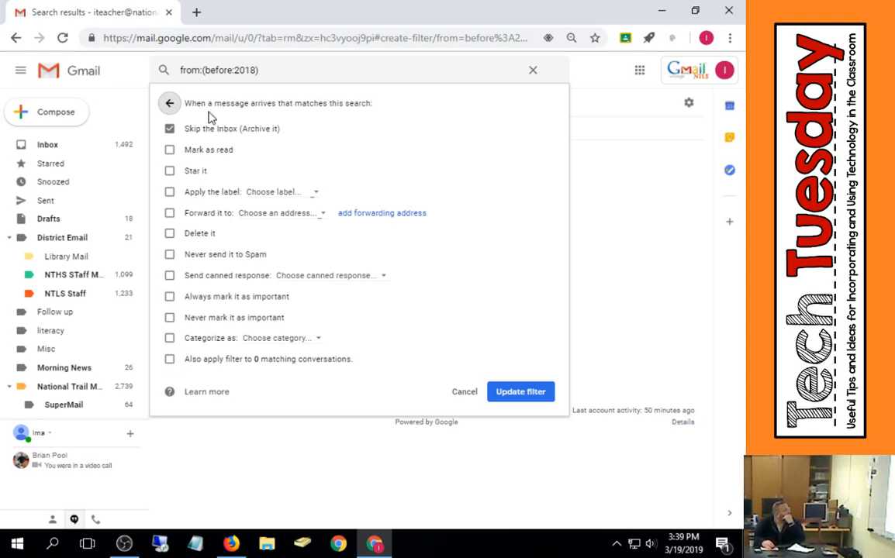
left_click(172, 361)
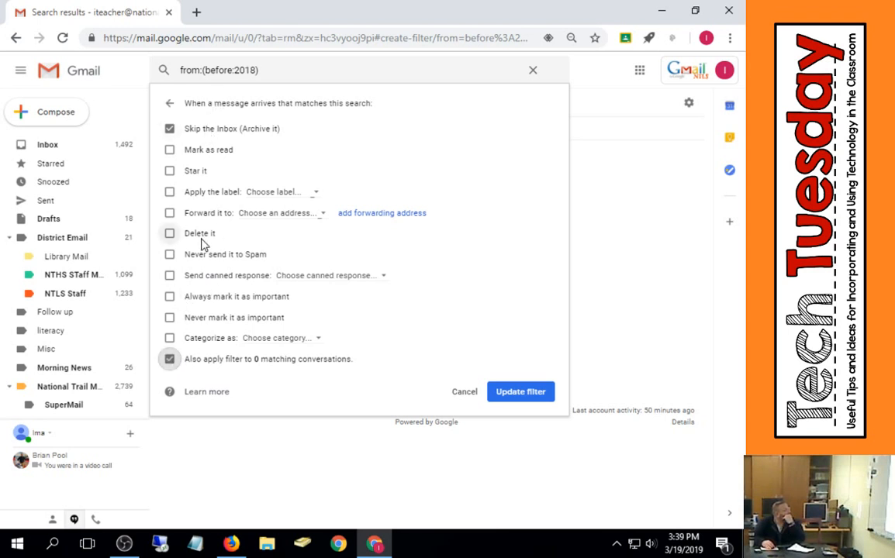
left_click(533, 395)
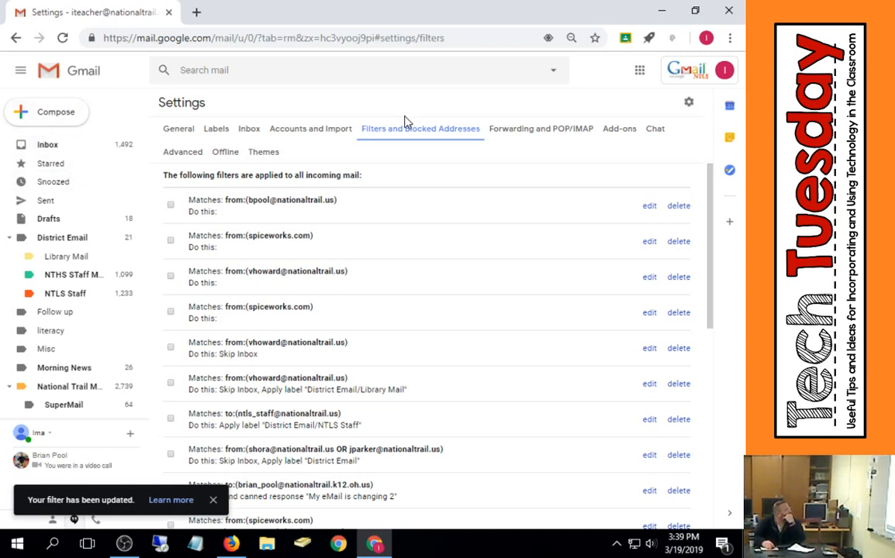
- Delete the from:(before:2018) filter
scroll(469, 260, "down", 4)
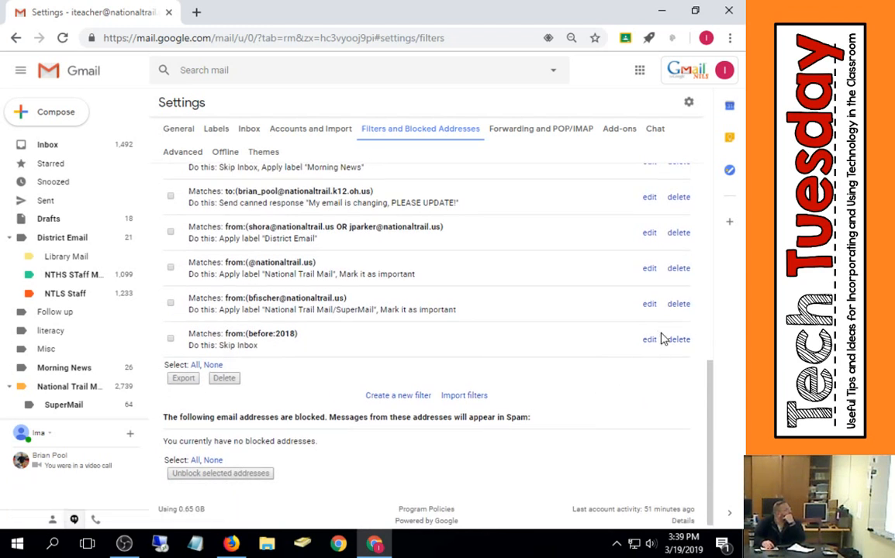
left_click(680, 342)
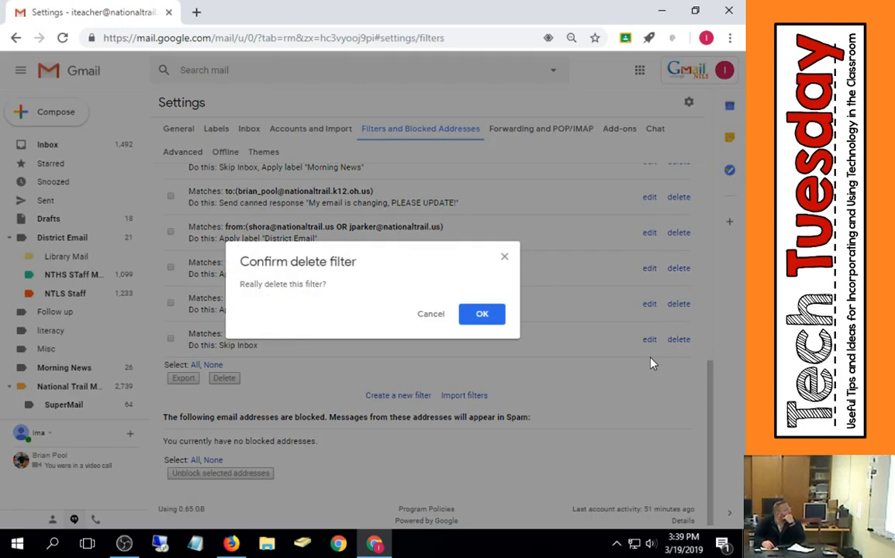
left_click(481, 314)
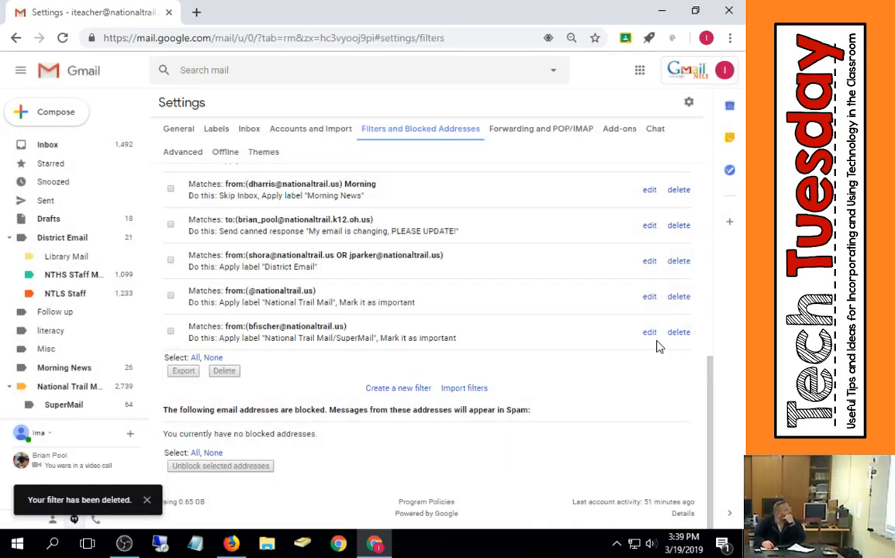
- Start creating a new filter
left_click(415, 389)
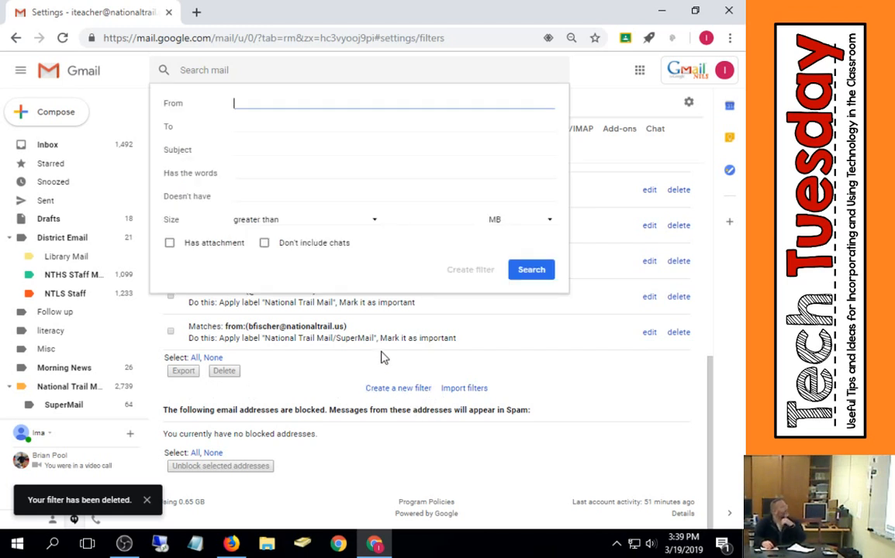
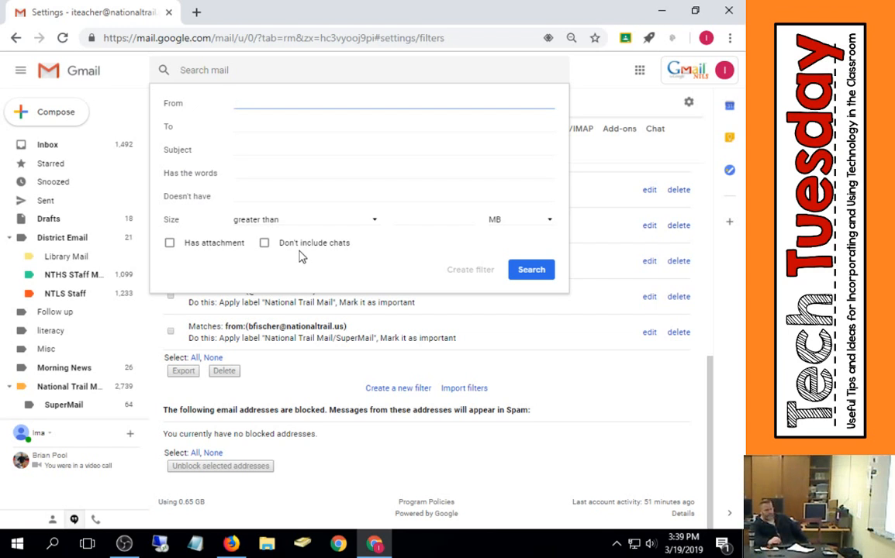
- Search for messages from 2018 using the filter form, then go back to the filter settings
type("2018")
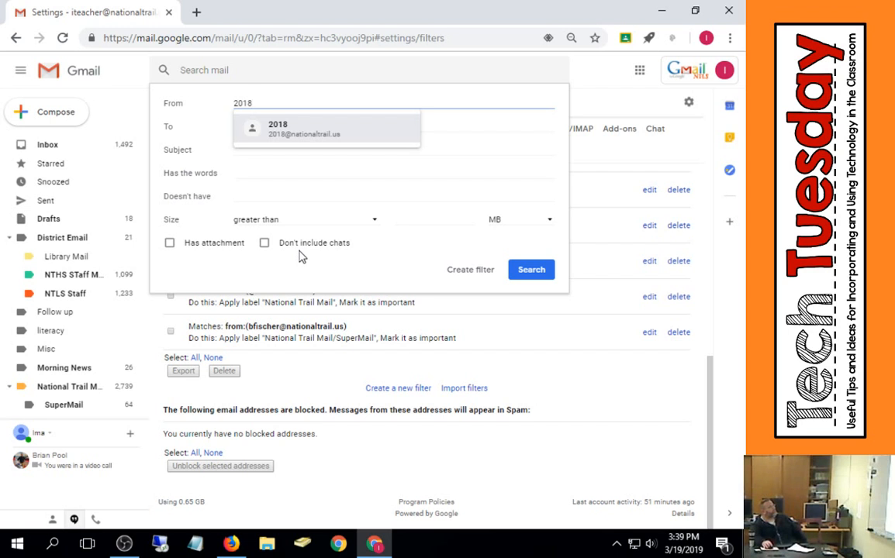
left_click(495, 128)
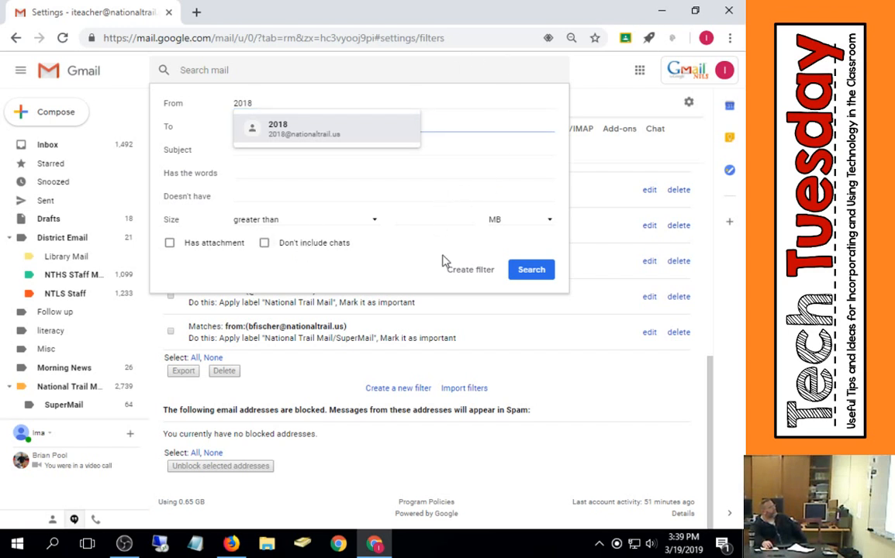
left_click(541, 271)
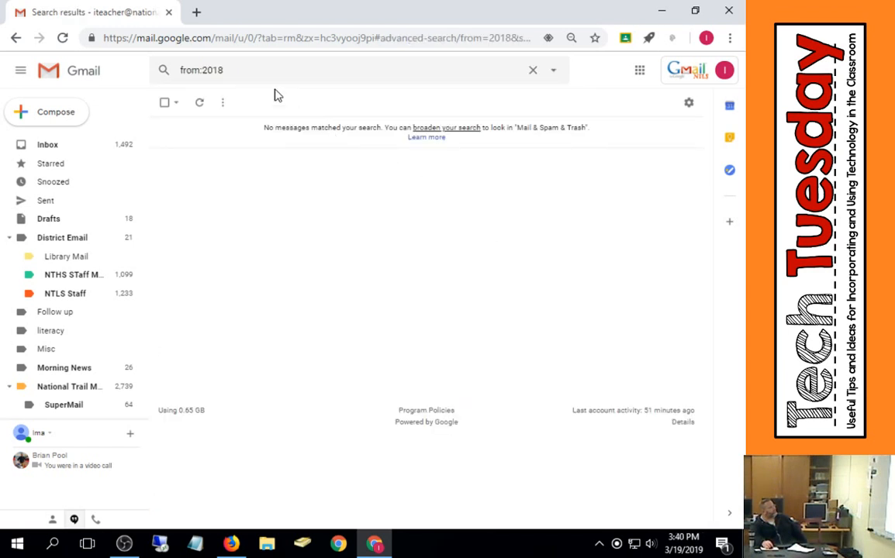
left_click(244, 74)
left_click_drag(242, 74, 146, 72)
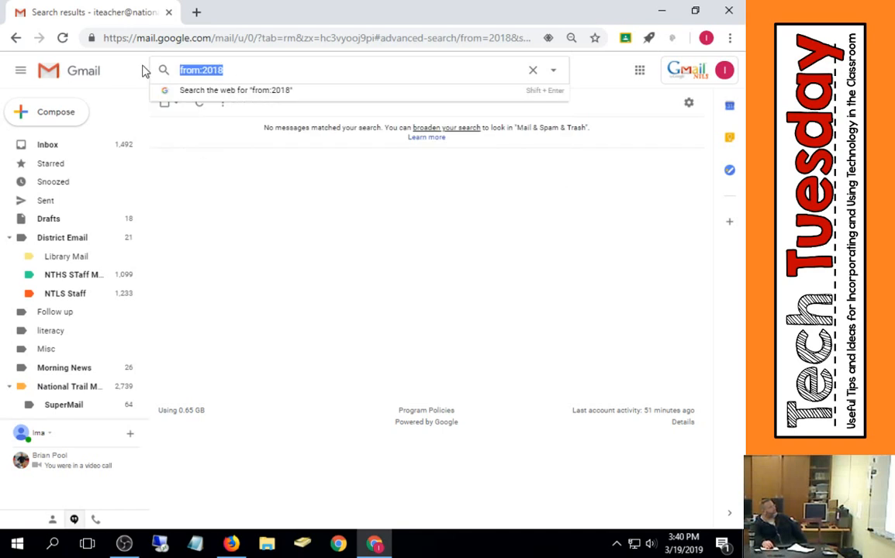
left_click(16, 37)
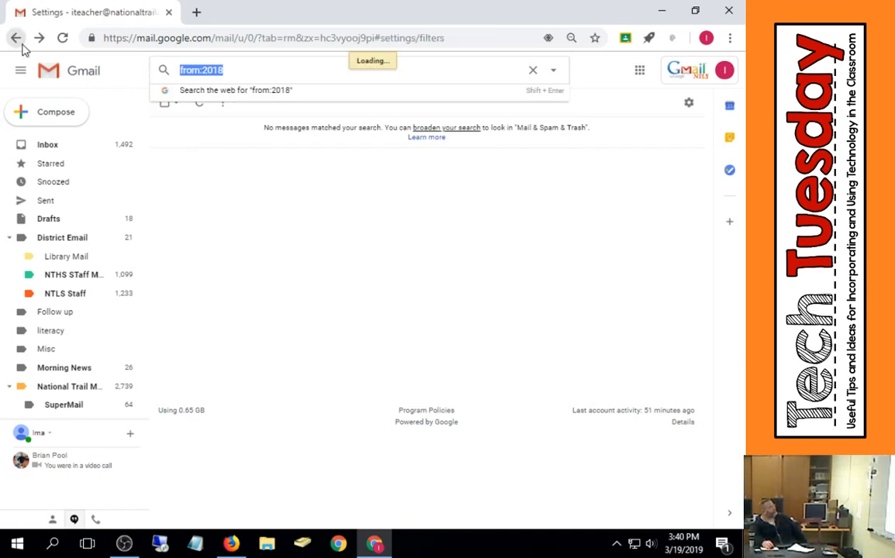
- Open a new filter form from the Filters and Blocked Addresses settings
scroll(528, 326, "down", 10)
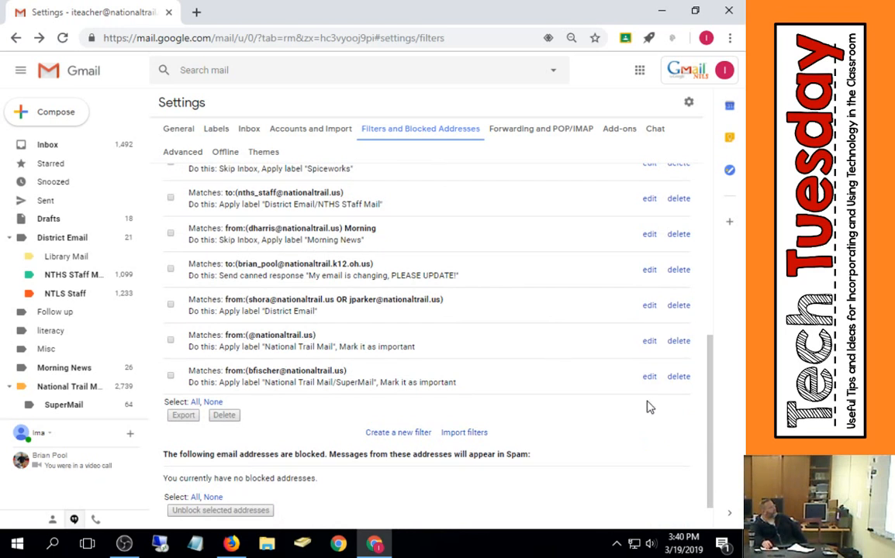
scroll(650, 408, "down", 1)
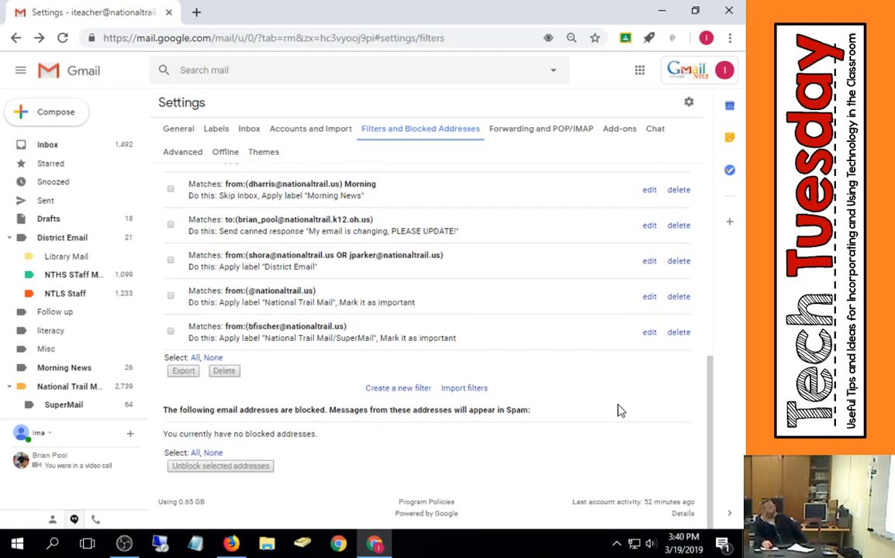
left_click(399, 392)
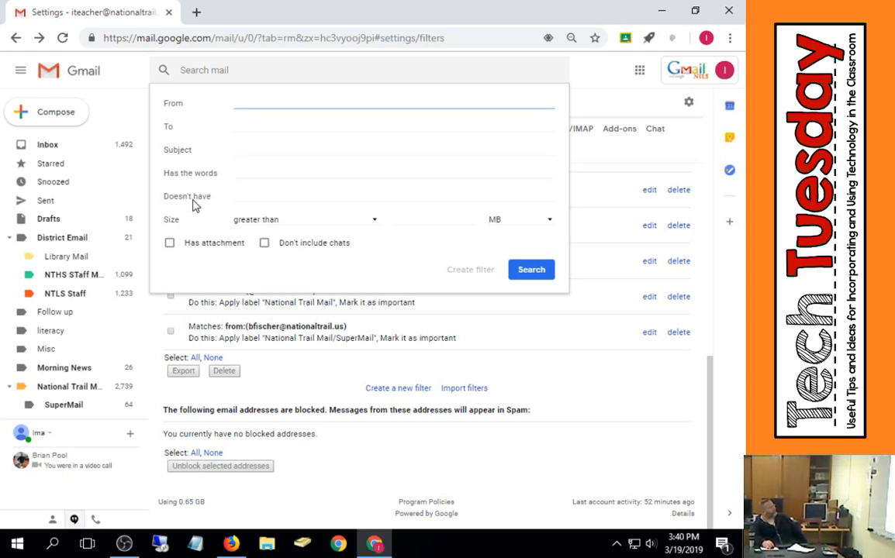
left_click(249, 175)
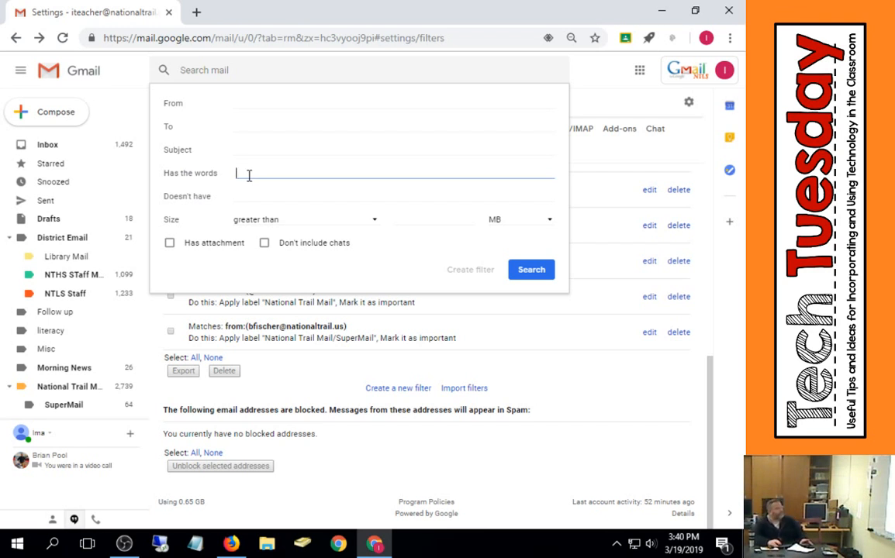
type("2018")
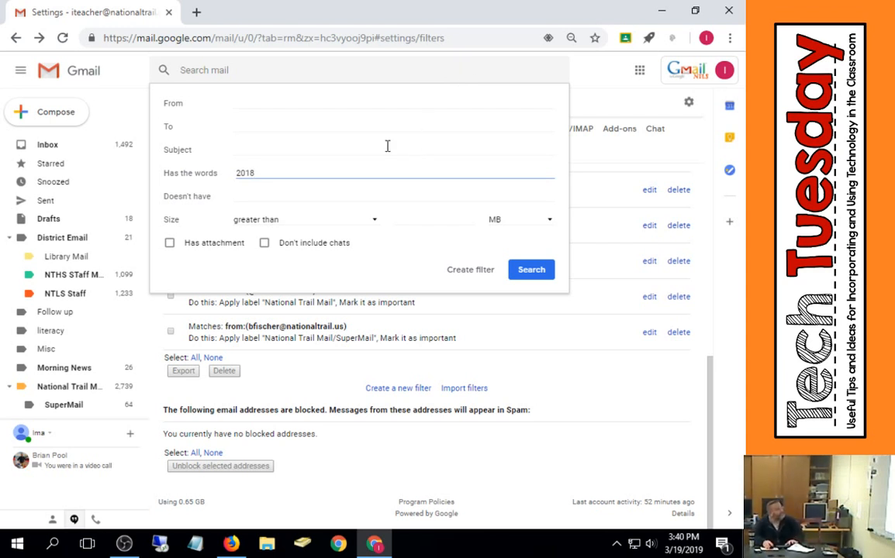
key("BackSpace")
key("BackSpace")
key("BackSpace")
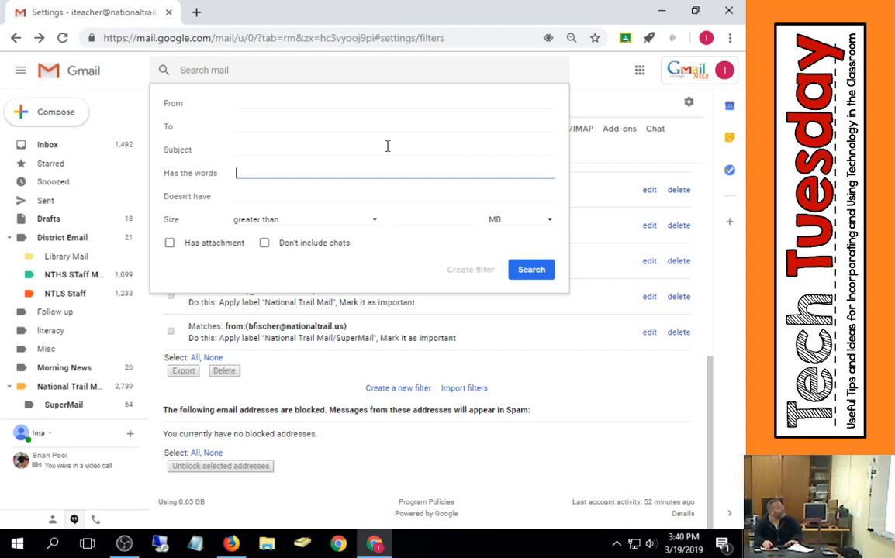
- Create a filter for mail sent to the account's own address that skips the Inbox and also applies to matching conversations
left_click(247, 129)
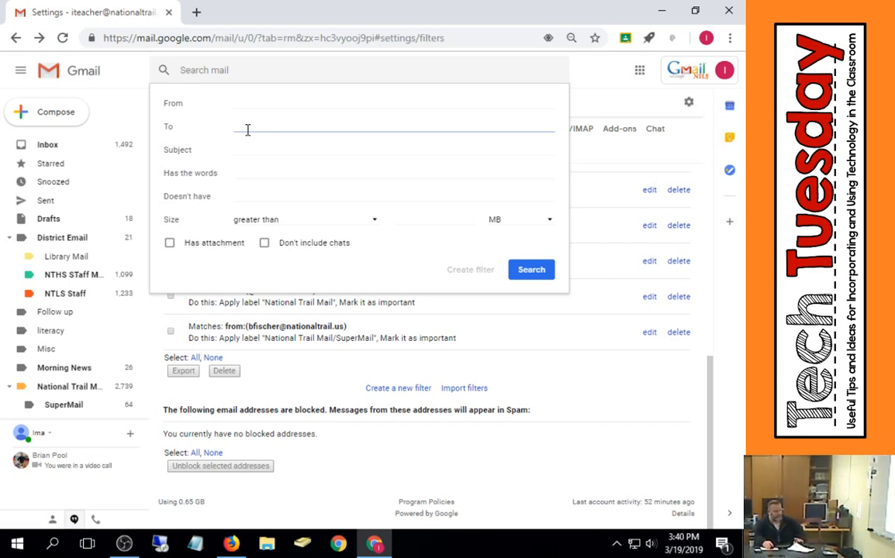
type("it")
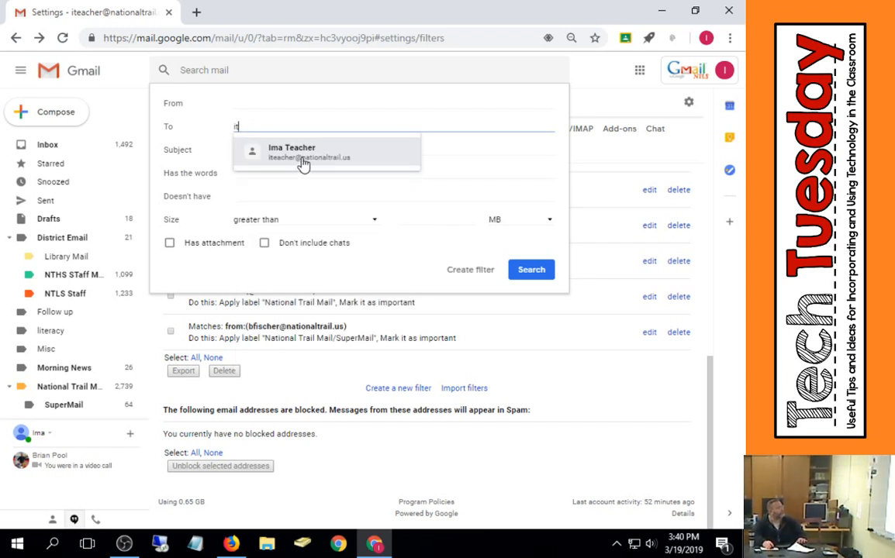
left_click(304, 163)
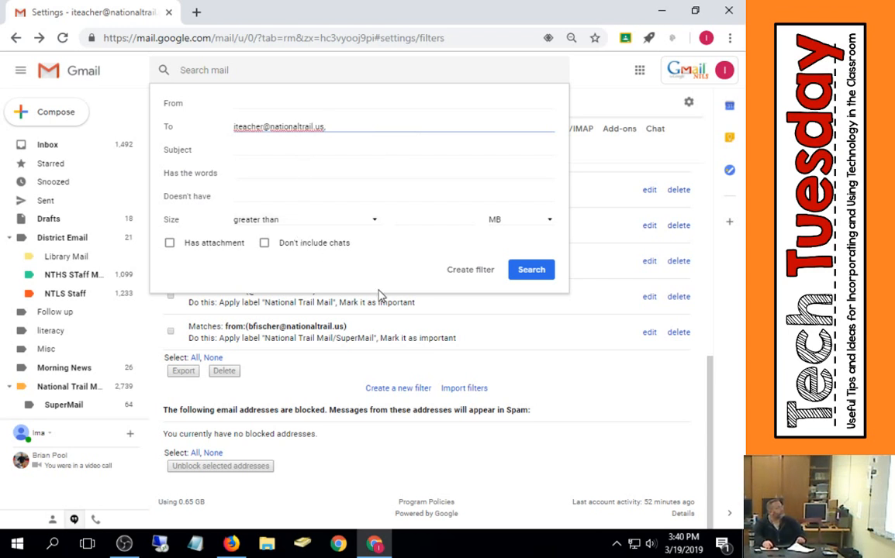
left_click(475, 271)
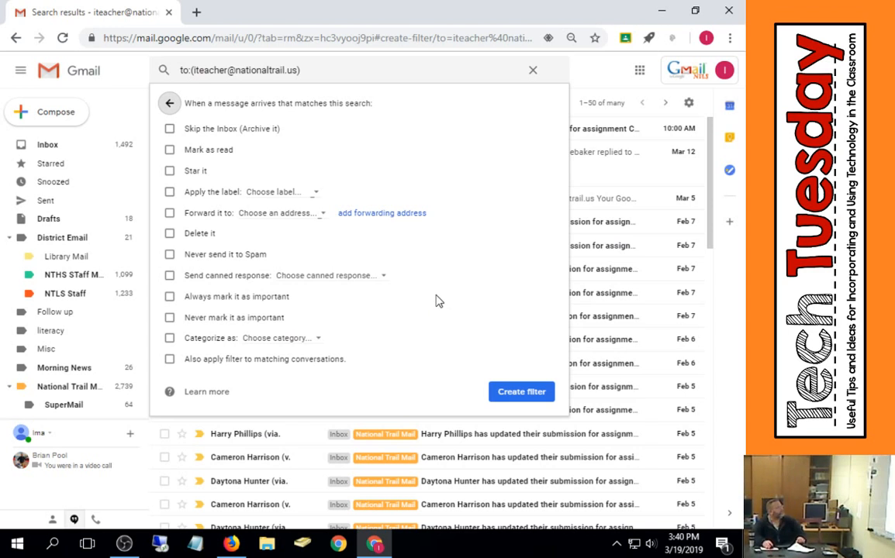
left_click(213, 128)
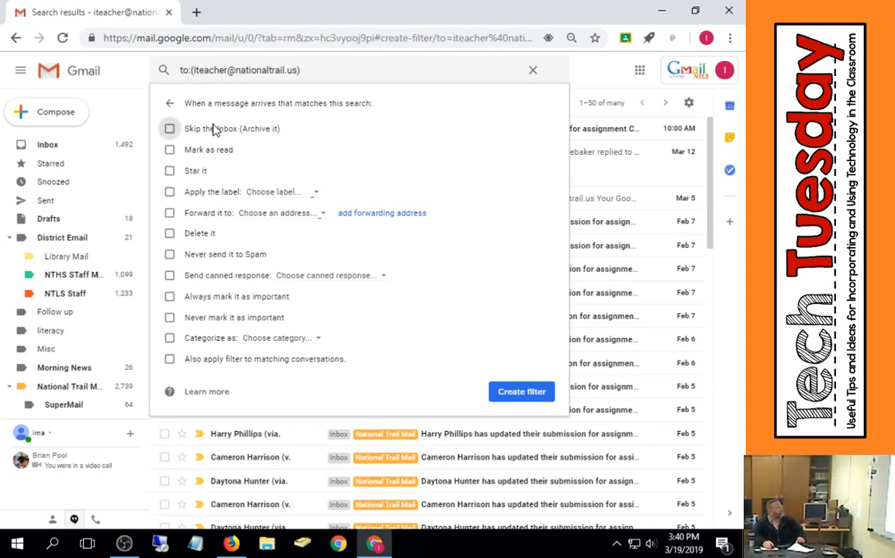
left_click(215, 361)
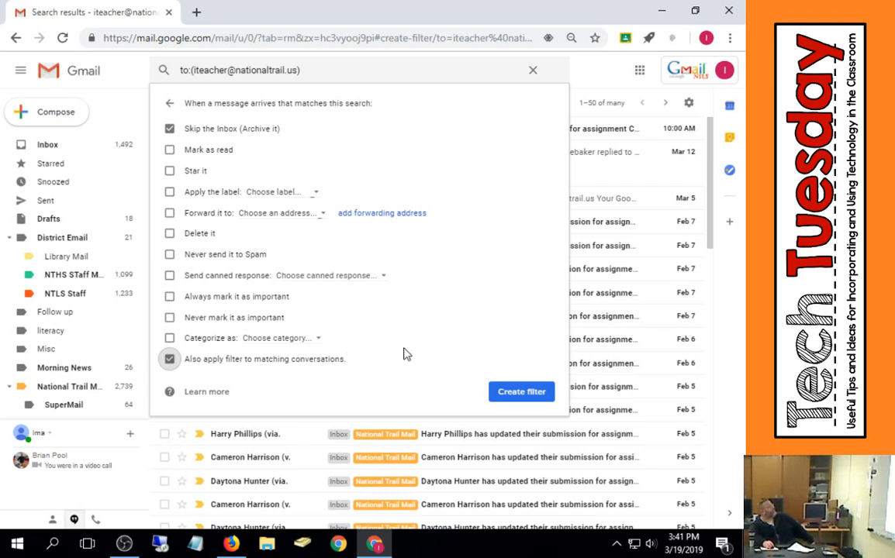
left_click(512, 394)
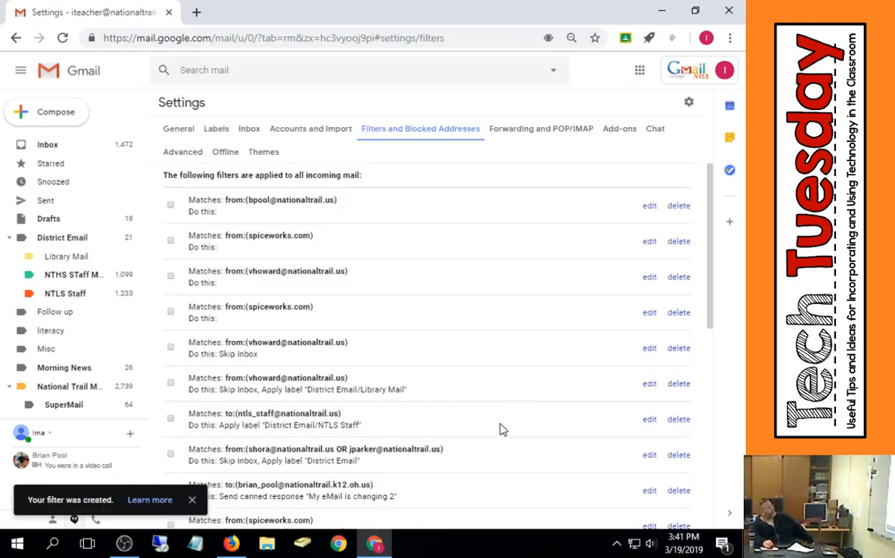
- Review the inbox messages
left_click(68, 147)
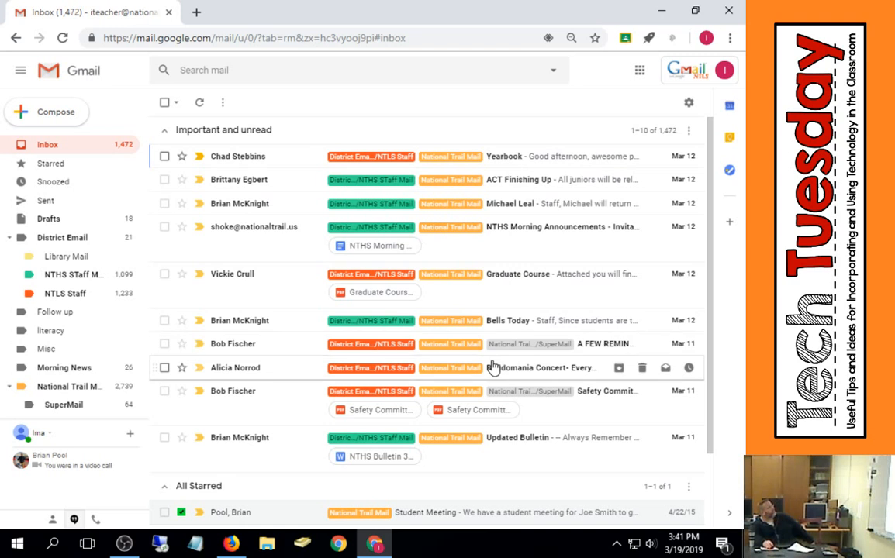
scroll(493, 368, "down", 2)
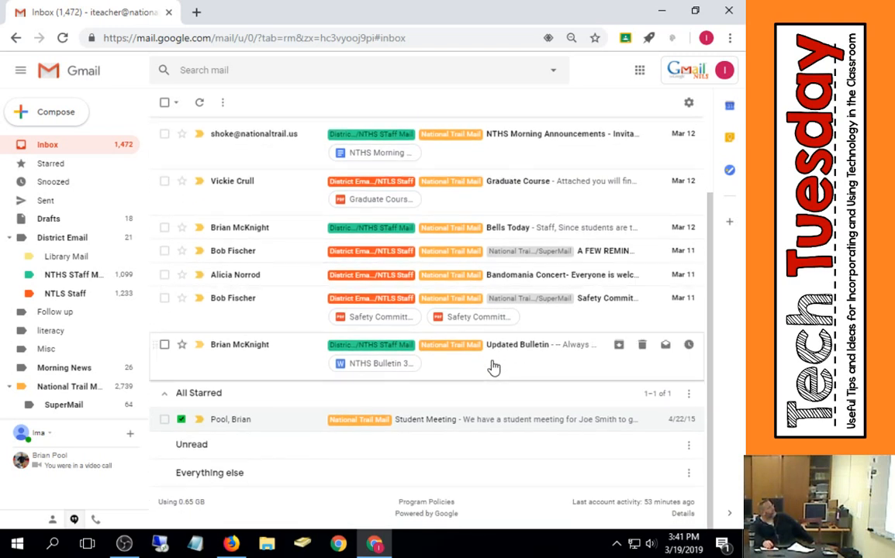
scroll(481, 373, "up", 2)
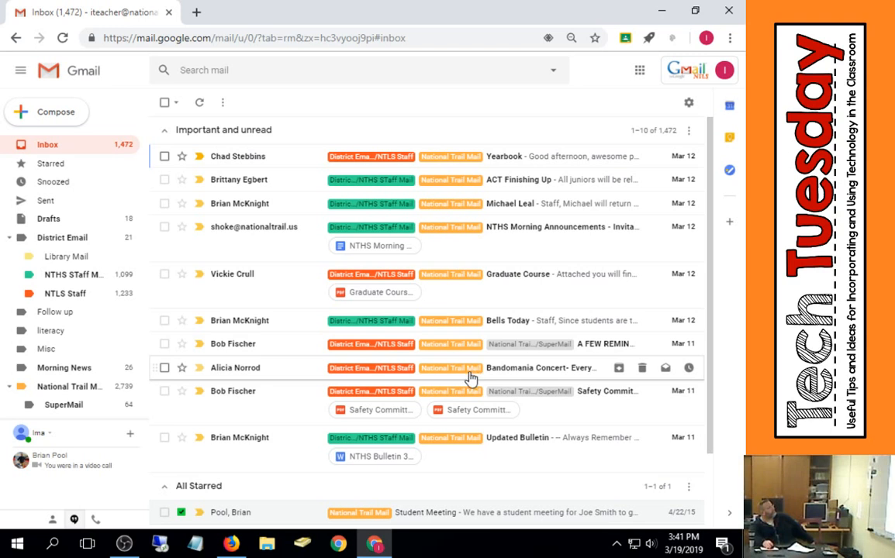
- Try to change the own-address filter's To field to the HS Staff group address, confirming the account sign-in to continue
left_click(688, 103)
left_click(635, 178)
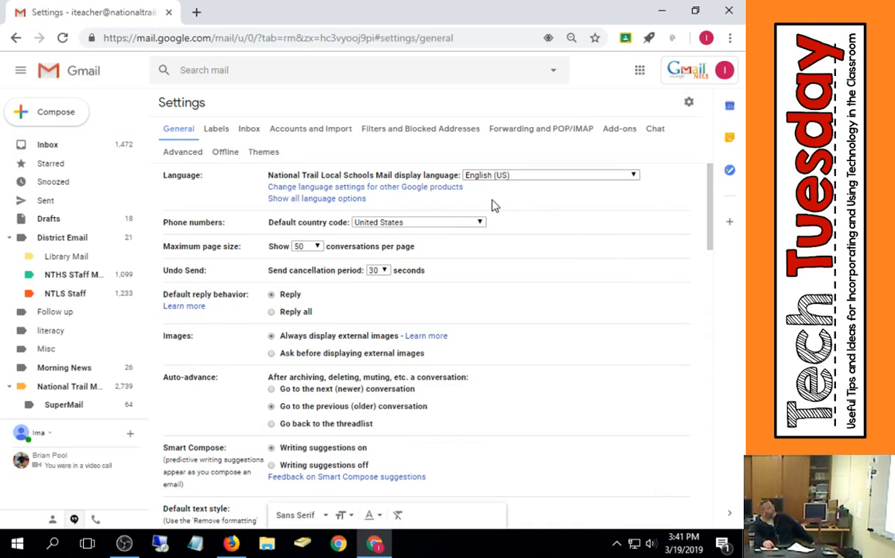
left_click(460, 127)
scroll(504, 364, "down", 10)
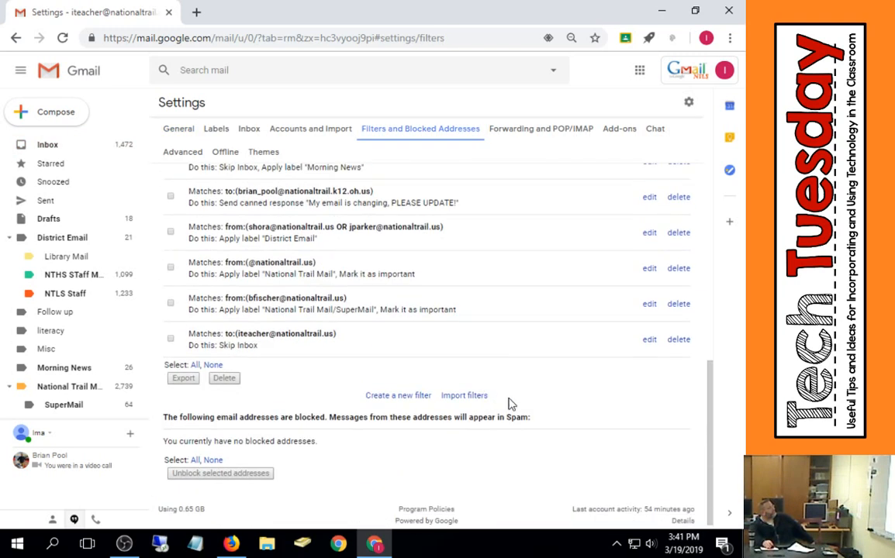
left_click(650, 339)
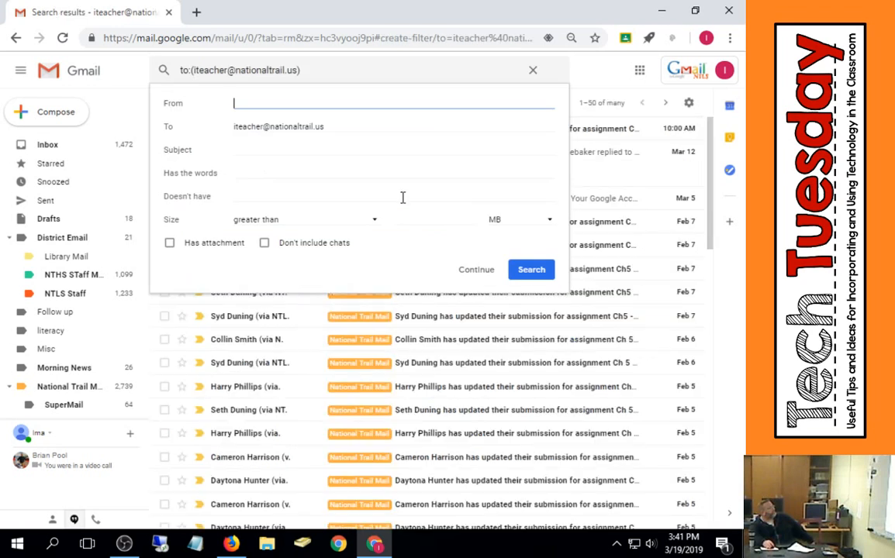
double_click(263, 126)
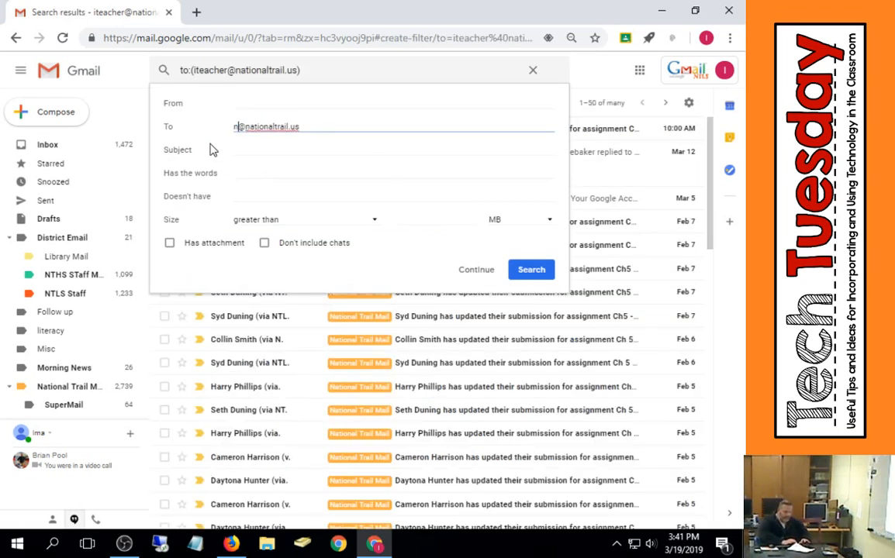
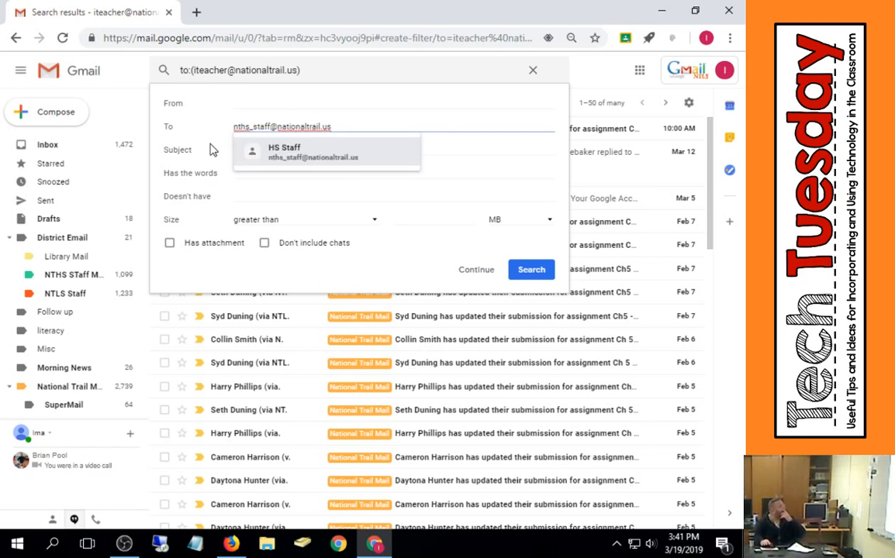
left_click(340, 149)
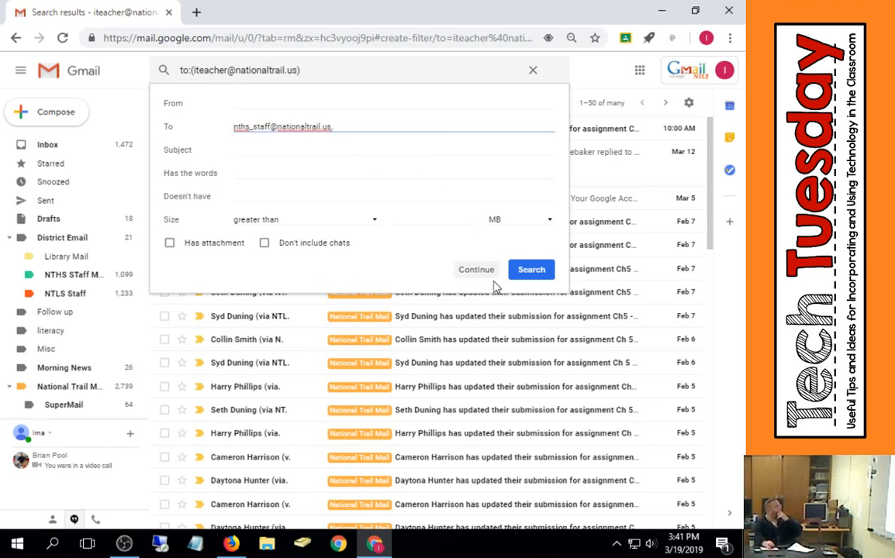
left_click(476, 271)
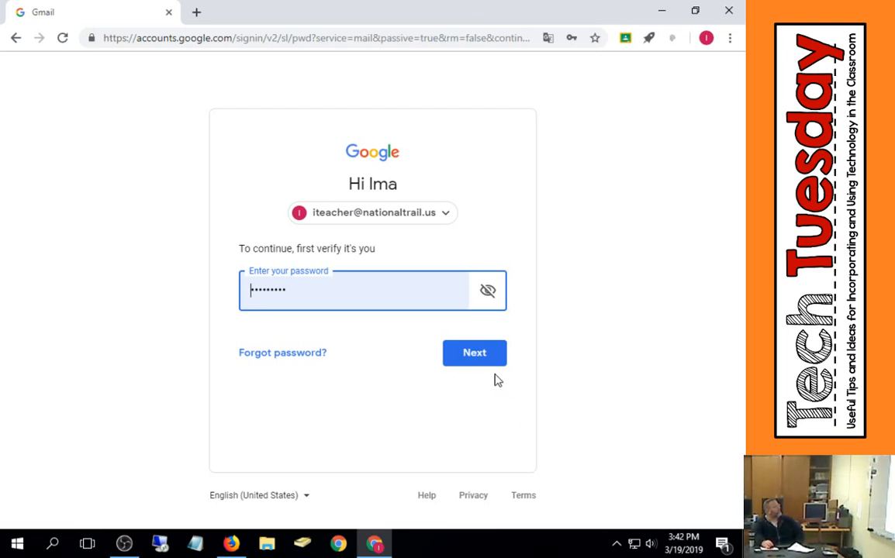
left_click(474, 355)
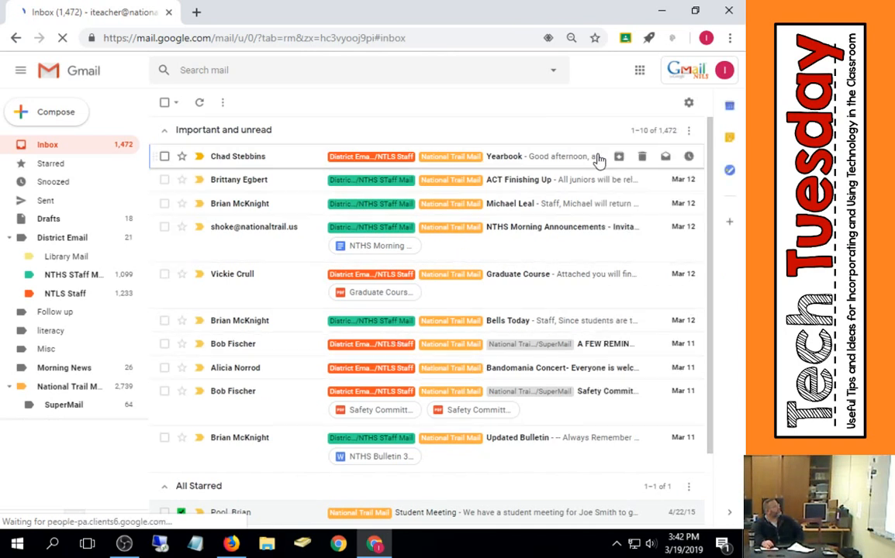
- Edit the own-address skip-Inbox filter so its To field matches the HS Staff group address, and update the filter
left_click(688, 104)
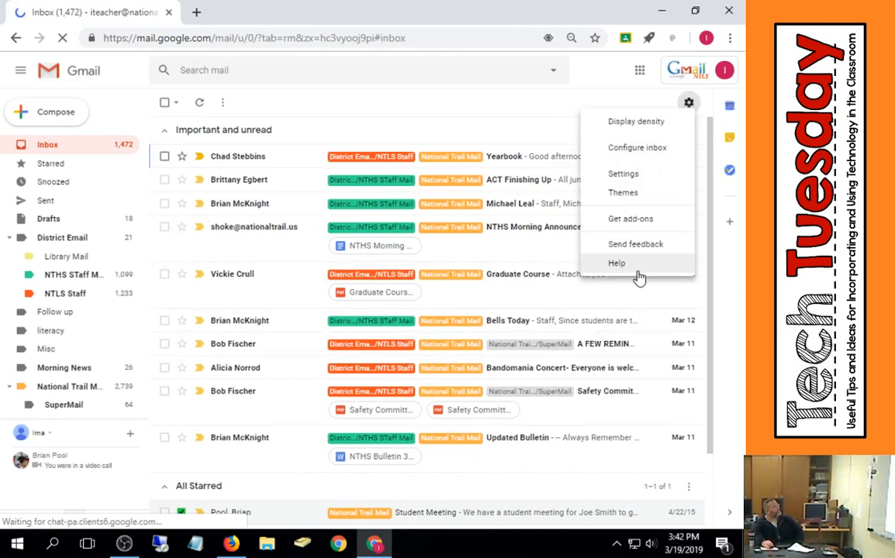
left_click(638, 175)
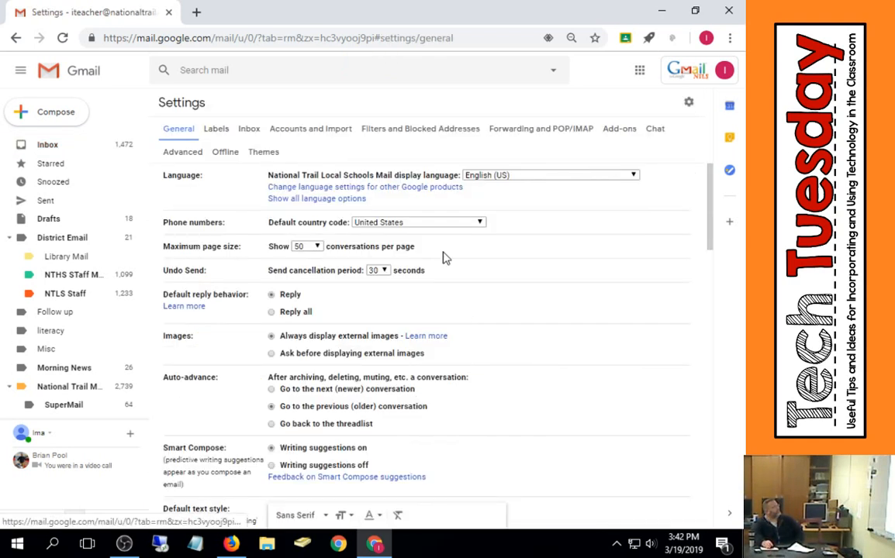
left_click(393, 129)
scroll(469, 301, "down", 10)
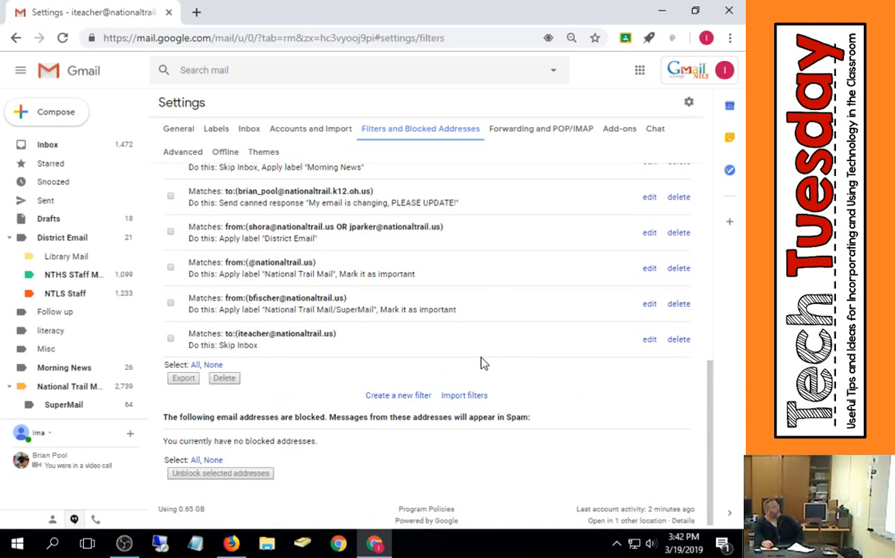
left_click(649, 341)
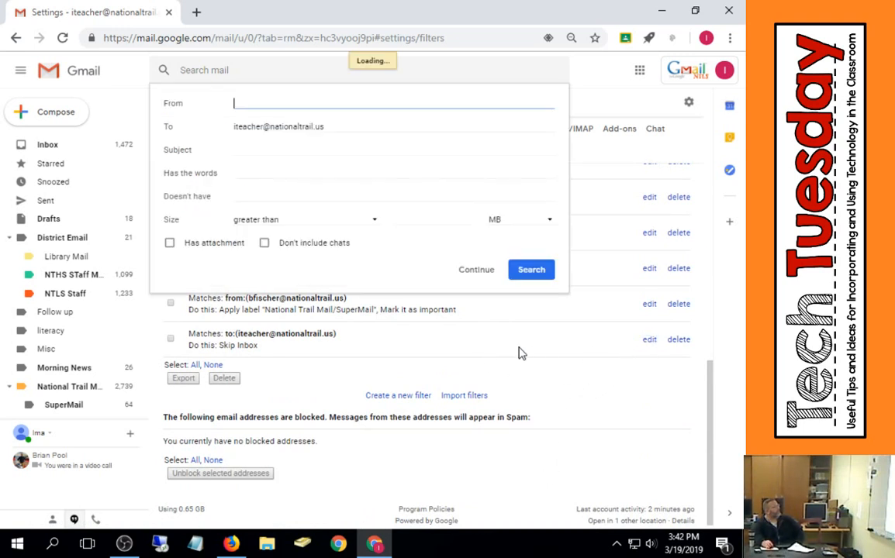
double_click(251, 126)
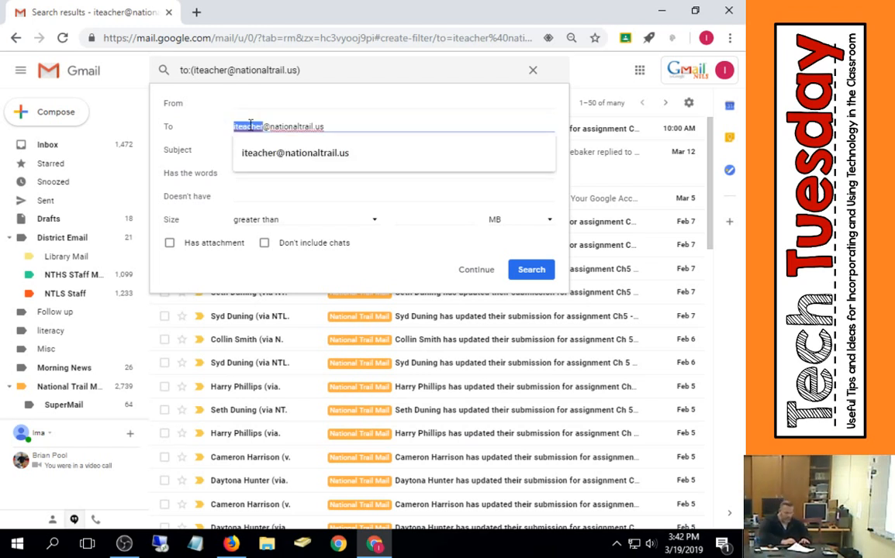
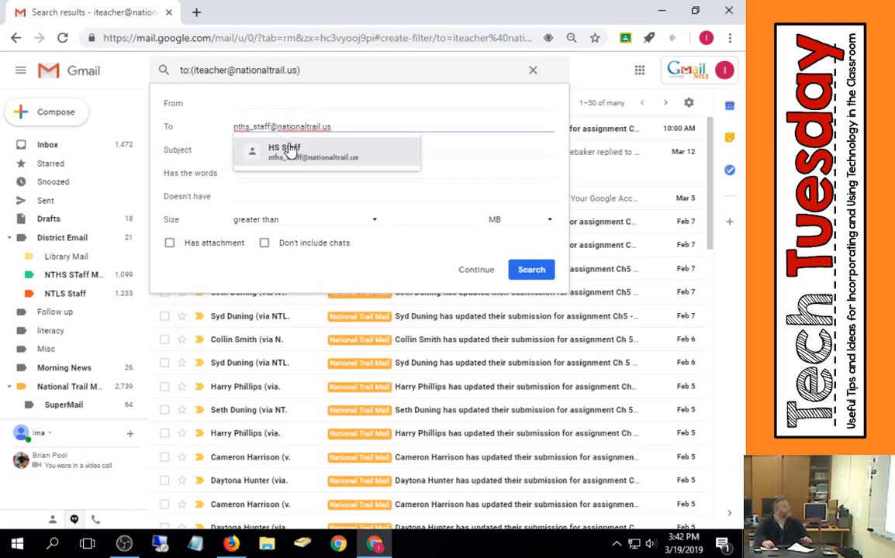
left_click(289, 149)
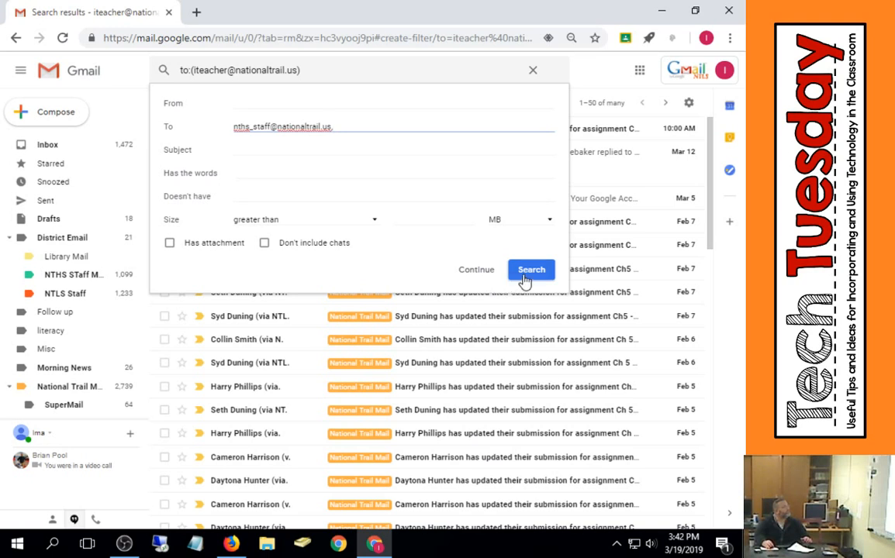
left_click(480, 272)
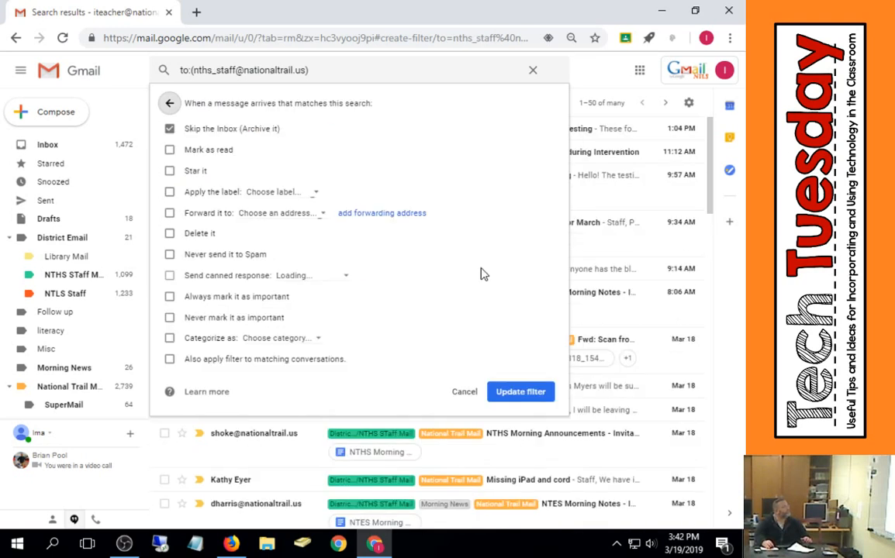
left_click(521, 391)
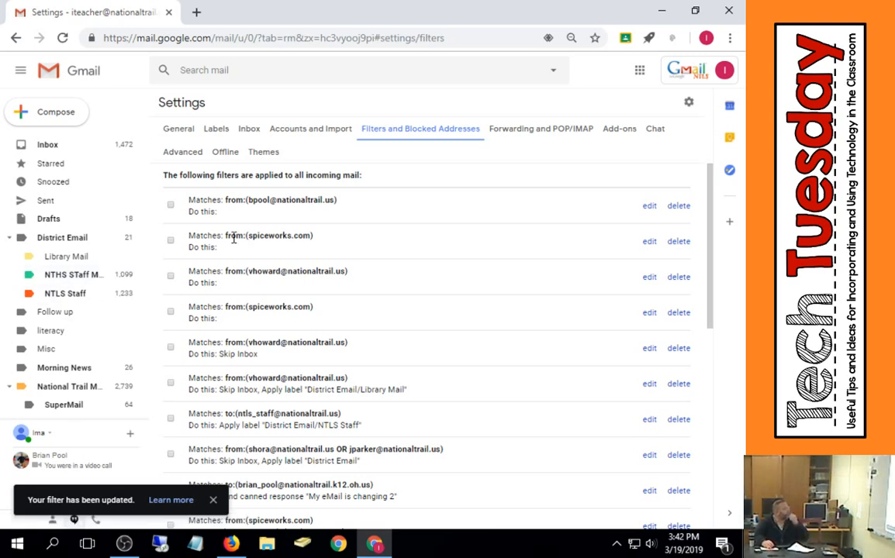
- Edit the HS Staff skip-Inbox filter so it also applies to matching conversations, and update it
scroll(489, 259, "down", 10)
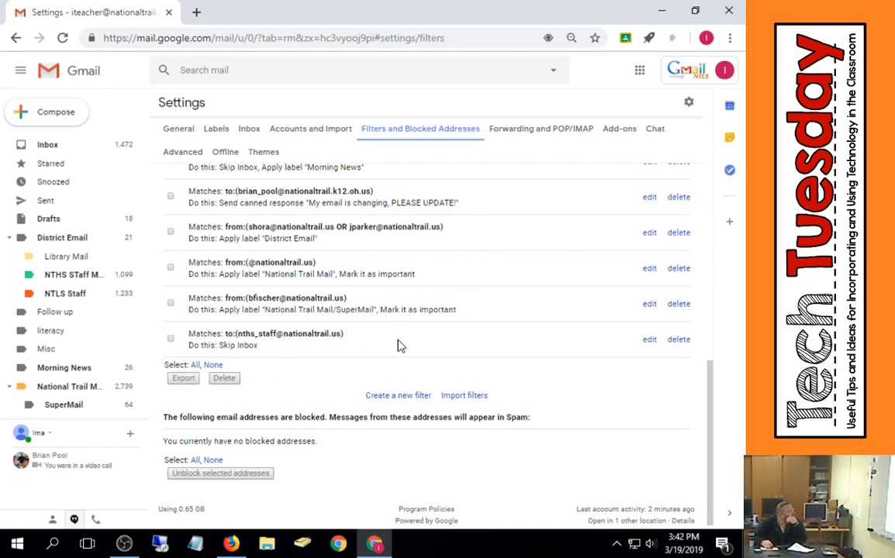
scroll(508, 357, "up", 3)
scroll(509, 353, "down", 3)
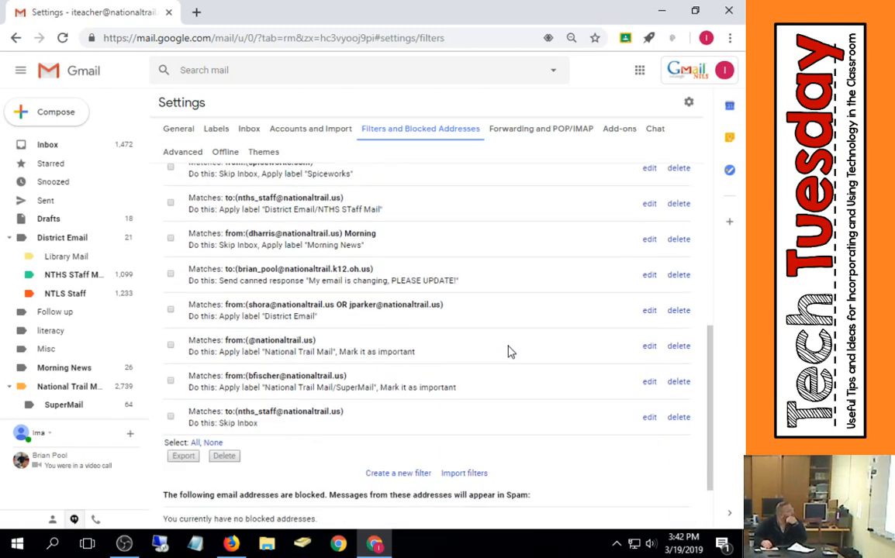
left_click(650, 342)
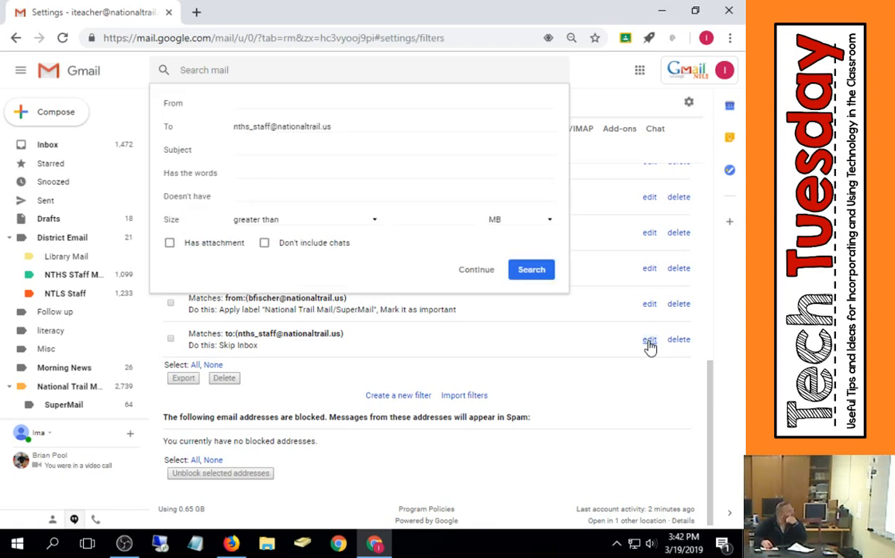
left_click(476, 271)
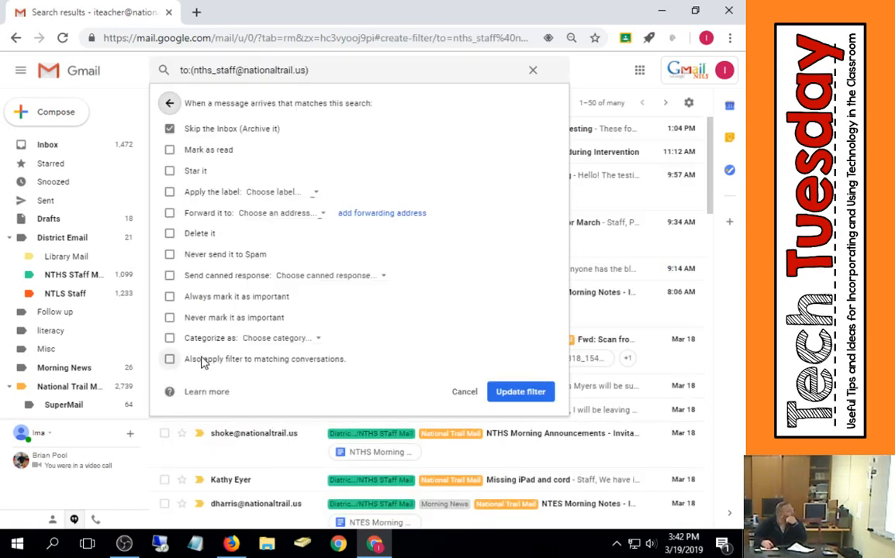
left_click(169, 359)
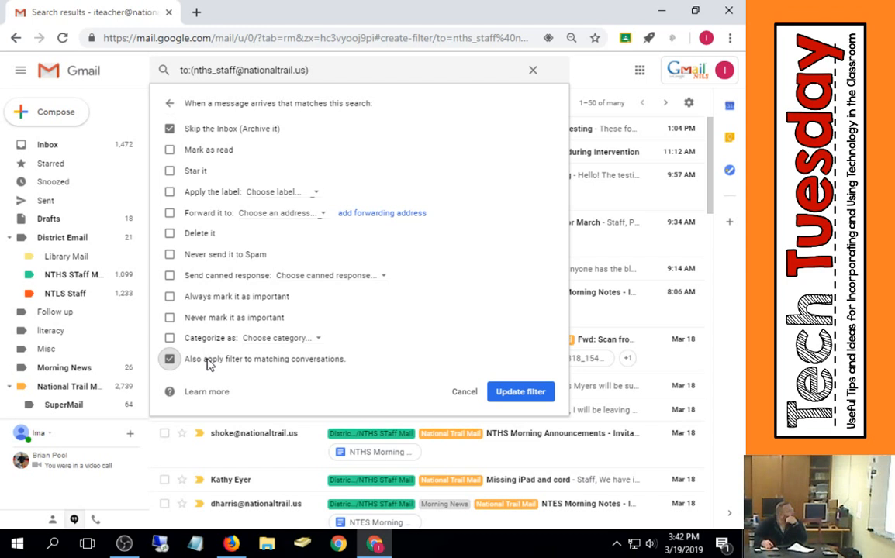
left_click(521, 393)
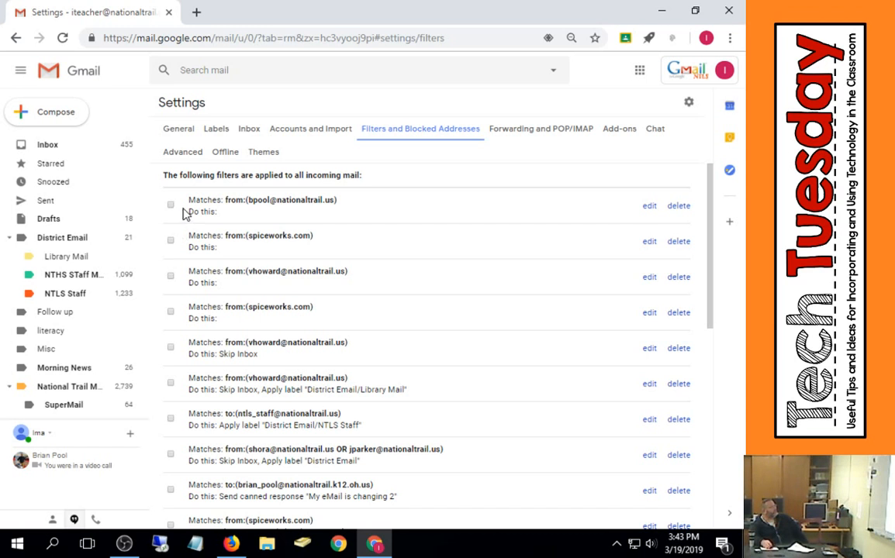
- Review the inbox messages and reopen the Filters and Blocked Addresses settings list
left_click(104, 150)
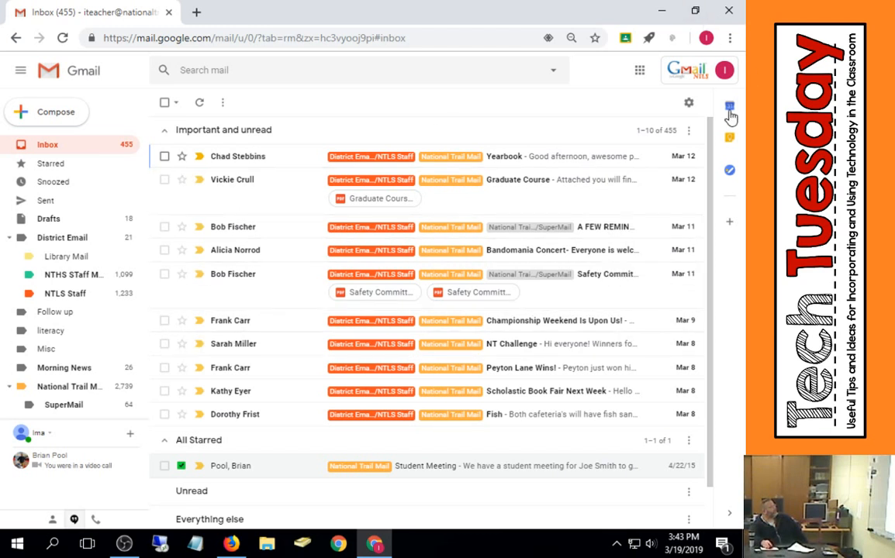
left_click(688, 103)
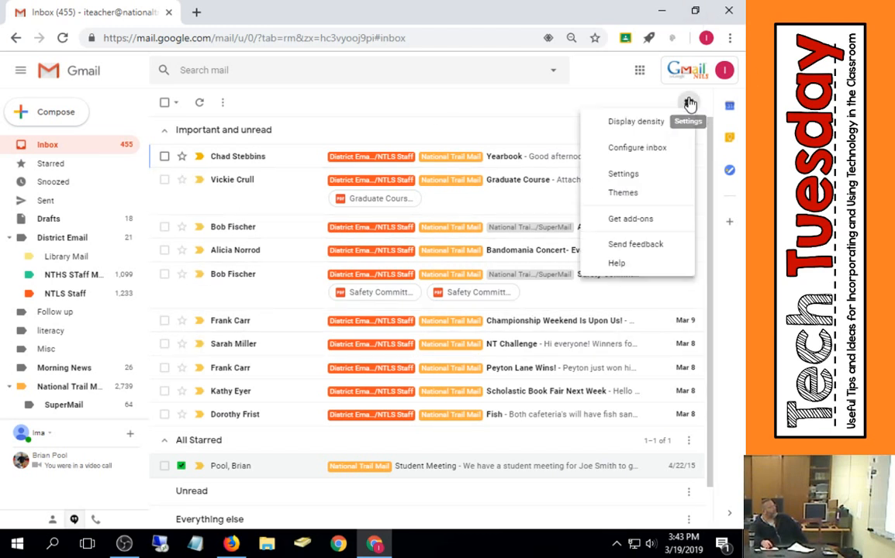
left_click(649, 176)
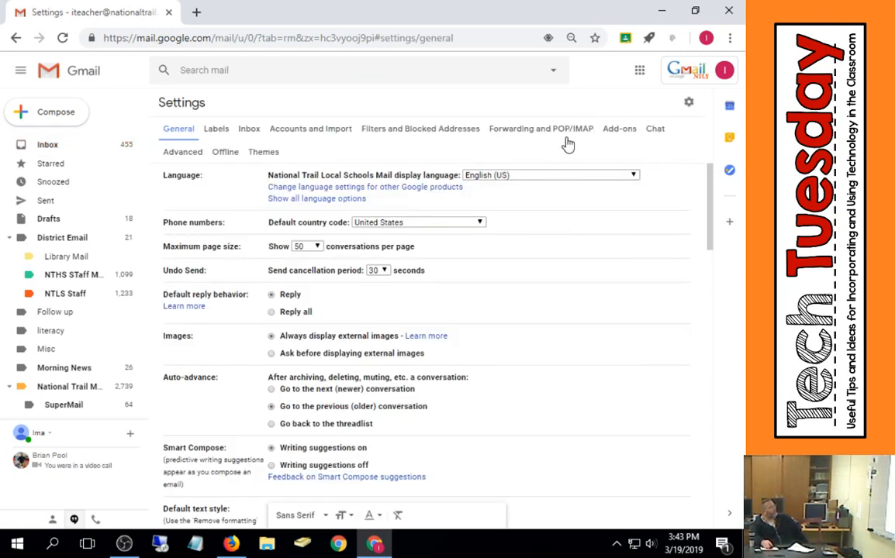
left_click(449, 130)
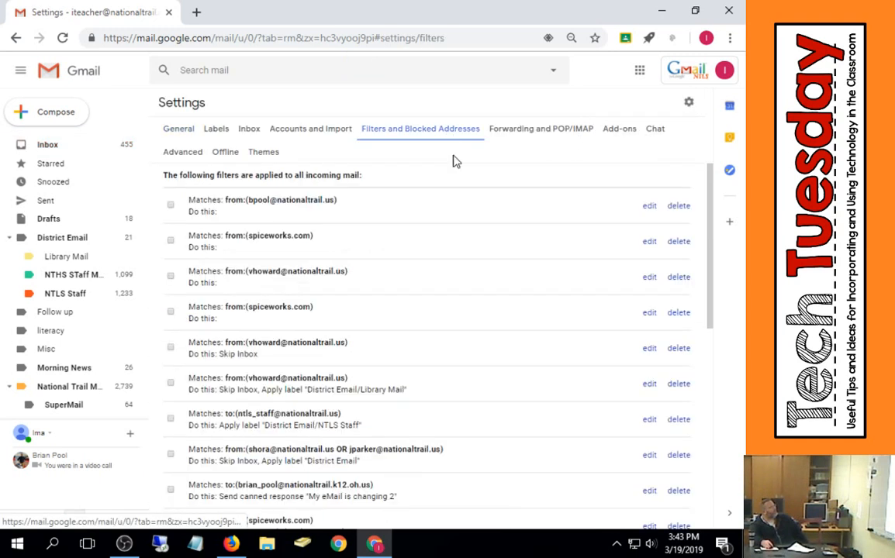
scroll(497, 378, "down", 5)
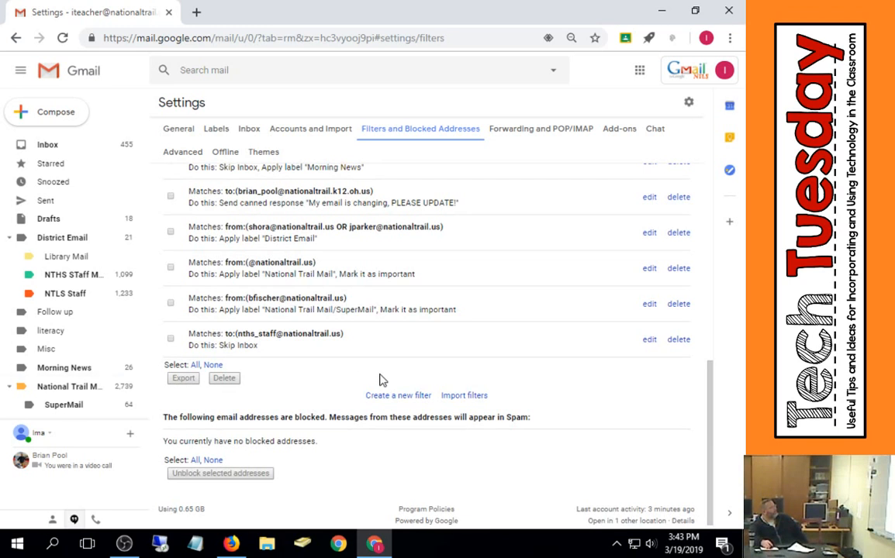
left_click(393, 397)
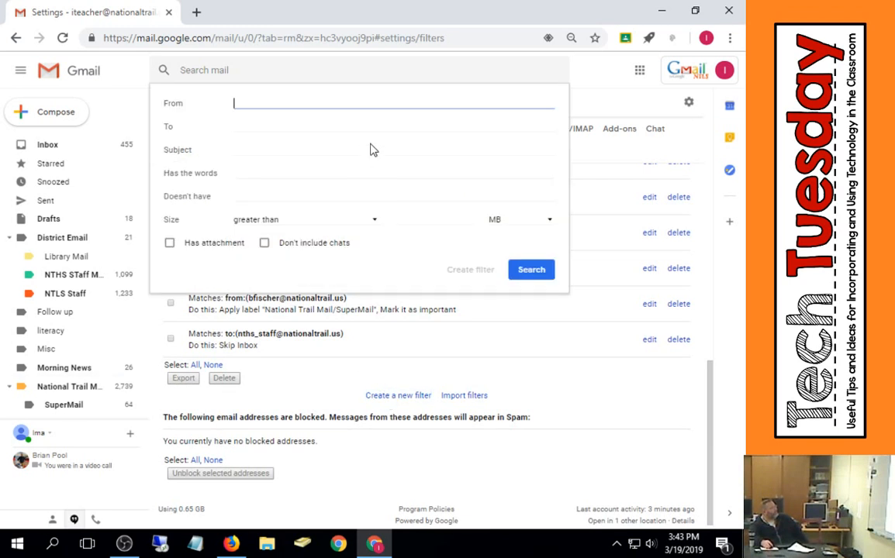
left_click(328, 125)
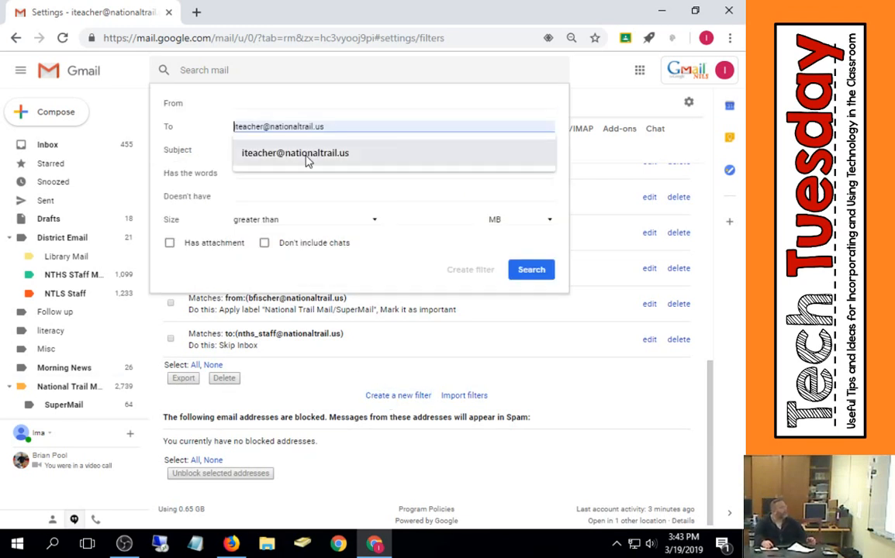
left_click(306, 157)
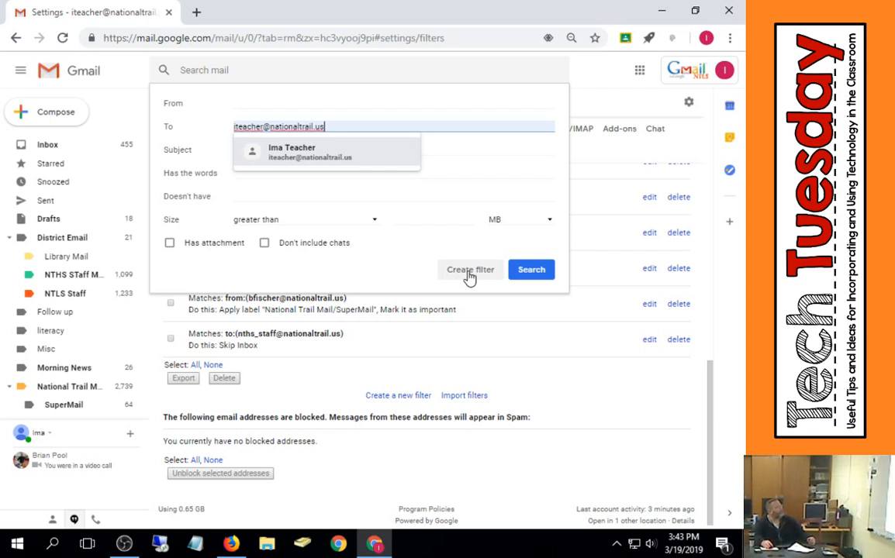
left_click(253, 128)
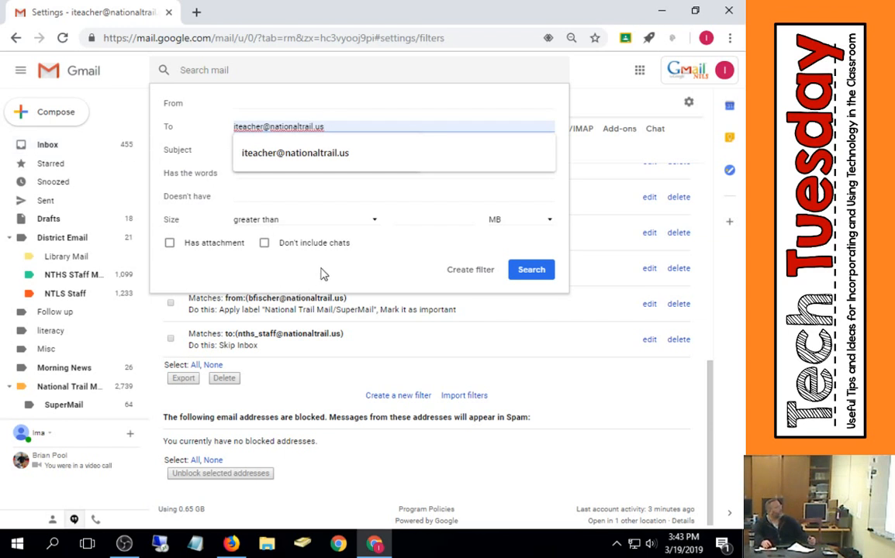
left_click(456, 304)
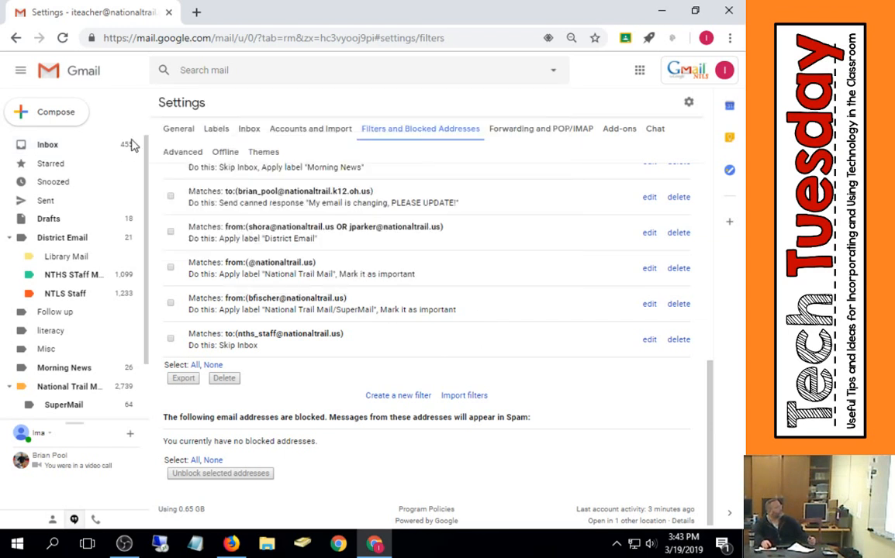
- Create a wildcard filter from ** that skips the Inbox and also applies to matching conversations
left_click(73, 145)
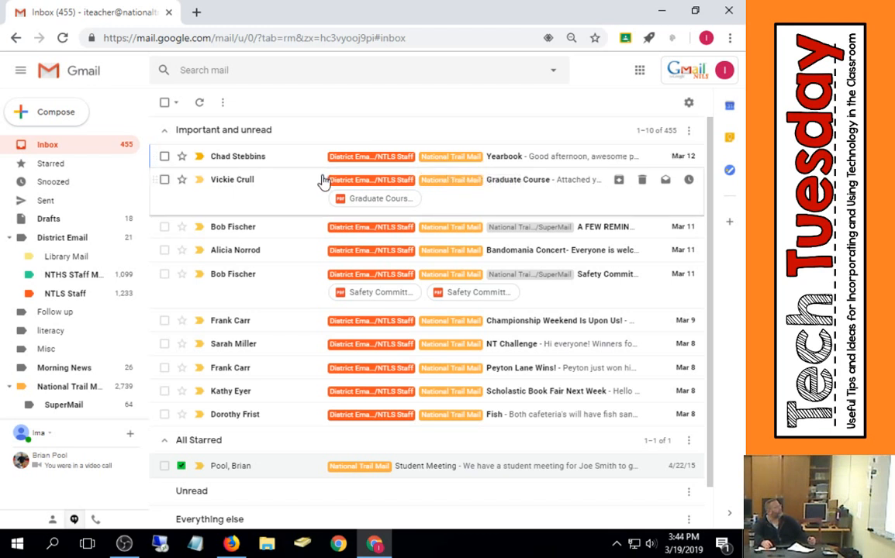
left_click(689, 103)
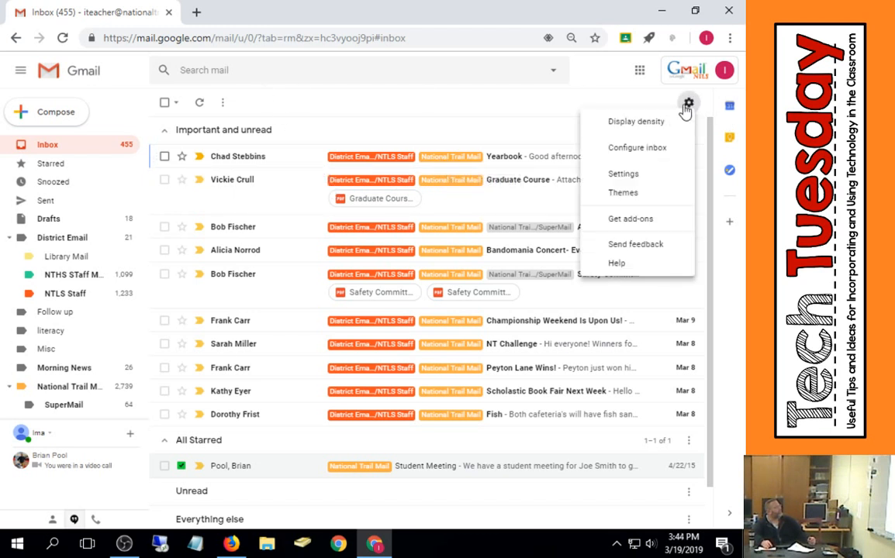
left_click(661, 174)
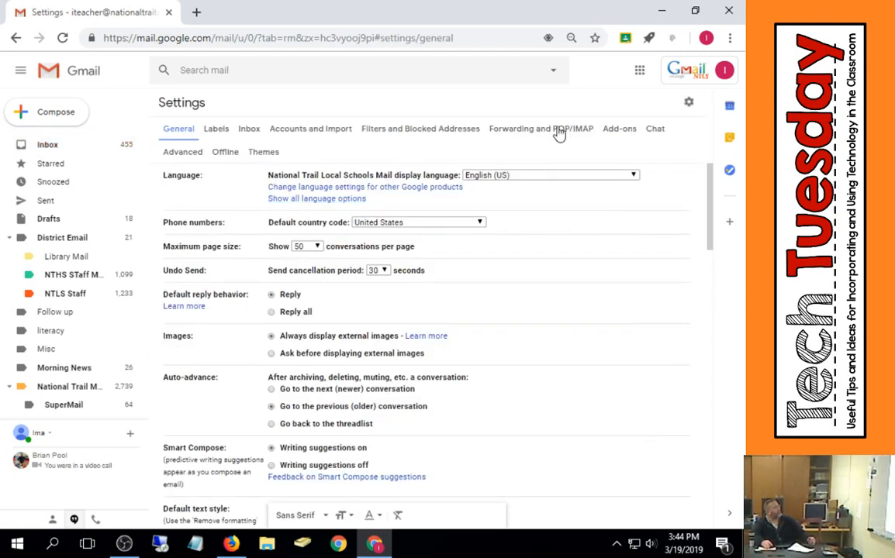
left_click(435, 129)
scroll(411, 342, "down", 10)
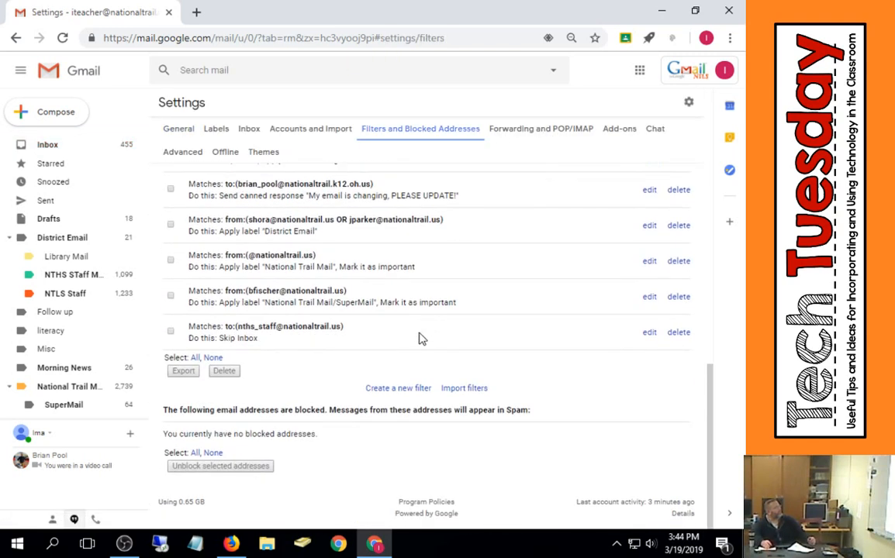
left_click(397, 389)
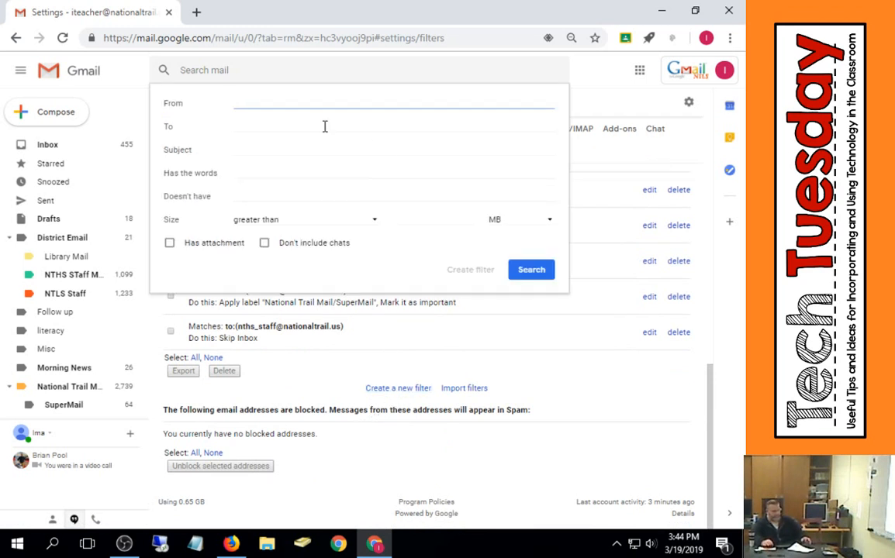
type("*")
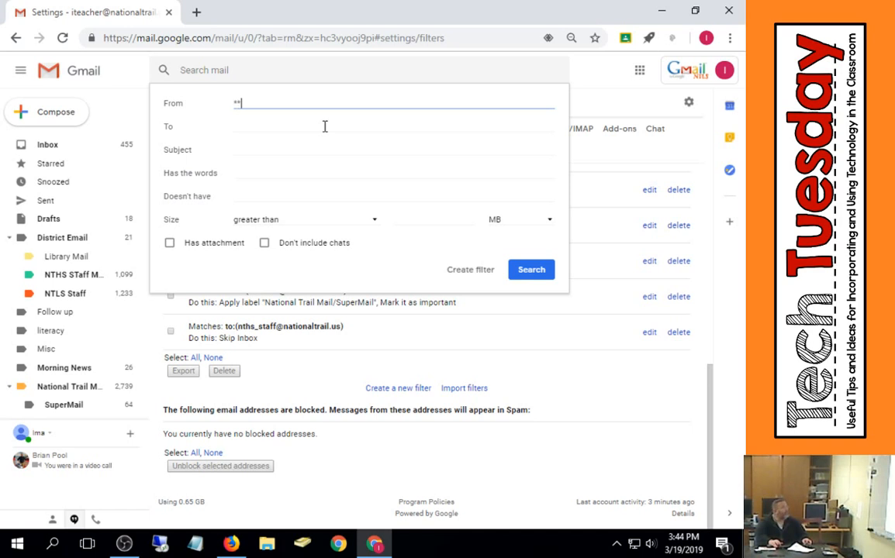
left_click(473, 270)
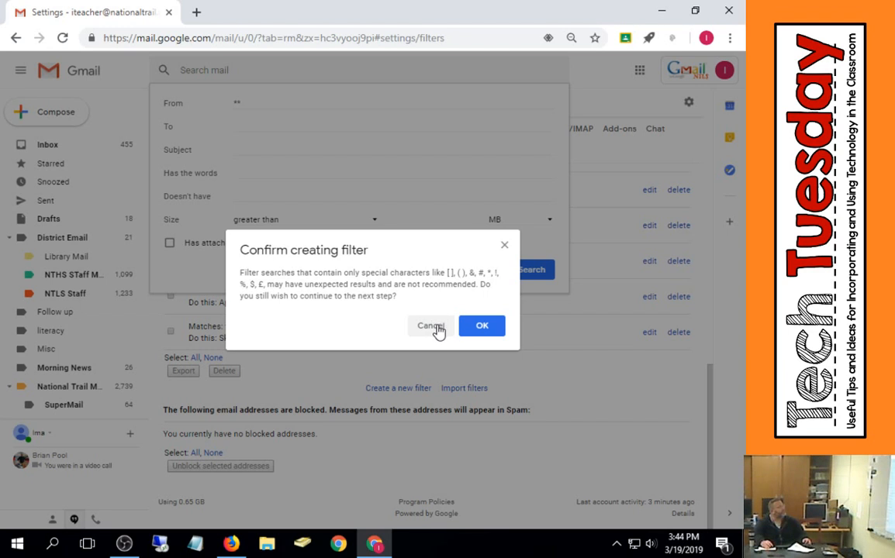
left_click(482, 328)
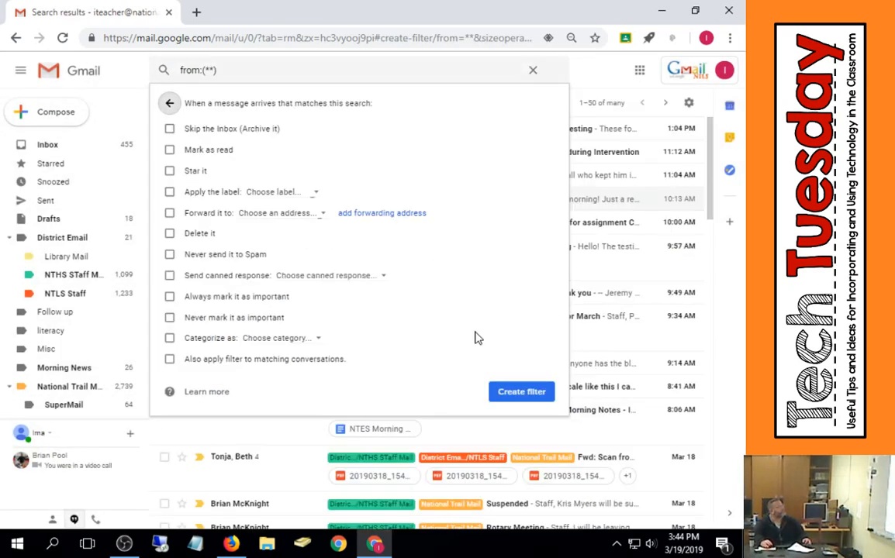
left_click(221, 132)
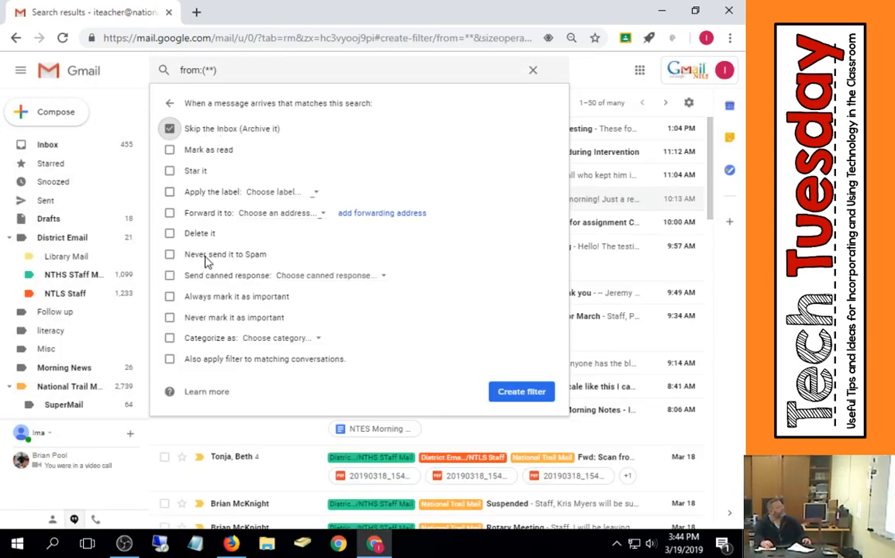
left_click(169, 359)
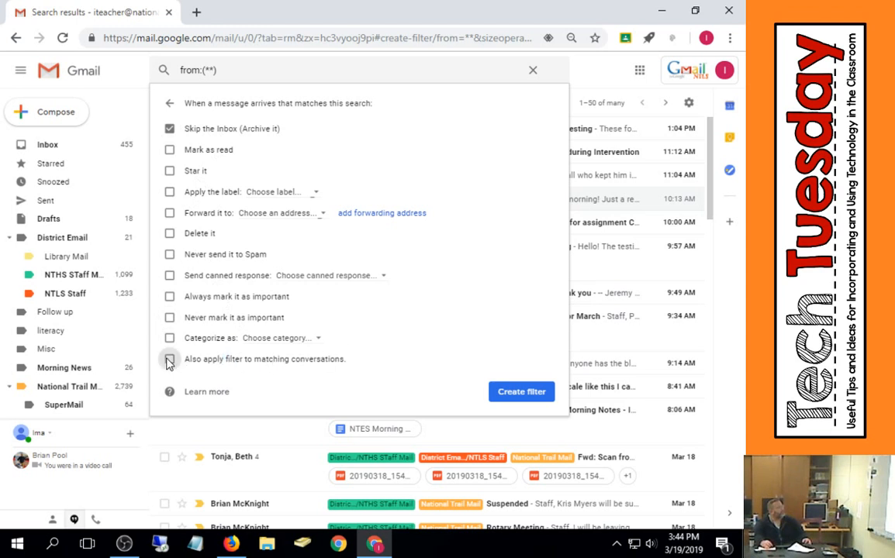
left_click(522, 392)
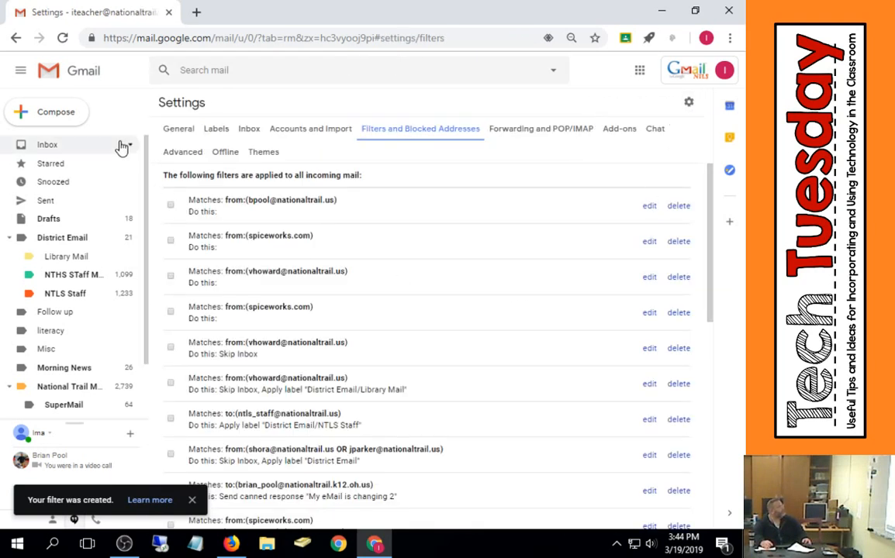
- Delete the from:(**) wildcard filter and the nths_staff skip-Inbox filter from the filters list
left_click(74, 143)
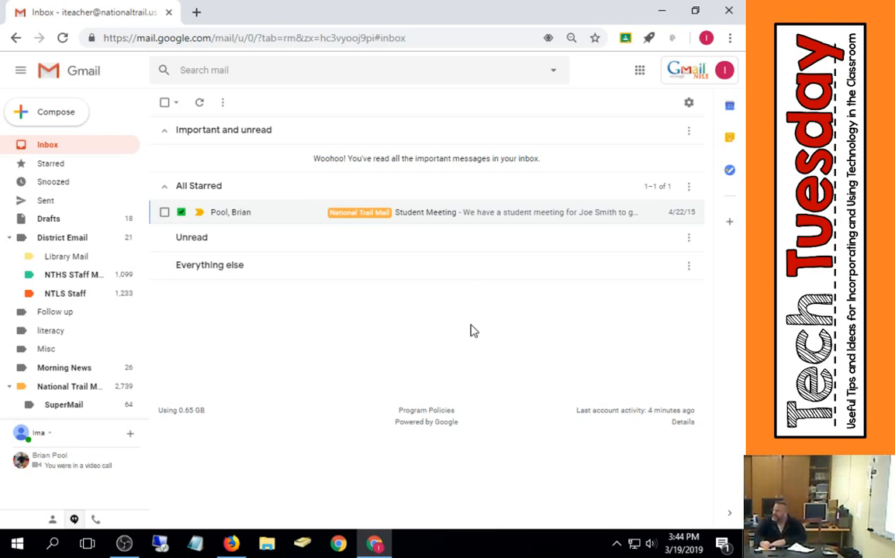
left_click(689, 102)
left_click(652, 174)
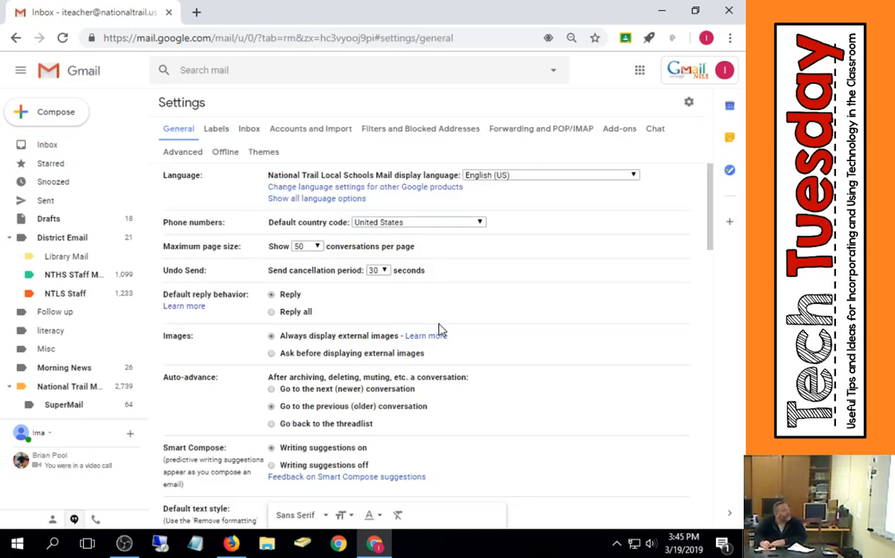
scroll(500, 292, "down", 8)
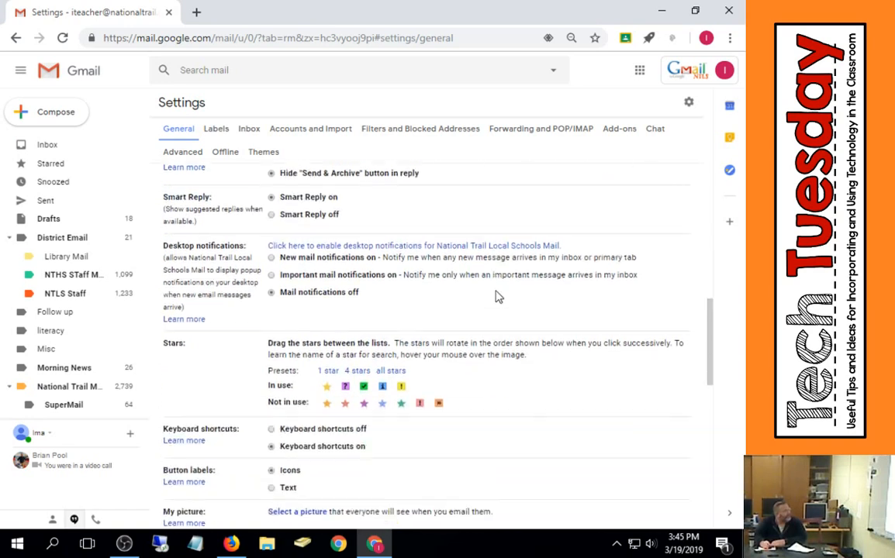
scroll(497, 295, "up", 5)
left_click(436, 129)
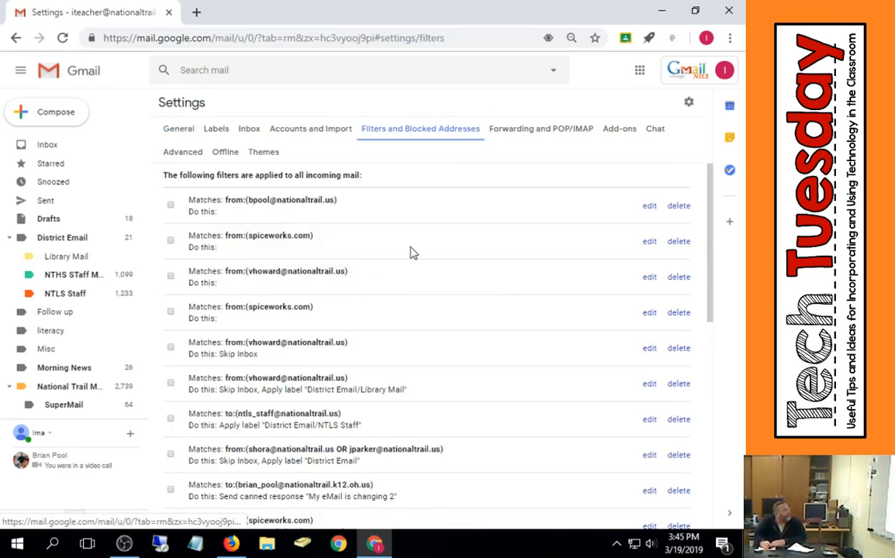
scroll(490, 425, "down", 2)
scroll(489, 425, "down", 5)
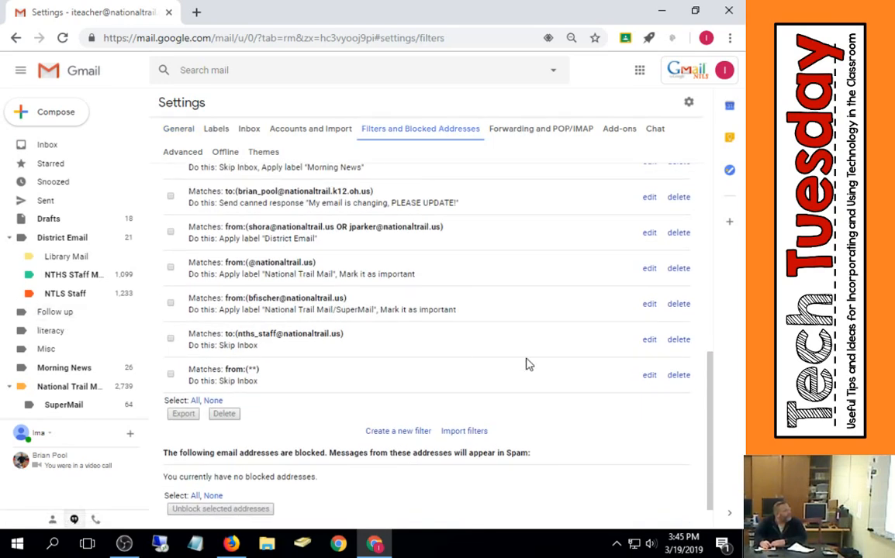
left_click(678, 375)
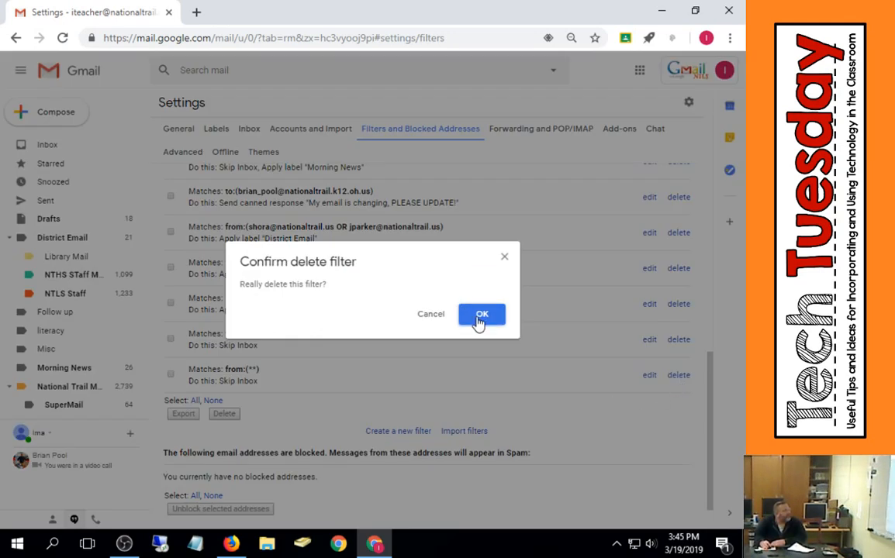
left_click(481, 318)
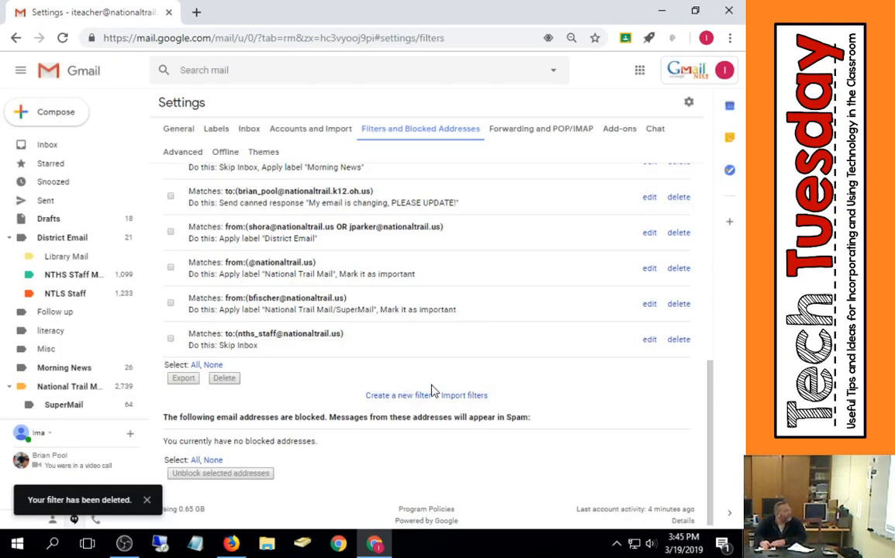
left_click(679, 339)
left_click(500, 317)
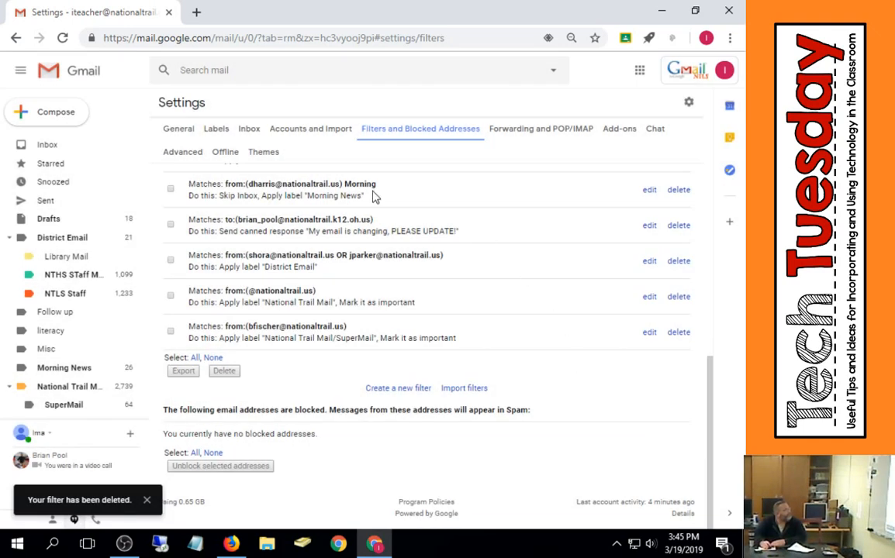
- Browse the Forwarding and POP/IMAP, Add-ons and Chat settings pages
left_click(57, 145)
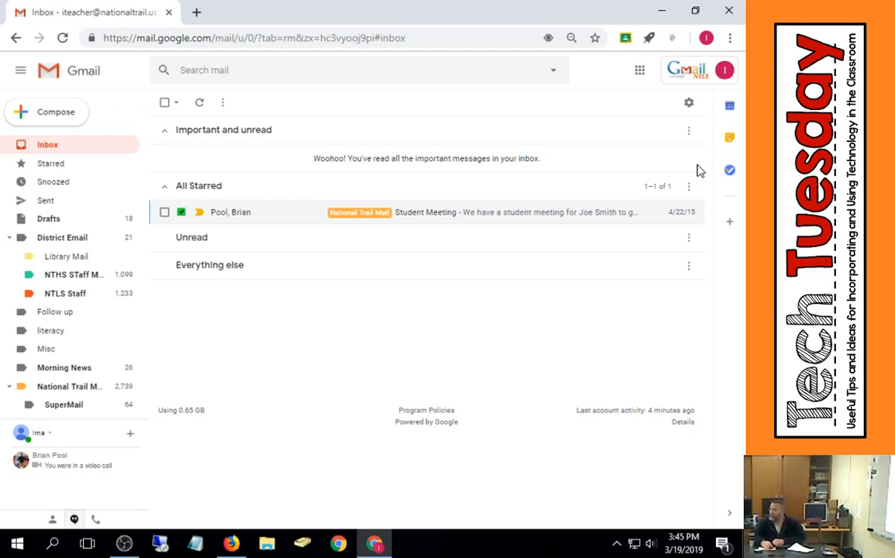
left_click(692, 109)
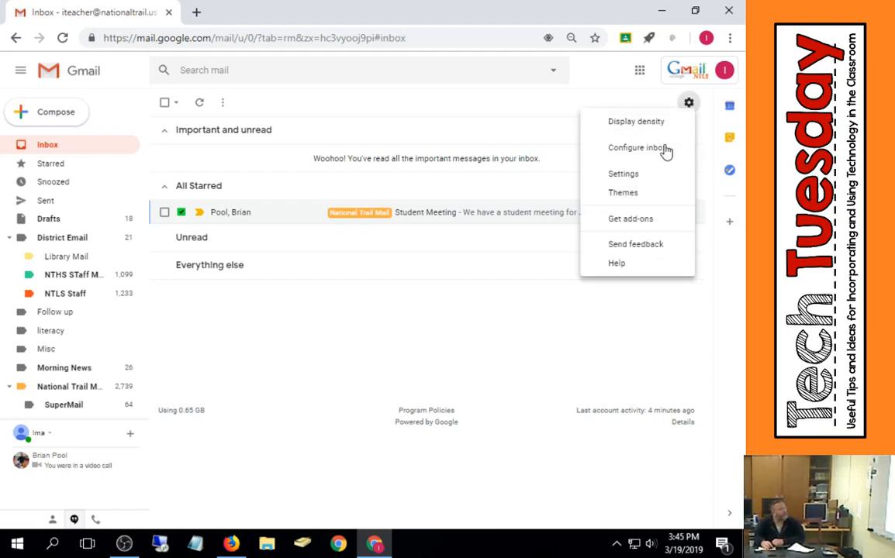
left_click(665, 175)
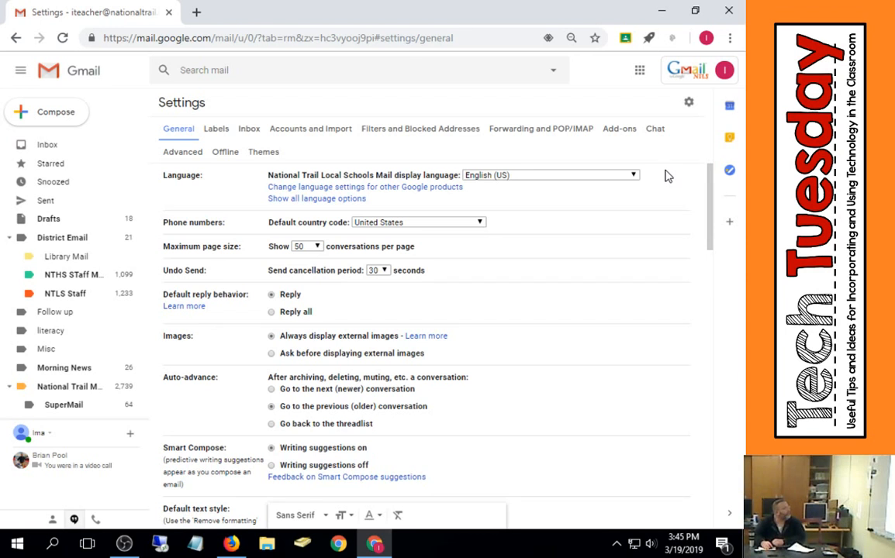
left_click(563, 131)
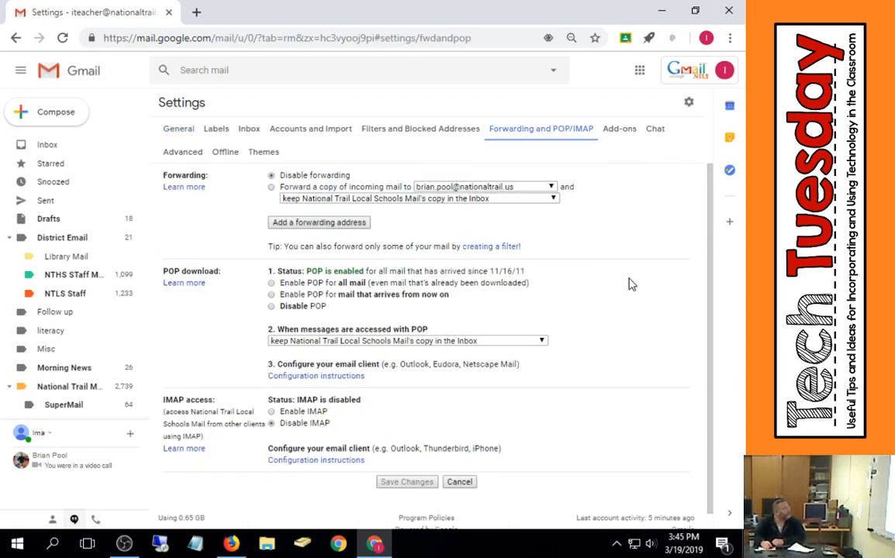
scroll(631, 285, "down", 1)
scroll(632, 285, "up", 1)
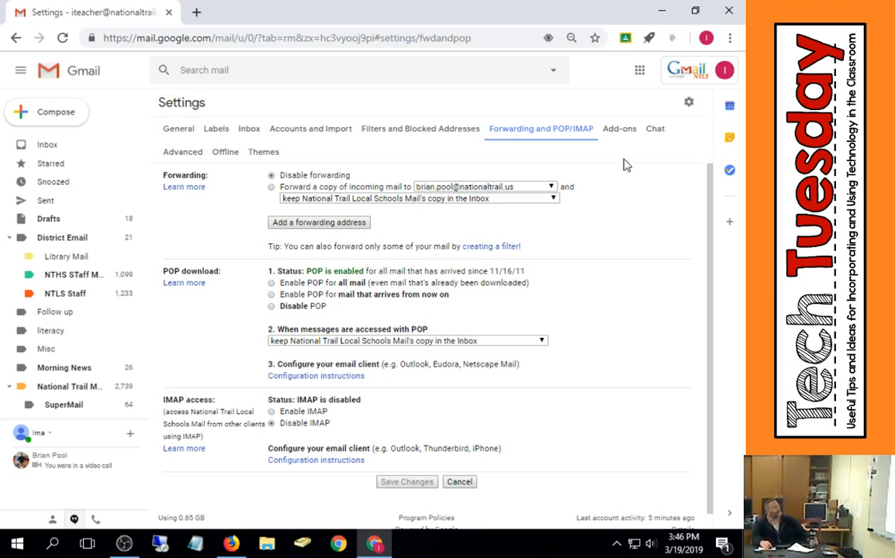
left_click(625, 134)
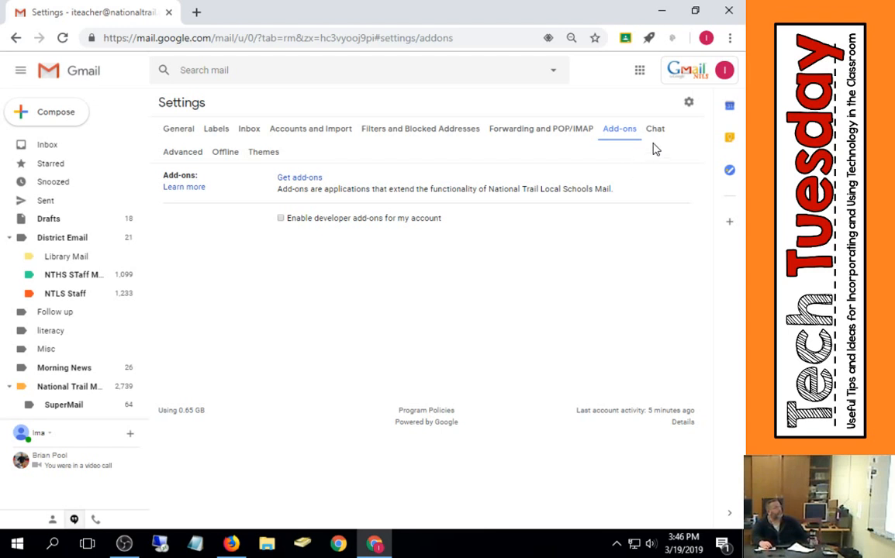
left_click(659, 132)
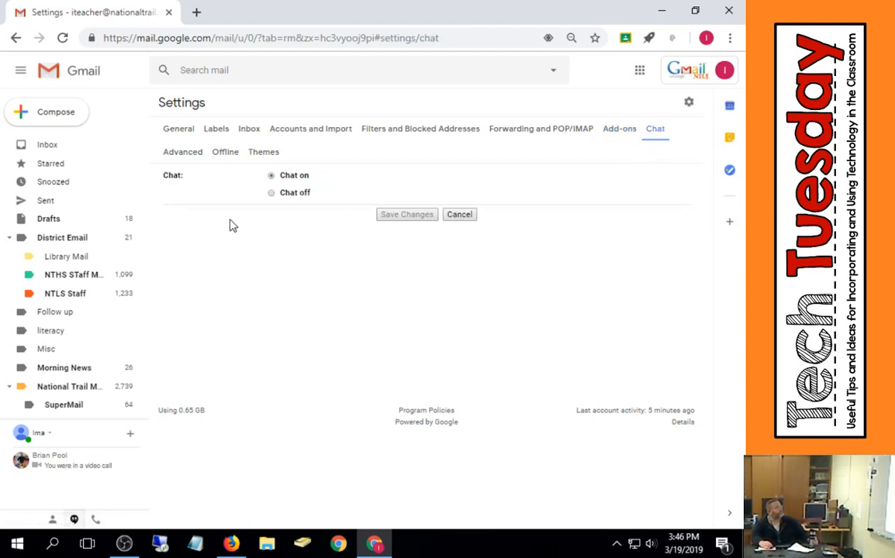
- Set the mail theme to the beach photo with a surfer and save it
left_click(263, 154)
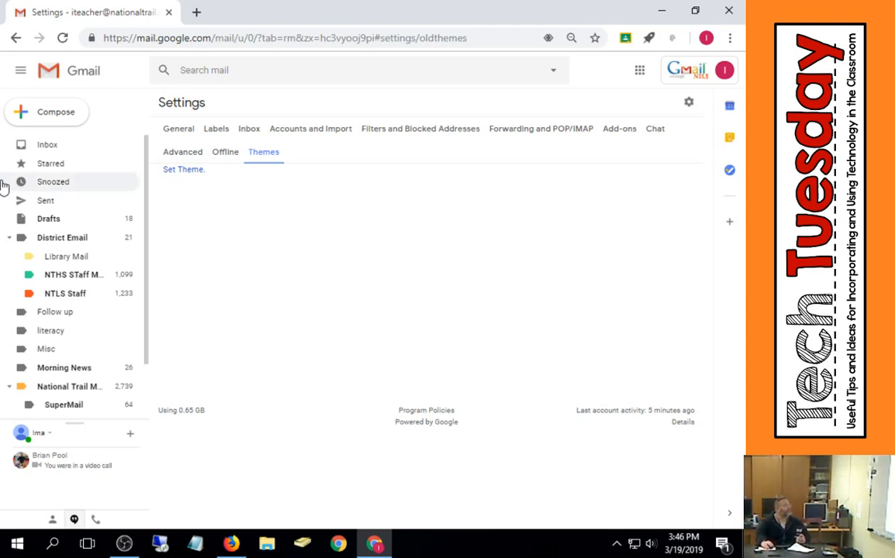
left_click(183, 171)
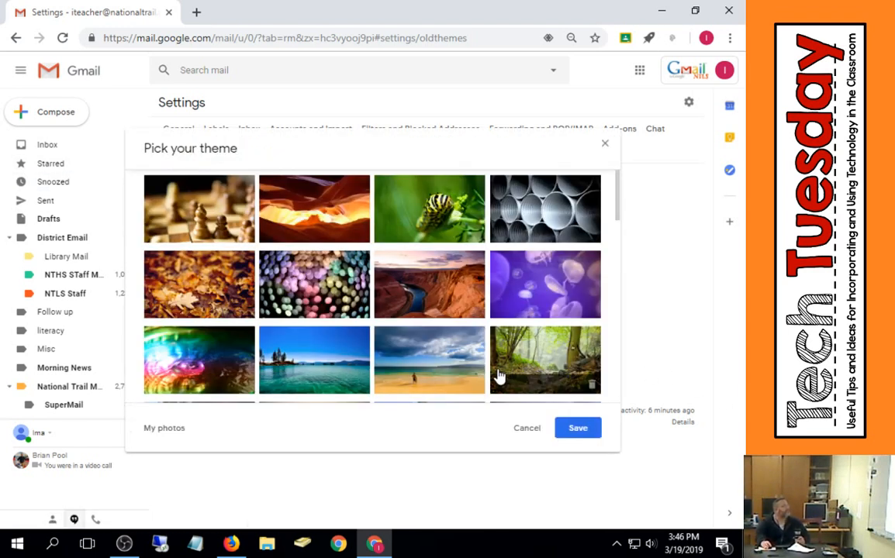
scroll(499, 375, "down", 1)
scroll(499, 376, "down", 2)
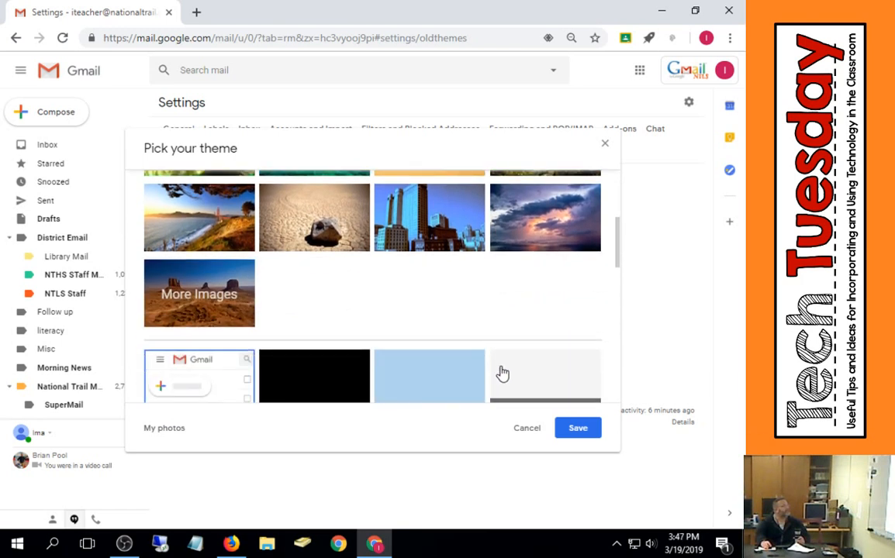
scroll(499, 375, "down", 1)
scroll(501, 373, "up", 3)
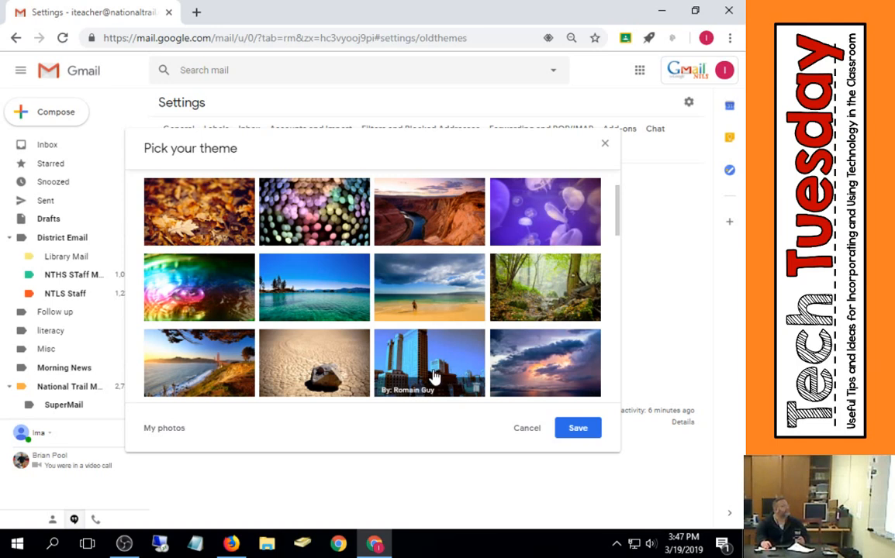
left_click(448, 308)
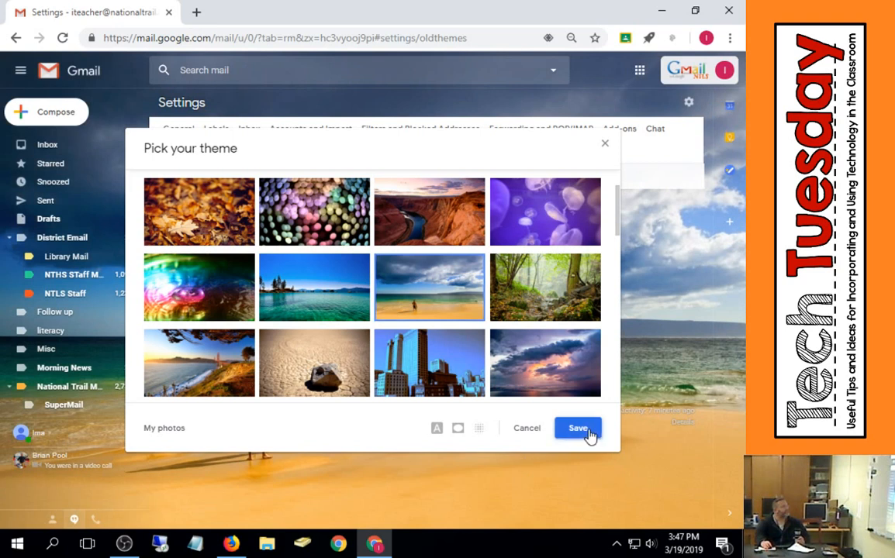
left_click(591, 433)
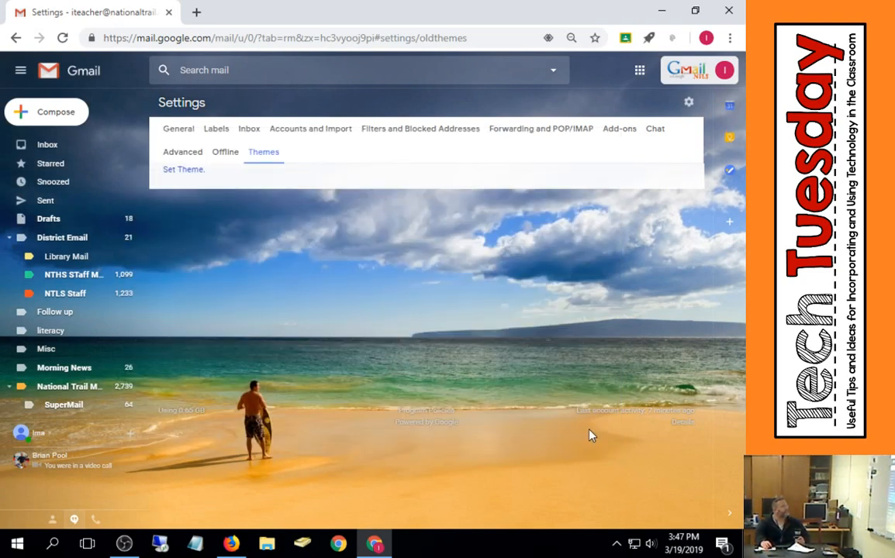
- Open the NTHS STaff Mail label and read its newest messages one after another
left_click(88, 279)
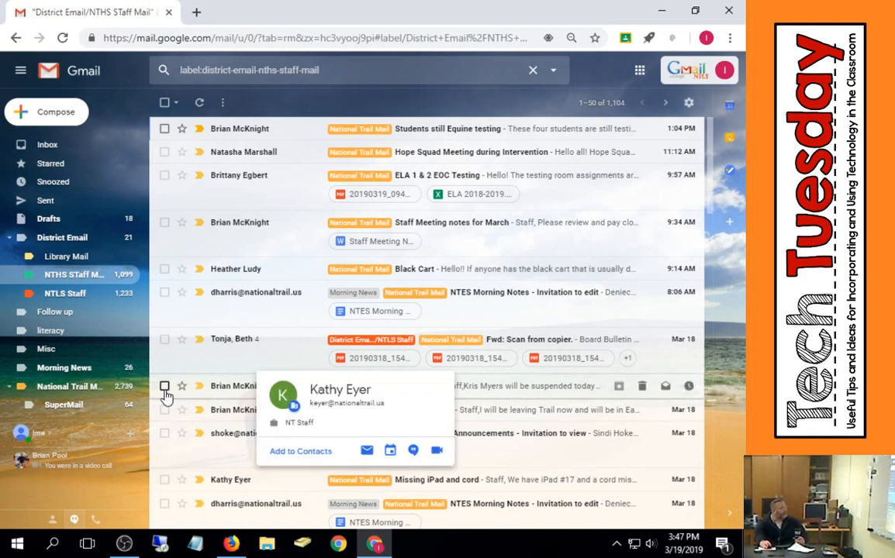
left_click(240, 132)
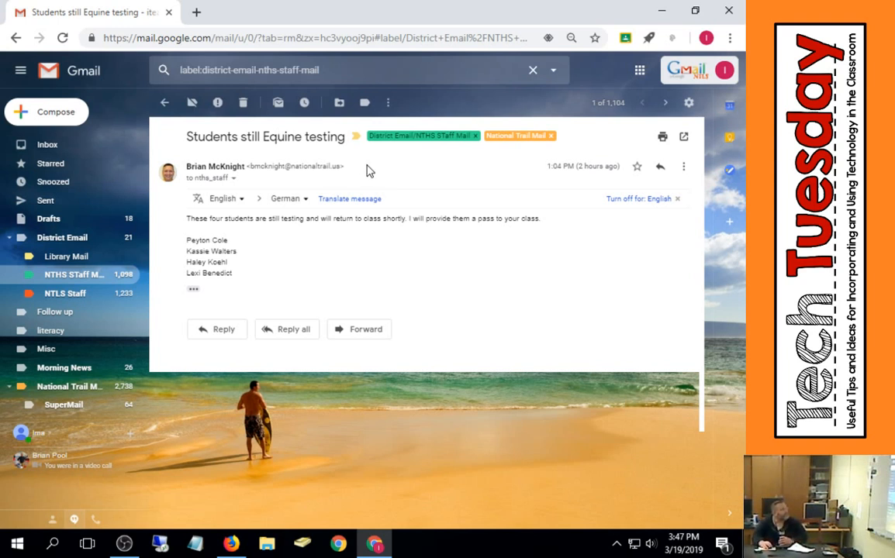
left_click(665, 102)
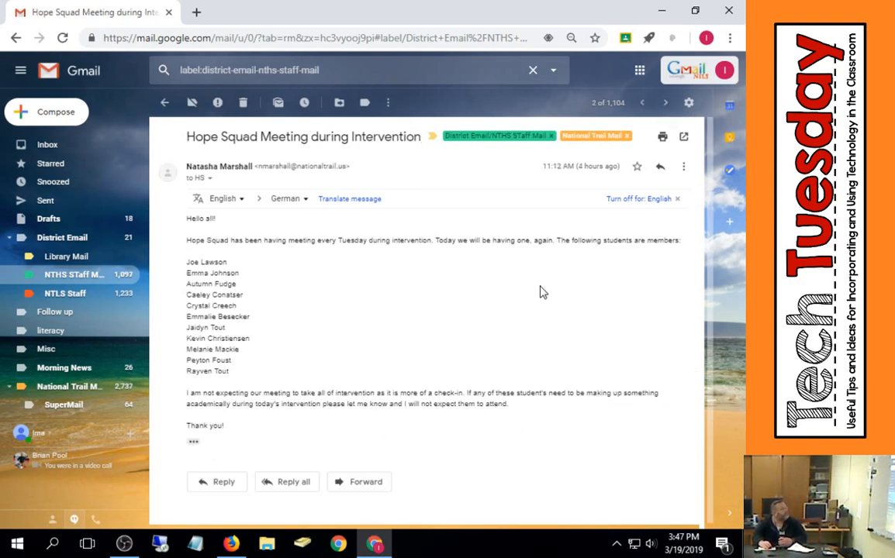
- Return to the Inbox and open the advanced search options panel, then close it
left_click(83, 155)
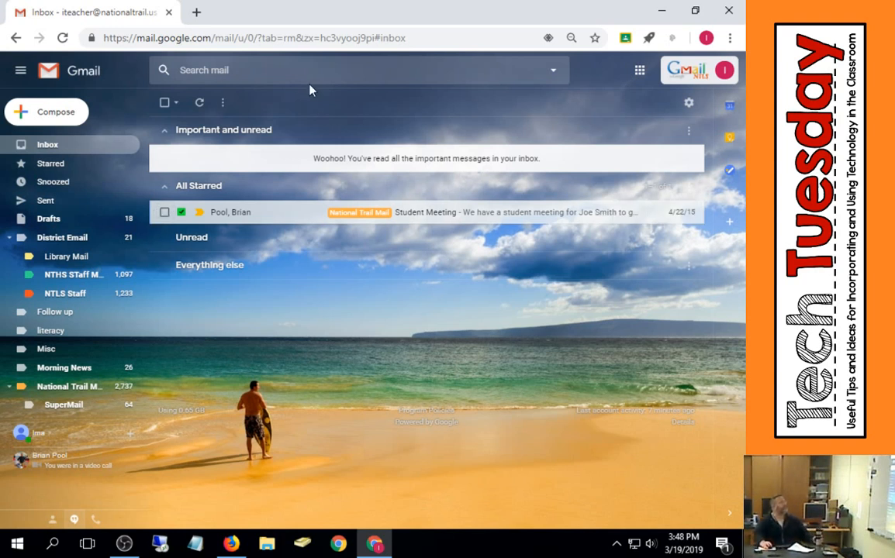
left_click(278, 70)
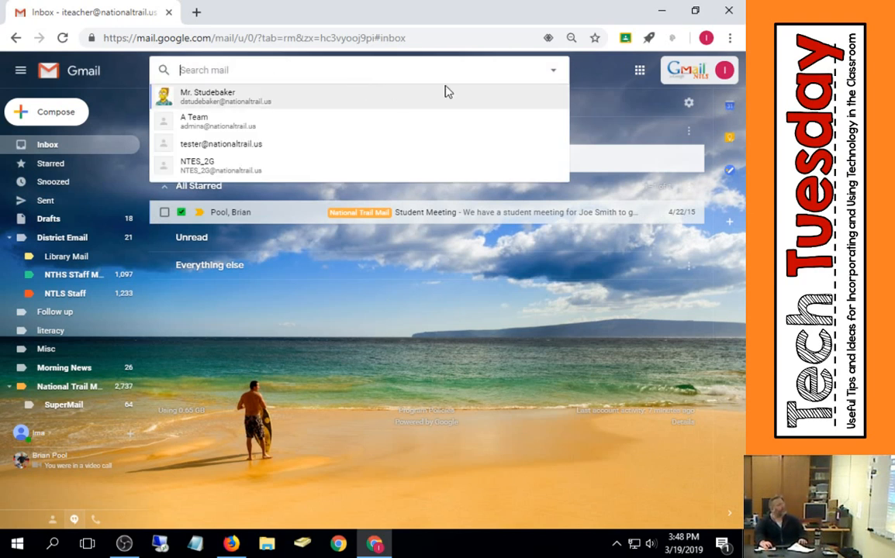
left_click(554, 71)
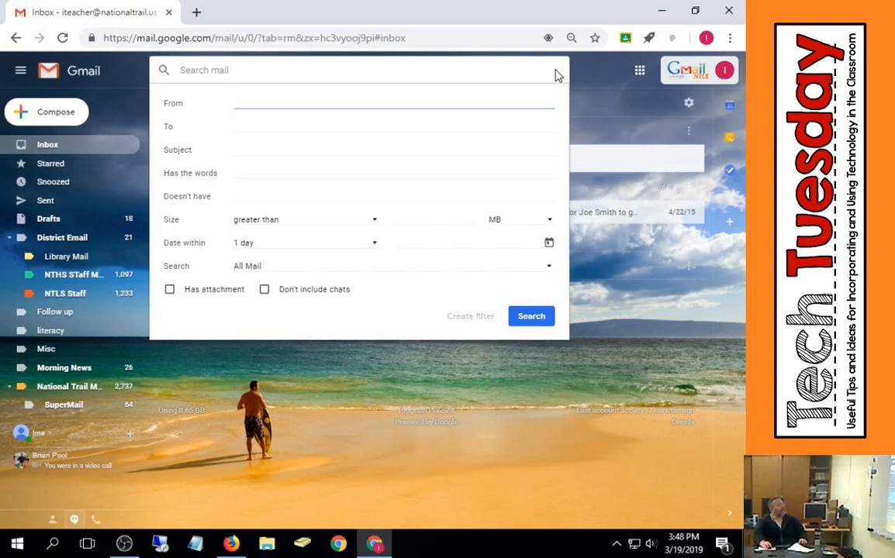
left_click(414, 65)
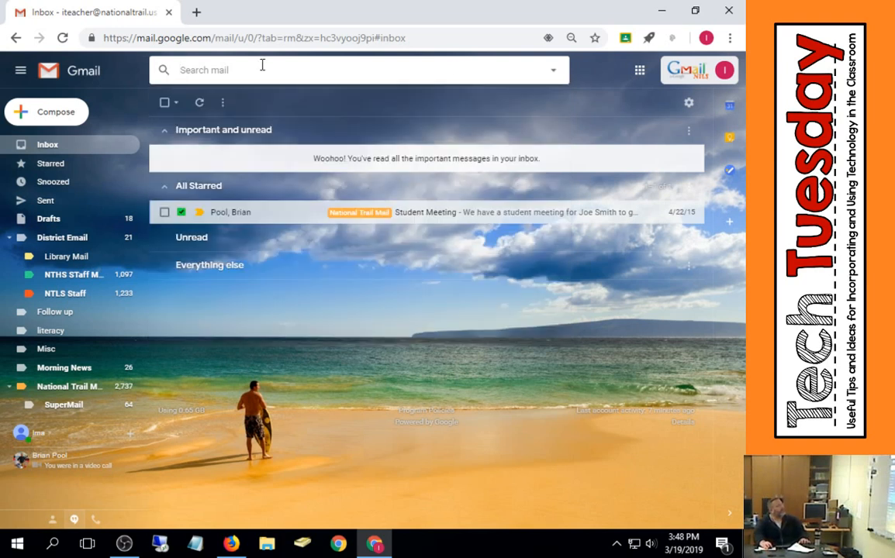
- Enter cacdesc as a mail search term, view it in the advanced search options, then clear the search box
type("cacdesc")
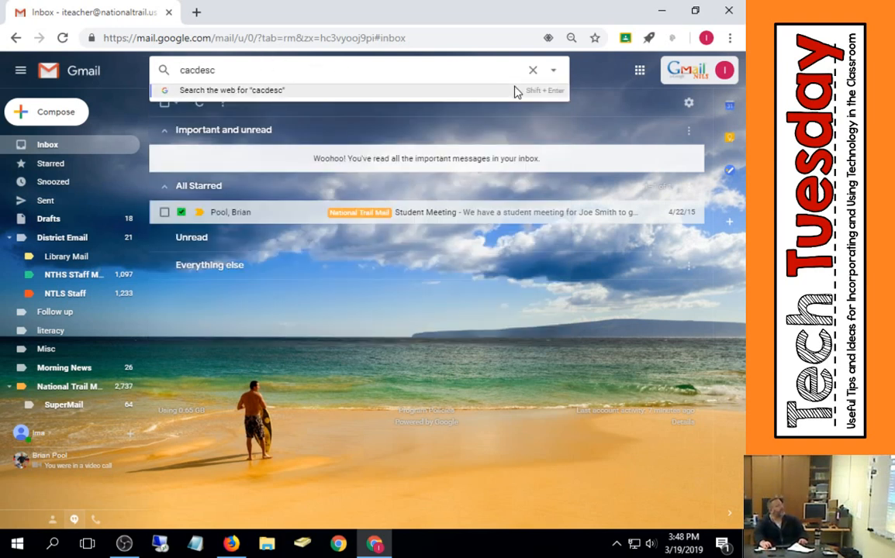
left_click(555, 74)
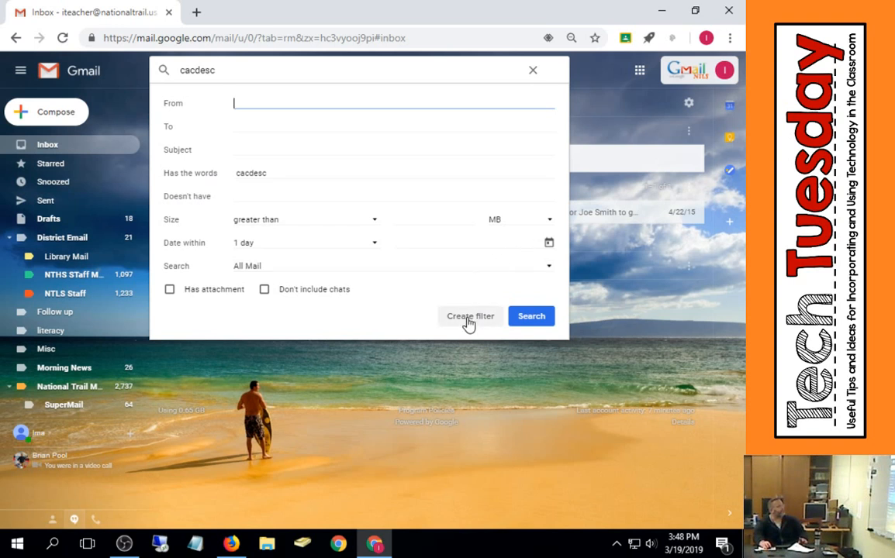
left_click(555, 71)
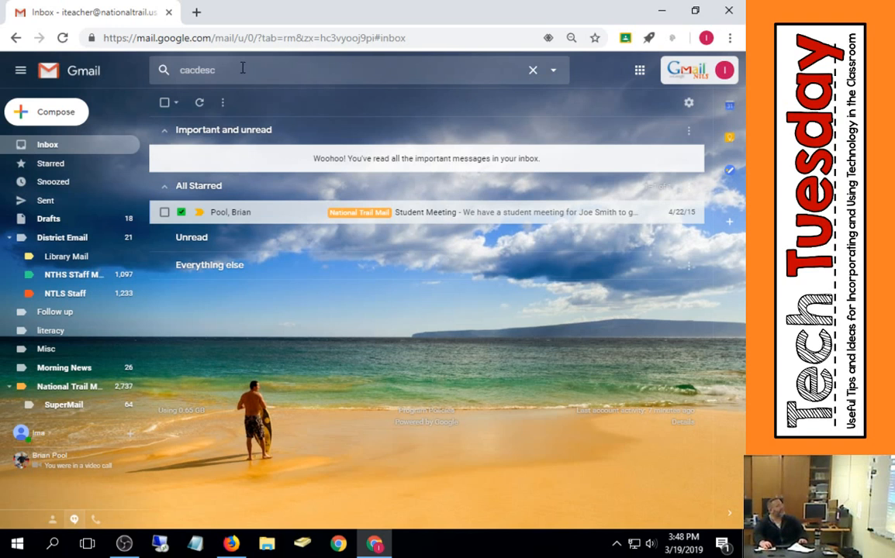
double_click(200, 71)
key("BackSpace")
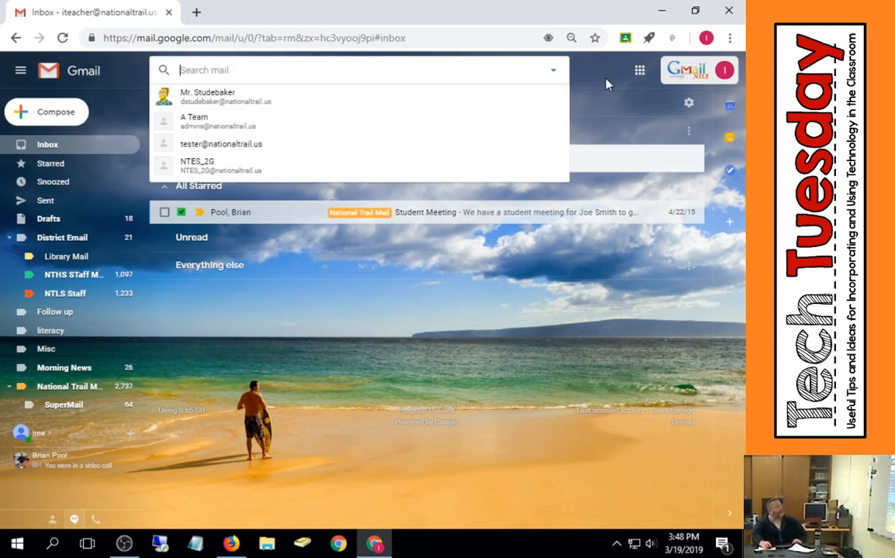
left_click(605, 82)
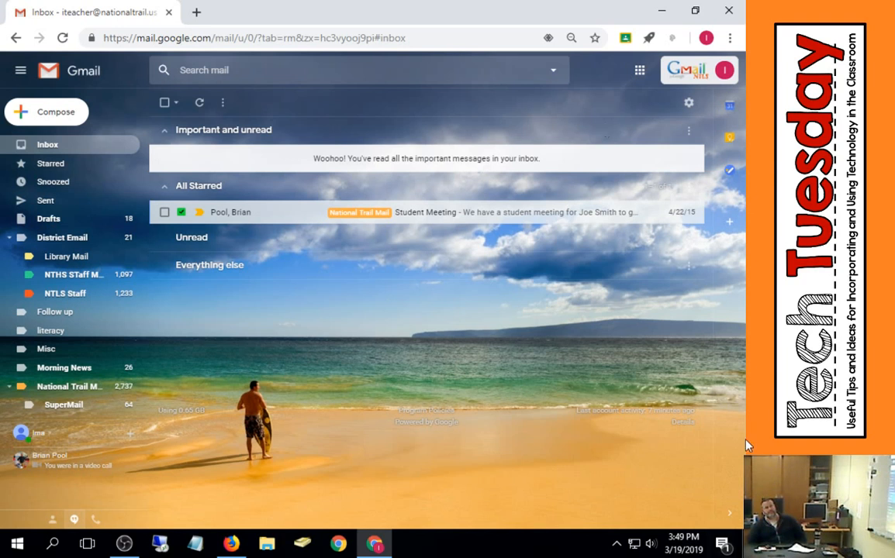
key("super")
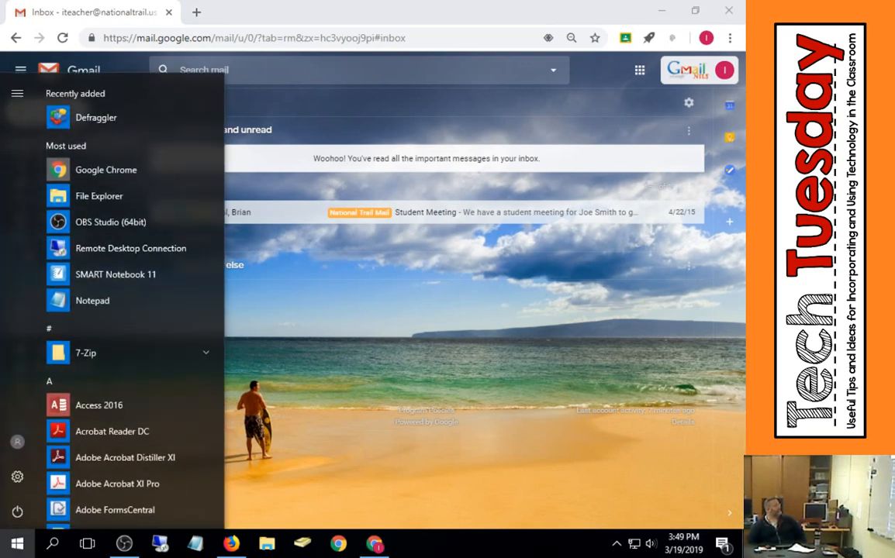
key("Escape")
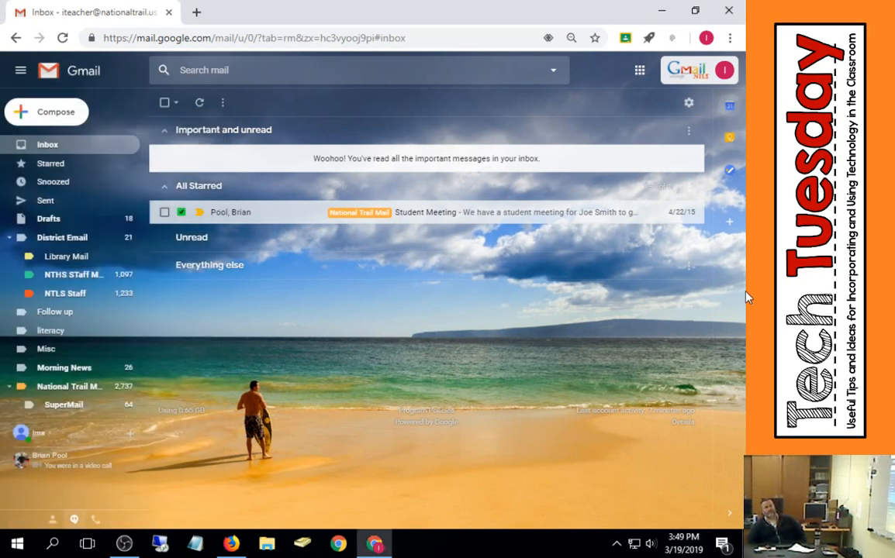